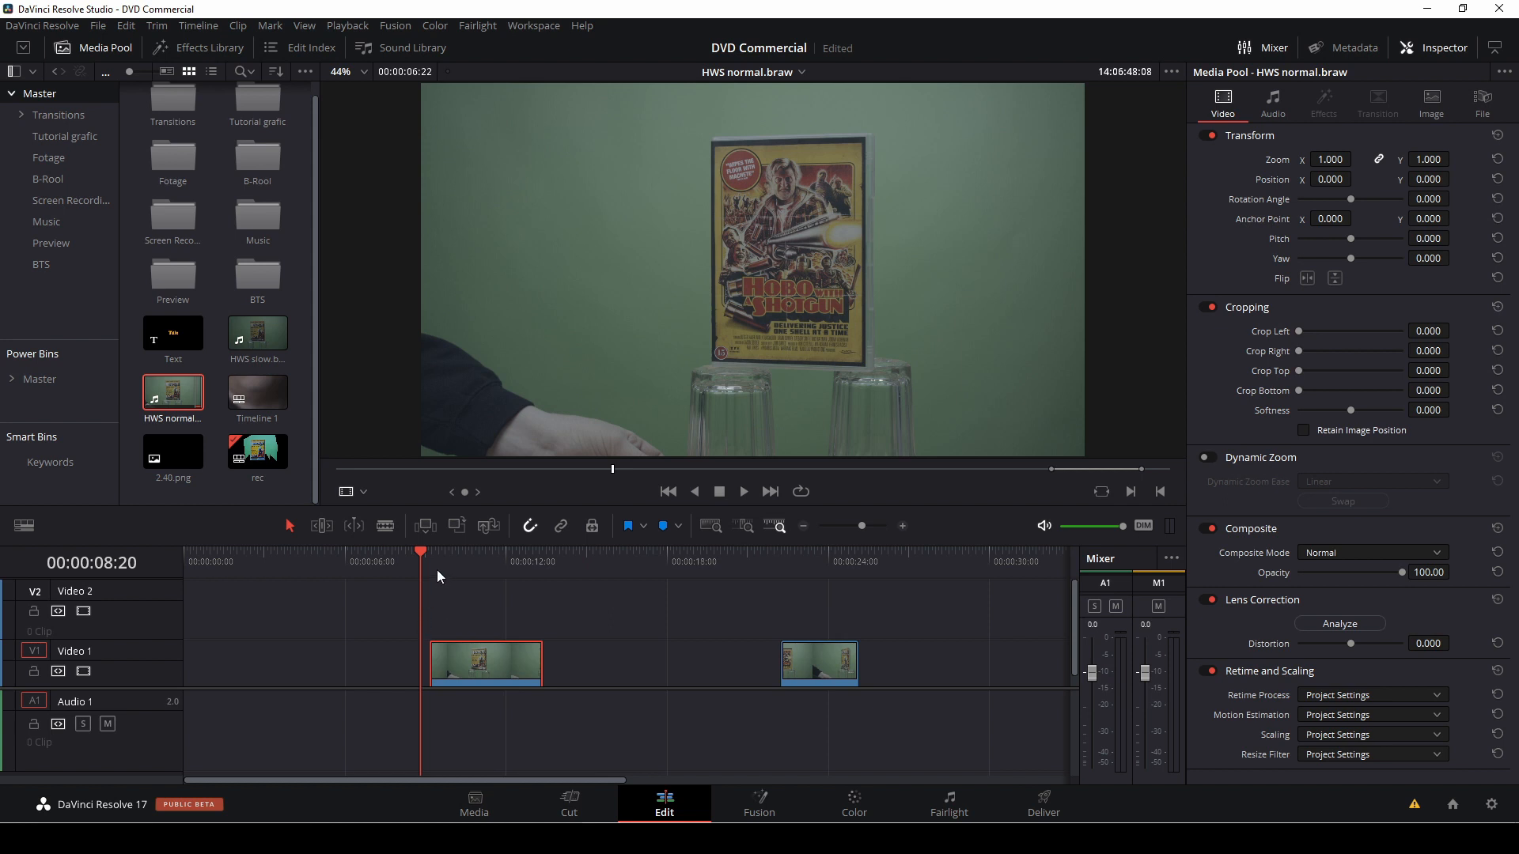
Show the Blackmagic RAW image settings of the first HWS normal.braw clip on the timeline.
click(419, 552)
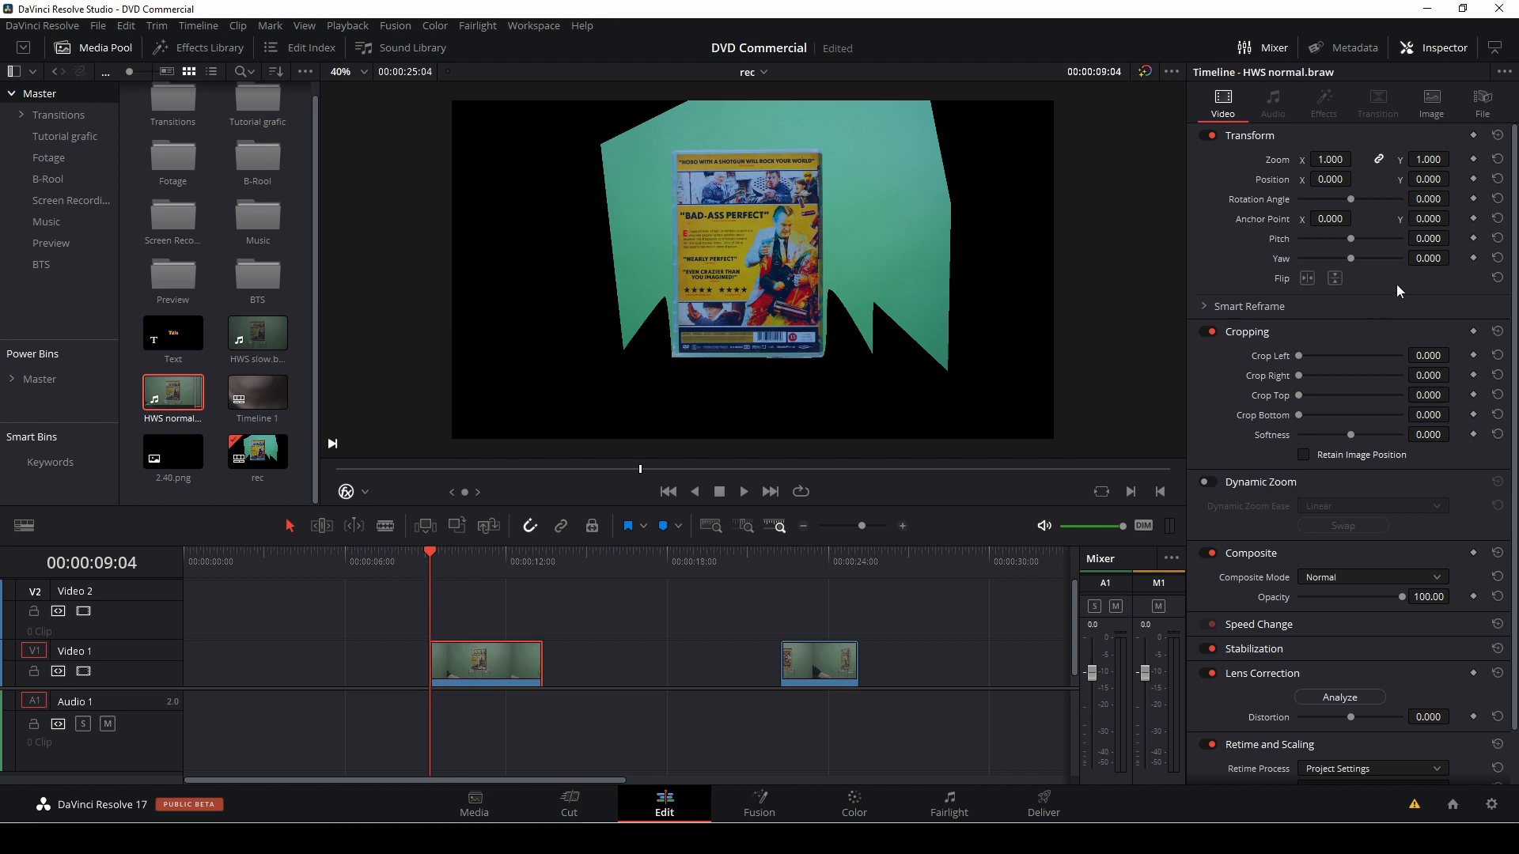
click(1451, 50)
click(1450, 53)
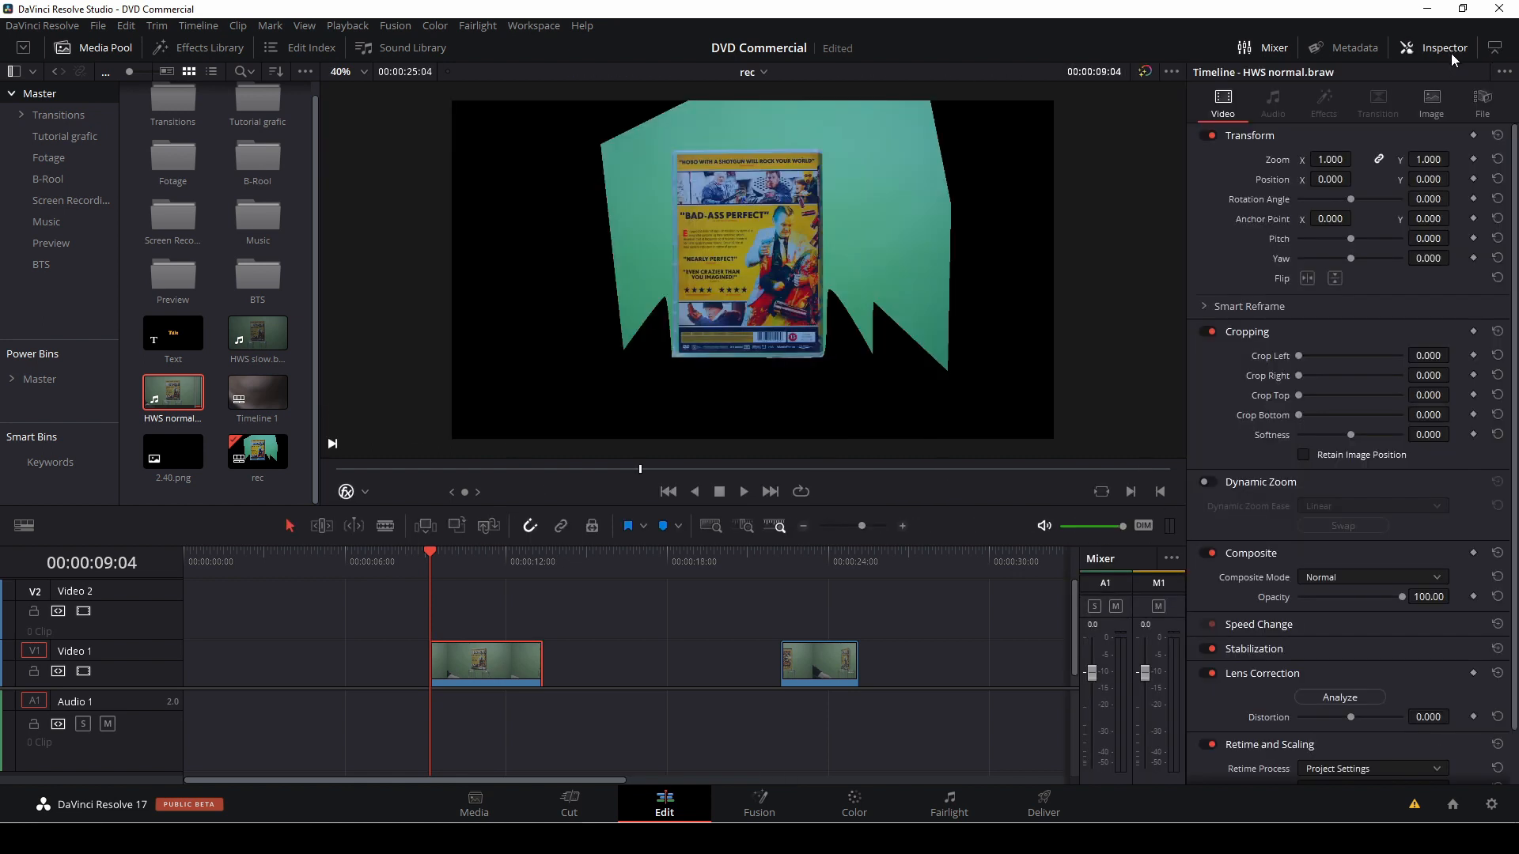
click(1432, 103)
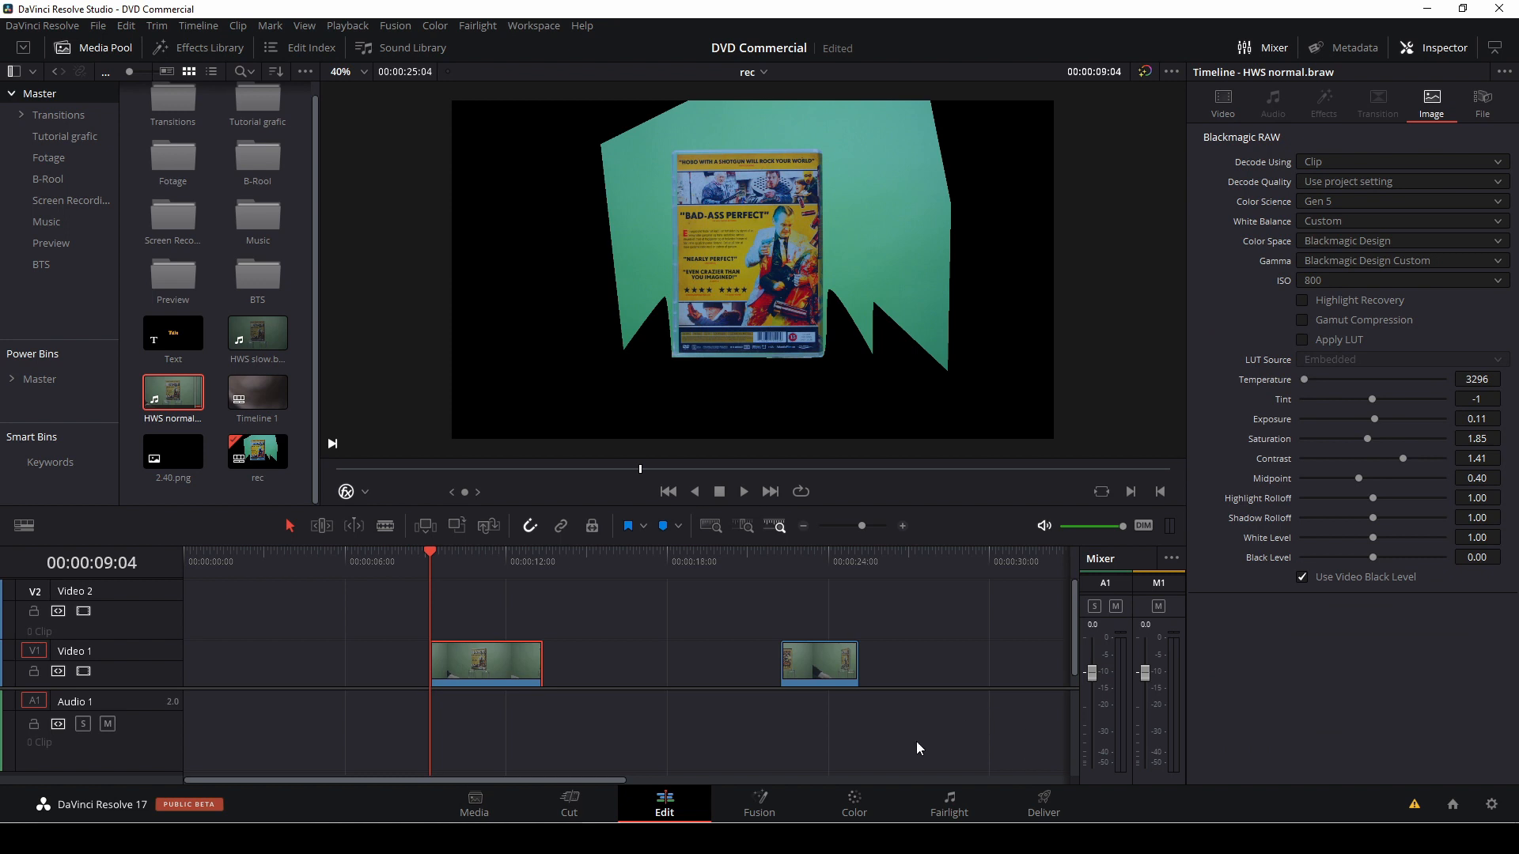
On the Color page, switch the qualifier of node 02 to 3D mode.
click(854, 802)
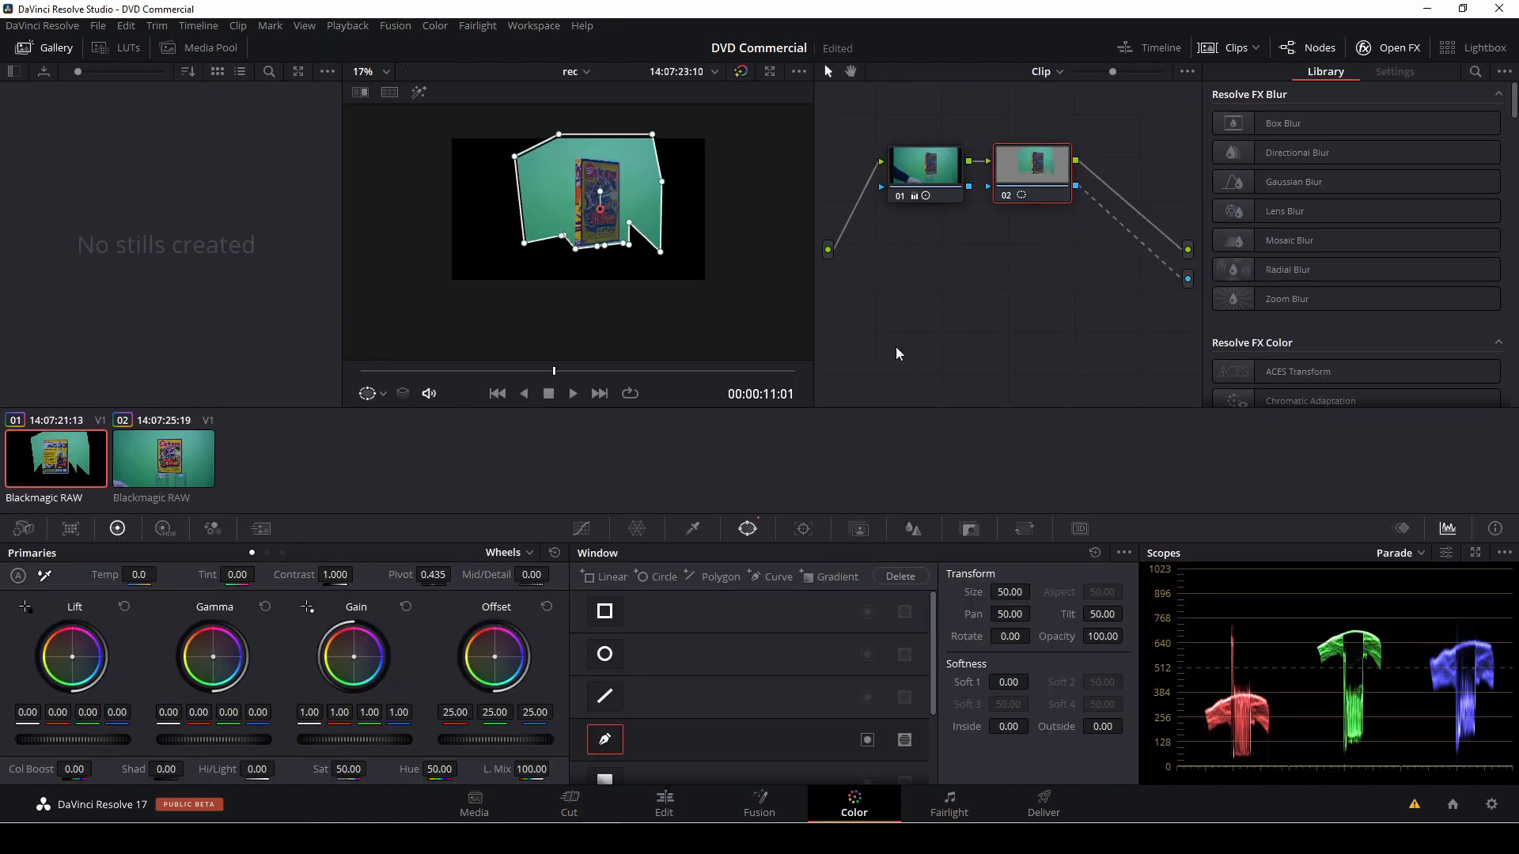
click(803, 534)
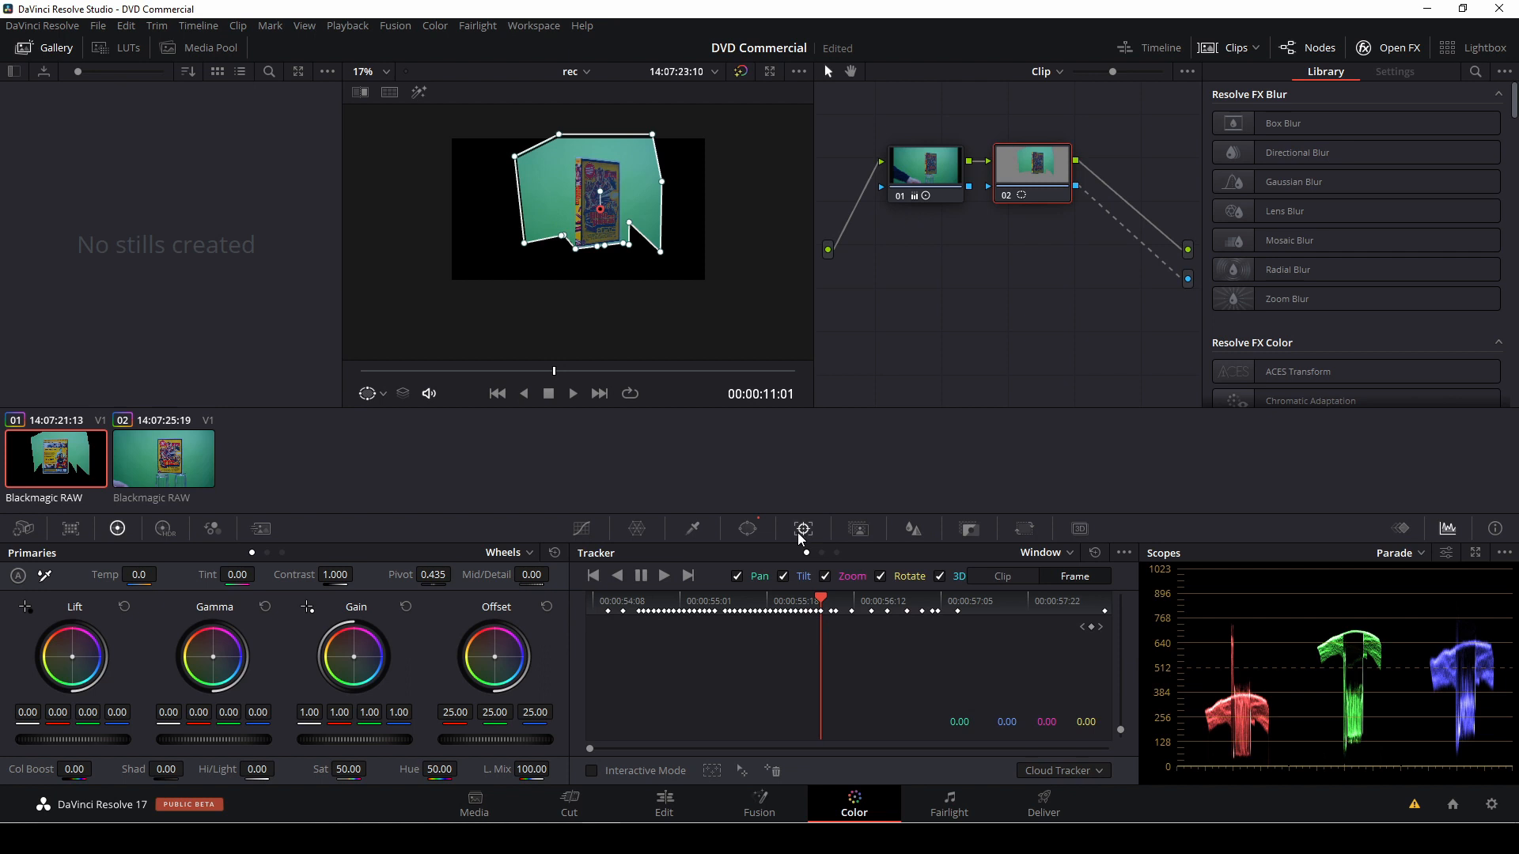
click(696, 532)
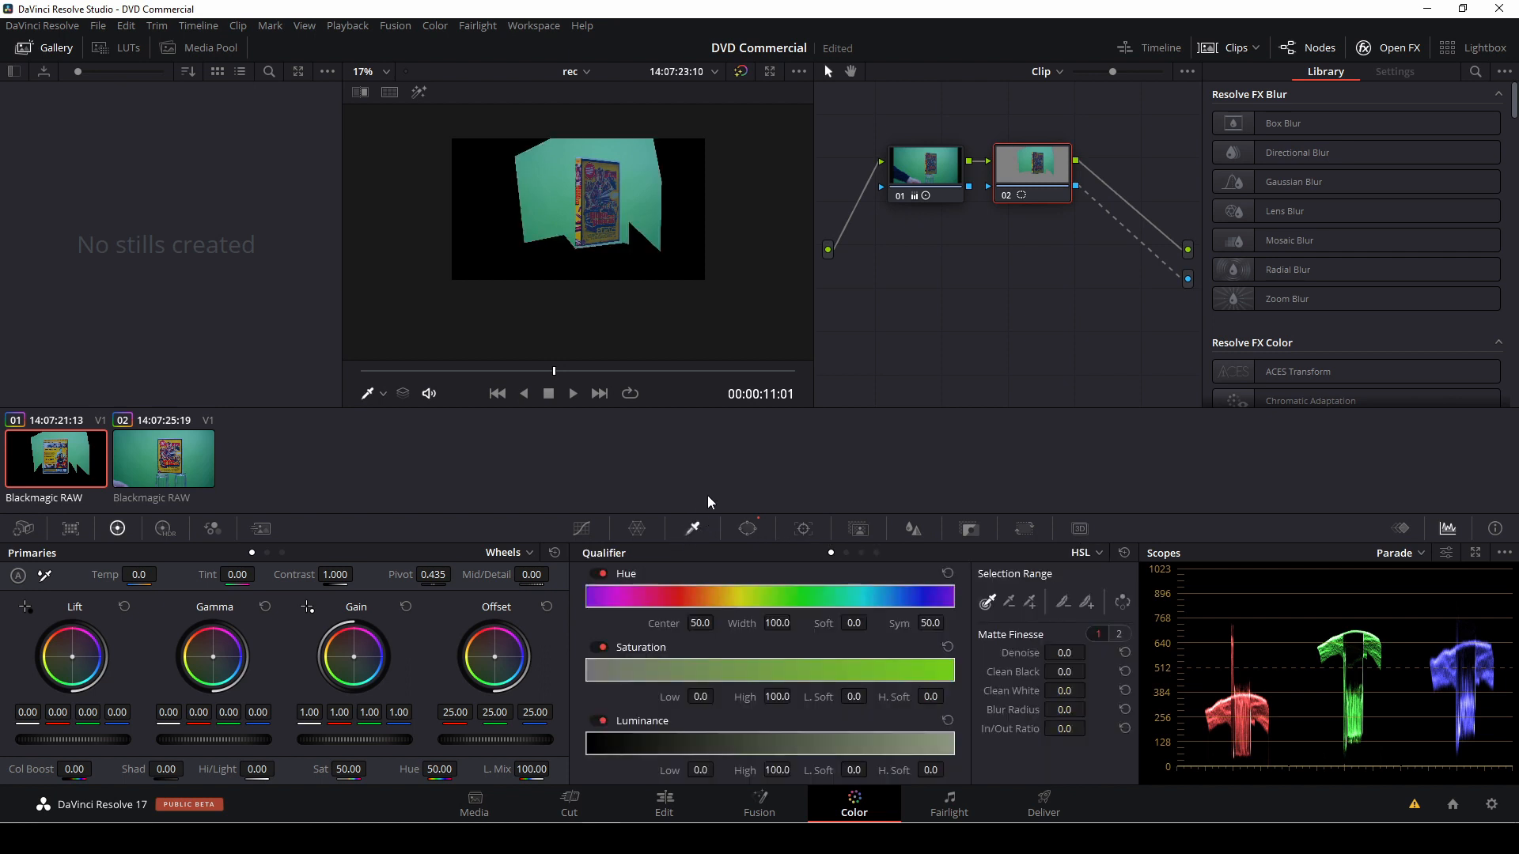
click(1098, 554)
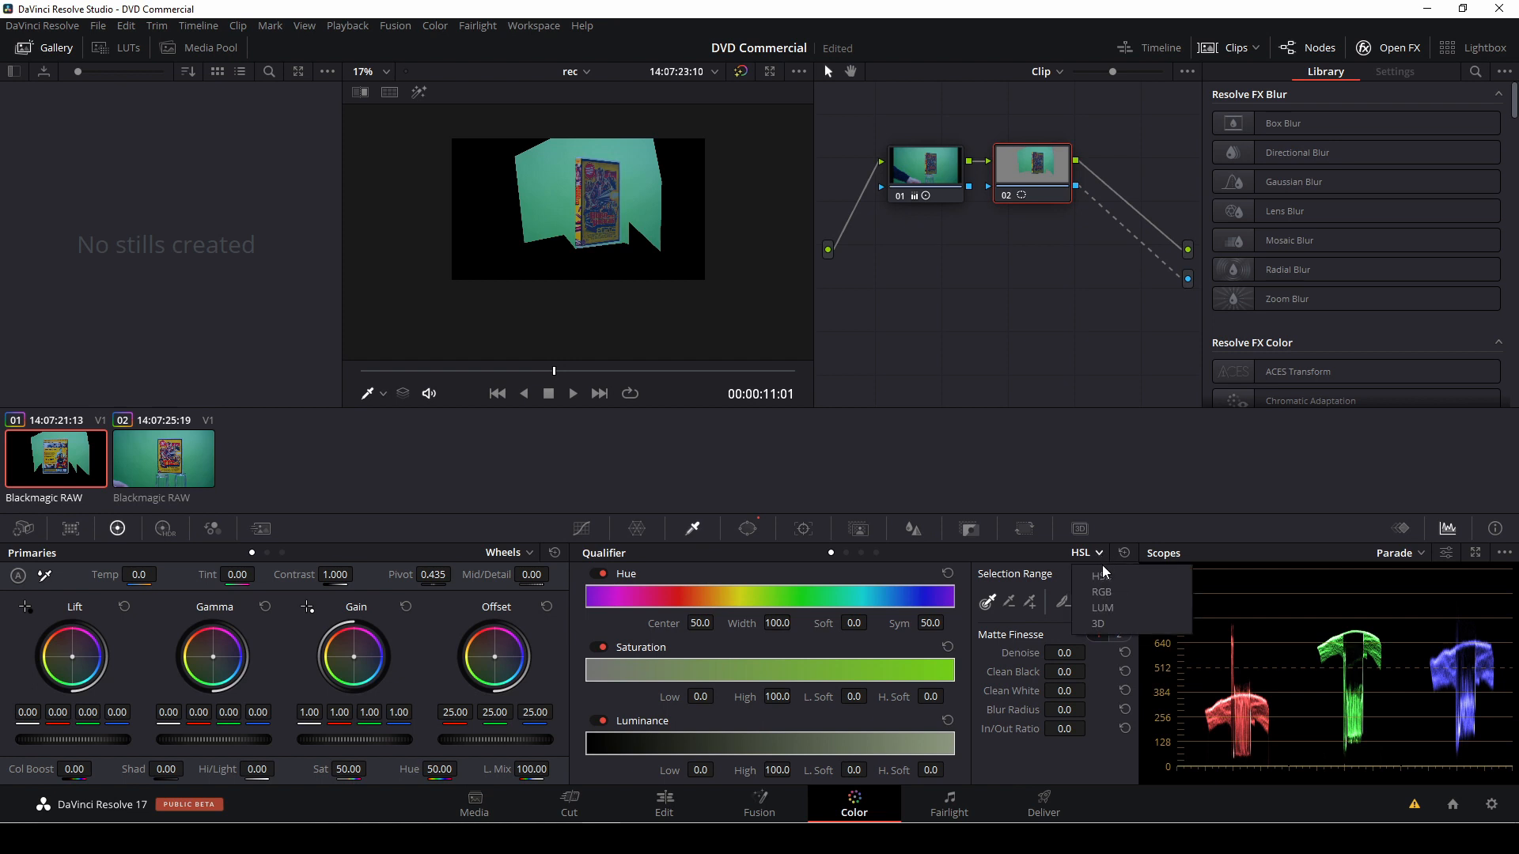
click(1094, 624)
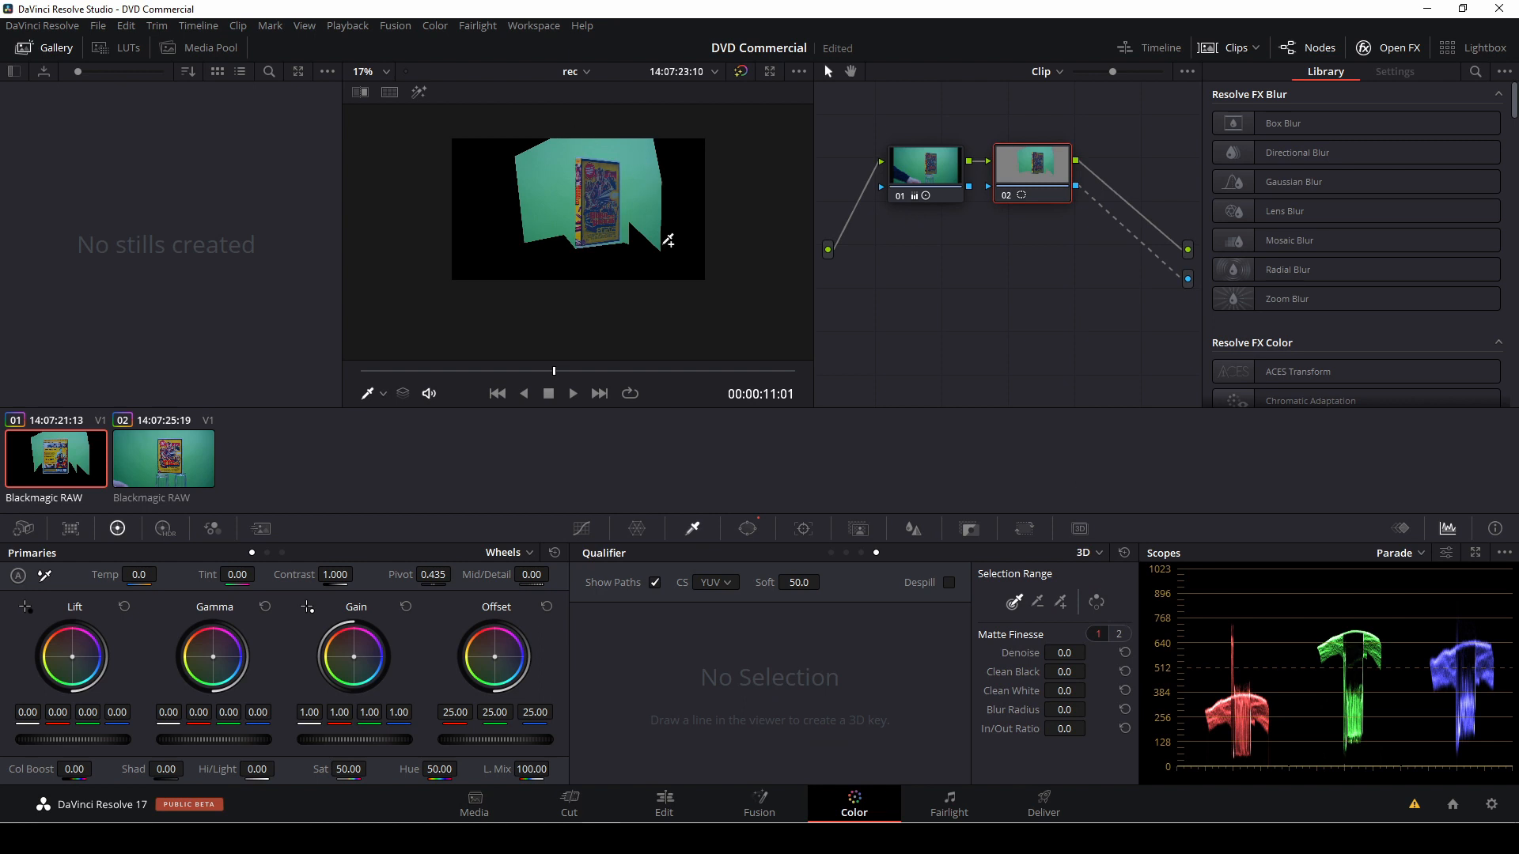
Set the viewer's on-screen control to Qualifier and enable Despill for the 3D qualifier on node 02.
click(383, 393)
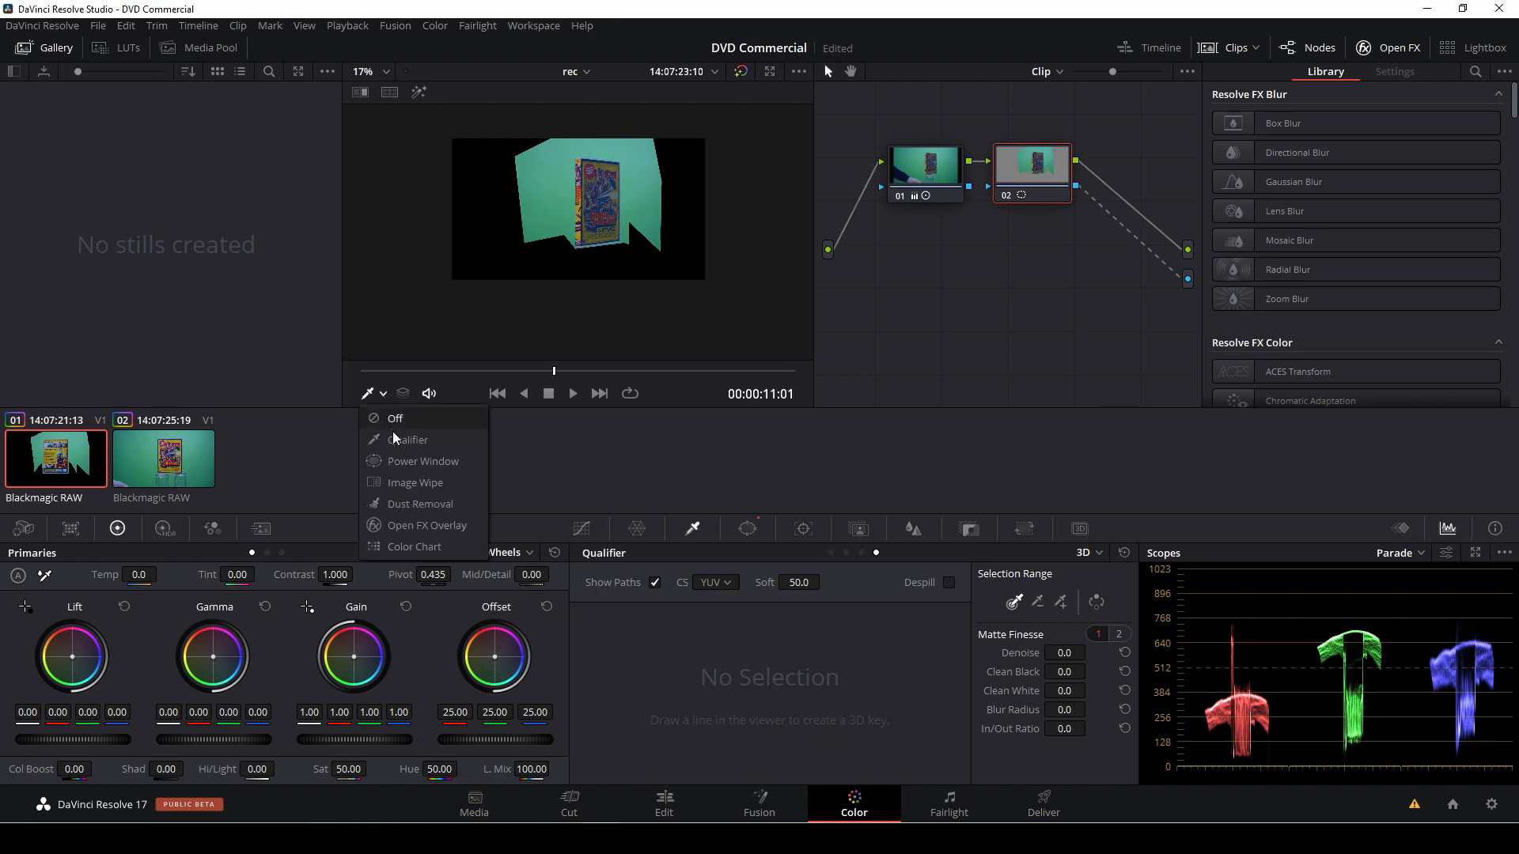
click(402, 444)
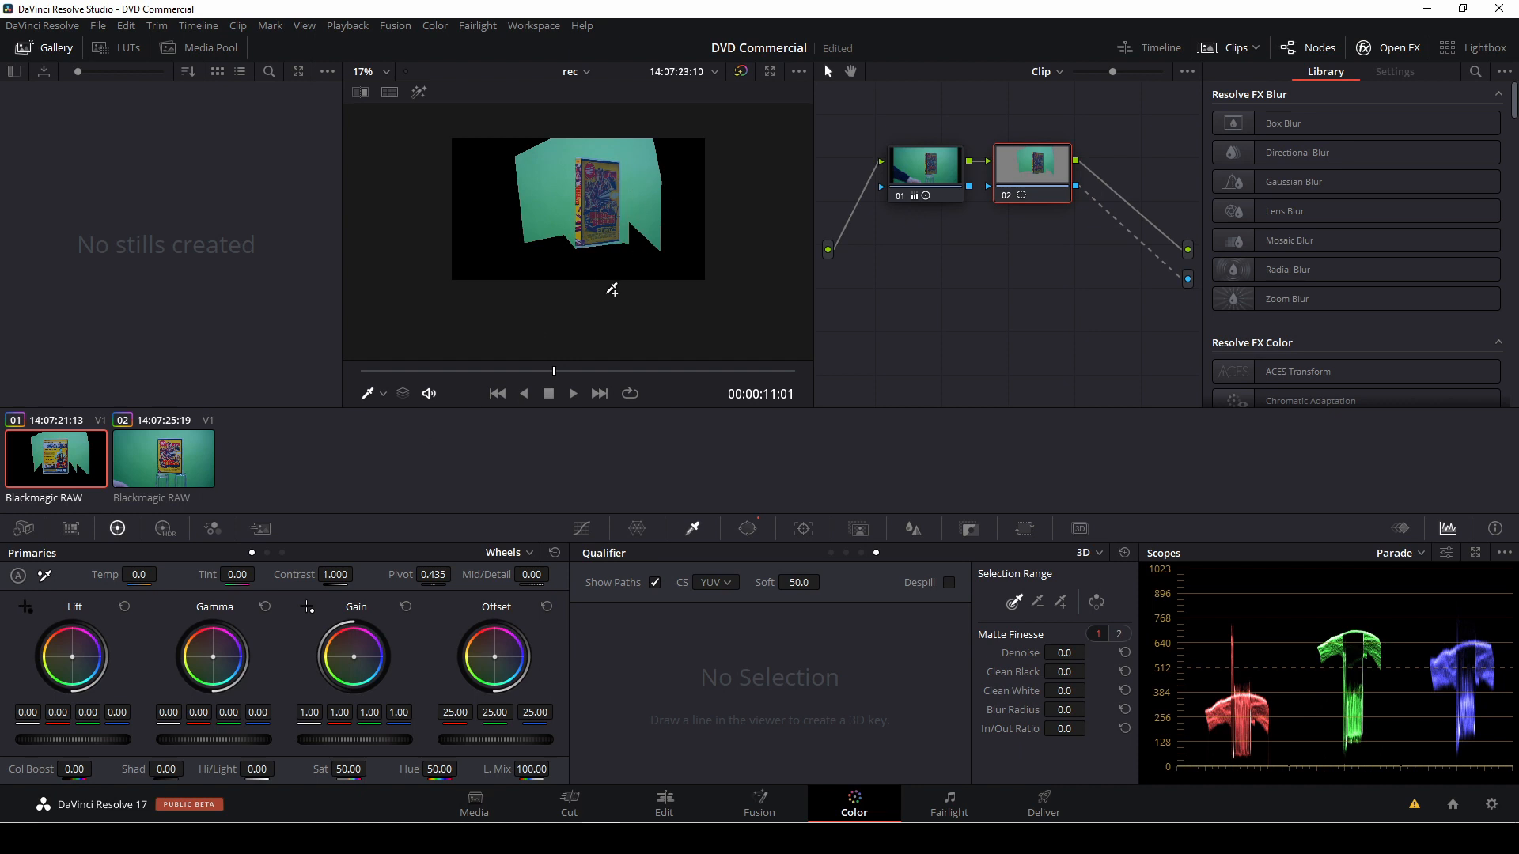
click(948, 582)
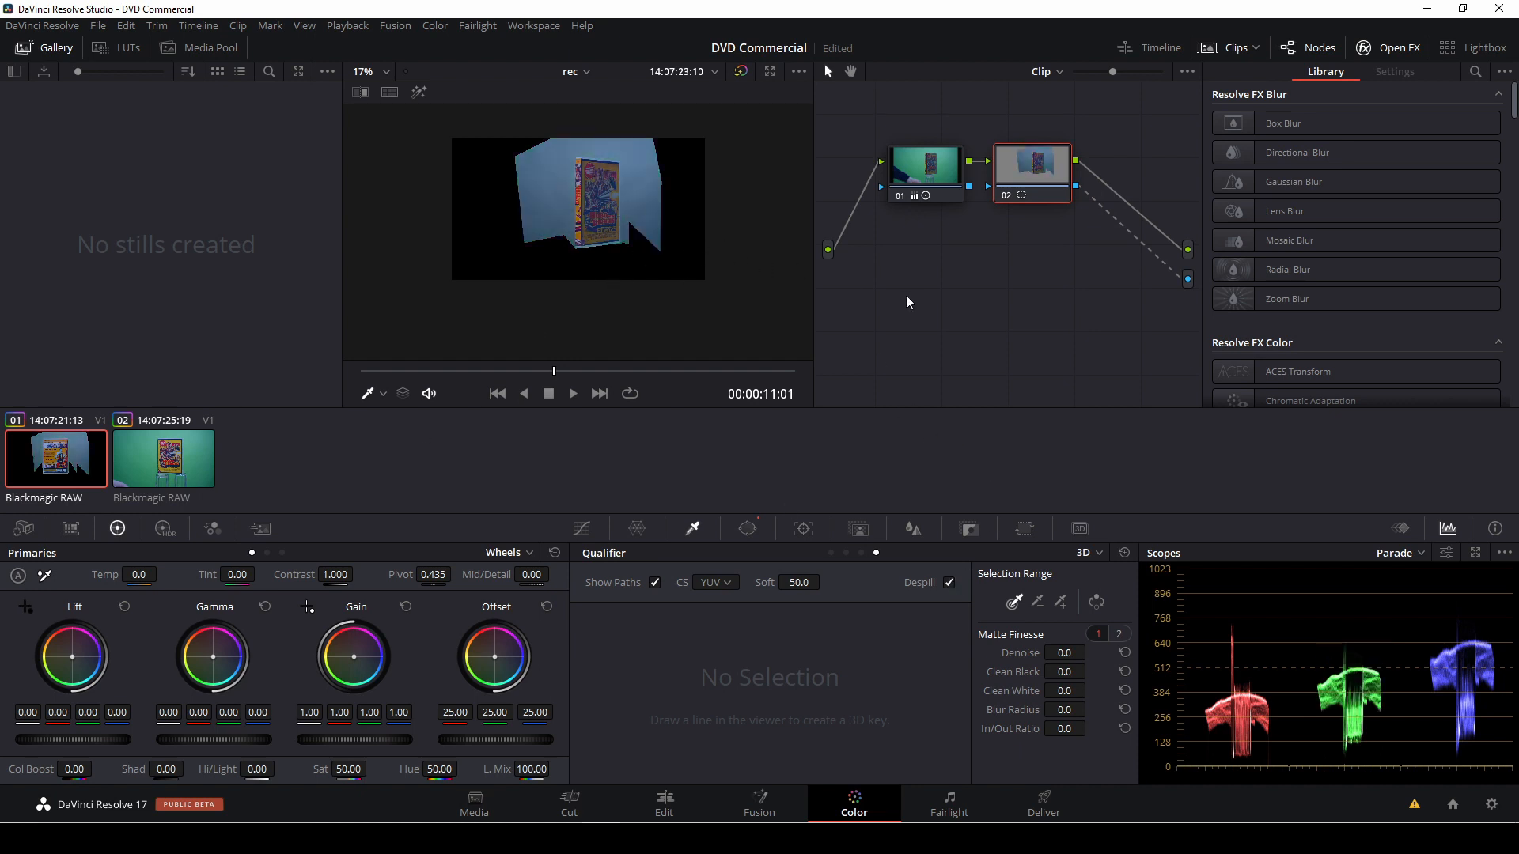
Display the power window and its tracker keyframes at the last frame of the clip.
click(747, 528)
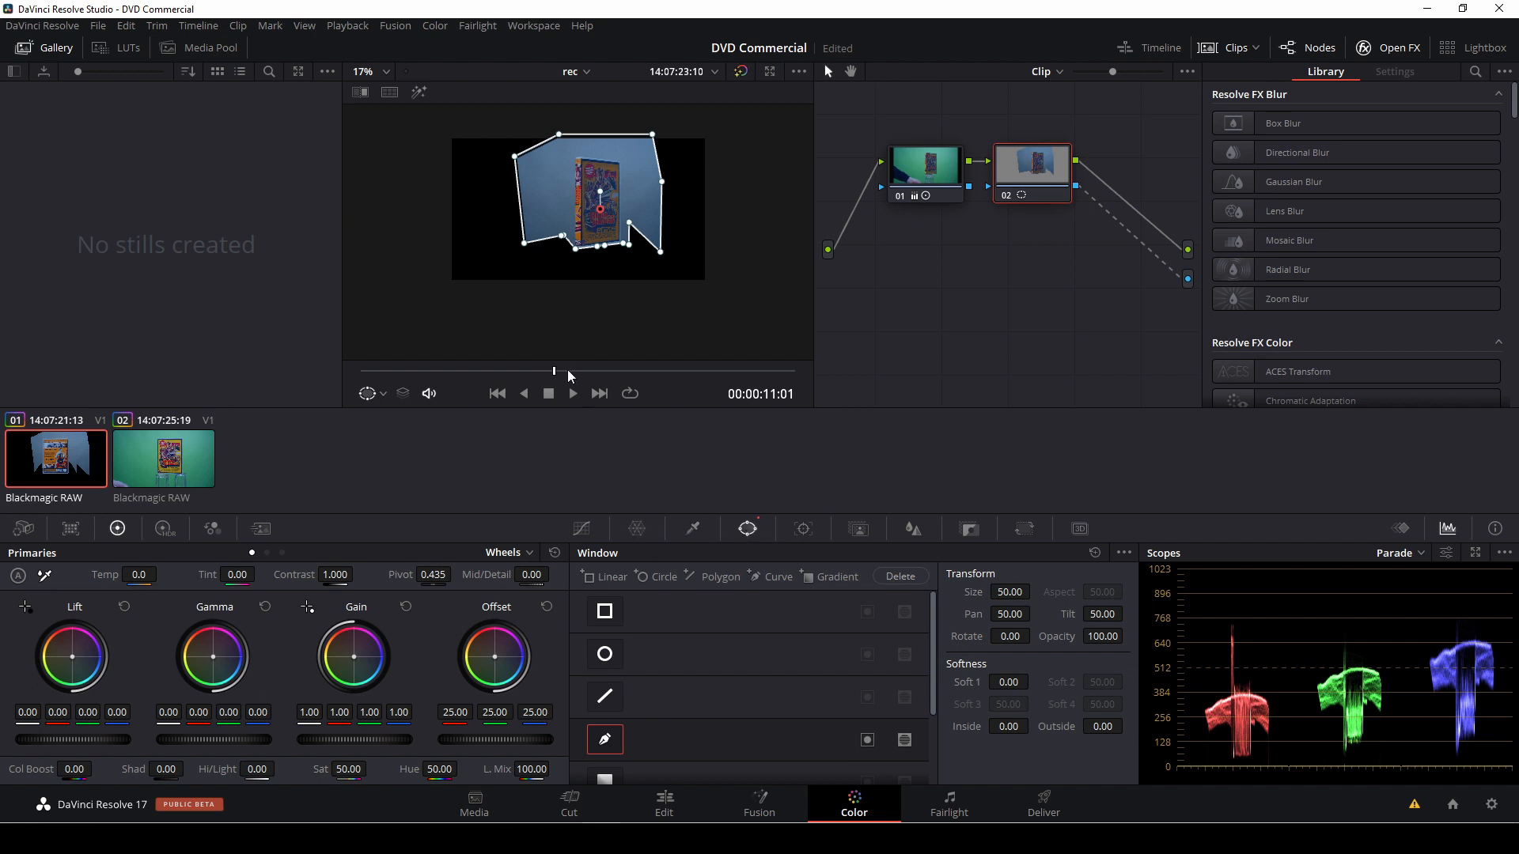
drag(560, 371, 796, 373)
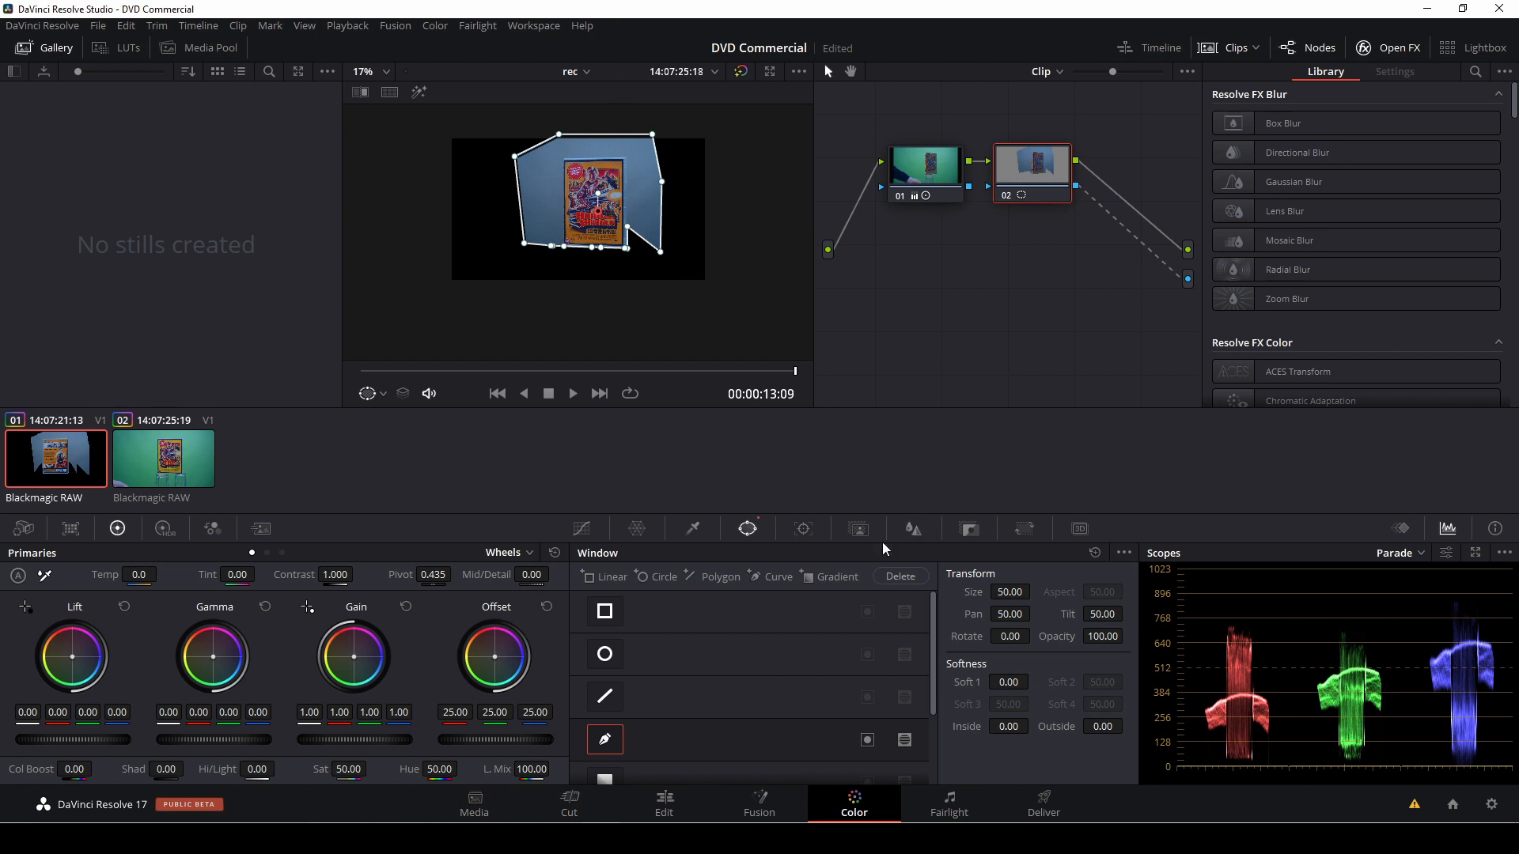
click(803, 530)
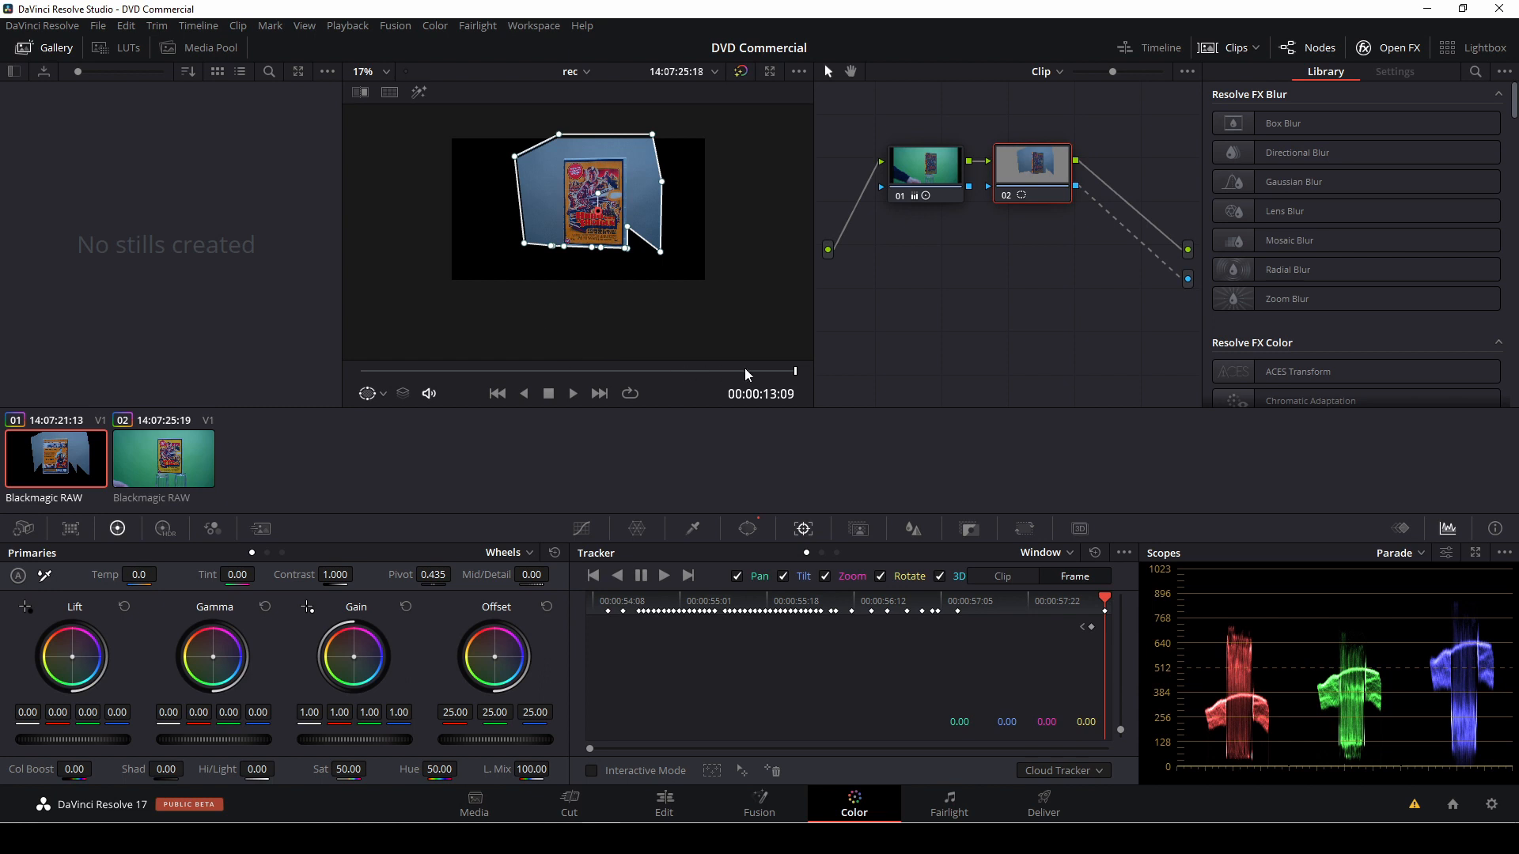
mouse_move(794, 370)
mouse_down()
mouse_move(466, 370)
mouse_move(801, 383)
mouse_up()
Step backward through the power window's keyframes to the first frame, examining how the mask follows the DVD case.
key(Left)
key(Left)
key(Left)
key(Left)
key(Left)
key(Left)
key(Left)
drag(1069, 599, 962, 603)
key(Left)
key(Left)
key(Left)
key(Left)
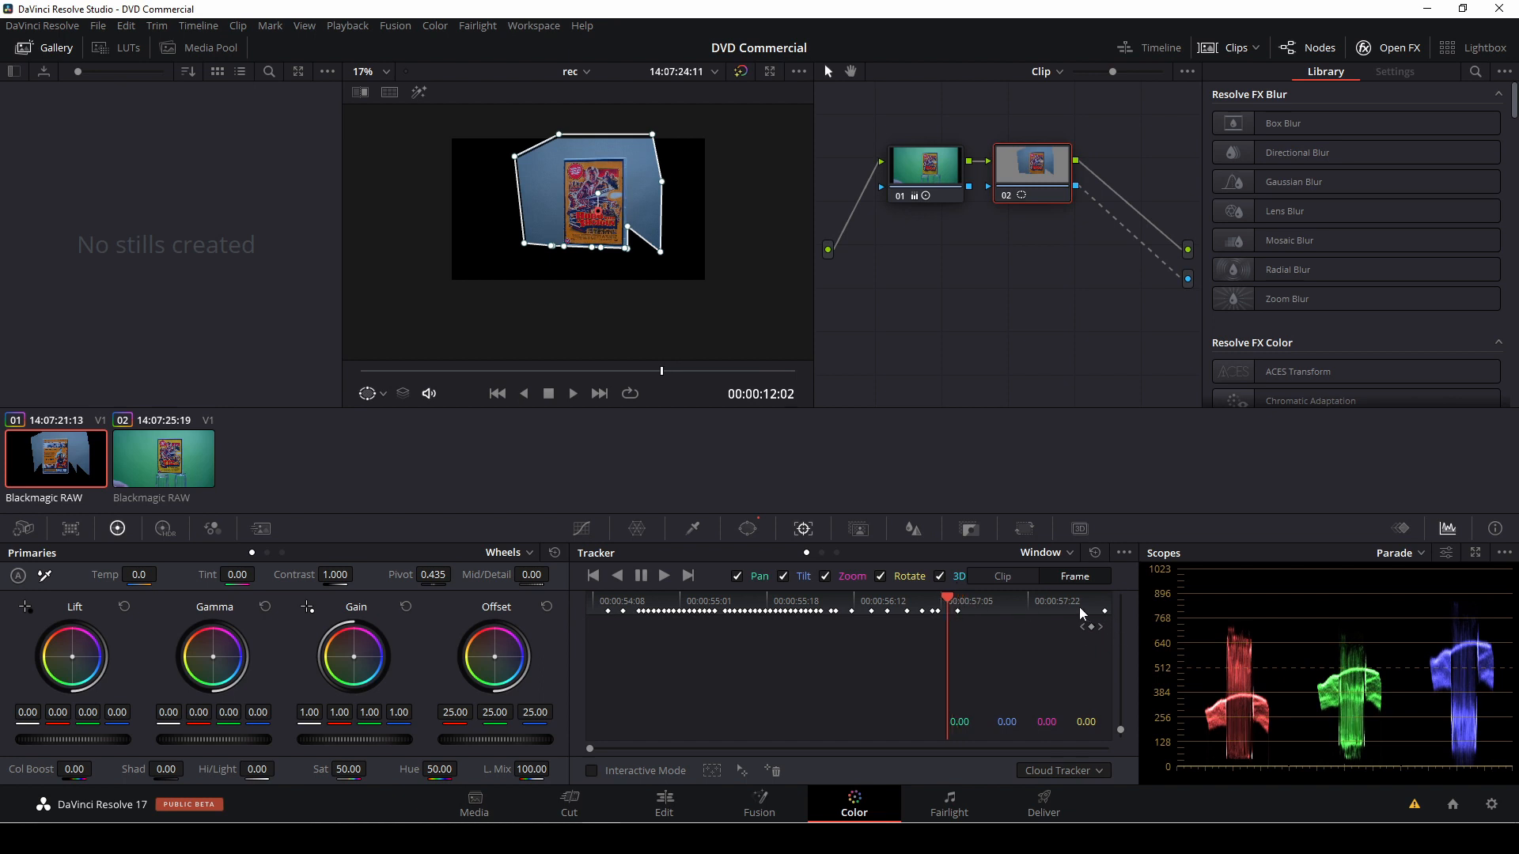
key(Left)
key(Left)
key(Left)
key(Left)
key(Left)
key(Left)
key(Left)
key(Left)
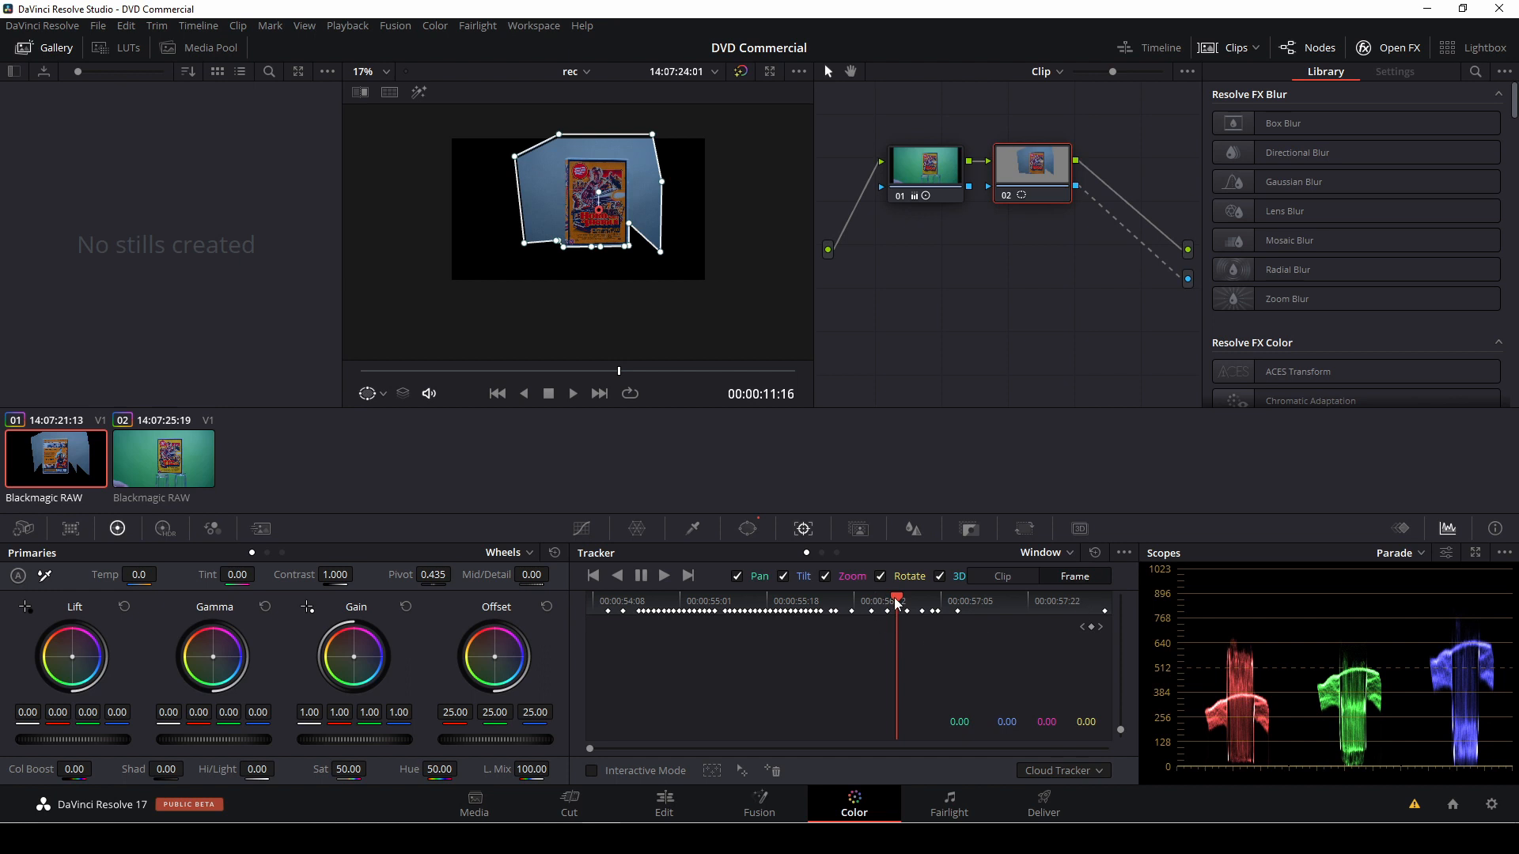
drag(896, 599, 587, 606)
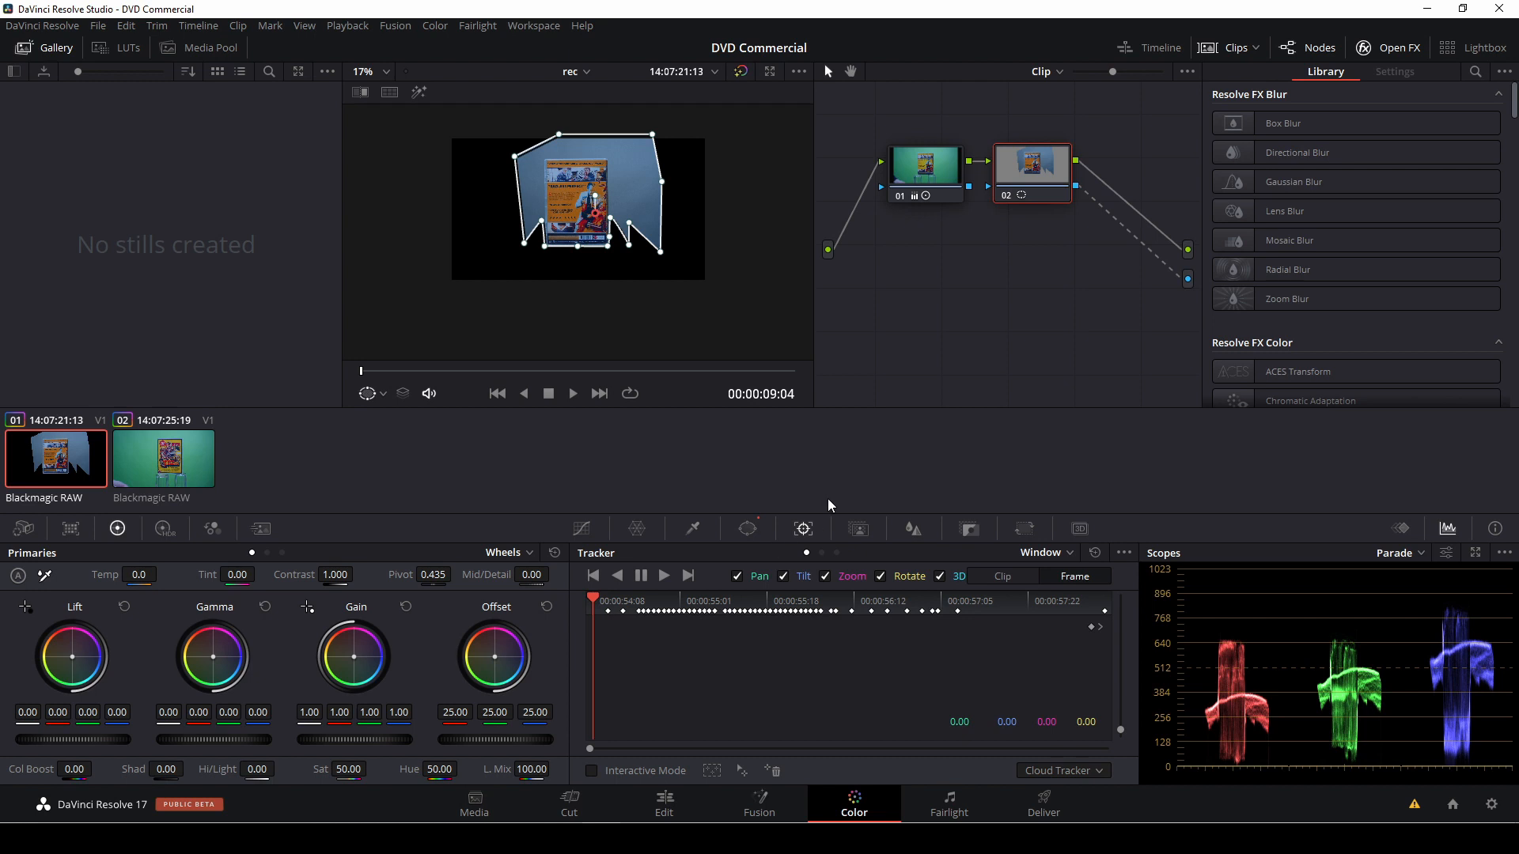
Add an alpha output to the node graph and connect the alpha of node 02 to it.
right_click(1087, 279)
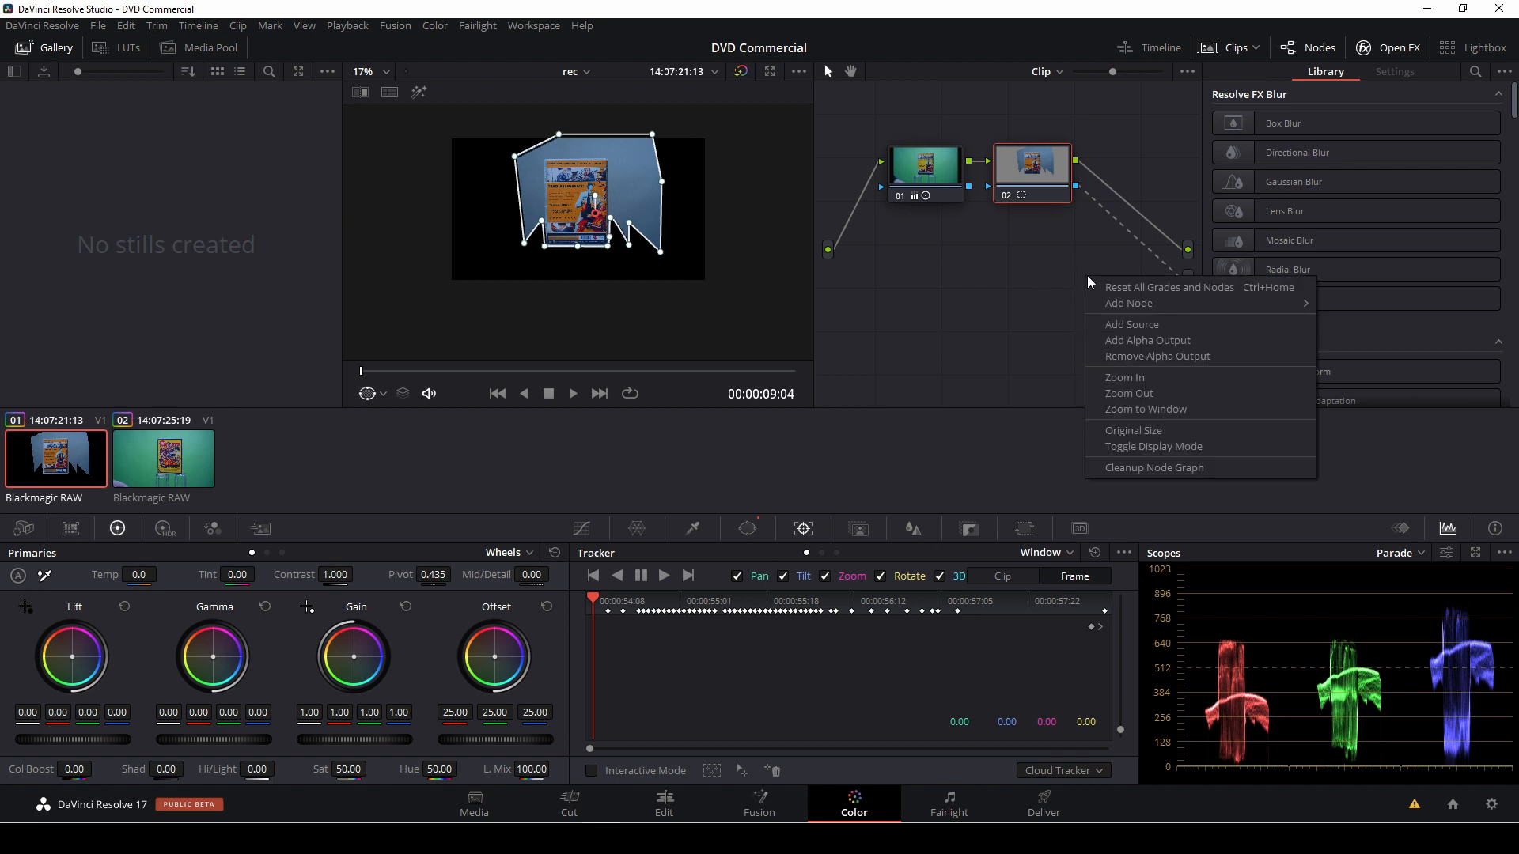
click(1128, 341)
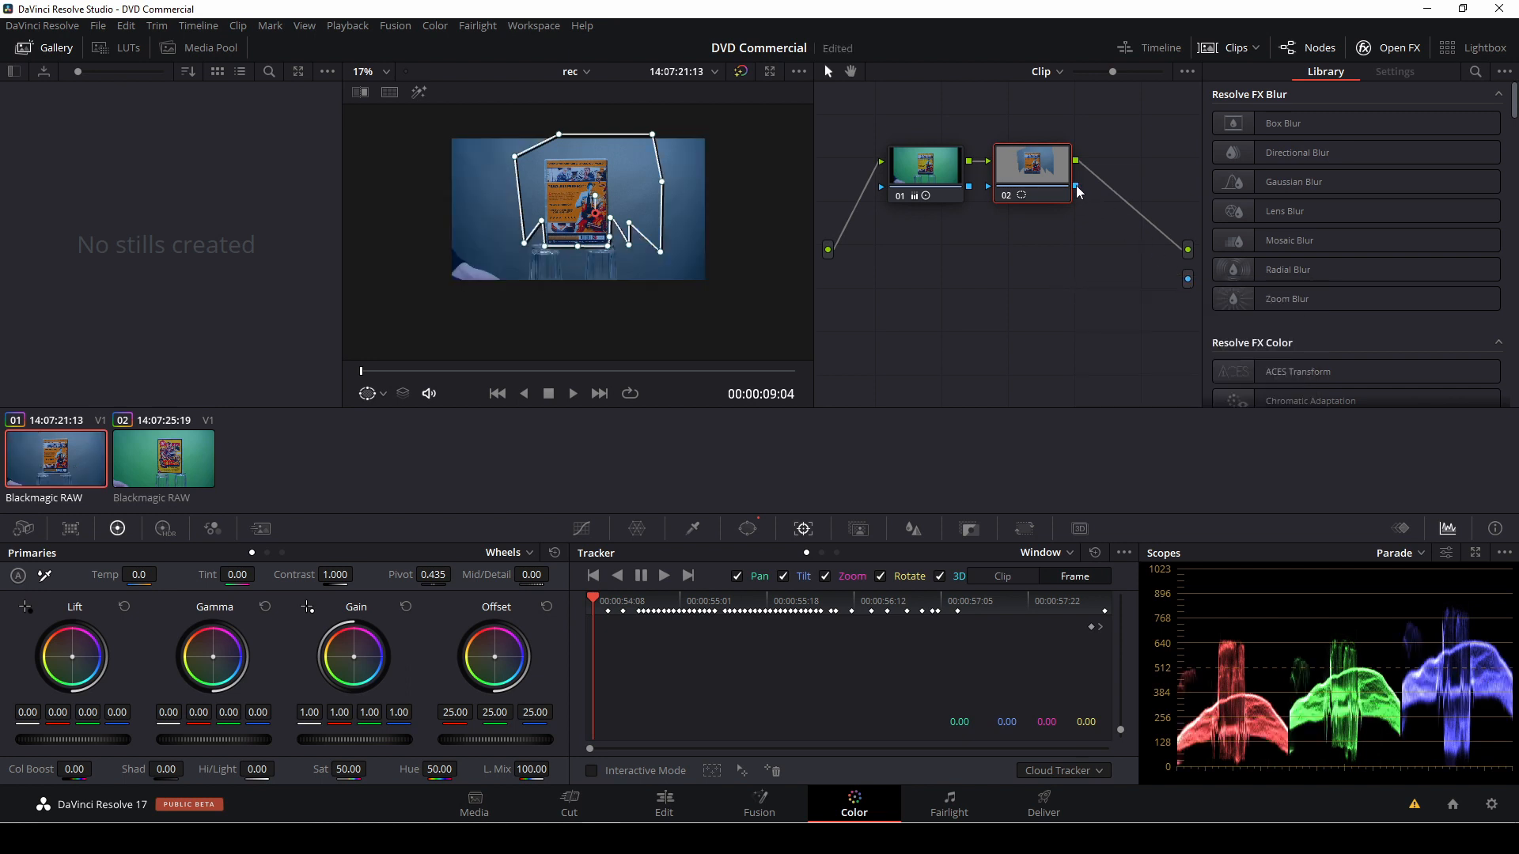
drag(1076, 187, 1188, 280)
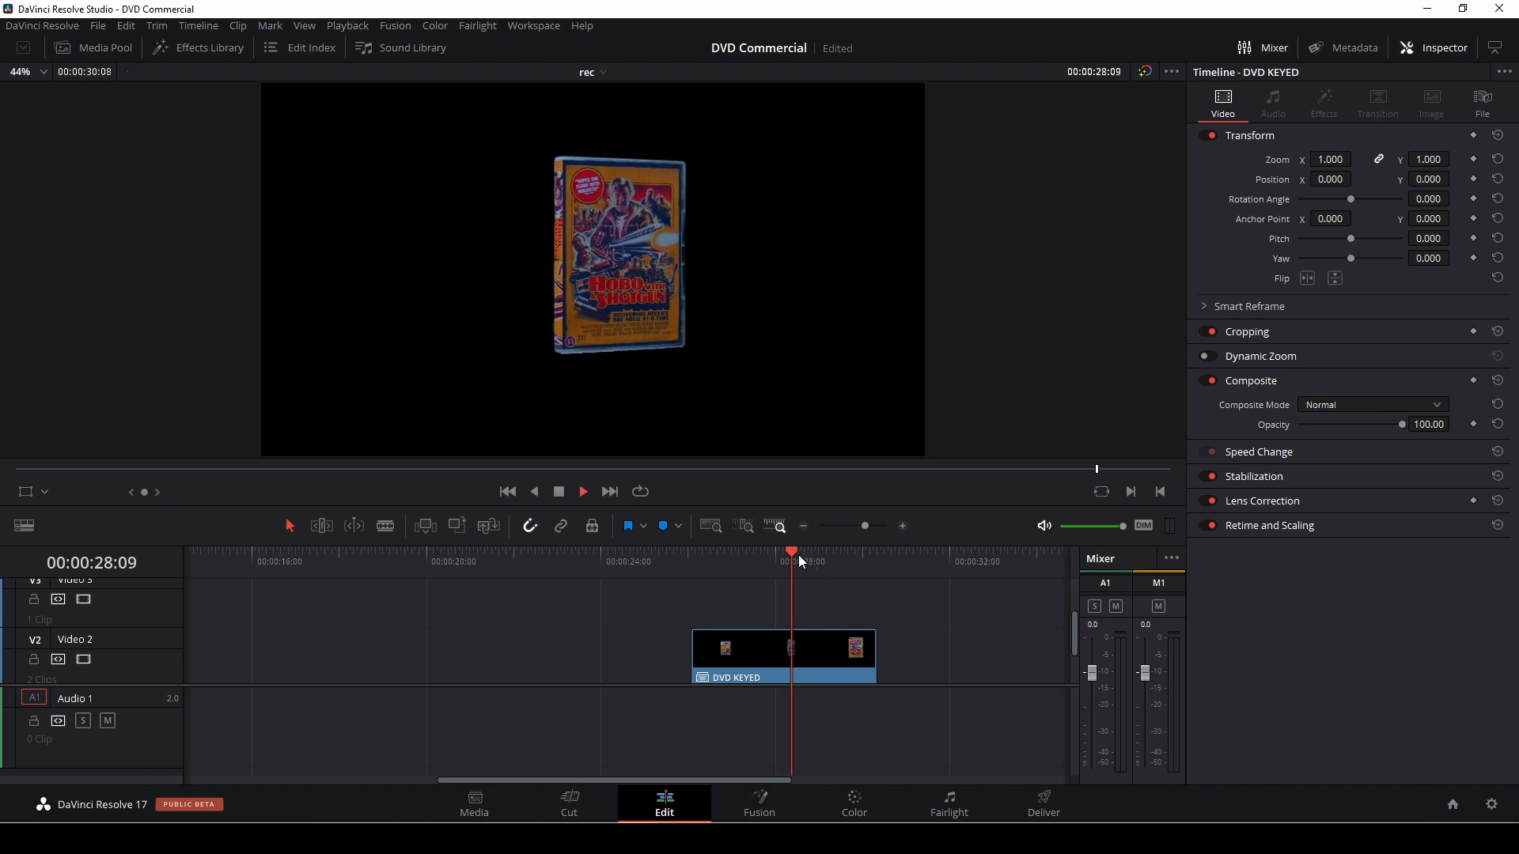
Return to the start of the DVD KEYED clip on the edit timeline and enable its retime controls.
drag(805, 555, 693, 556)
click(739, 642)
right_click(725, 644)
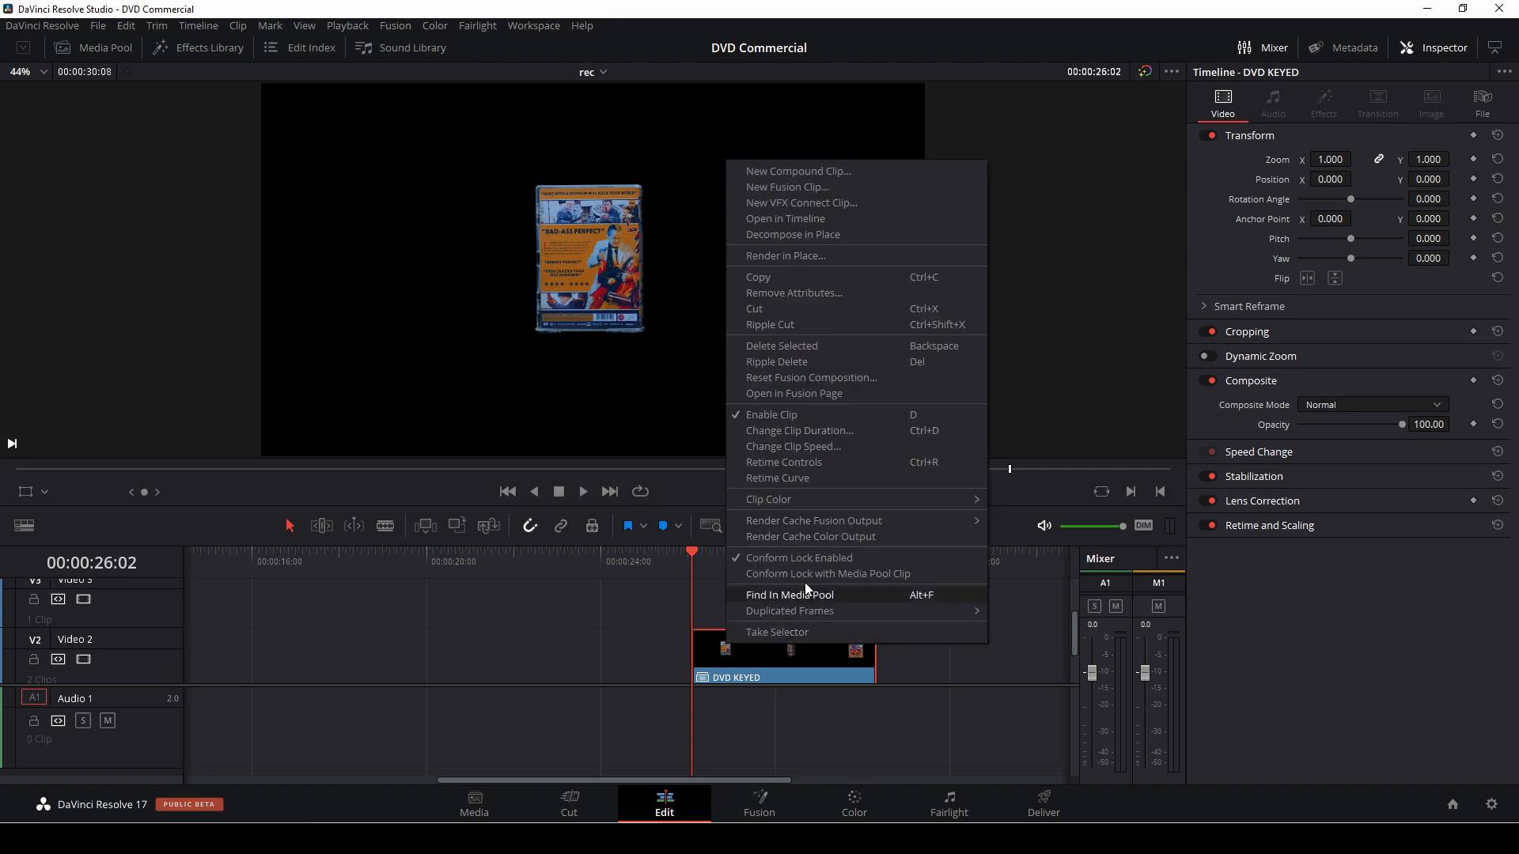
click(844, 462)
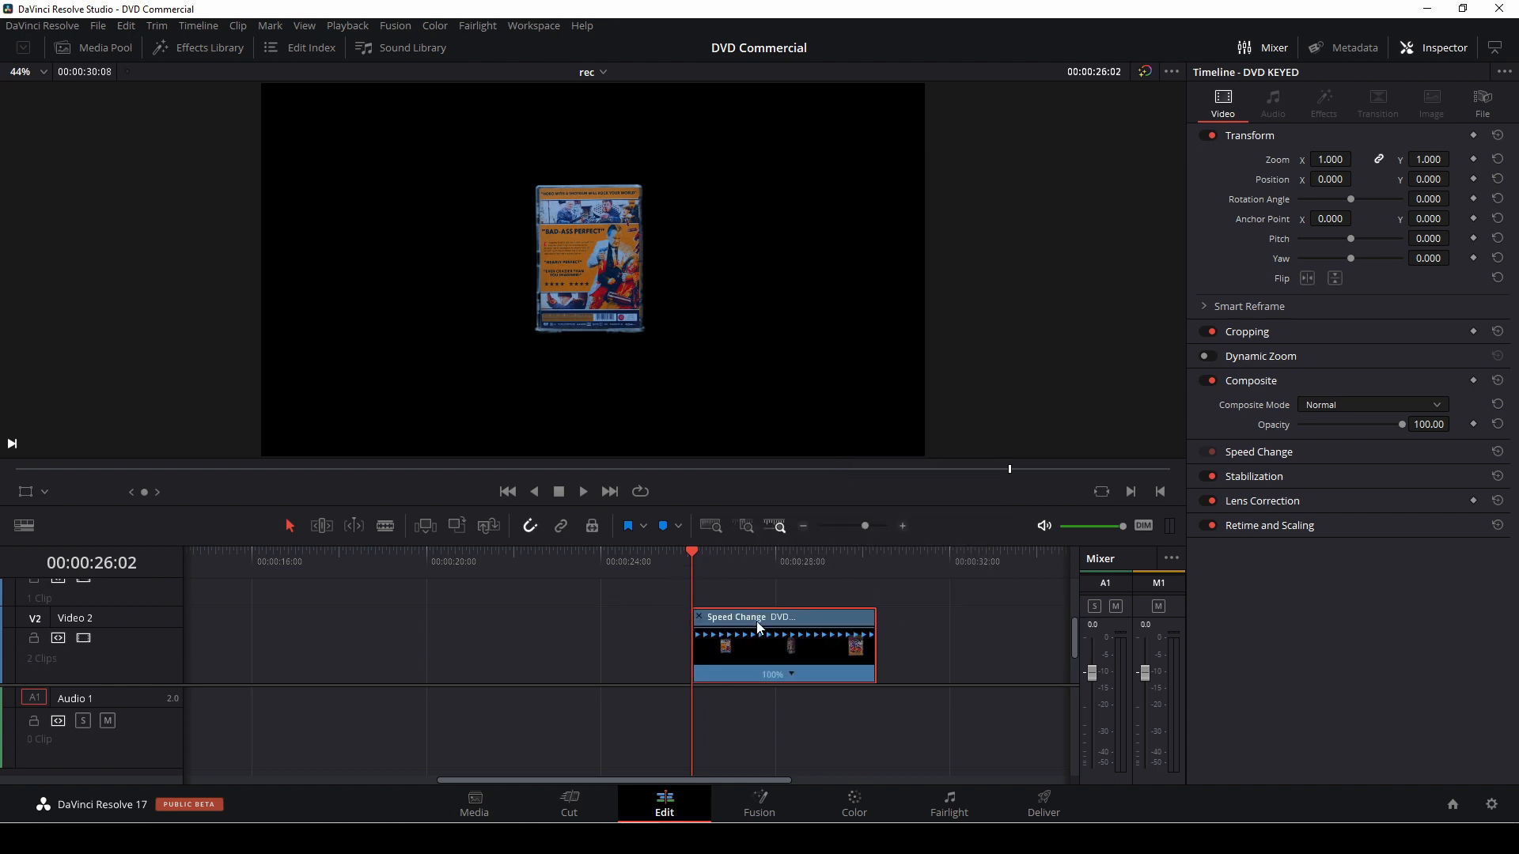
Add a speed point to the DVD KEYED clip at 00:00:27:02, as the case starts to turn.
key(space)
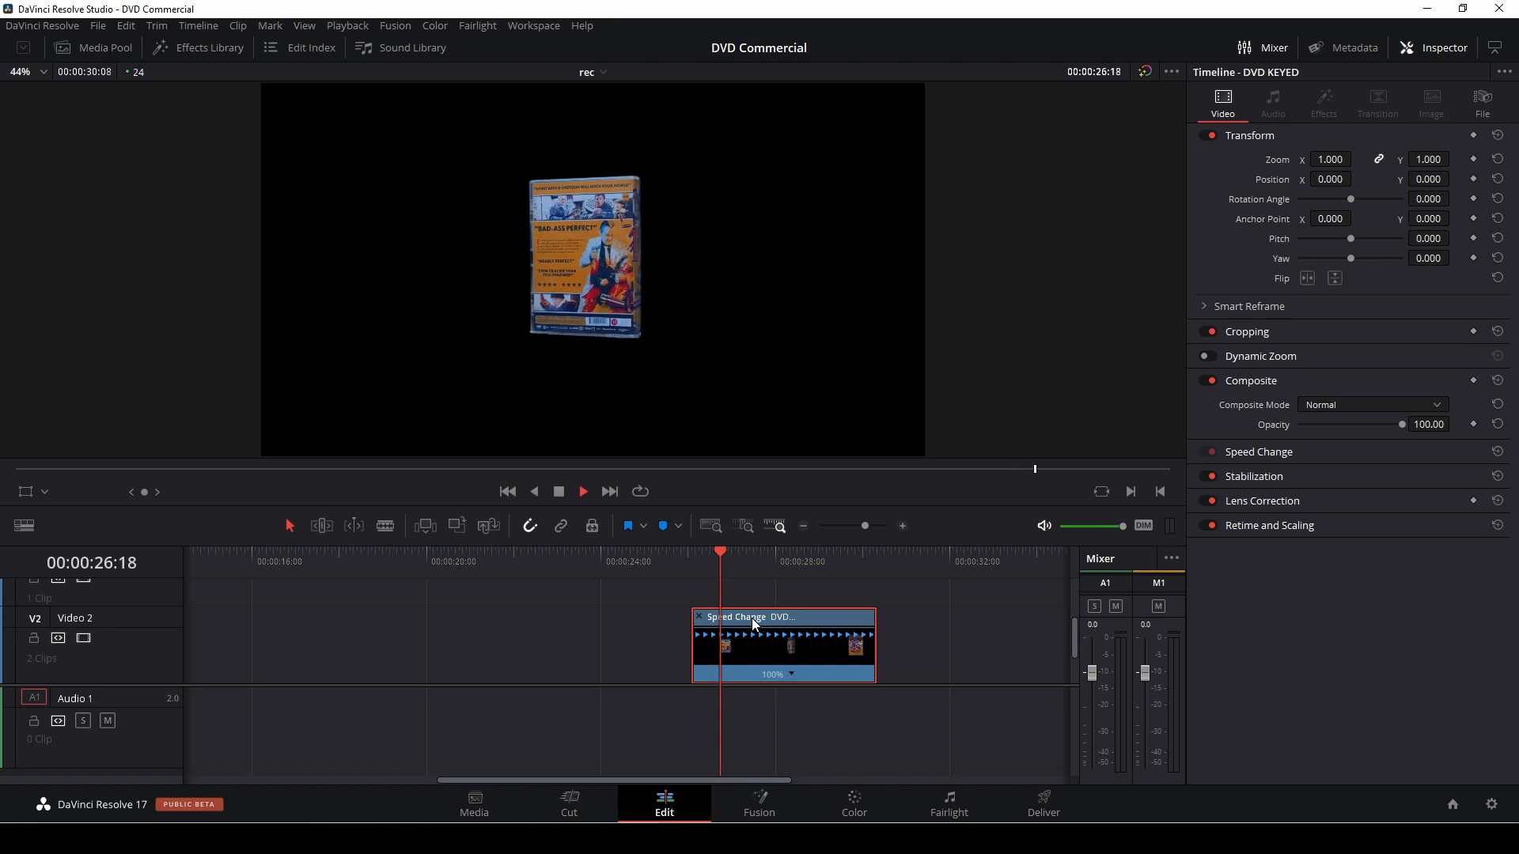
key(space)
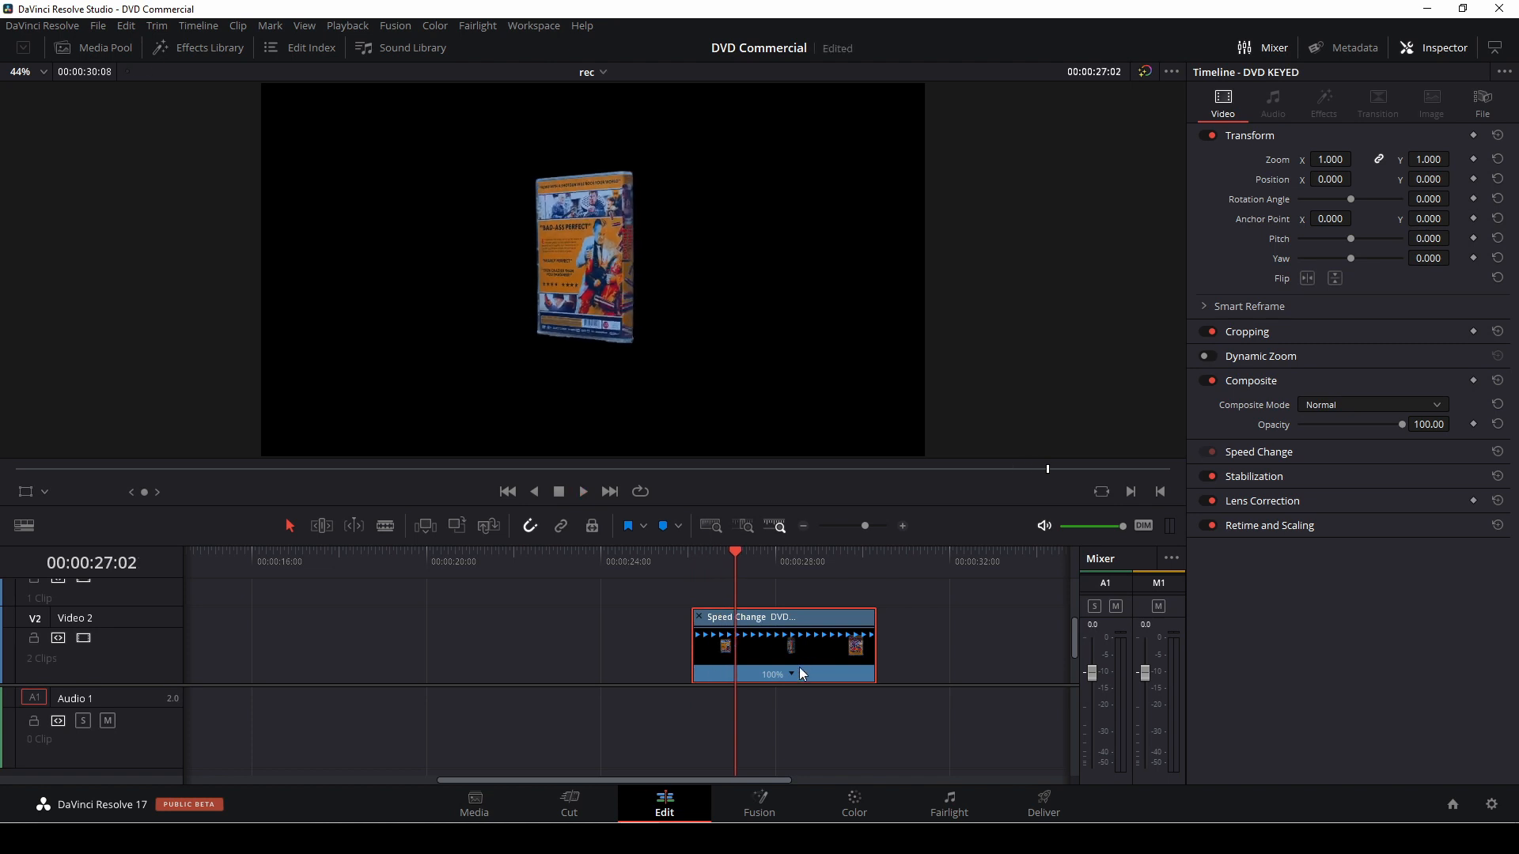
right_click(789, 674)
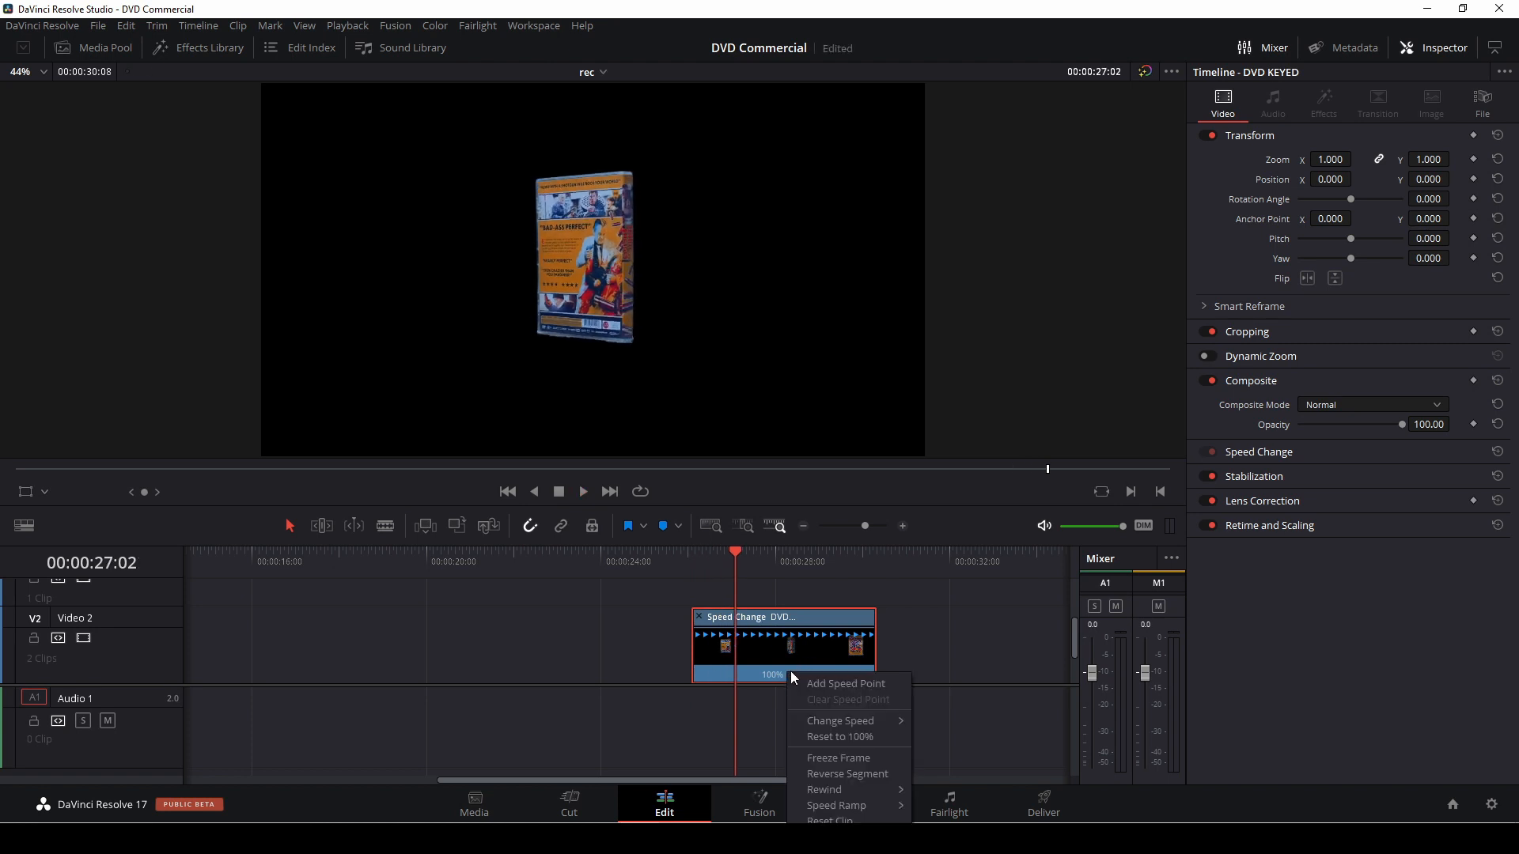
click(799, 680)
Add a second speed point at 00:00:28:15 and move it about one second earlier to speed up the section between both points.
key(space)
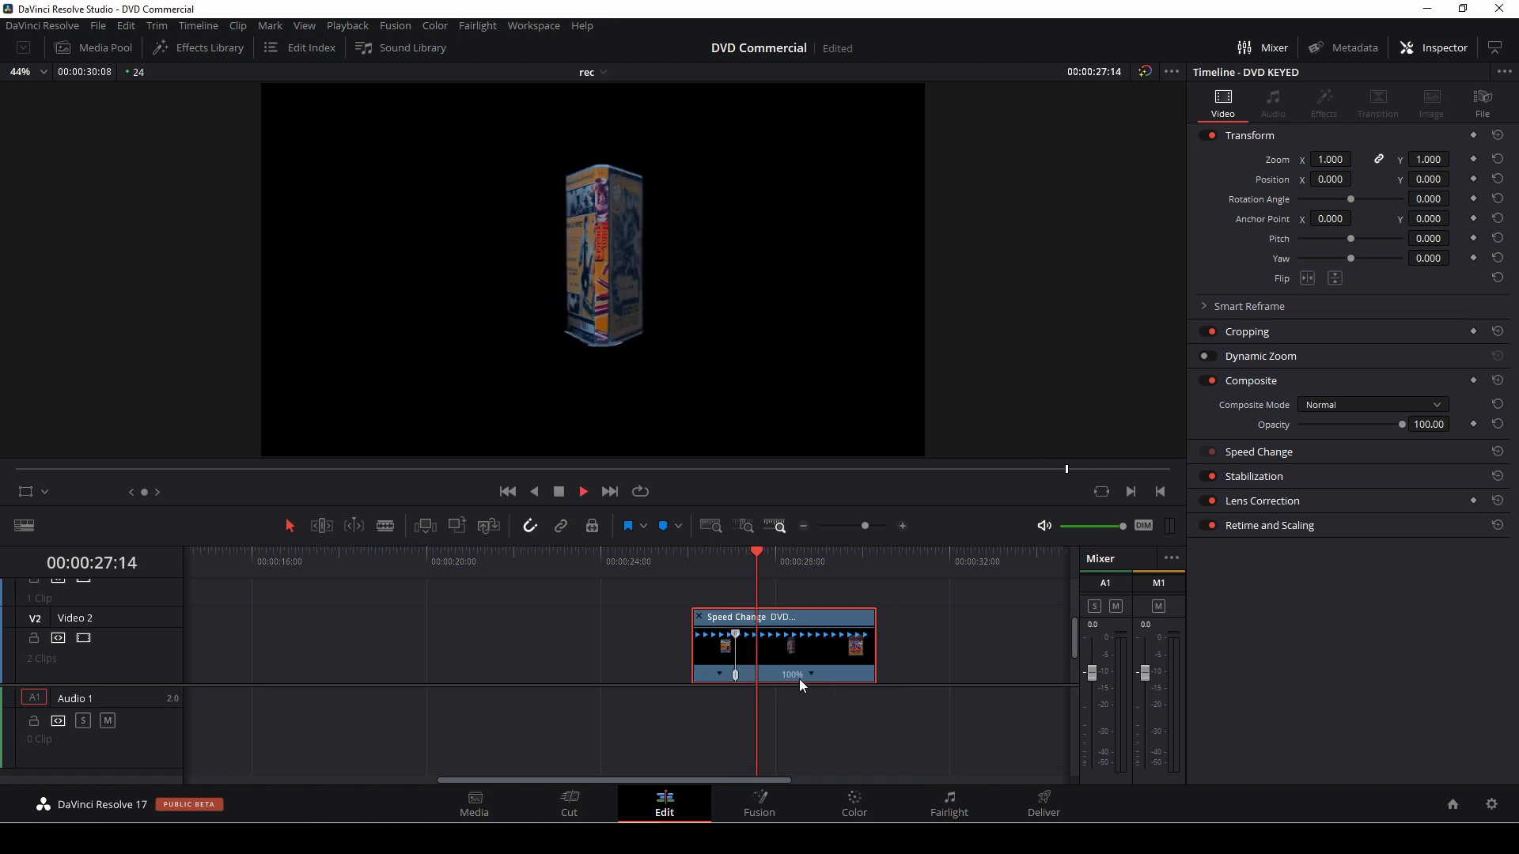
key(space)
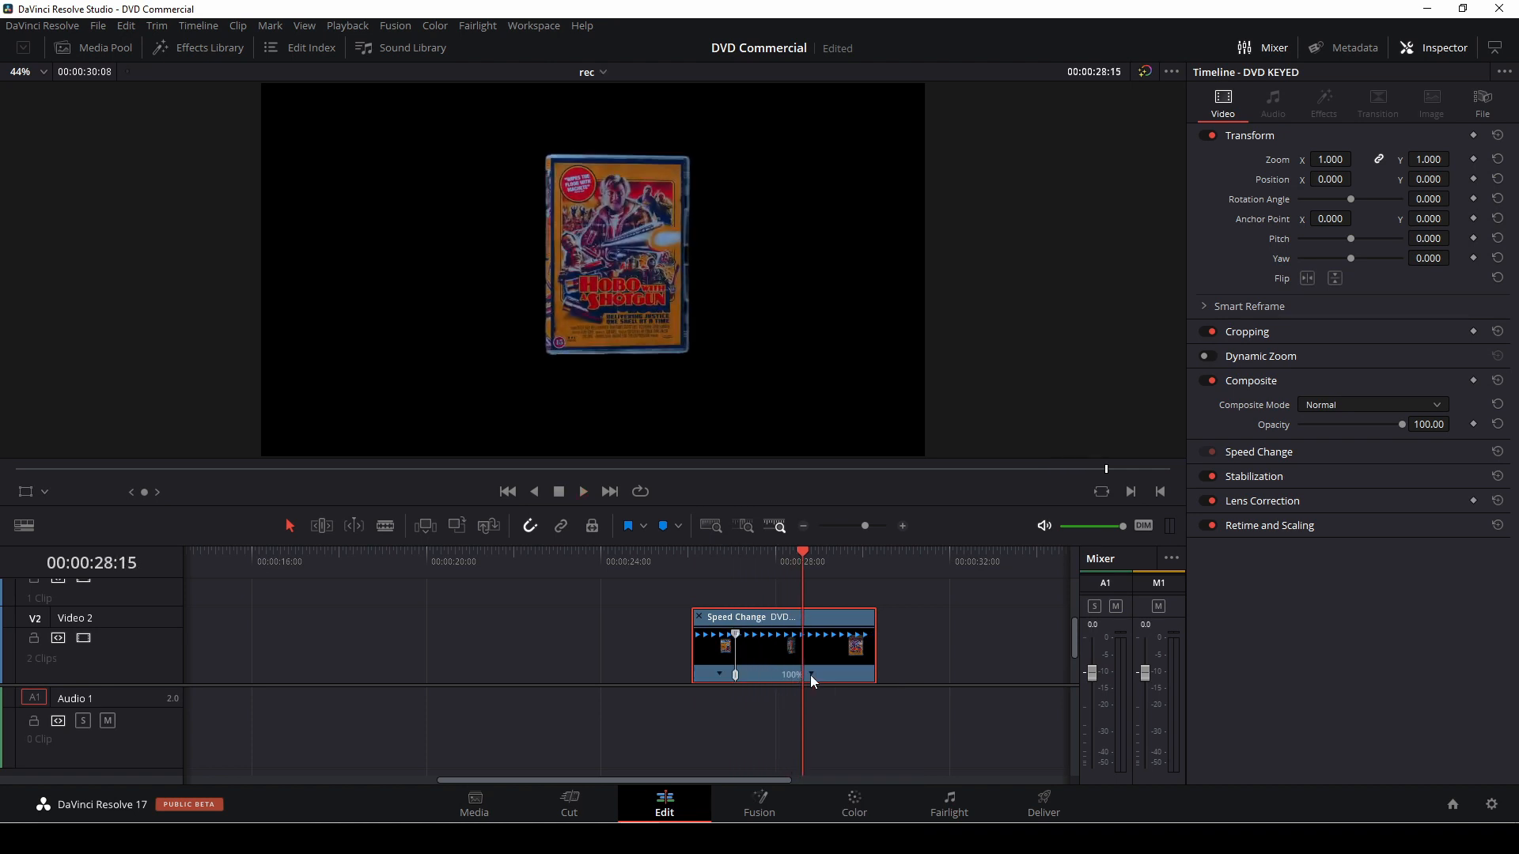
click(810, 676)
click(811, 678)
drag(803, 634, 759, 637)
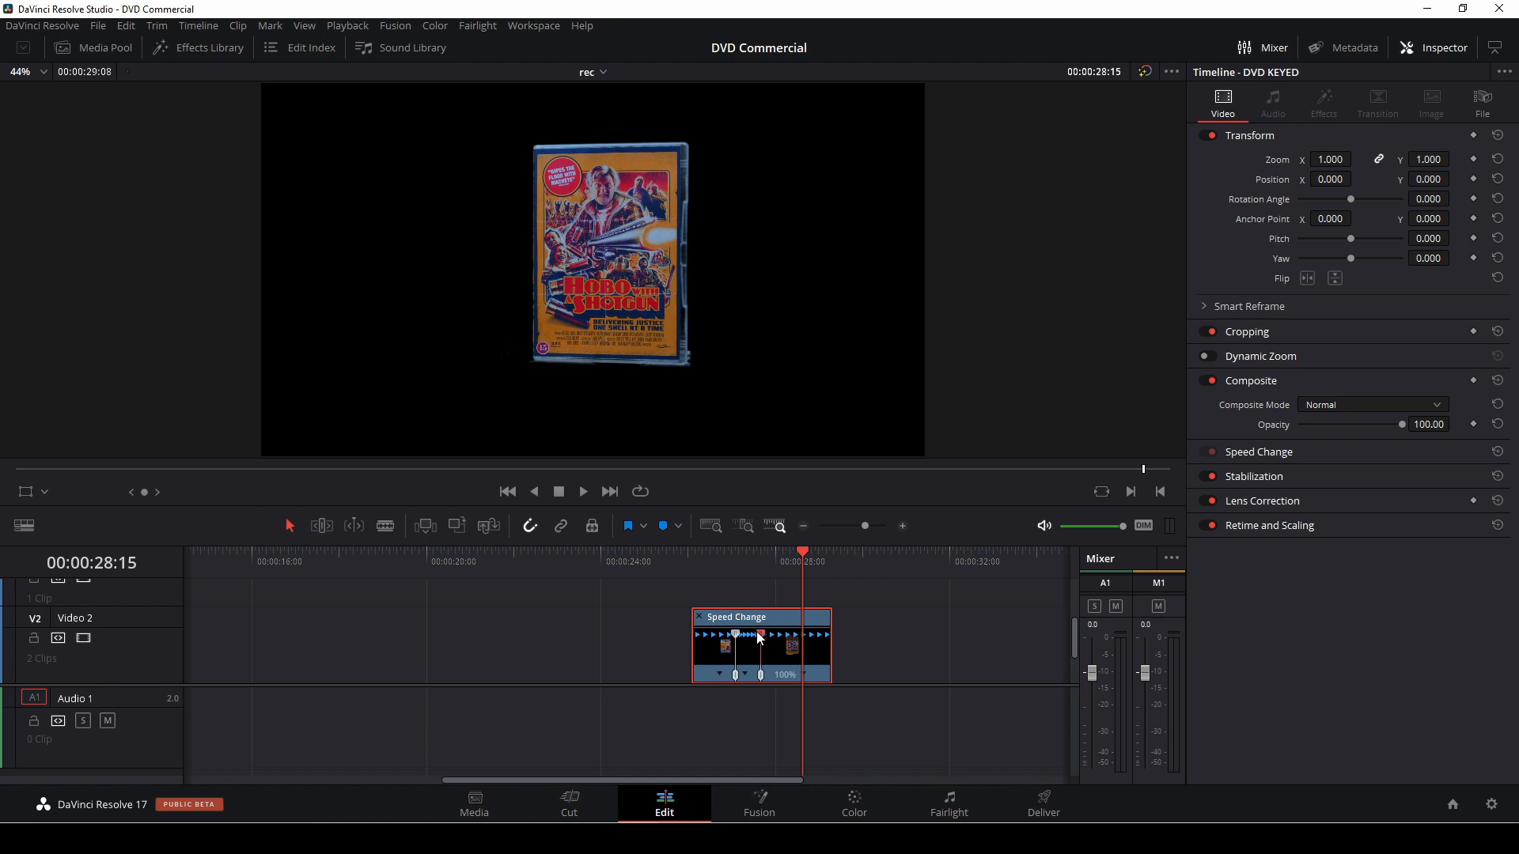
Play the retimed DVD KEYED clip repeatedly from its start to check the speed ramp.
click(687, 556)
key(space)
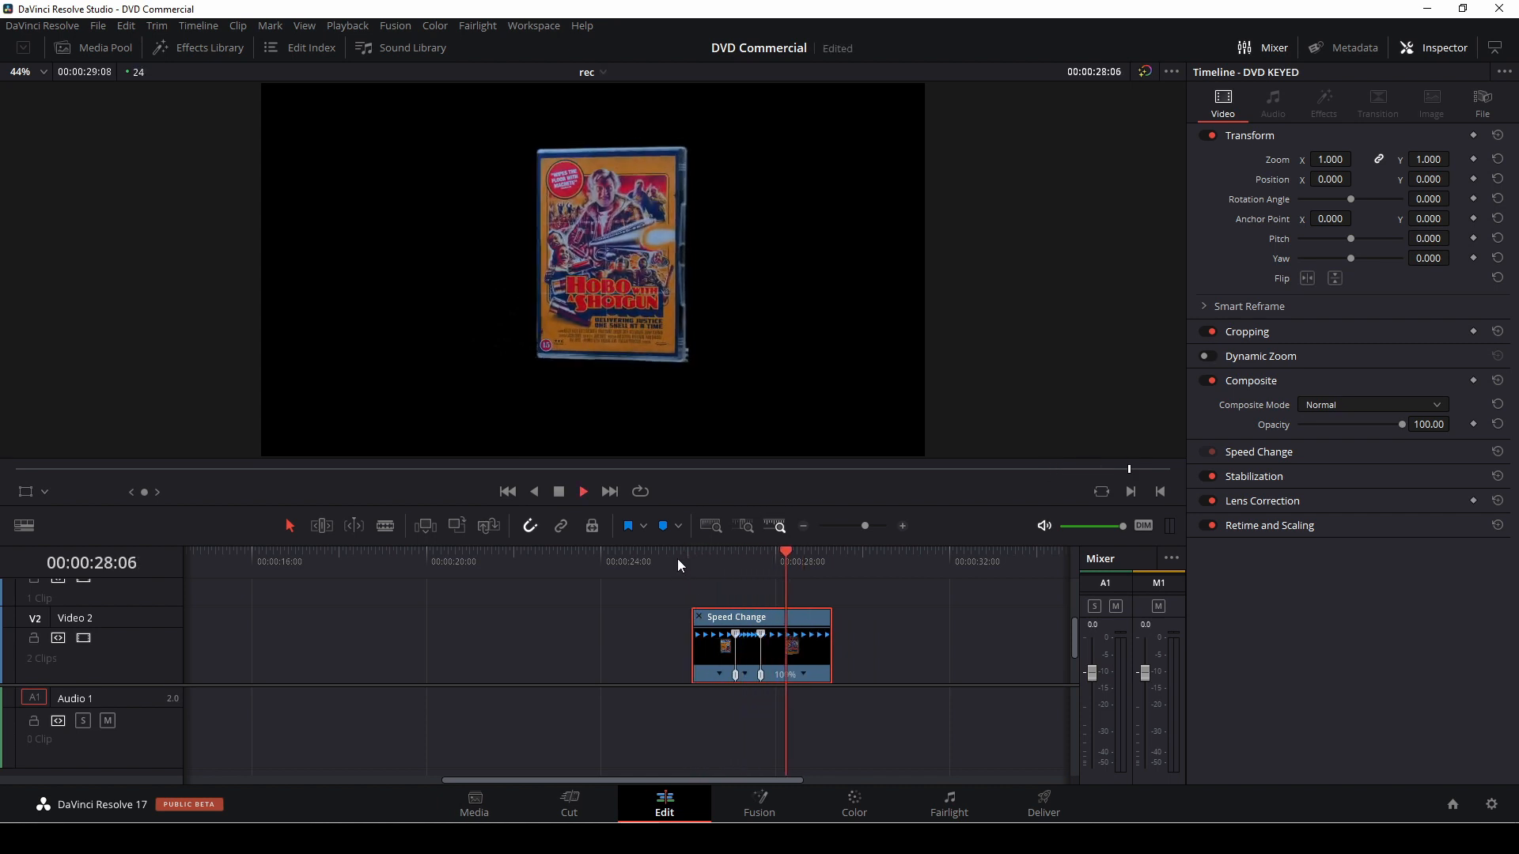
click(700, 562)
key(space)
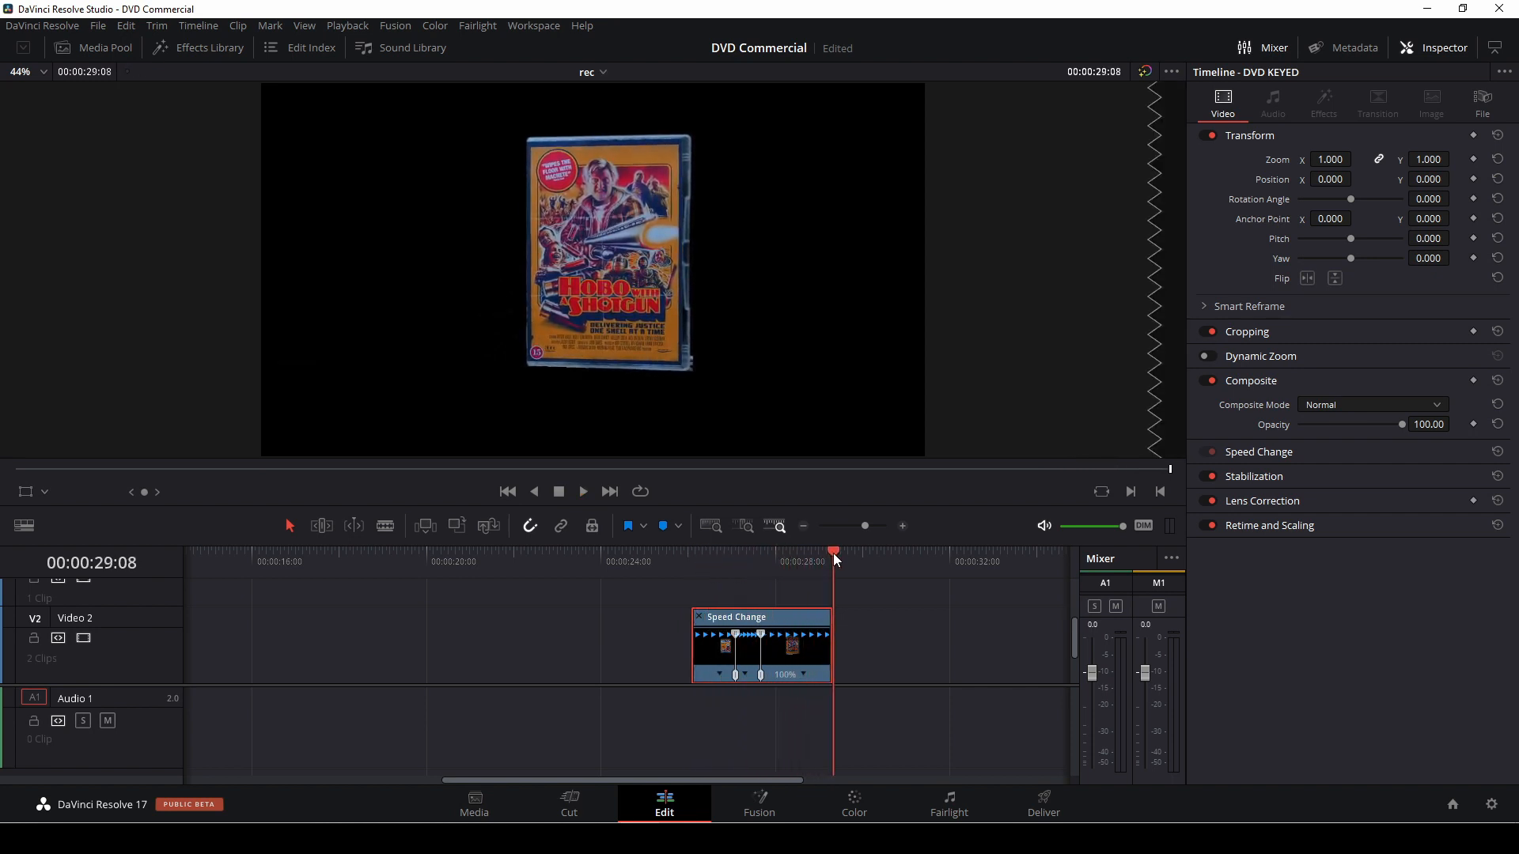
click(724, 563)
click(695, 562)
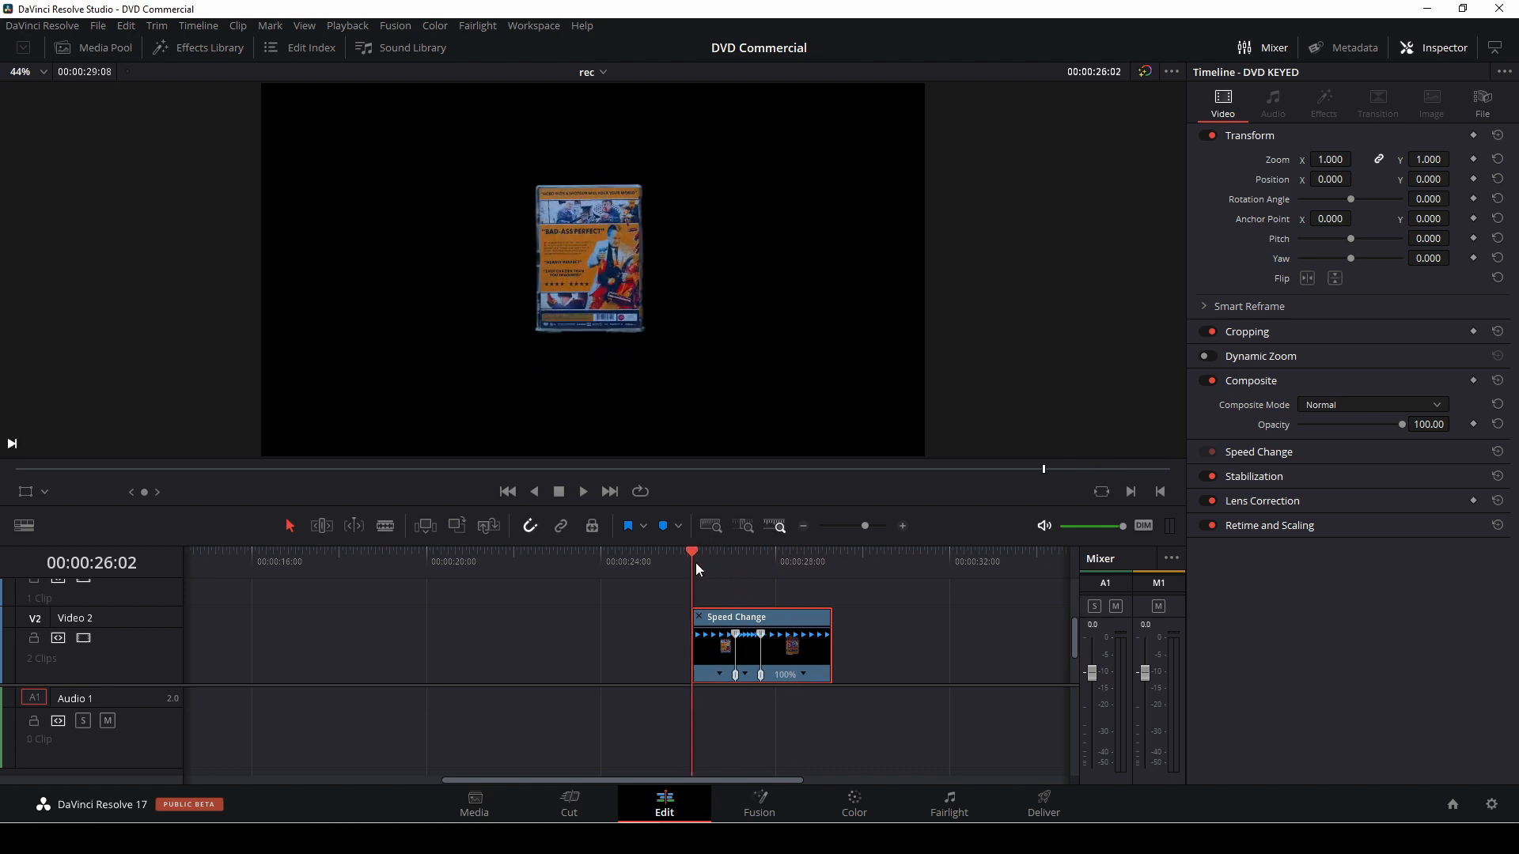
key(space)
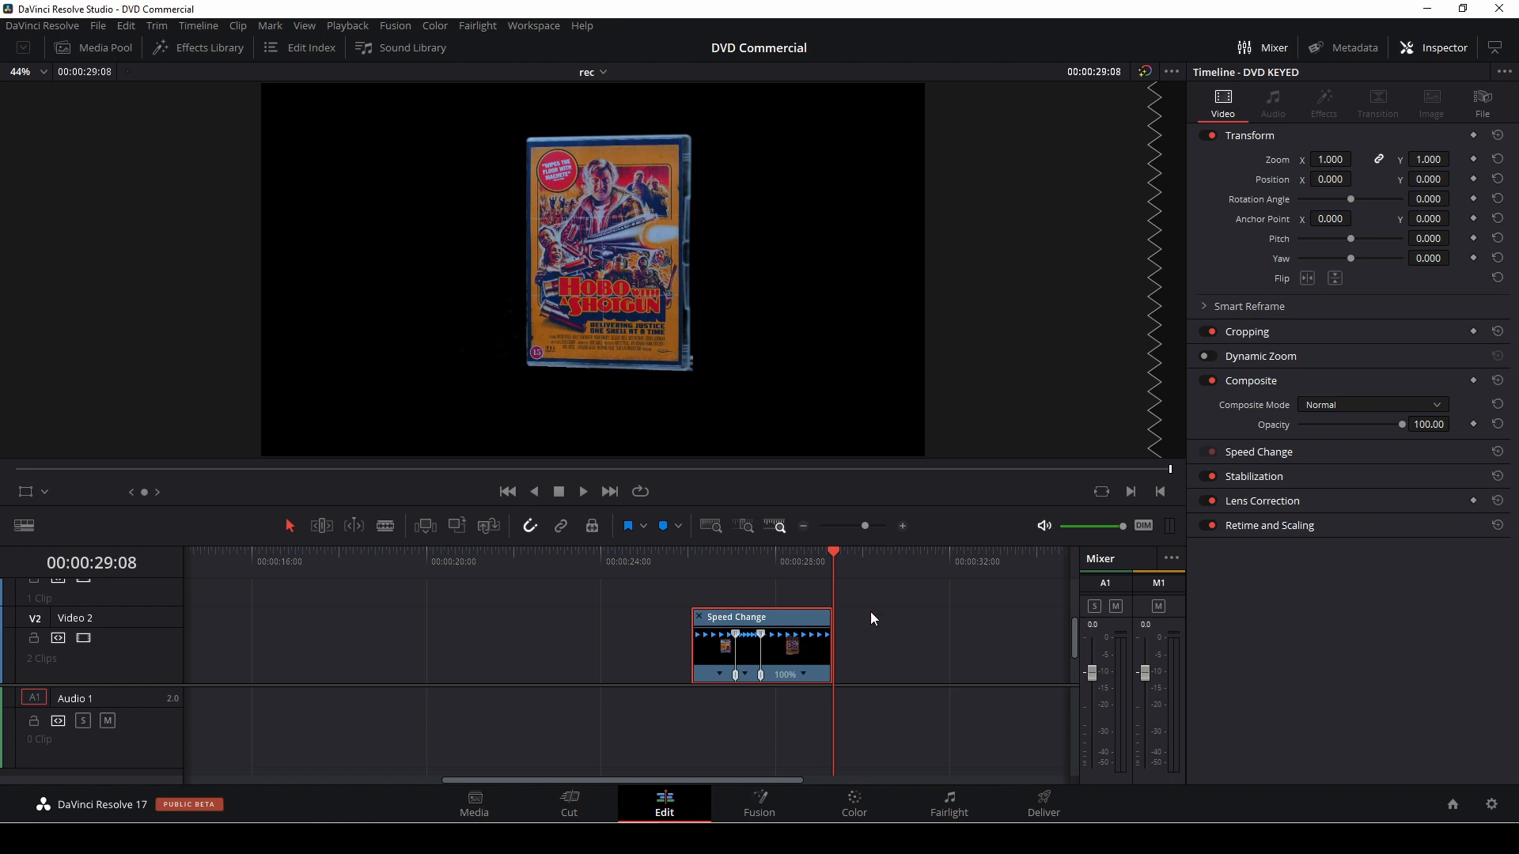
Close the retime controls and duplicate the DVD KEYED clip onto Video 1, directly beneath the original, returning to its start.
click(697, 616)
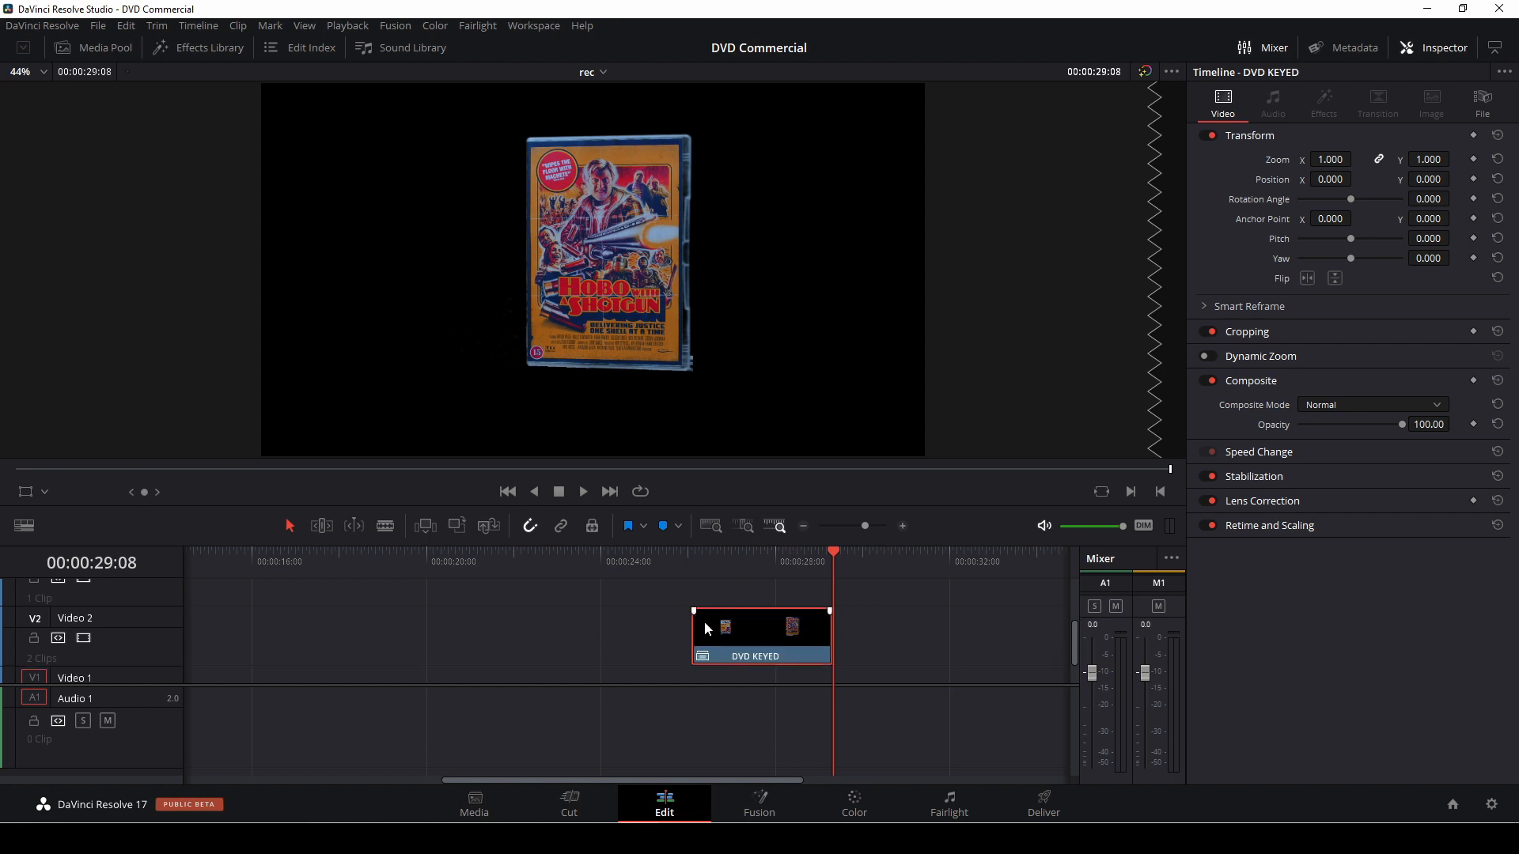
key(ctrl+c)
key(Up)
key(ctrl+v)
scroll(584, 644, down, 2)
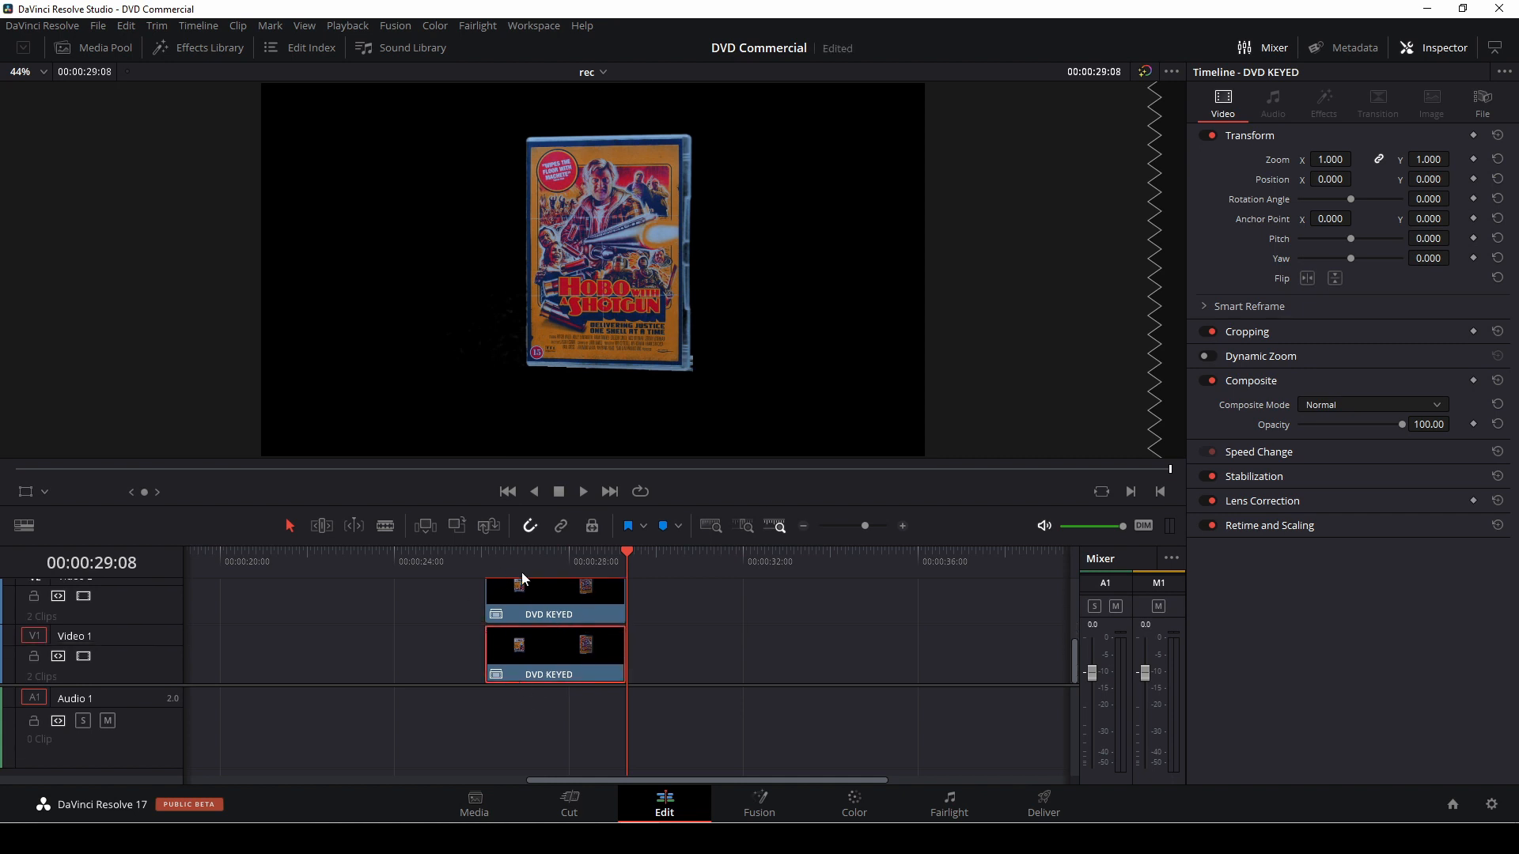
drag(624, 553, 495, 568)
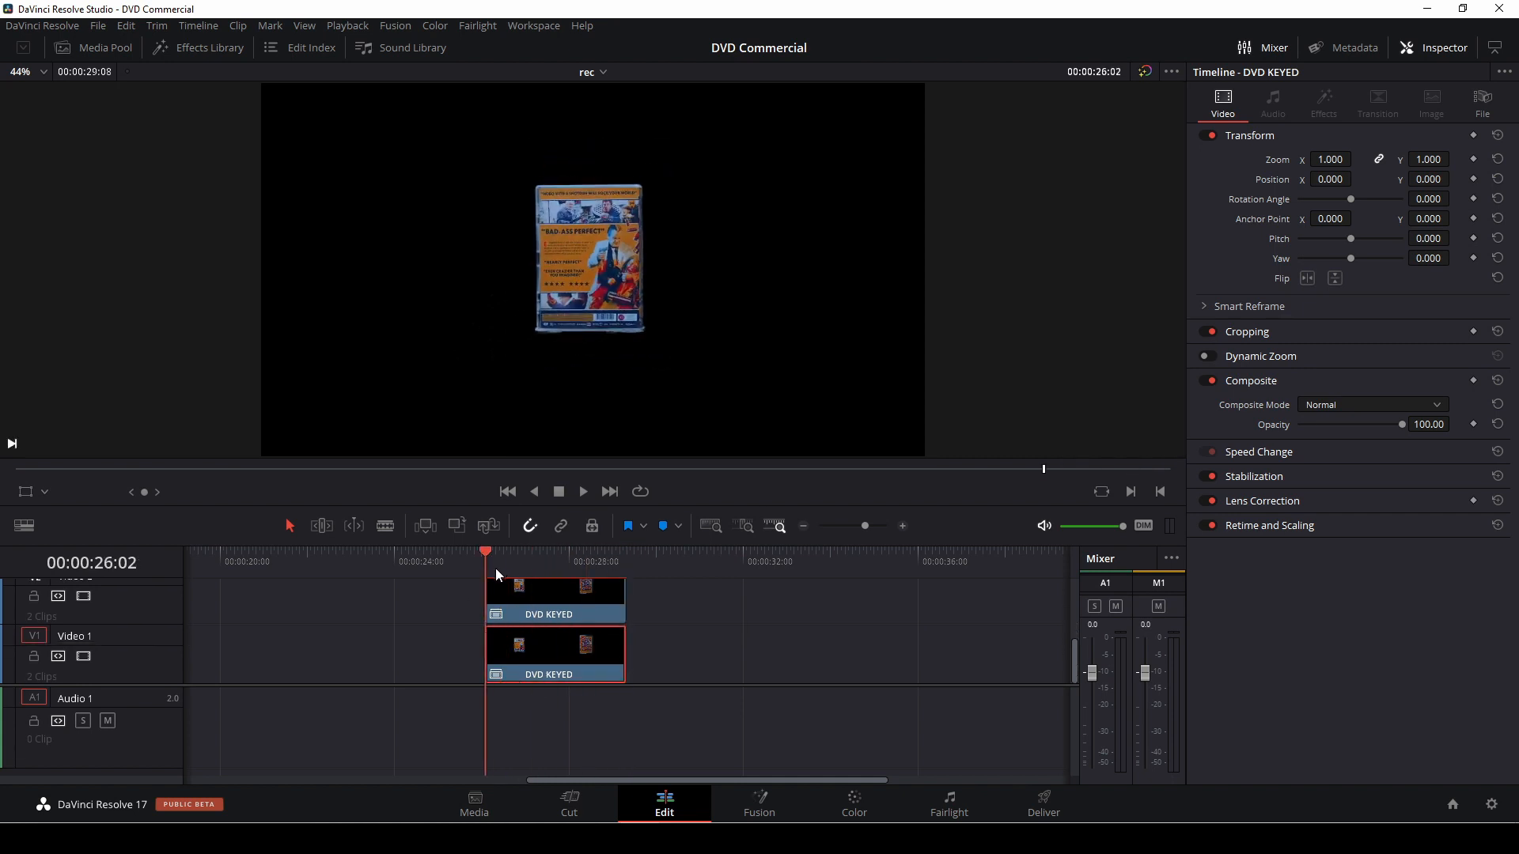
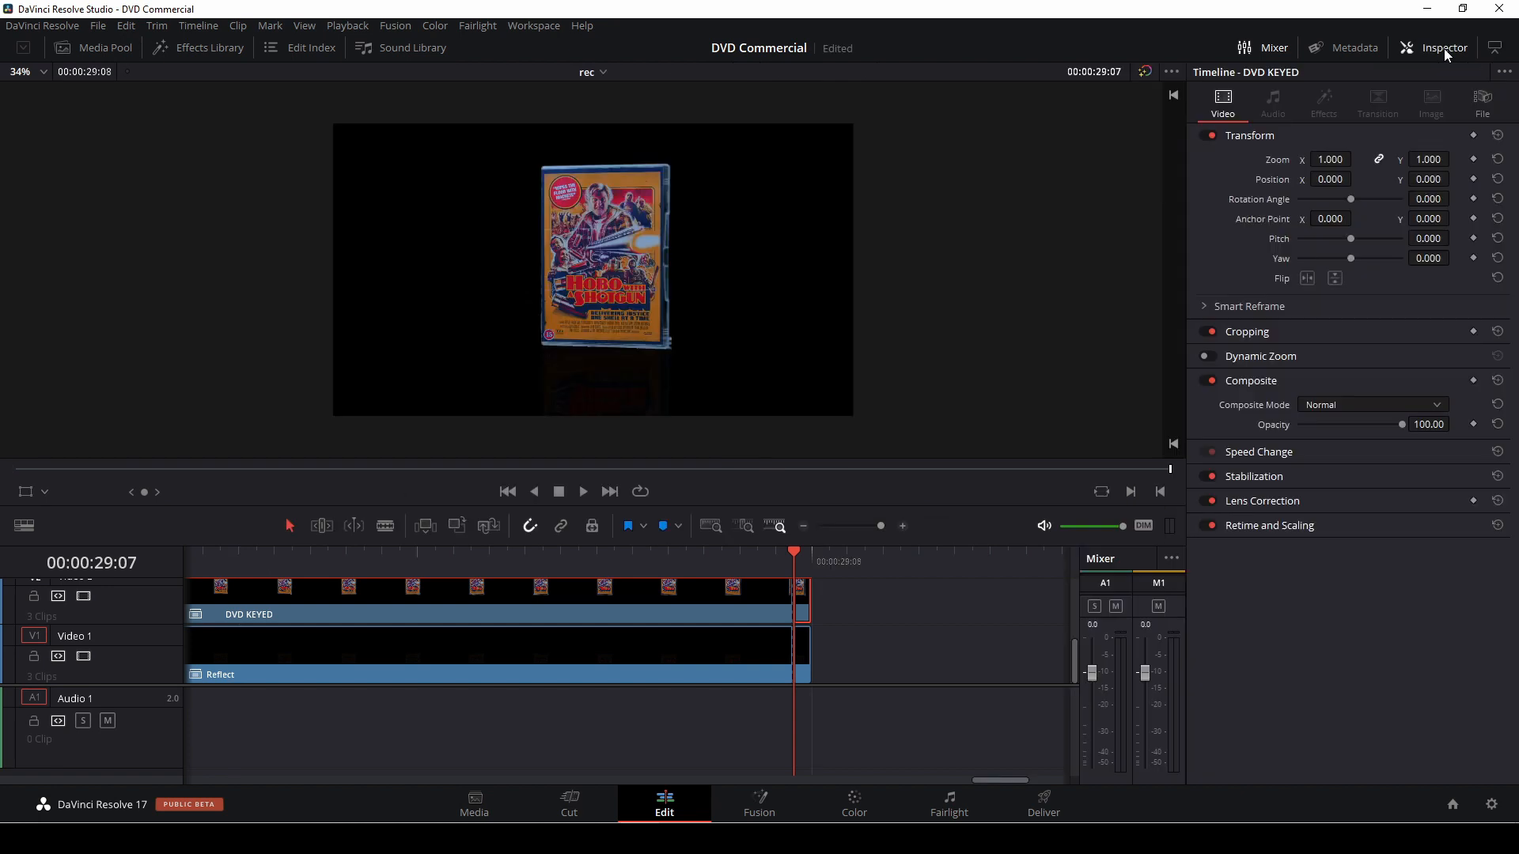
Set the single-frame end pieces of the DVD KEYED and Reflect clips to freeze frame.
click(1326, 452)
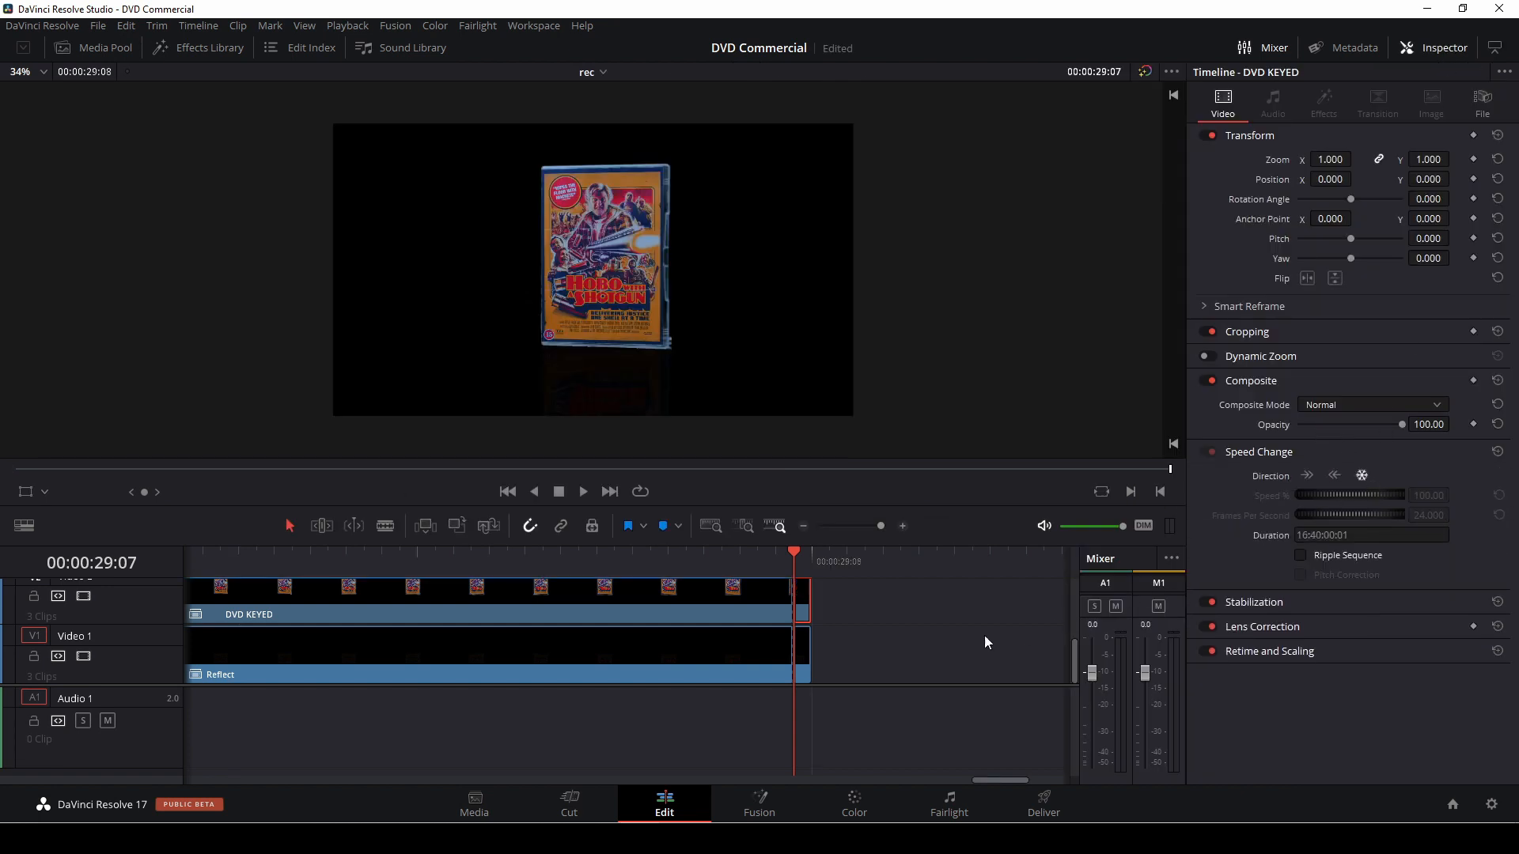
key(Right)
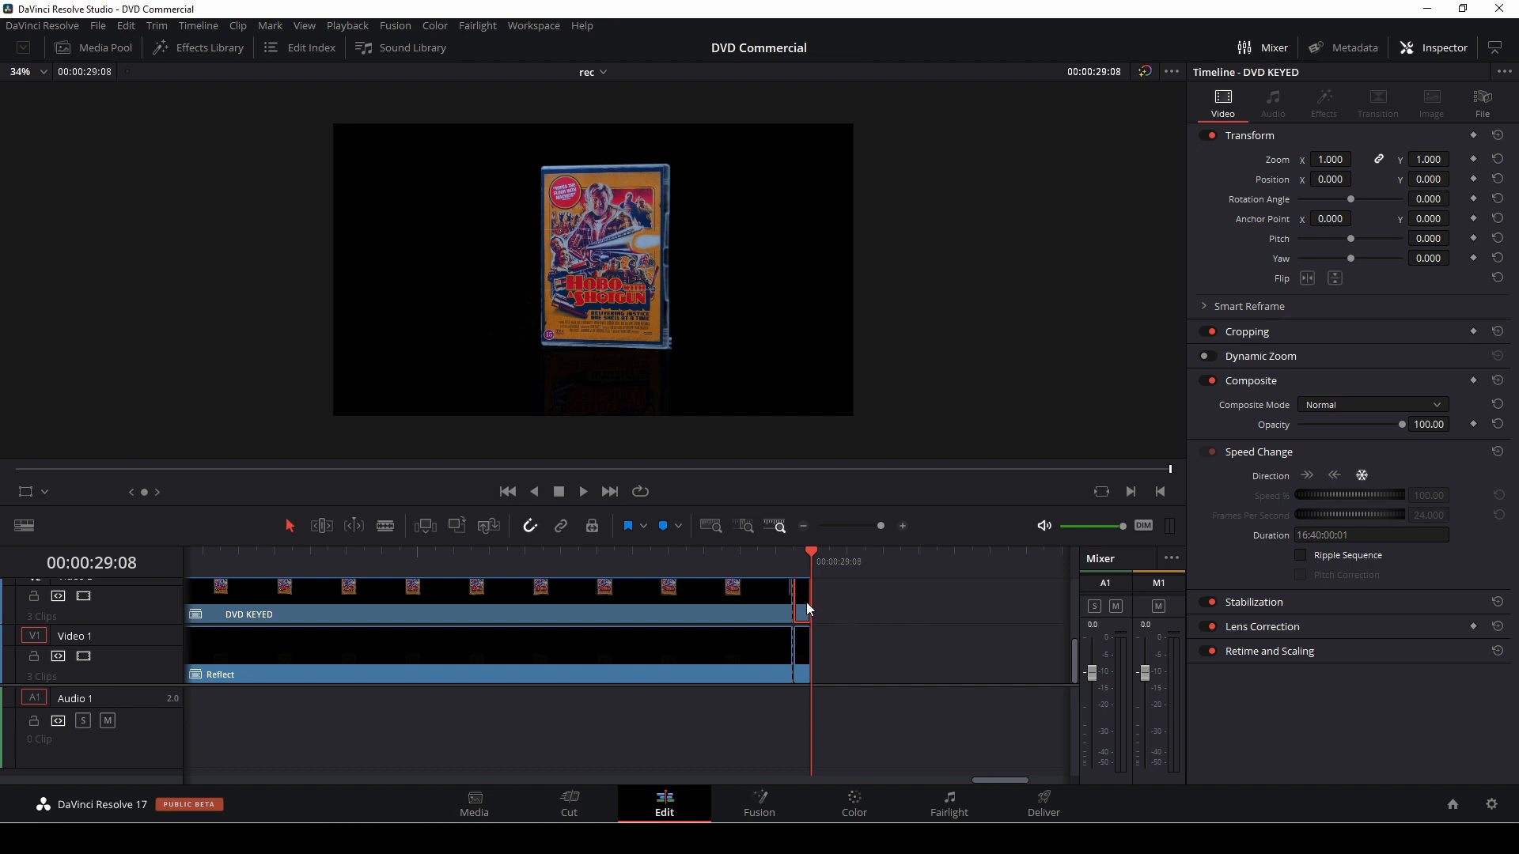
click(808, 655)
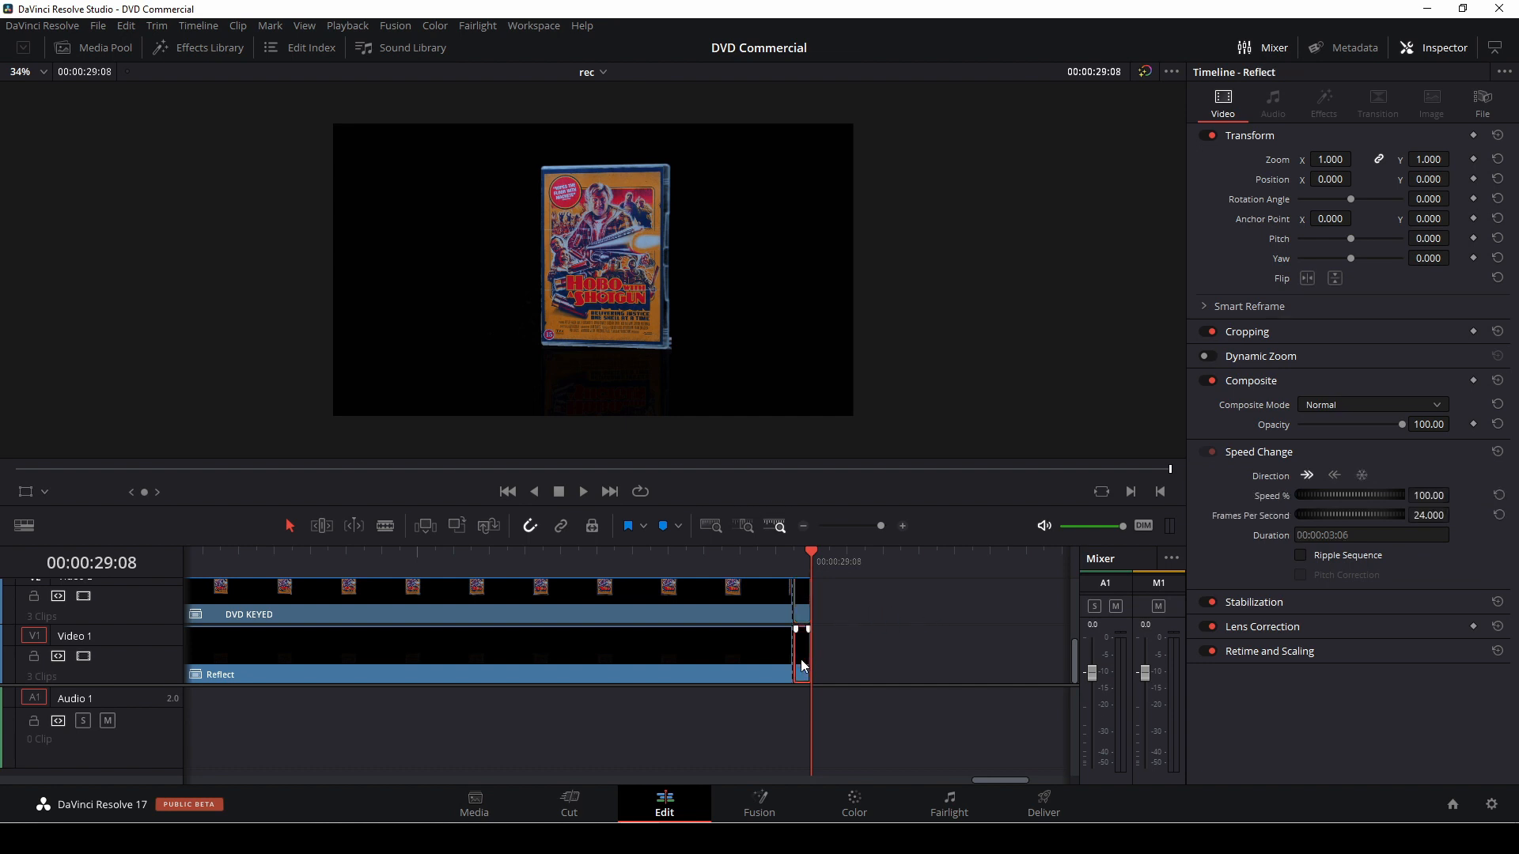
click(1361, 474)
click(798, 557)
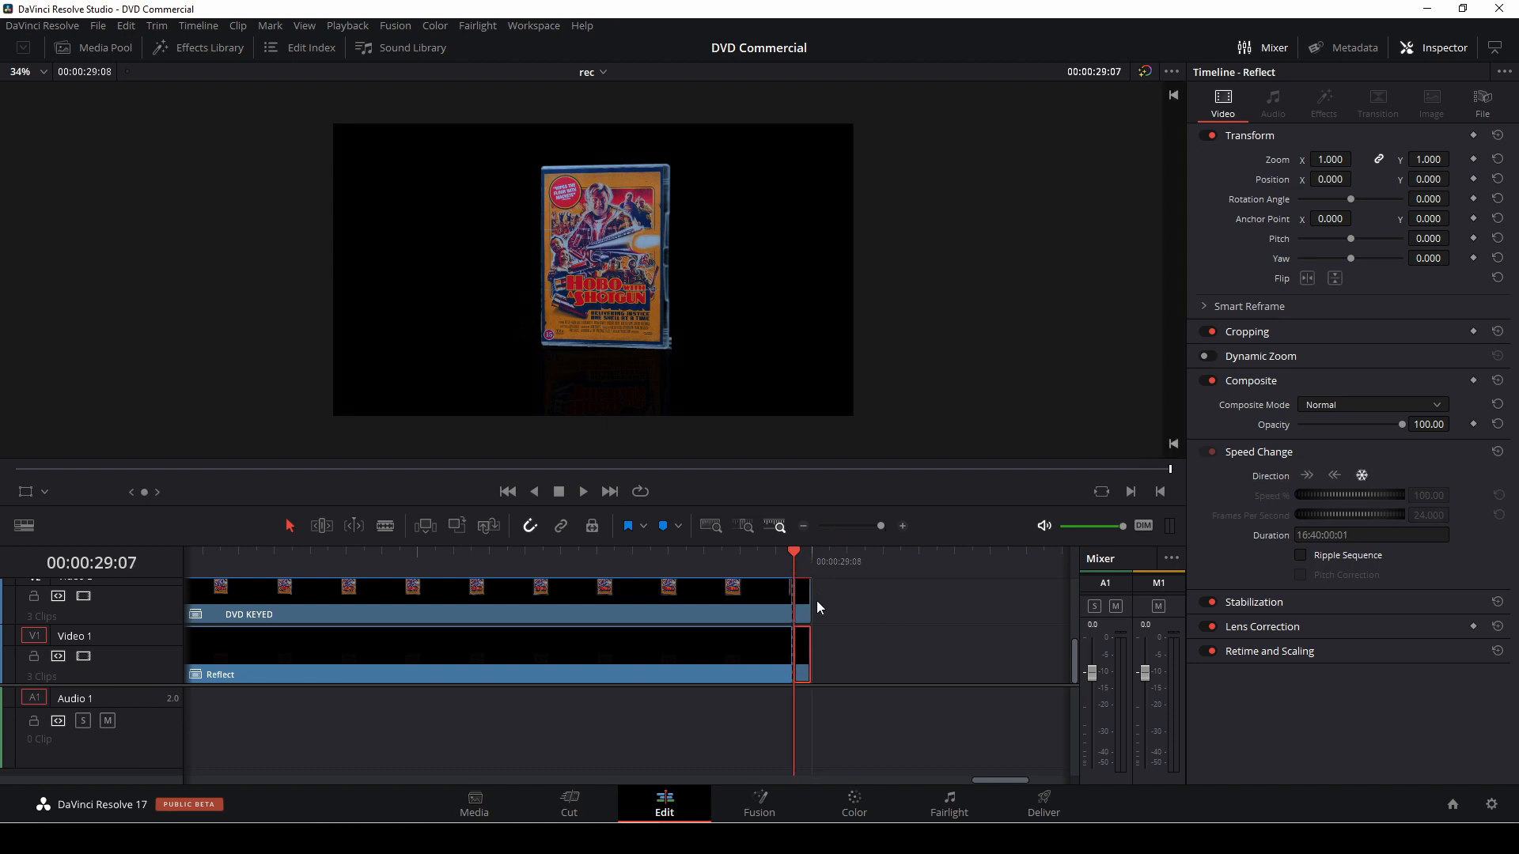
Extend the frozen end pieces of the DVD KEYED and Reflect clips to 00:00:30:05.
drag(880, 525, 887, 525)
drag(675, 653, 926, 653)
drag(887, 527, 880, 527)
drag(706, 607, 923, 607)
drag(706, 657, 926, 657)
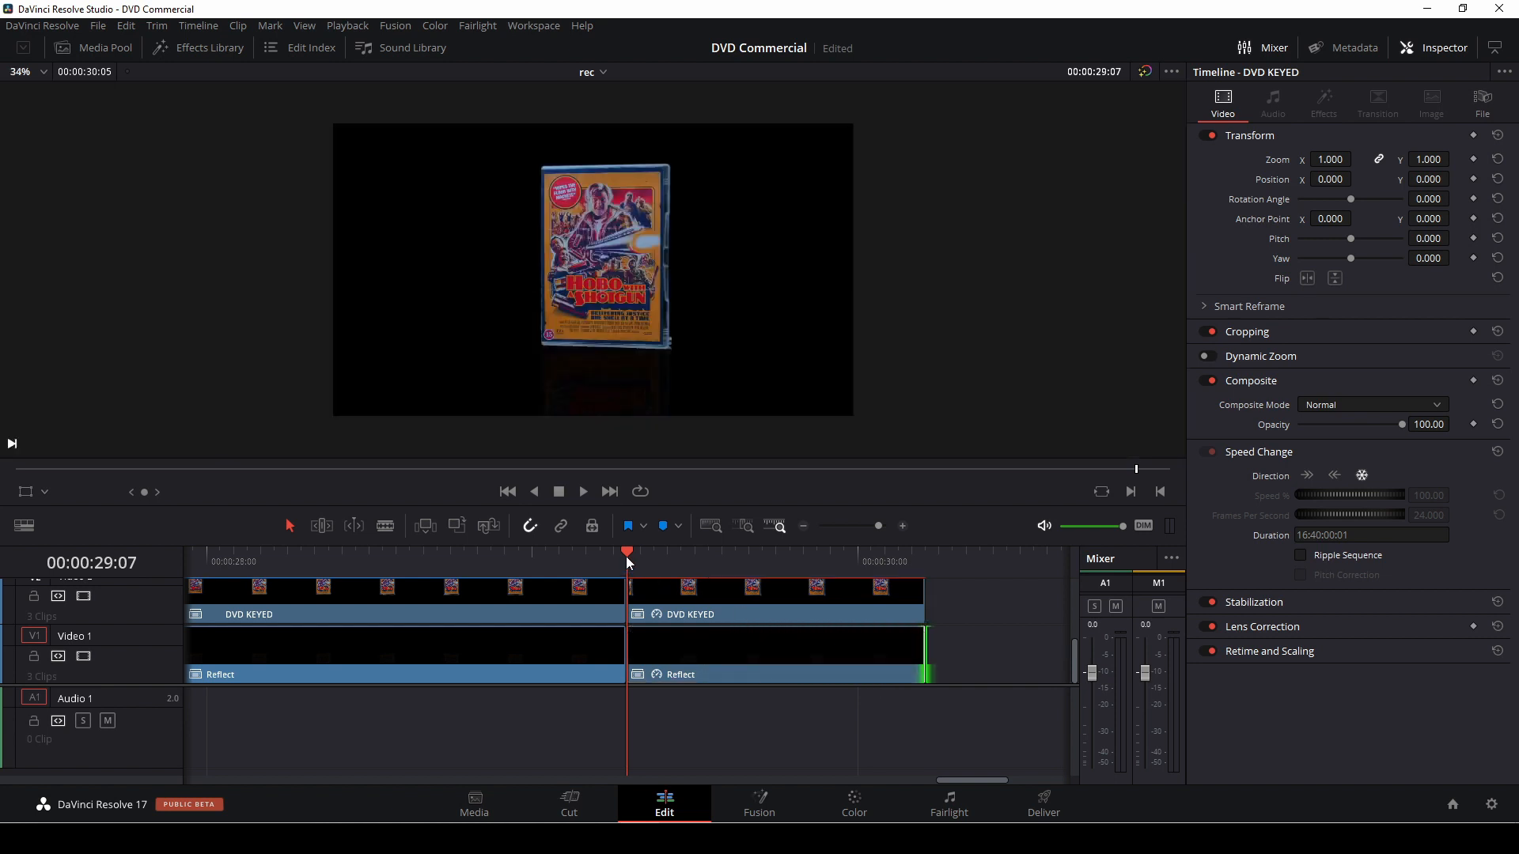
Play across the cut into the frozen clips to check the transition, returning to 00:00:29:07.
drag(595, 557, 620, 558)
key(space)
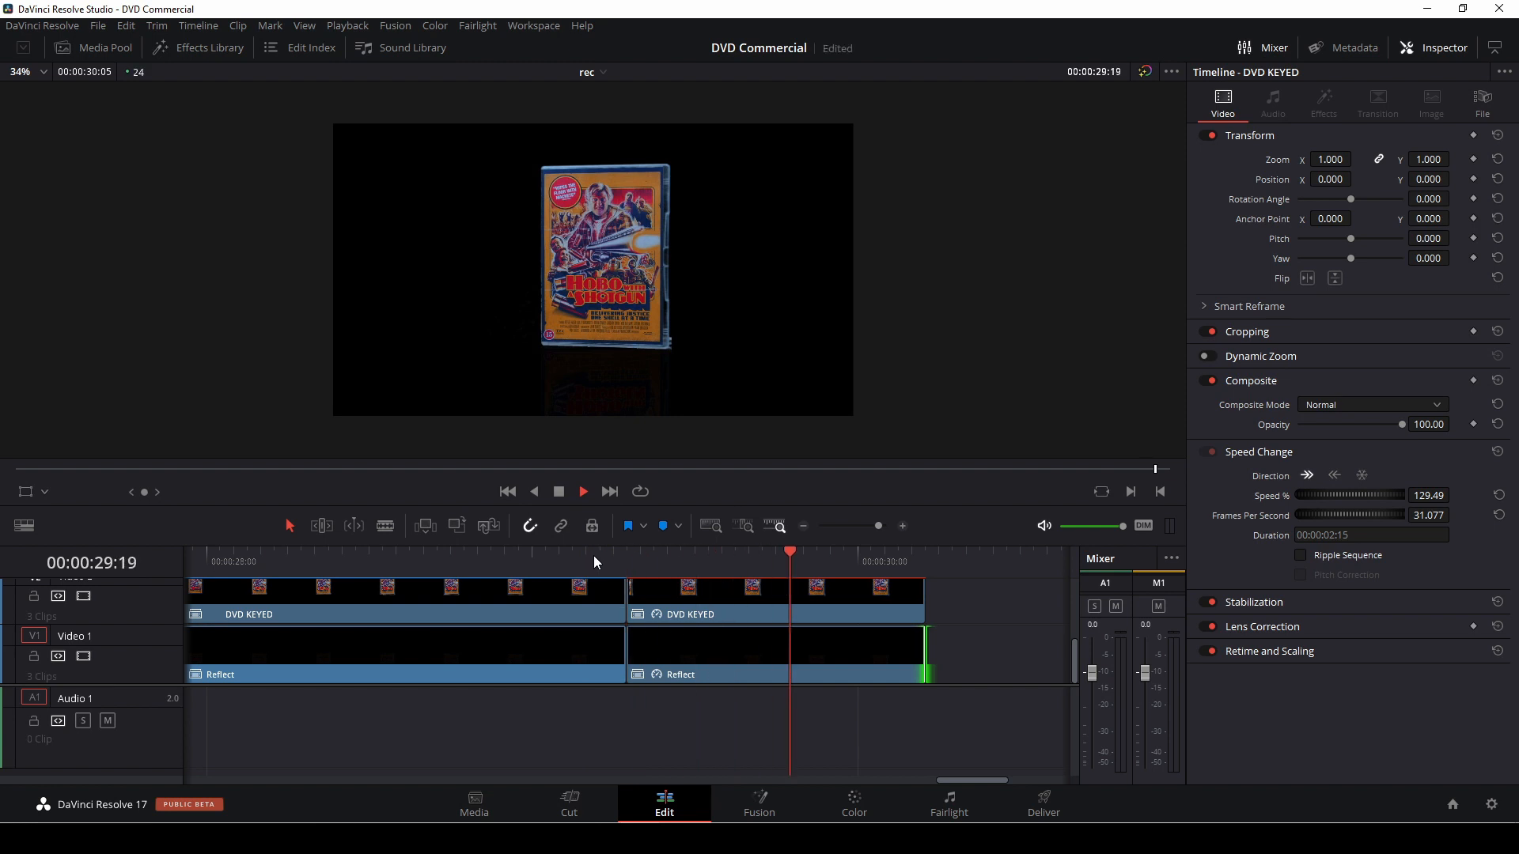
key(space)
drag(790, 550, 658, 558)
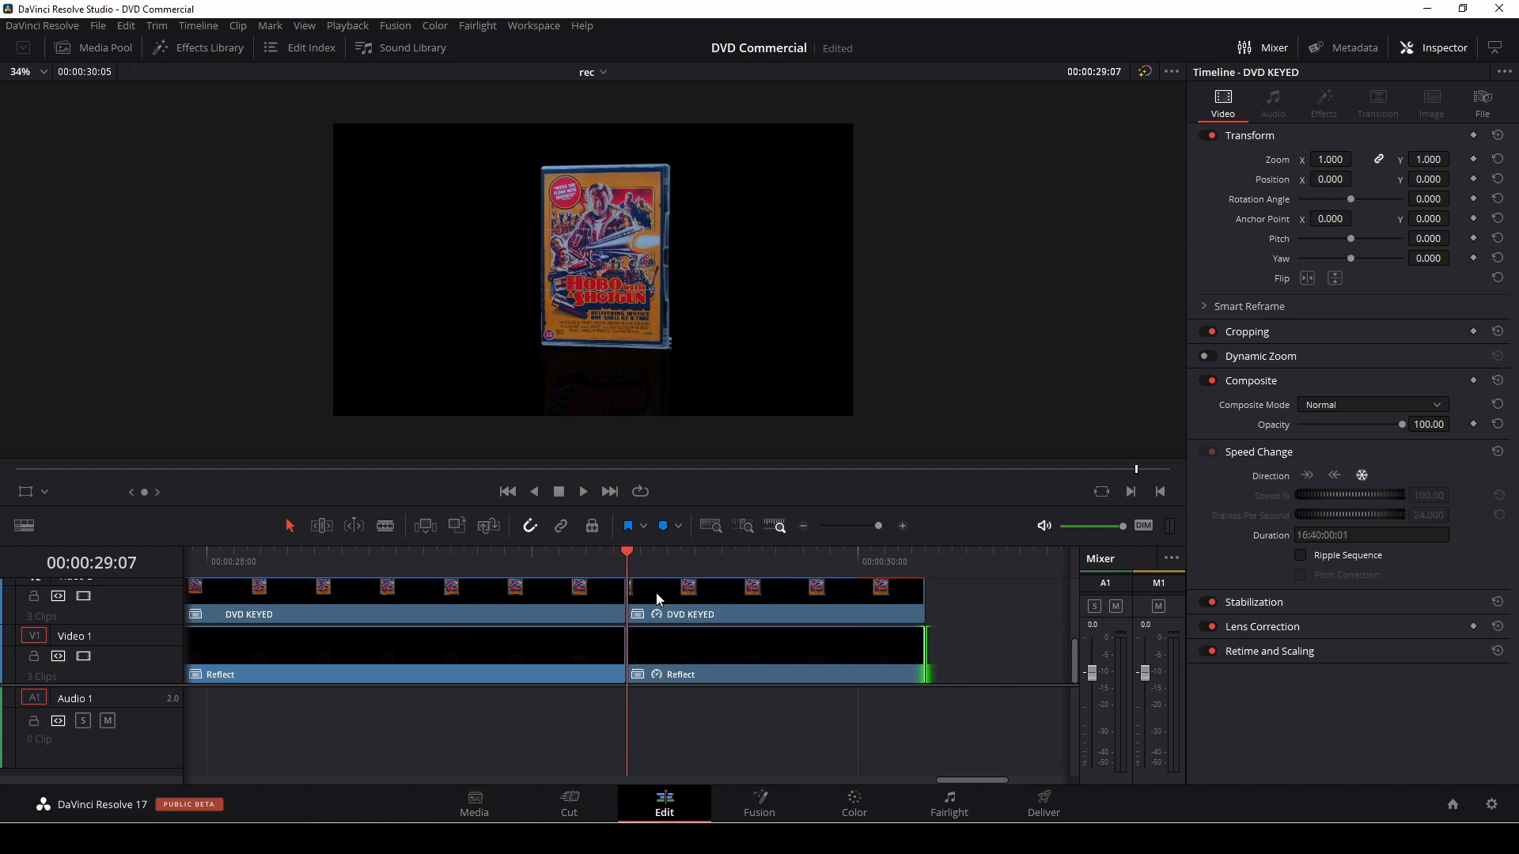
Keyframe the frozen DVD KEYED clip's position at 00:00:29:07 and set its Position X to -450 at 00:00:29:16.
click(657, 593)
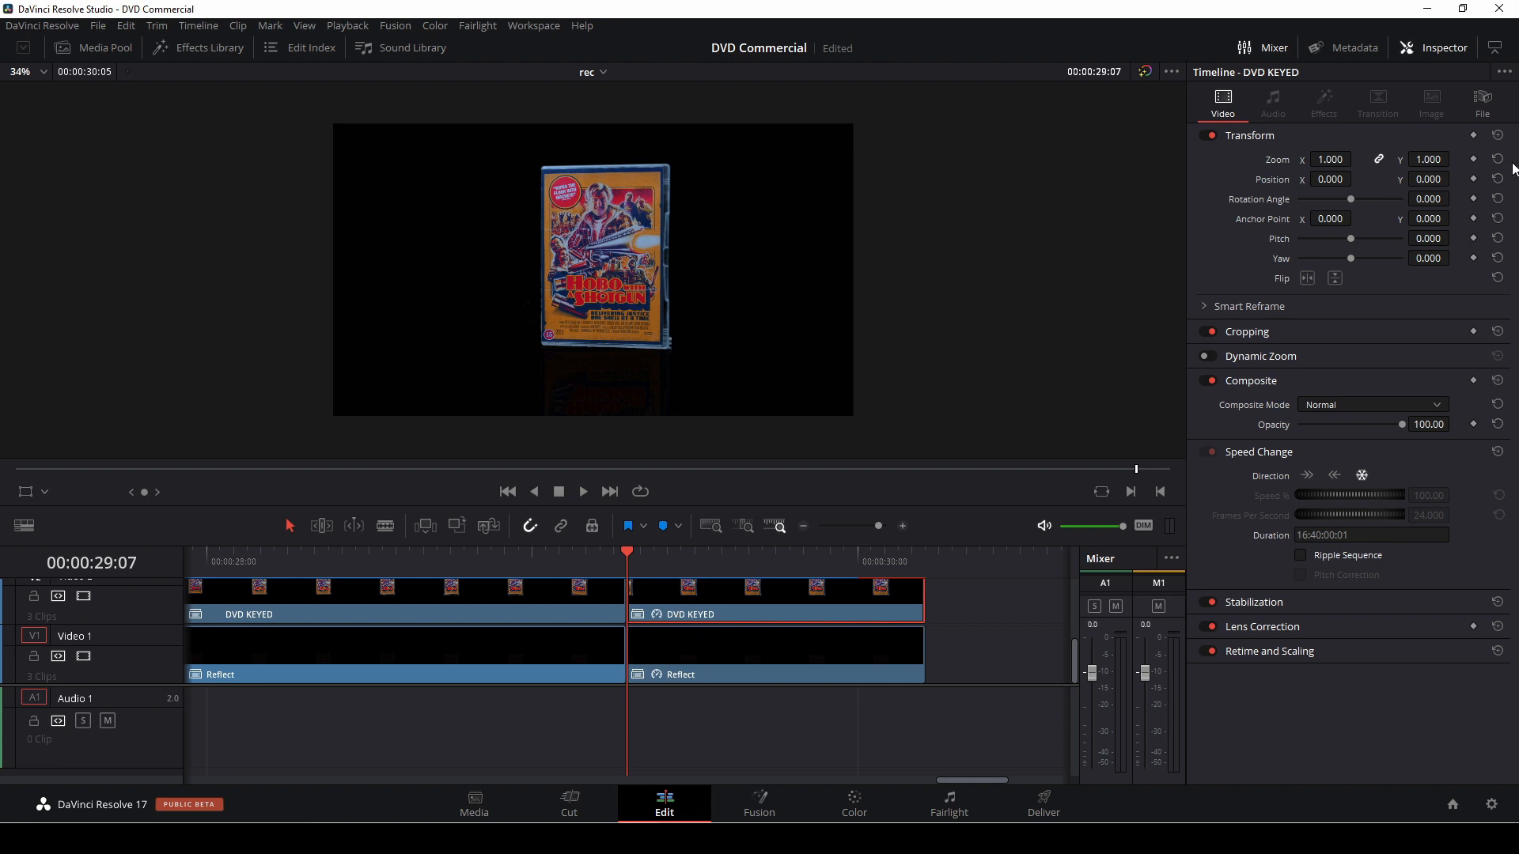
click(1472, 179)
drag(632, 553, 747, 557)
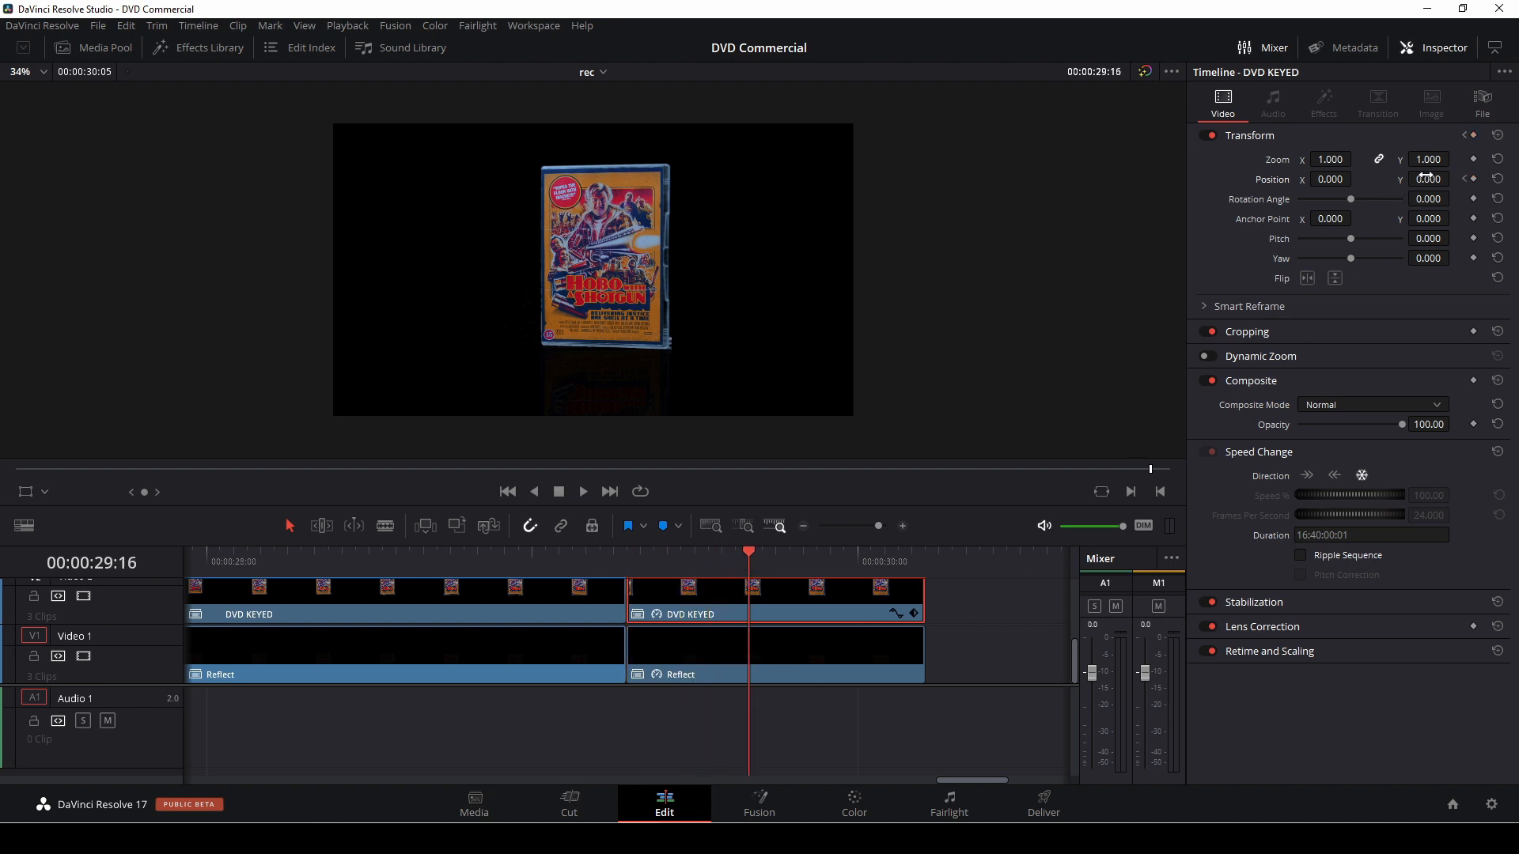
drag(1430, 181, 1432, 180)
key(ctrl+z)
drag(1356, 179, 1356, 179)
Animate the frozen Reflect clip's Position X with keyframes of -461 at 00:00:29:16 and -11 at 00:00:29:07.
click(830, 660)
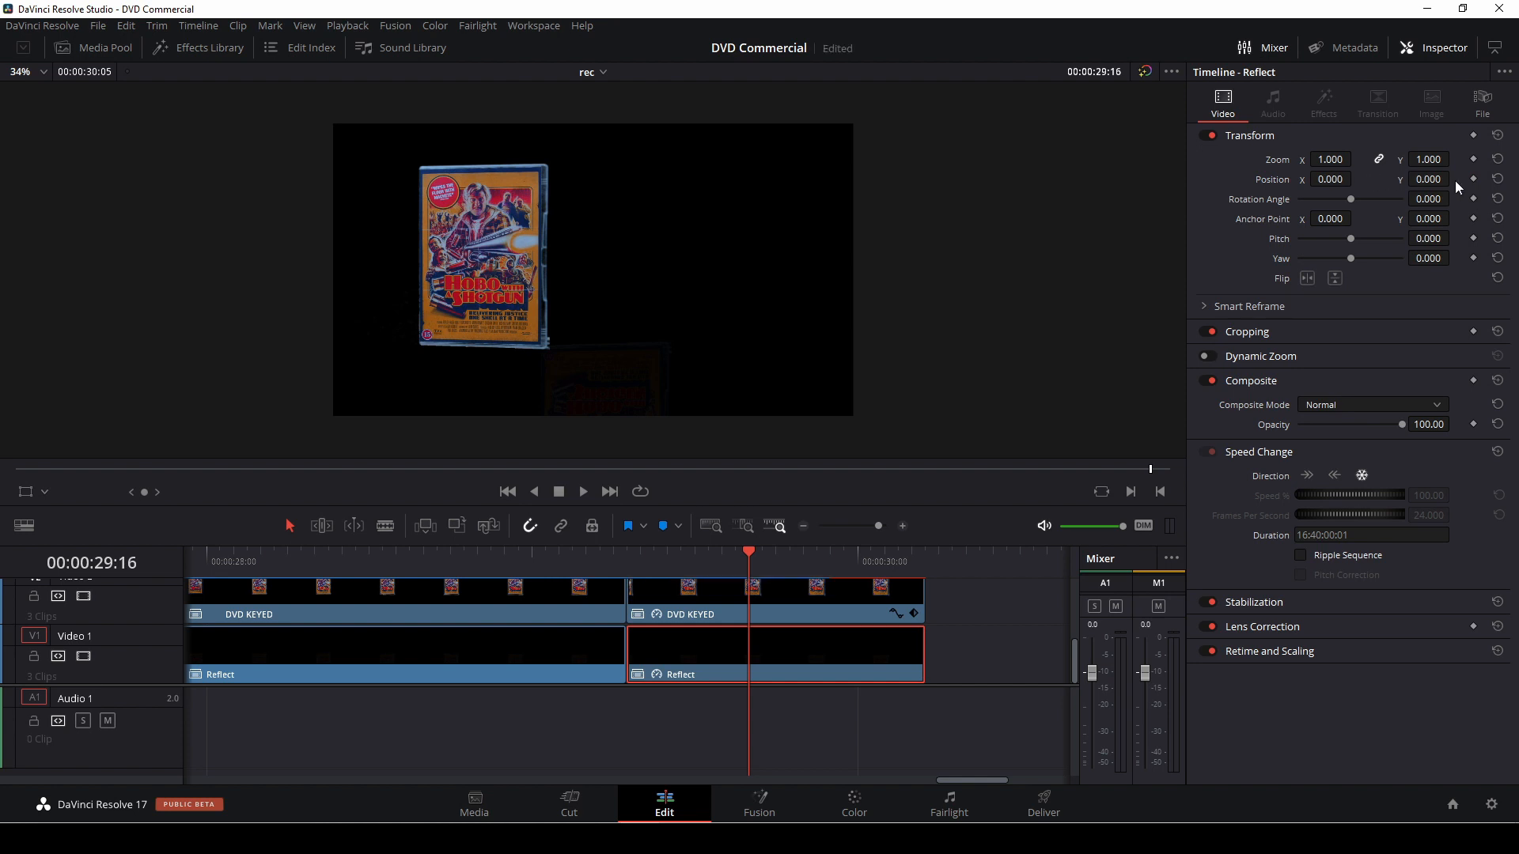
drag(1335, 179, 1356, 179)
click(1473, 179)
click(1473, 179)
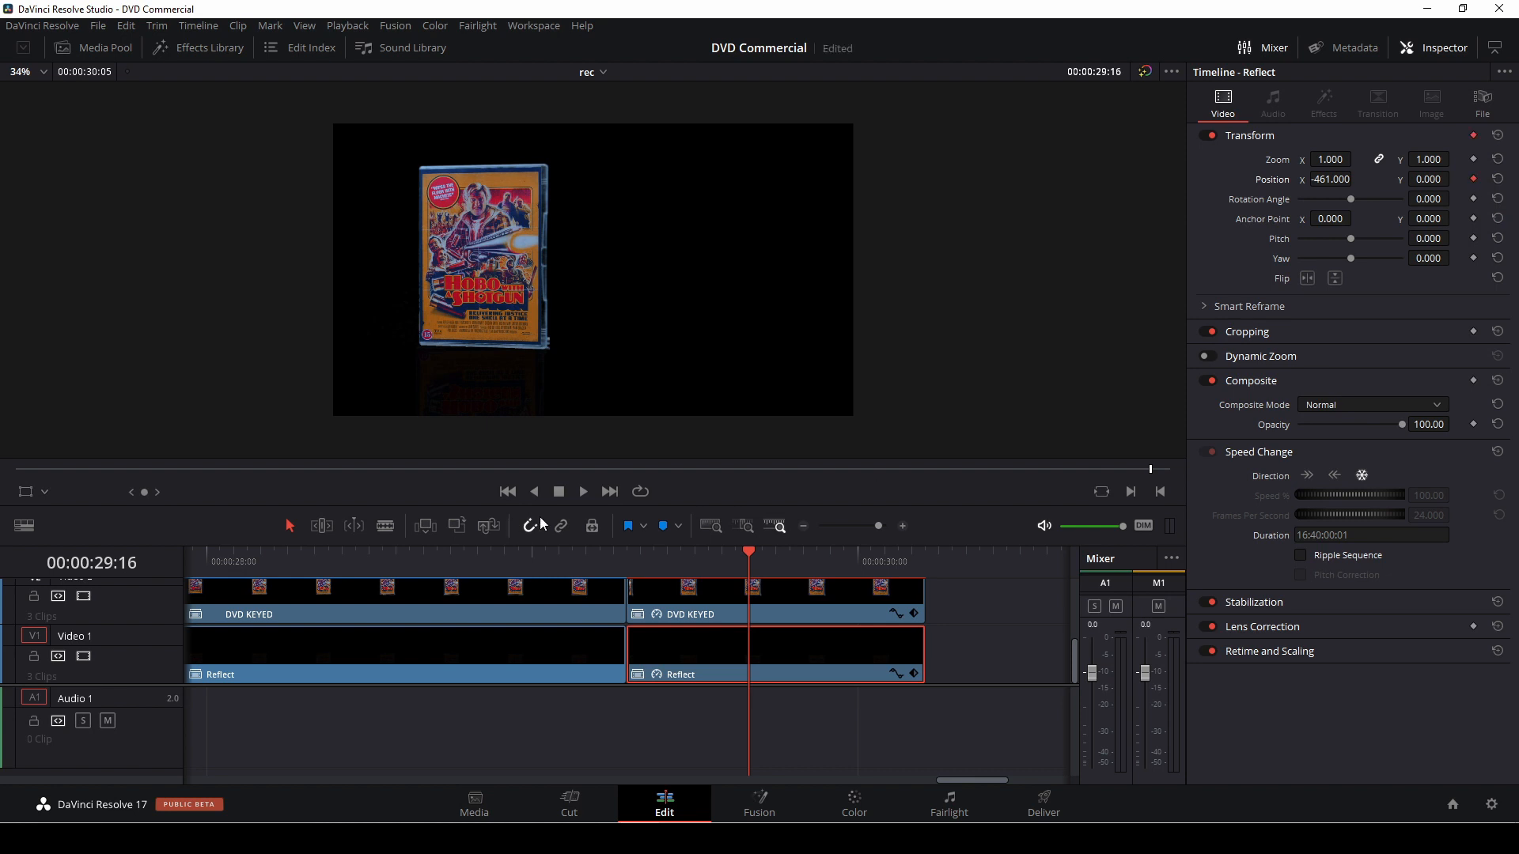
click(628, 555)
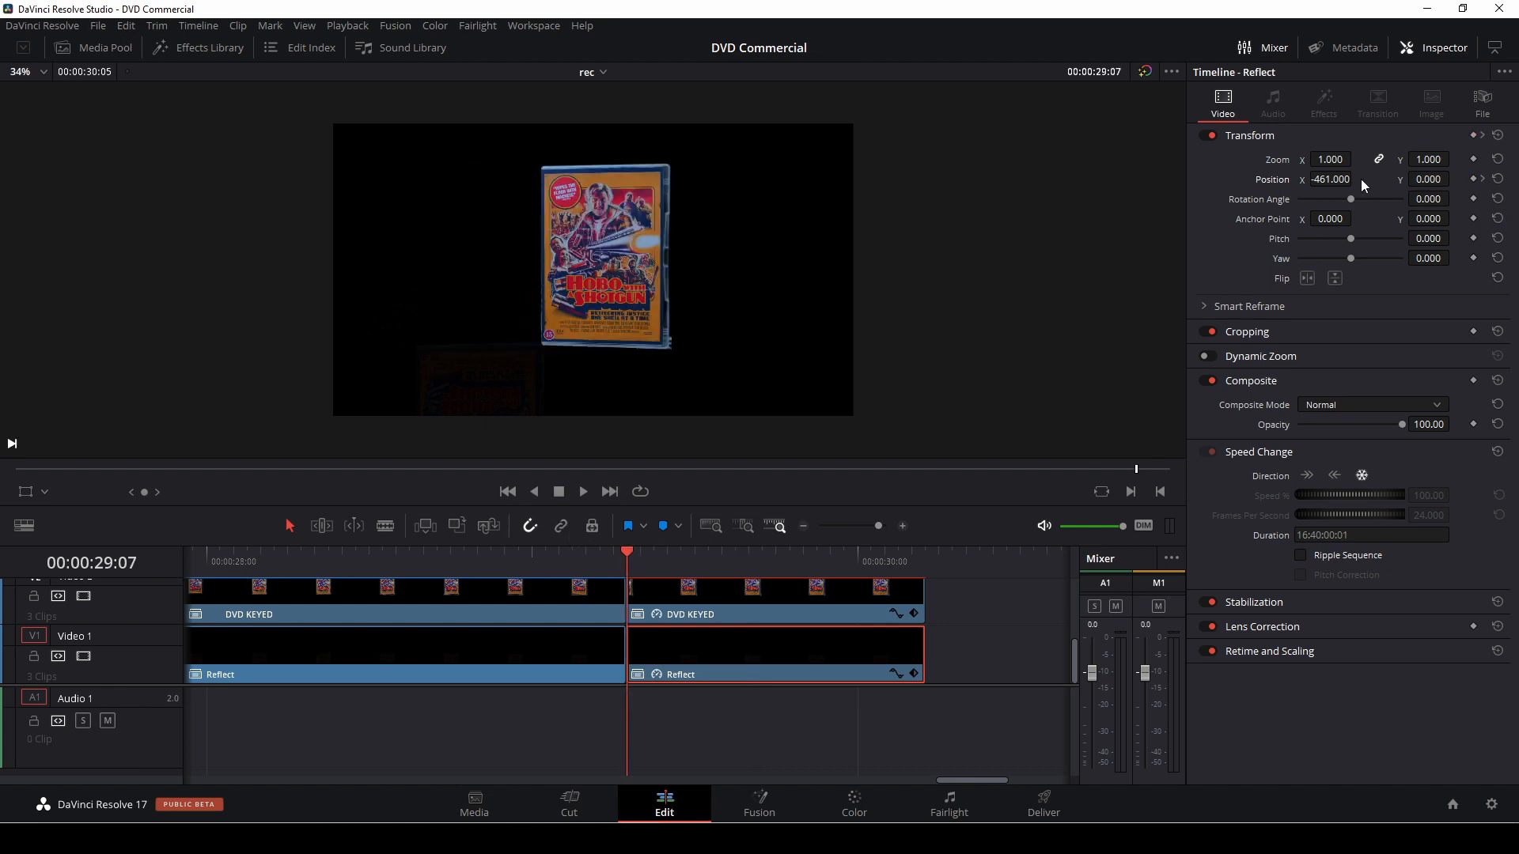
drag(1324, 179, 1356, 179)
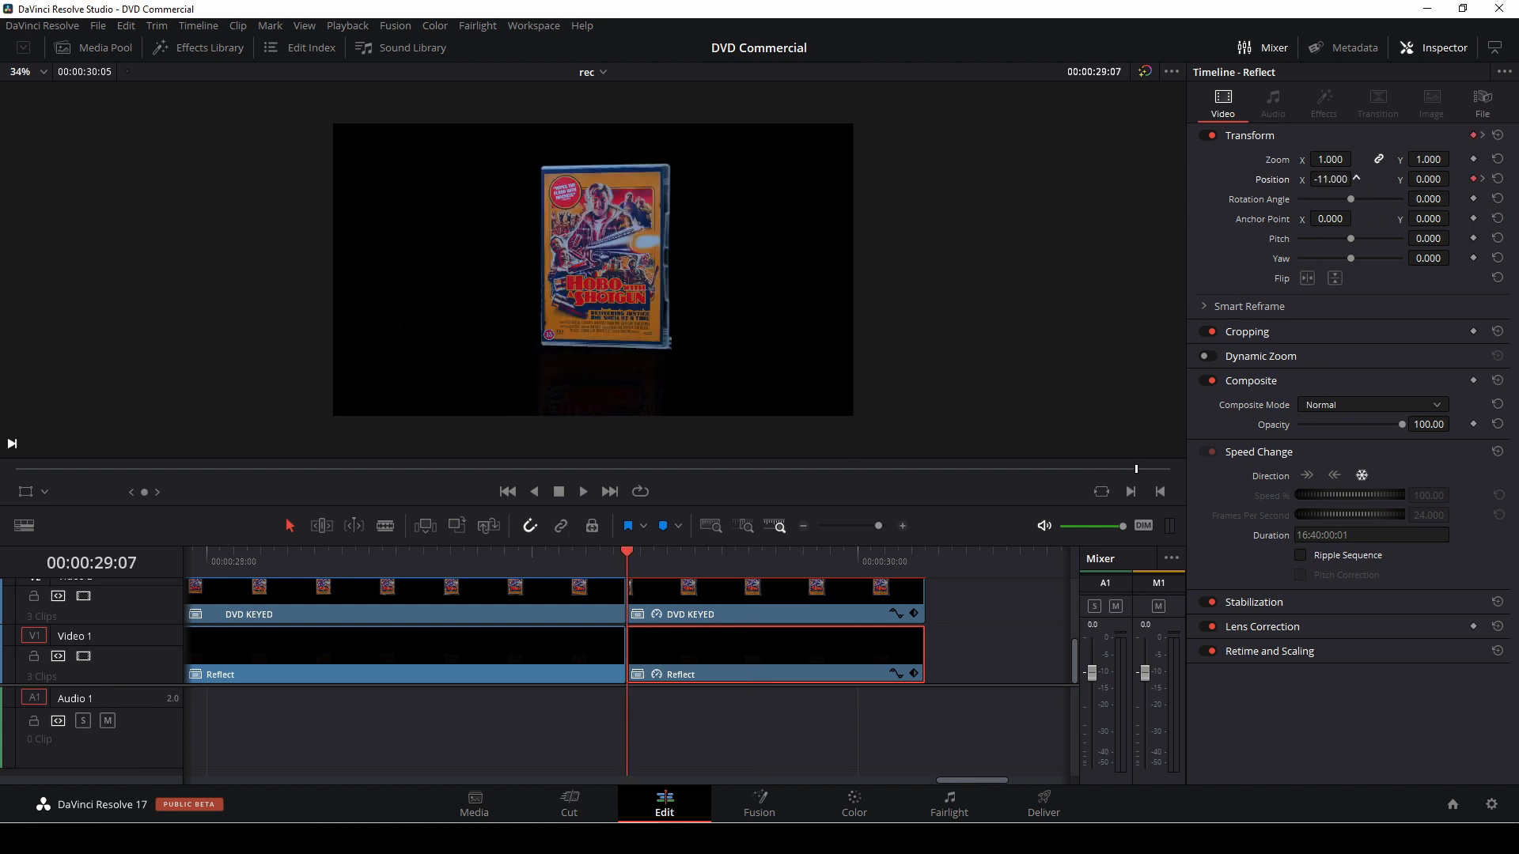
Play the sideways slide of the case and its reflection twice, and save the project.
click(585, 556)
key(space)
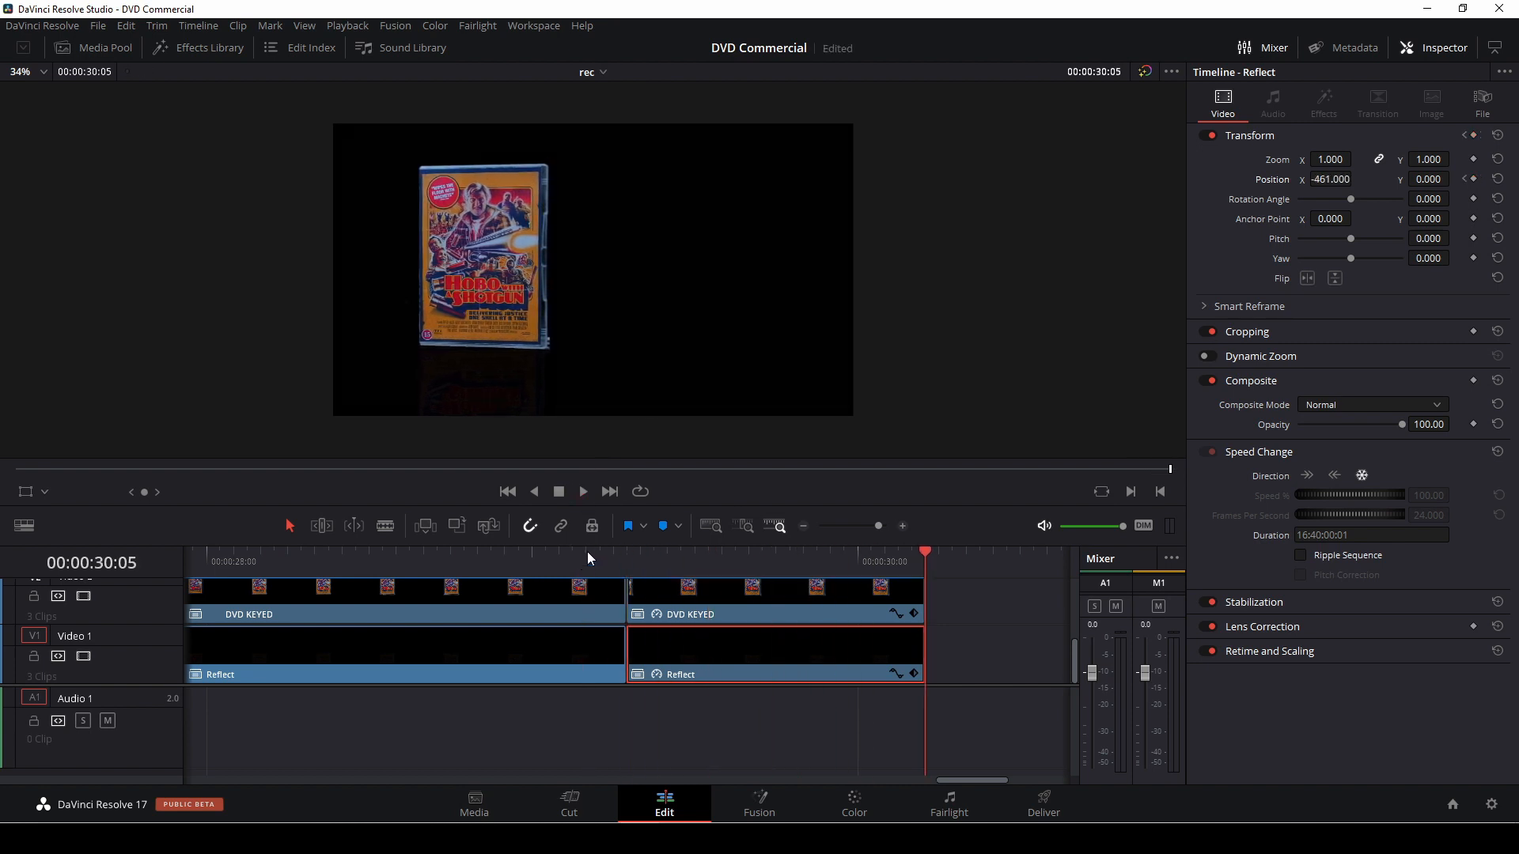
click(508, 557)
key(space)
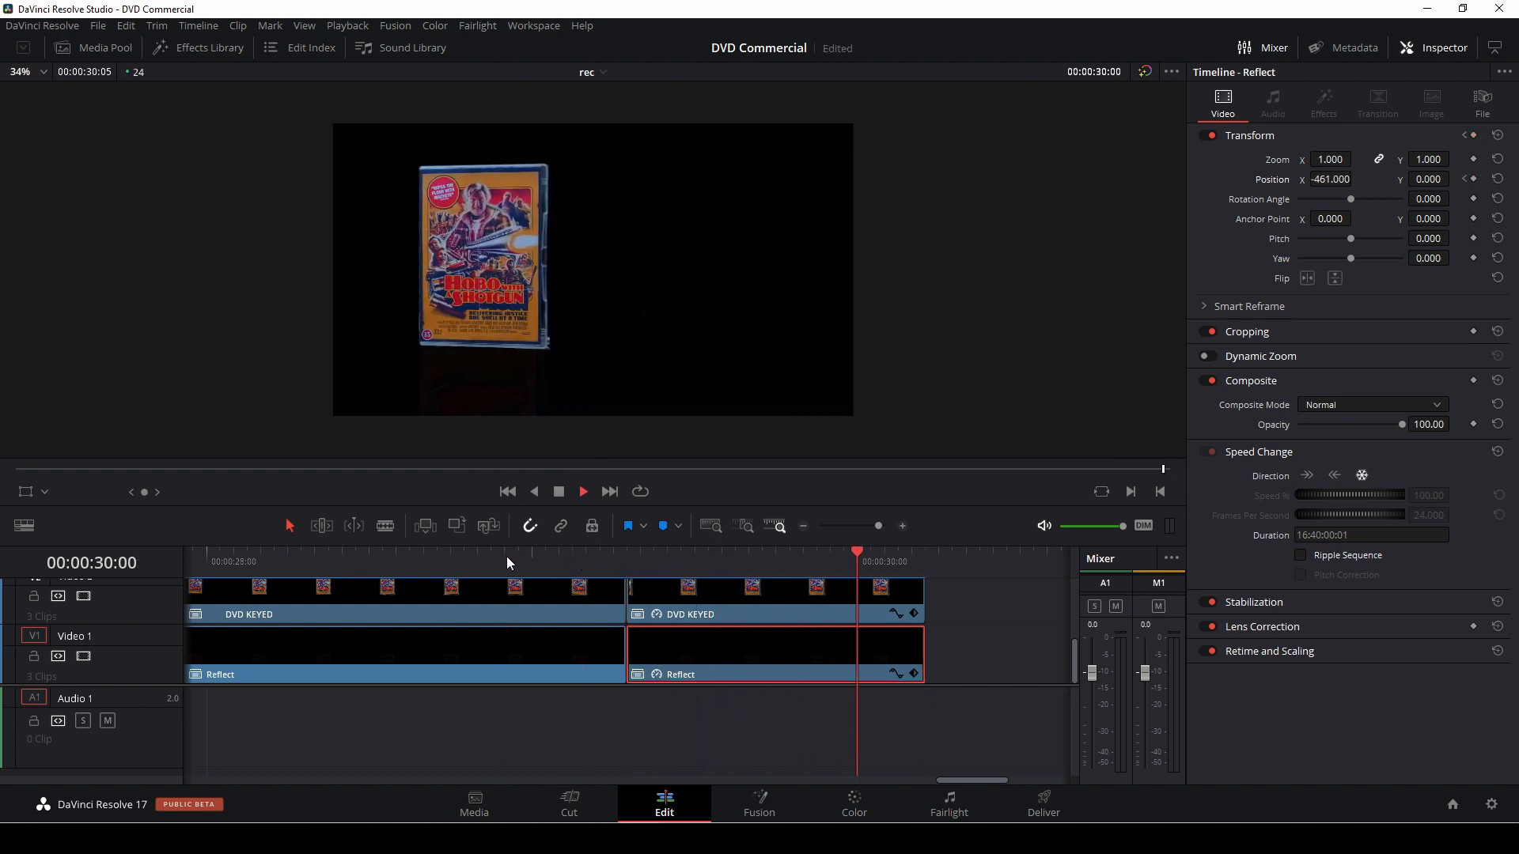
key(ctrl+s)
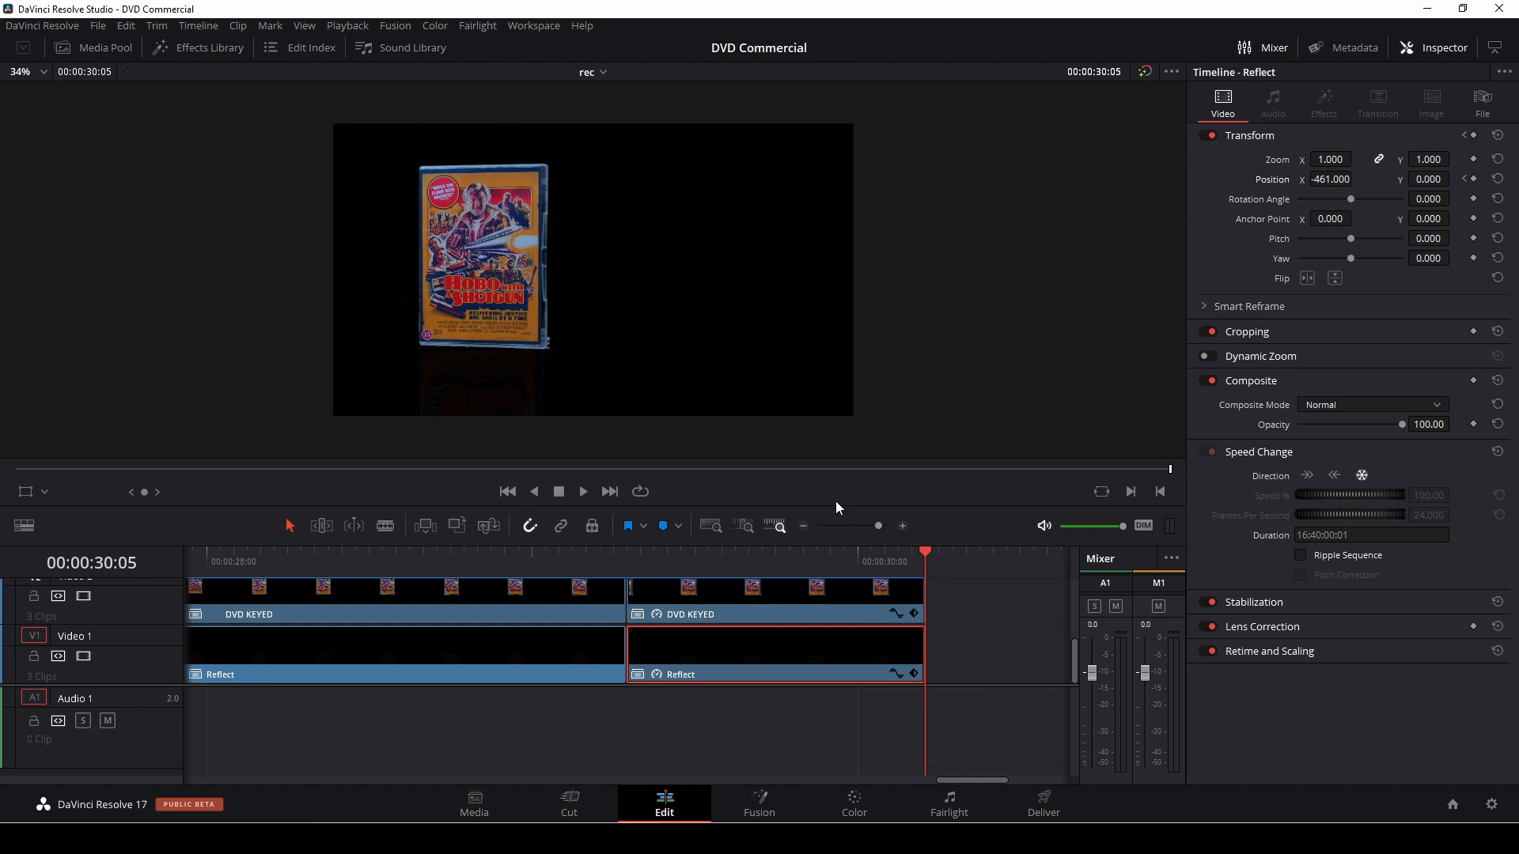
Add a marker at 00:00:30:05 and extend the frozen DVD KEYED and Reflect clips to 00:00:33:11.
drag(875, 524, 871, 527)
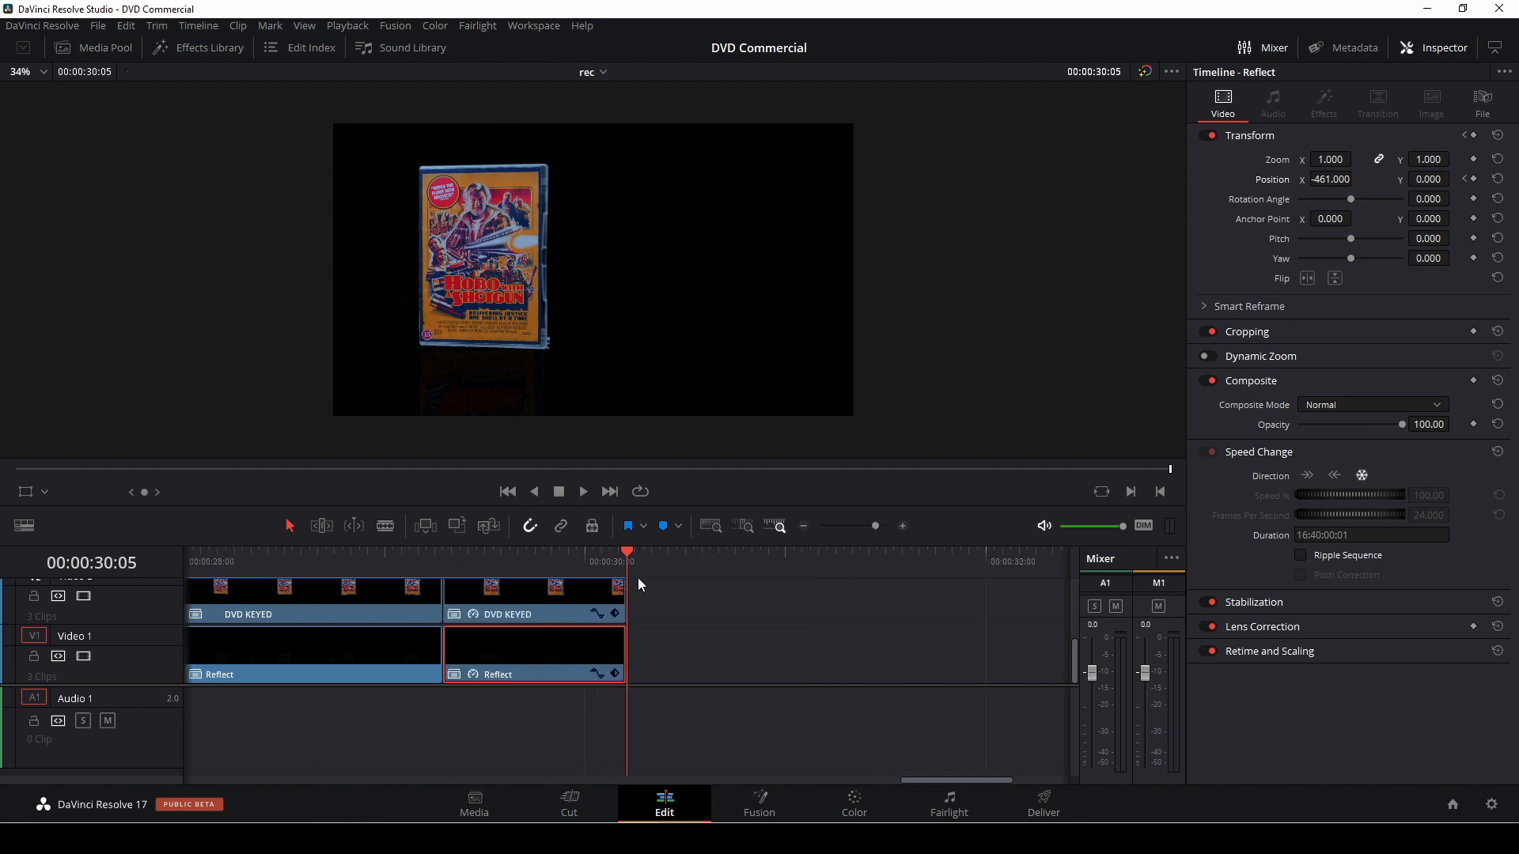
key(m)
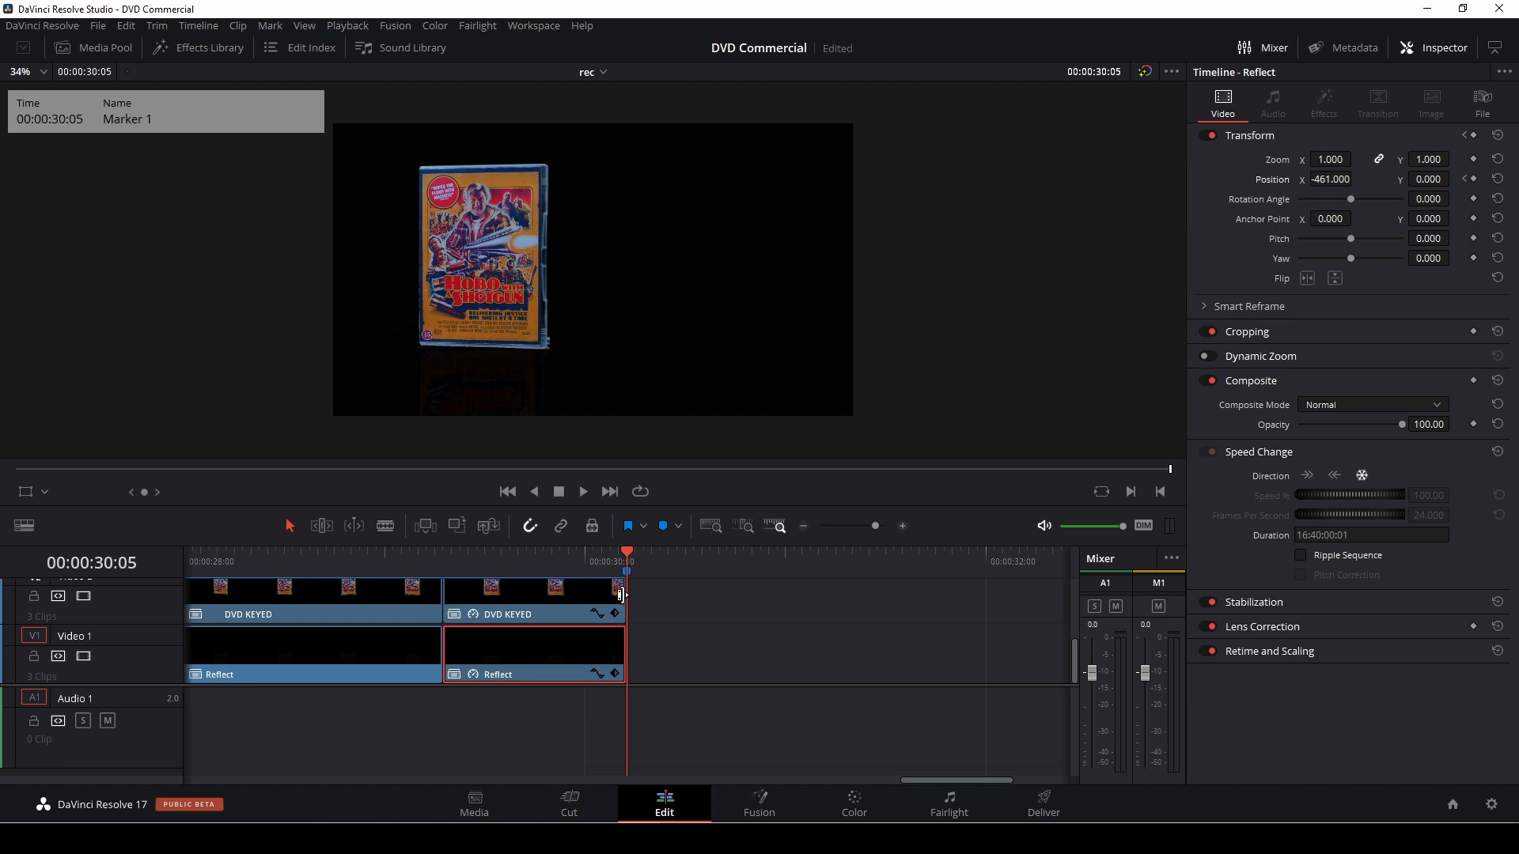
click(634, 602)
drag(634, 603, 977, 599)
drag(619, 655, 975, 642)
drag(875, 526, 871, 527)
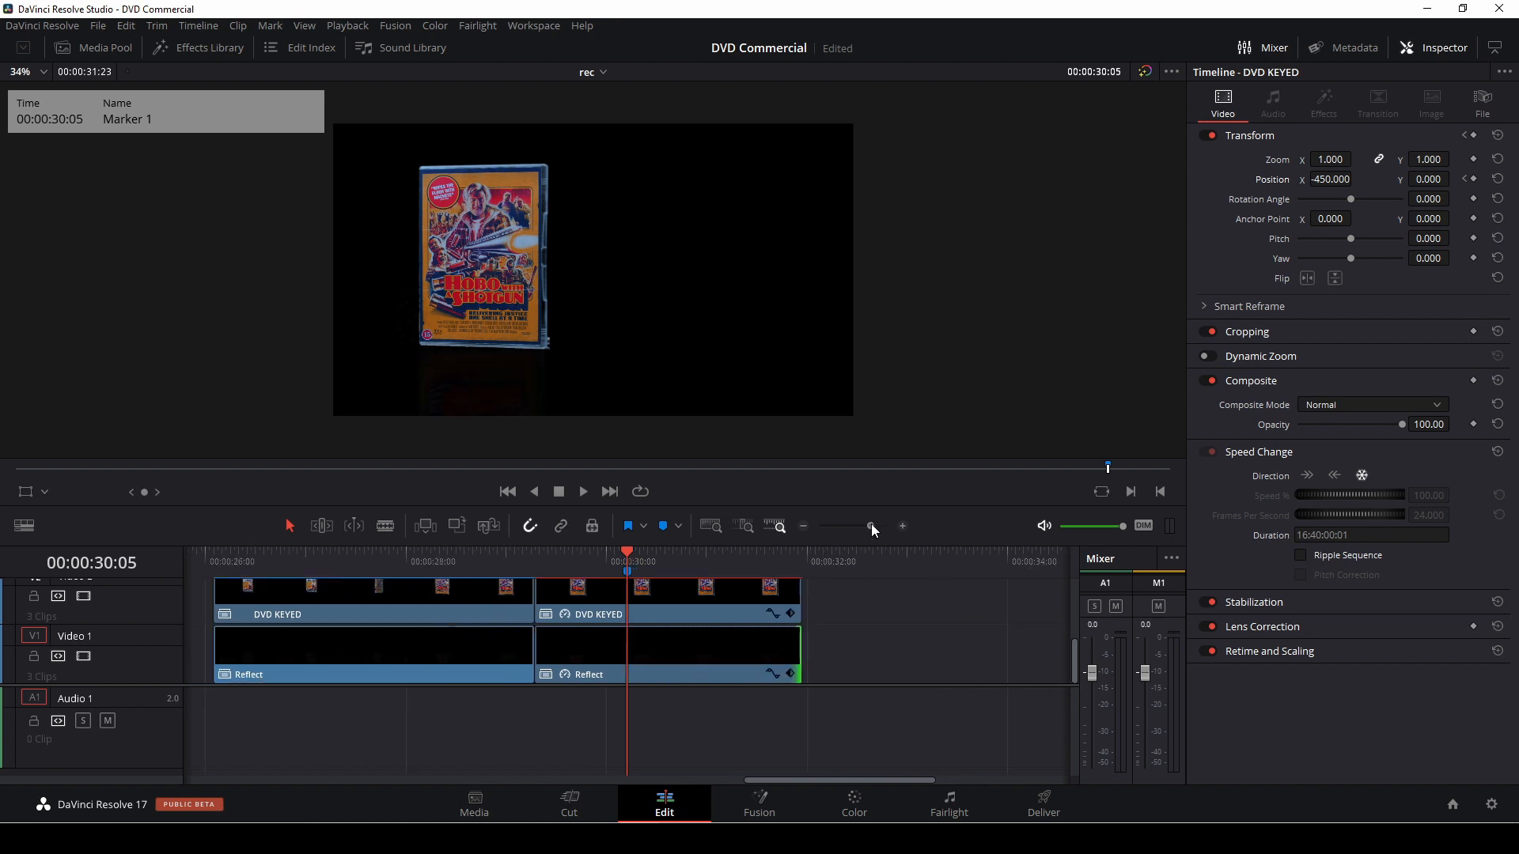
drag(797, 605, 949, 608)
drag(800, 658, 952, 658)
Keyframe both frozen clips at 00:00:32:17 and return them to the centre at 00:00:32:21, with DVD KEYED Position X at 0.
mouse_move(626, 554)
mouse_down()
mouse_move(539, 553)
mouse_move(878, 584)
mouse_up()
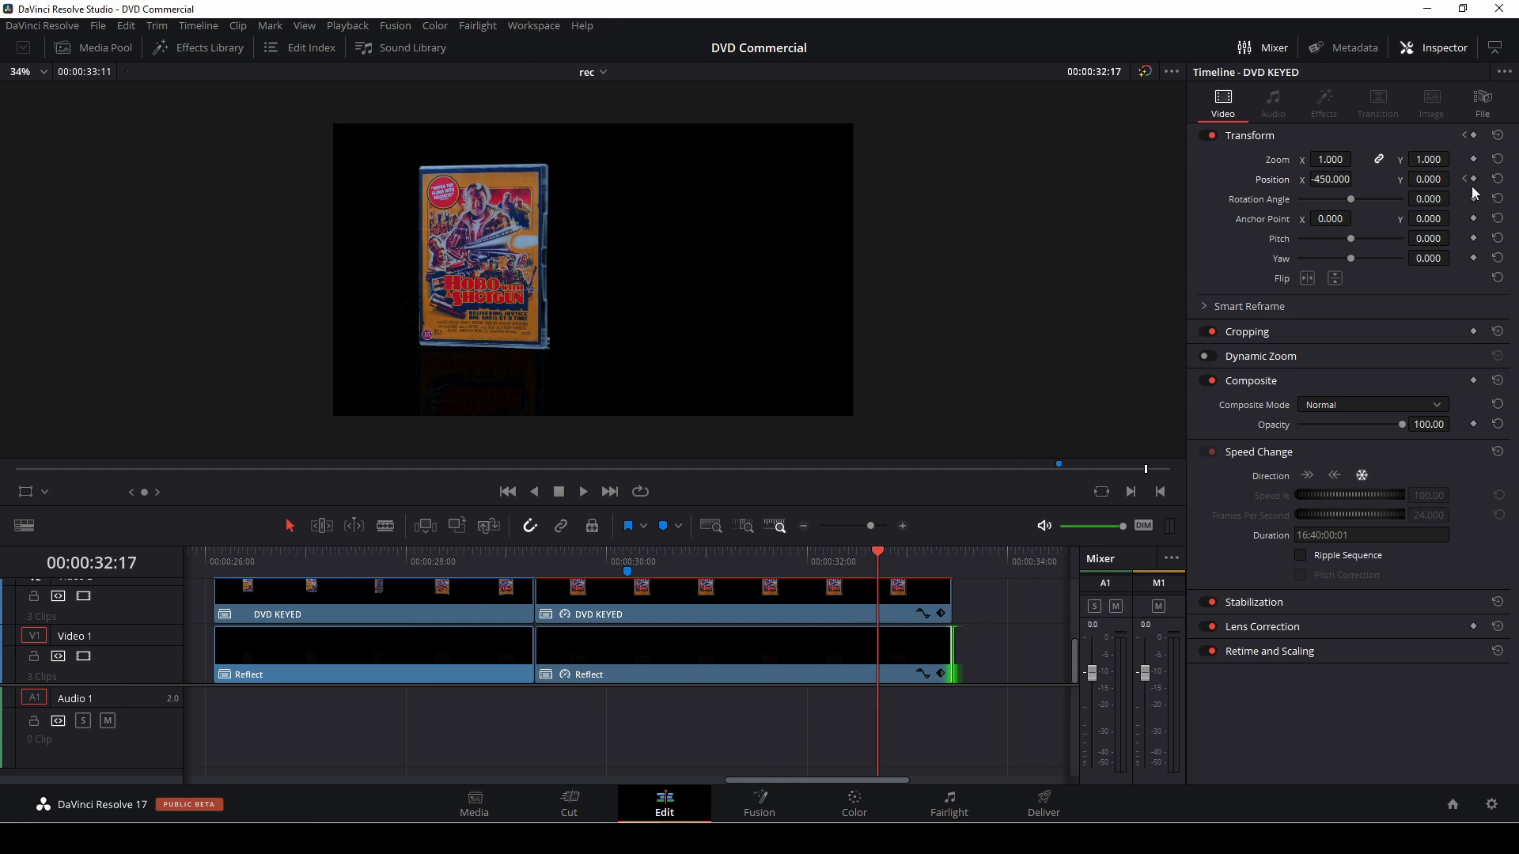
drag(730, 557, 895, 563)
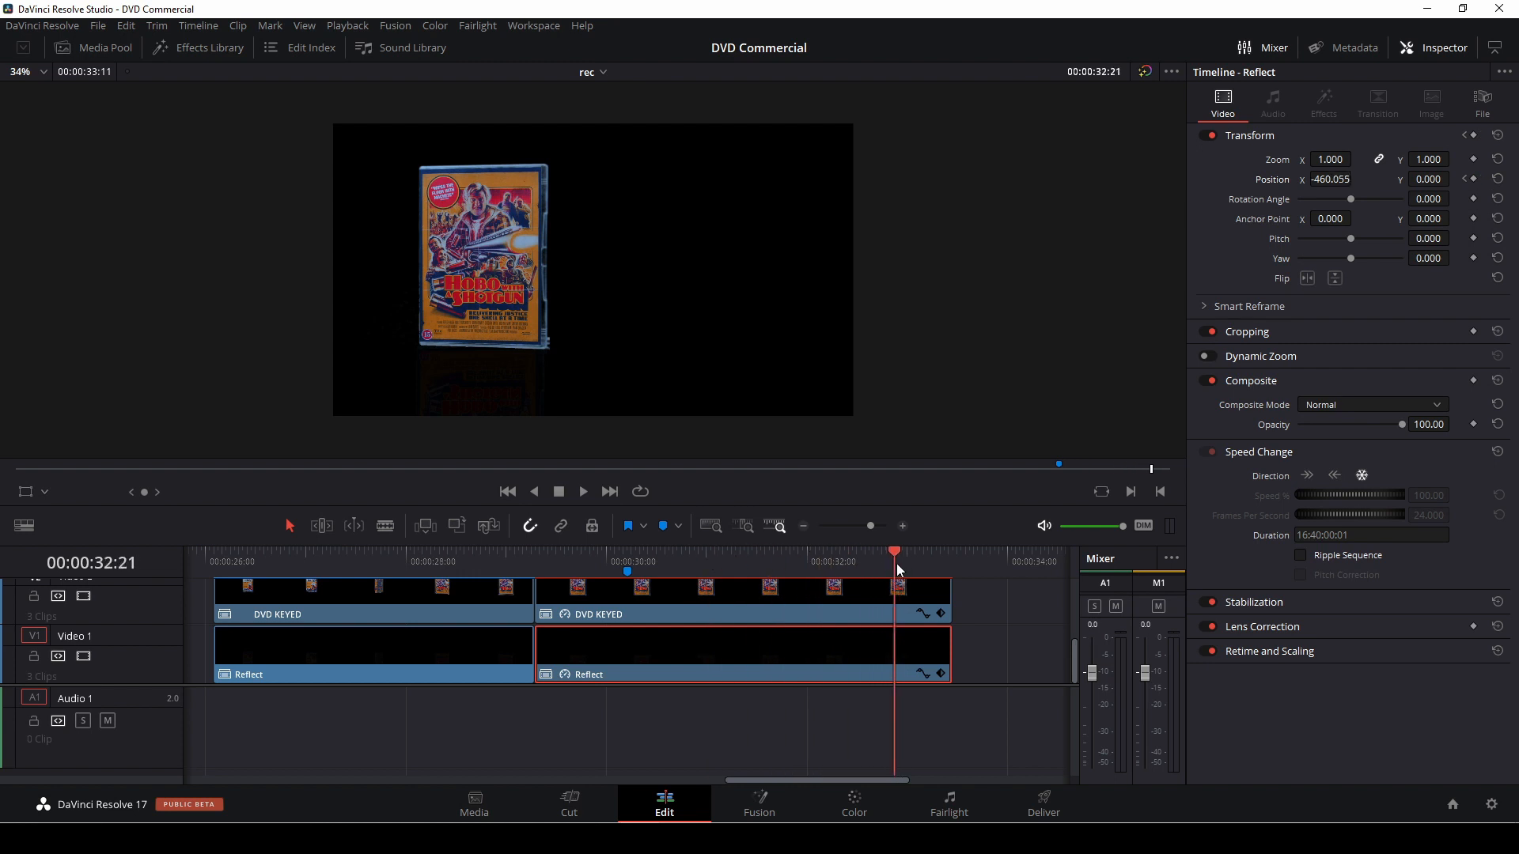
mouse_move(1329, 177)
mouse_down()
mouse_move(1414, 178)
mouse_move(1336, 180)
mouse_move(1358, 178)
mouse_up()
click(909, 603)
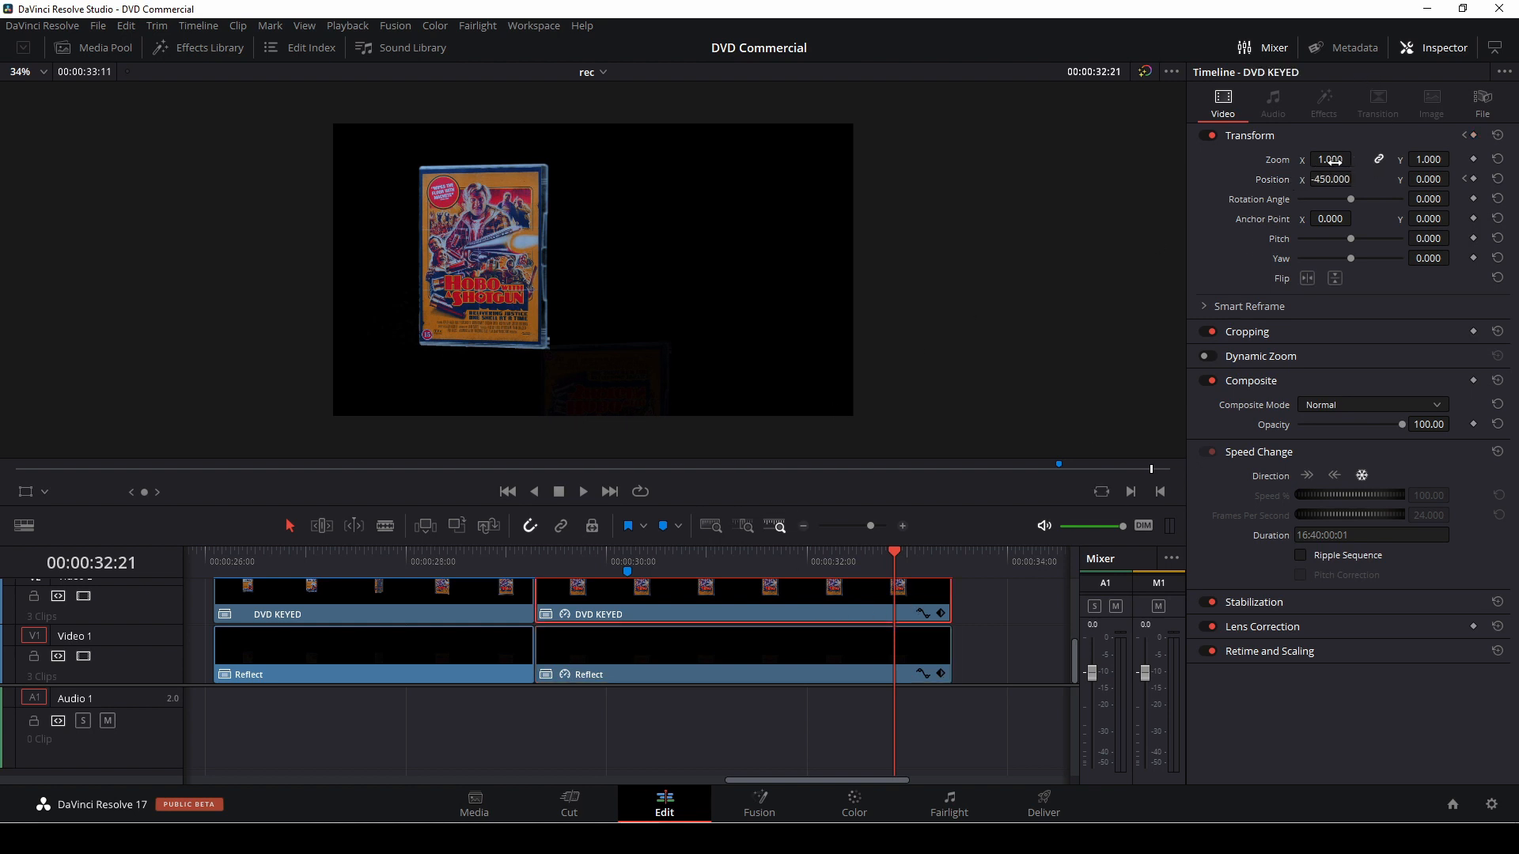
drag(1332, 179, 1494, 180)
Play the case's return slide through to the end of the frozen clips.
drag(894, 560, 785, 560)
key(space)
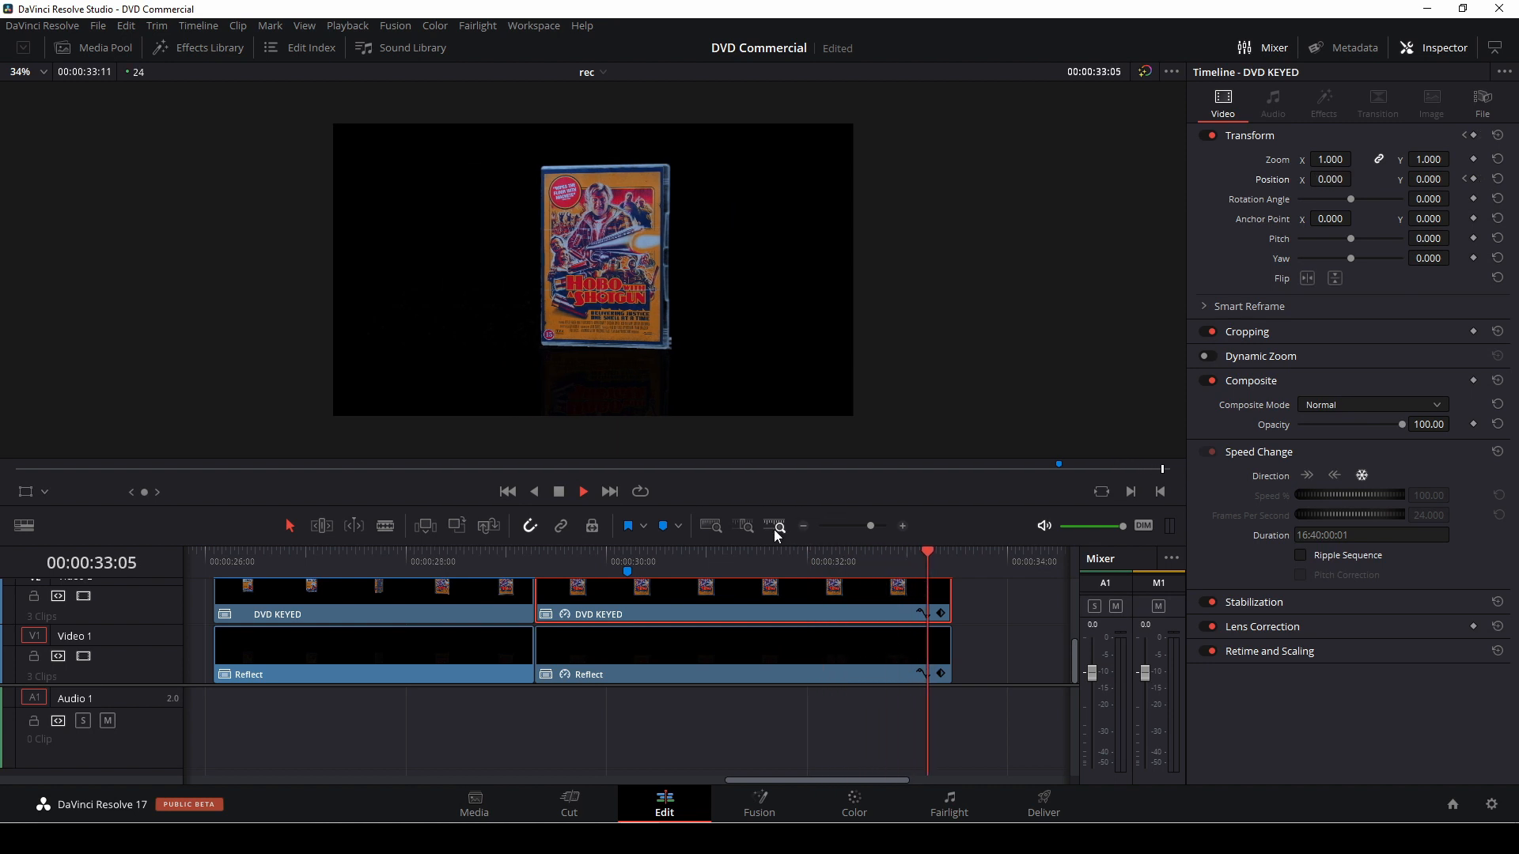
mouse_move(950, 554)
mouse_down()
mouse_move(909, 554)
mouse_move(940, 565)
mouse_up()
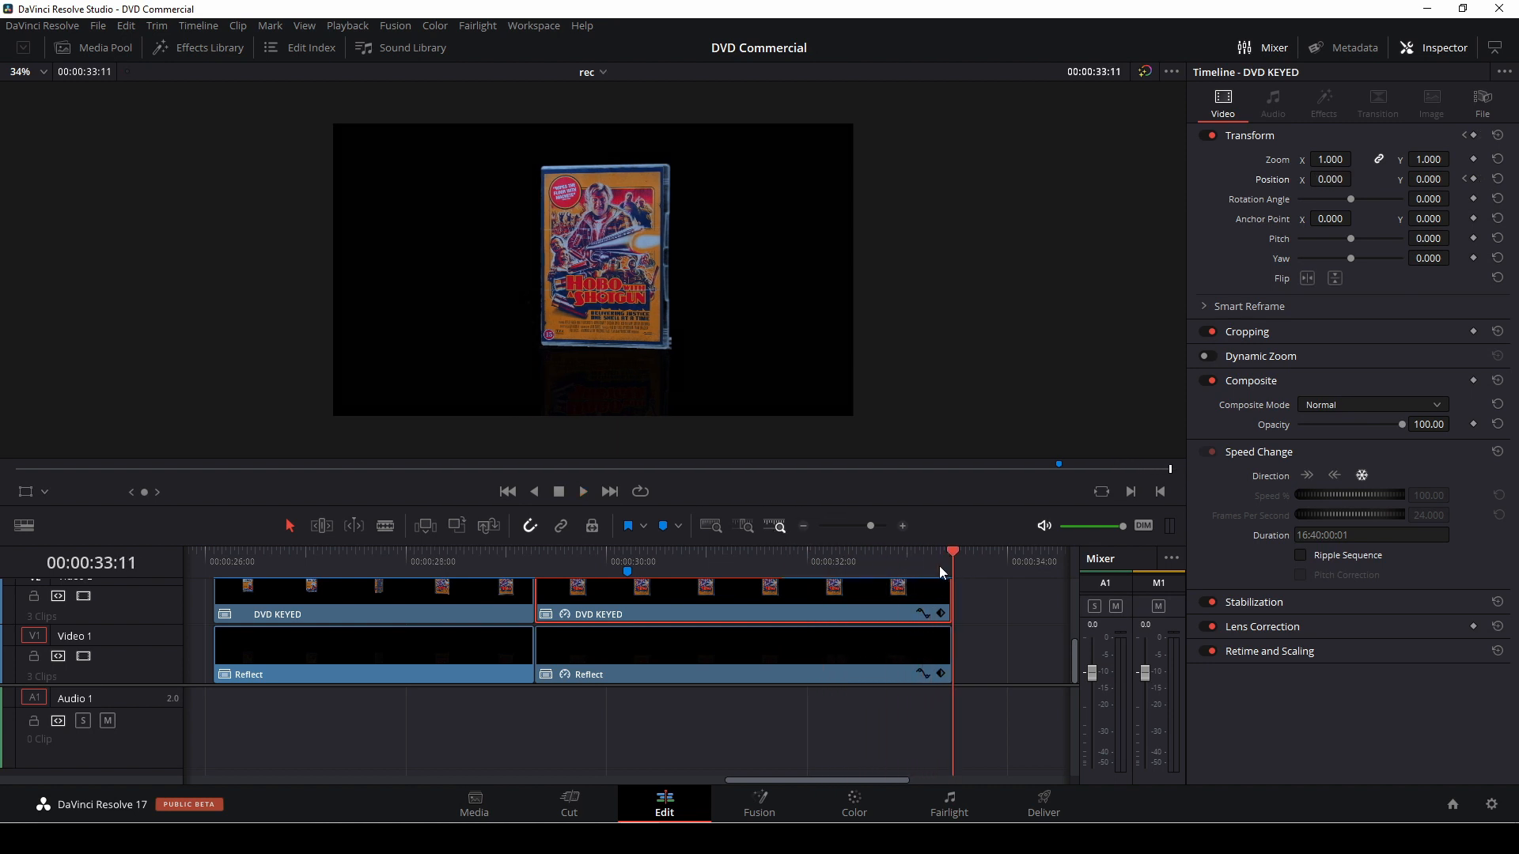
Extend the frozen DVD KEYED and Reflect clips to 00:00:34:10 and place the marker at 00:00:33:11.
drag(946, 598, 1048, 599)
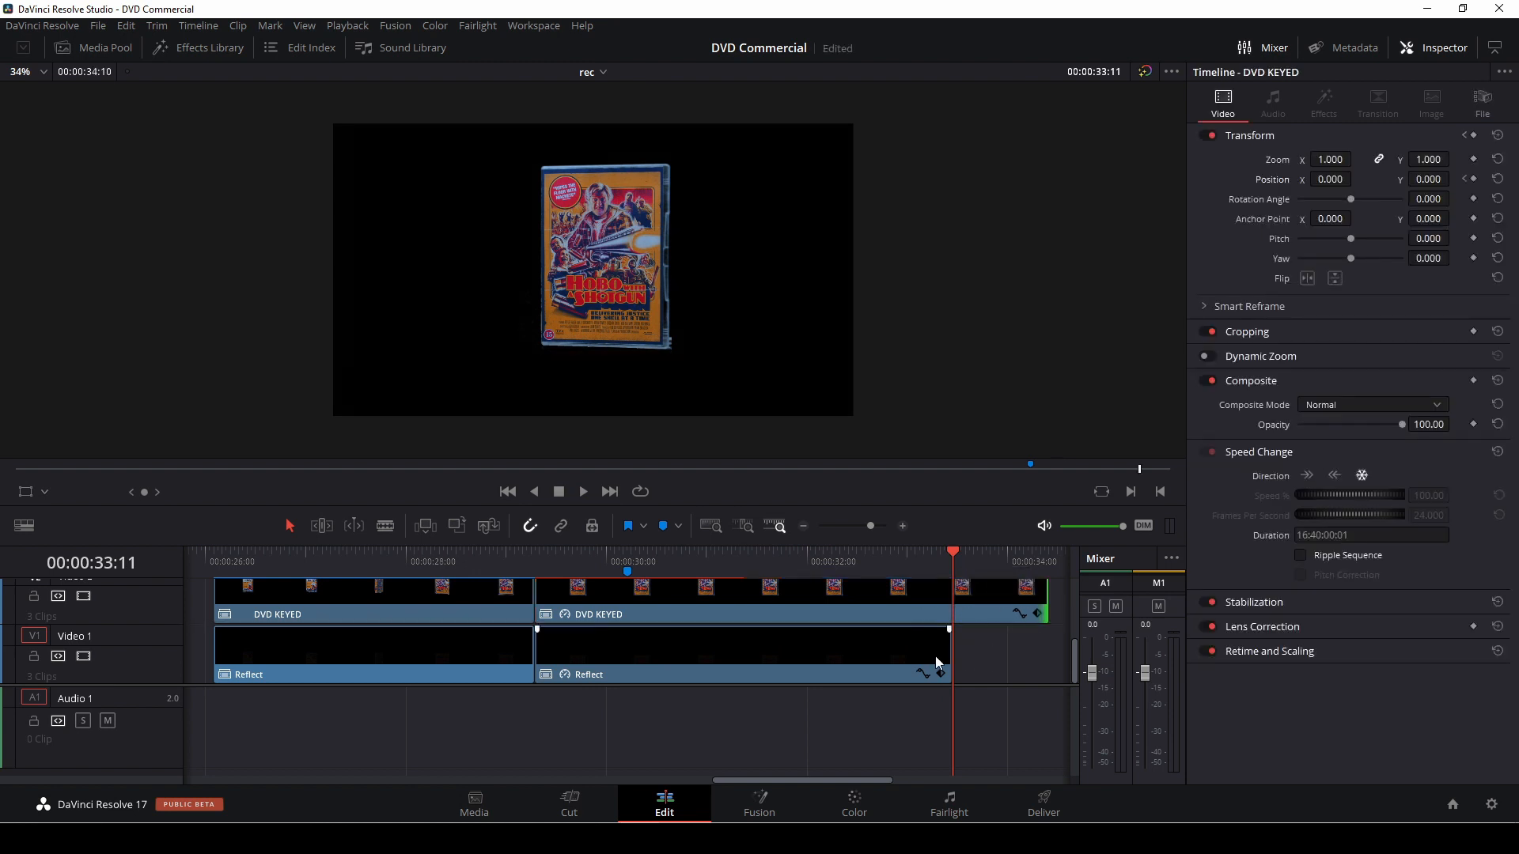
drag(949, 658, 1044, 661)
drag(871, 528, 865, 527)
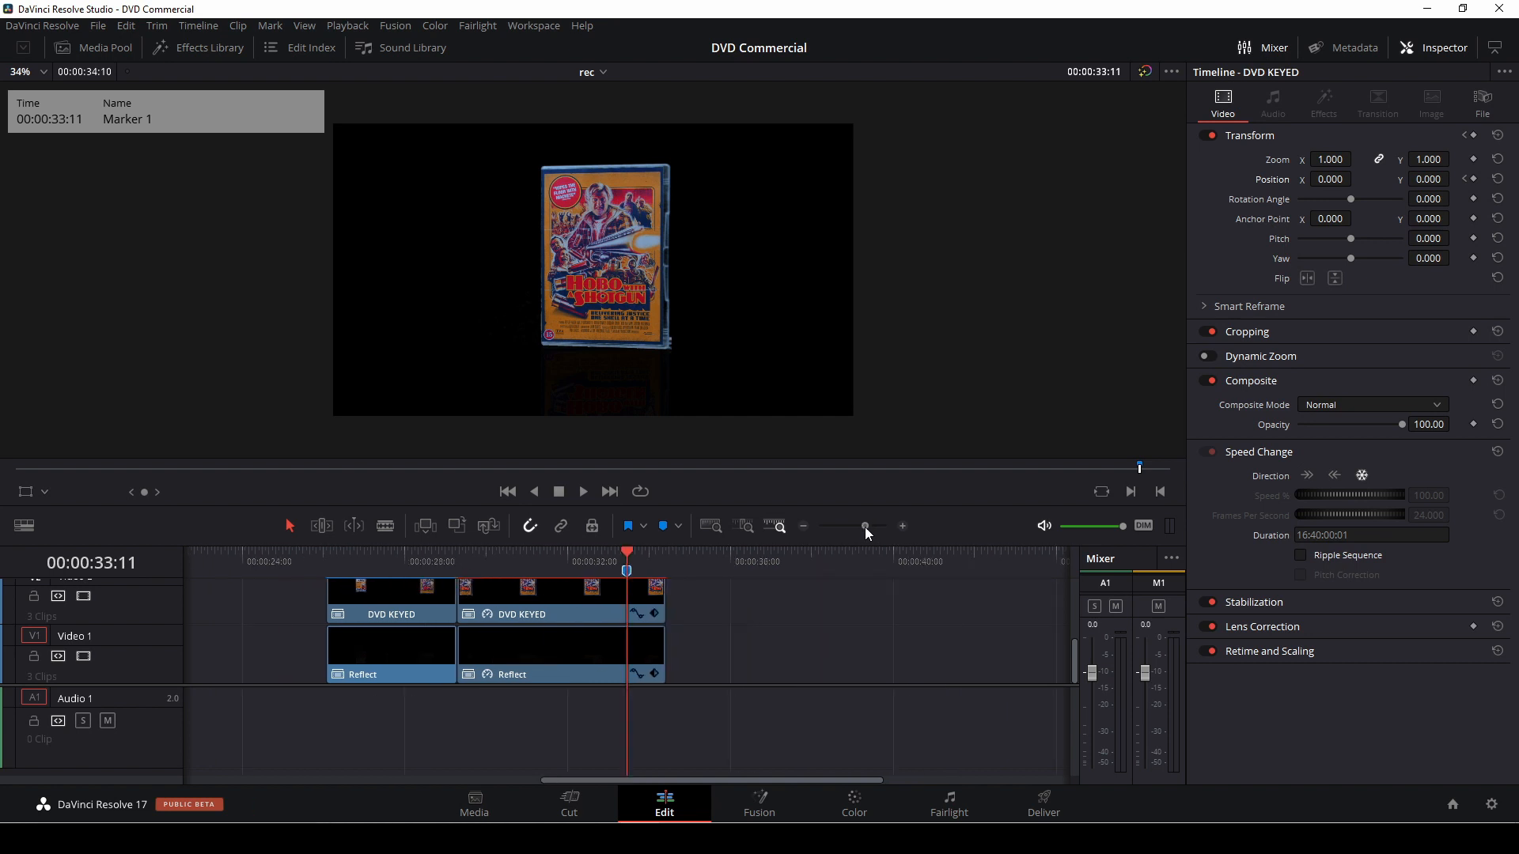
Play the complete case animation from the start of the first DVD KEYED clip.
click(325, 559)
key(space)
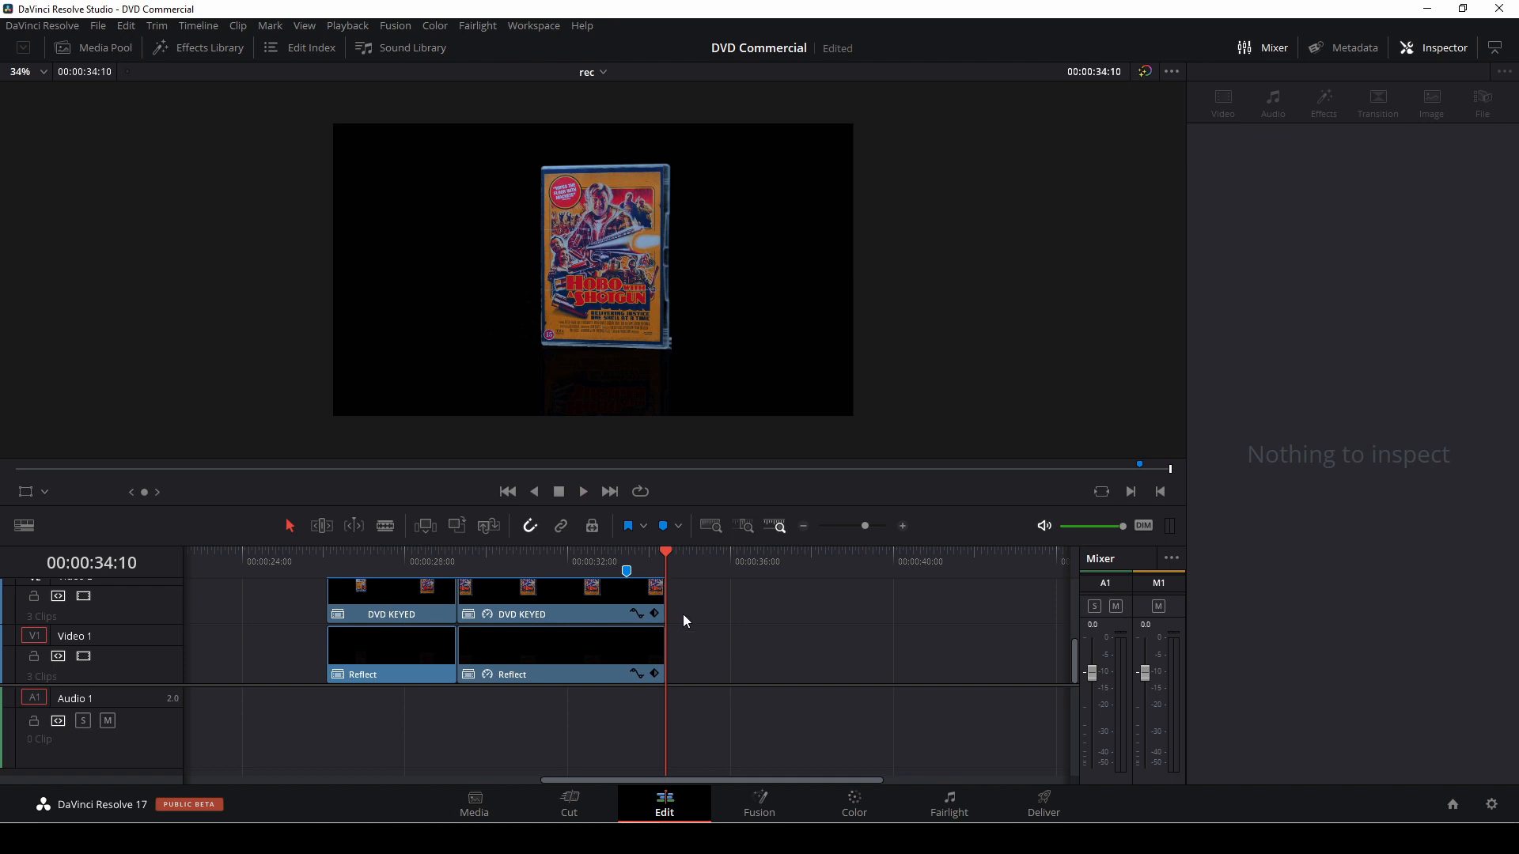
Place the smoke footage 032501569.mov on Video 2 after the case clips and preview it up to 00:00:38:11.
scroll(712, 685, up, 2)
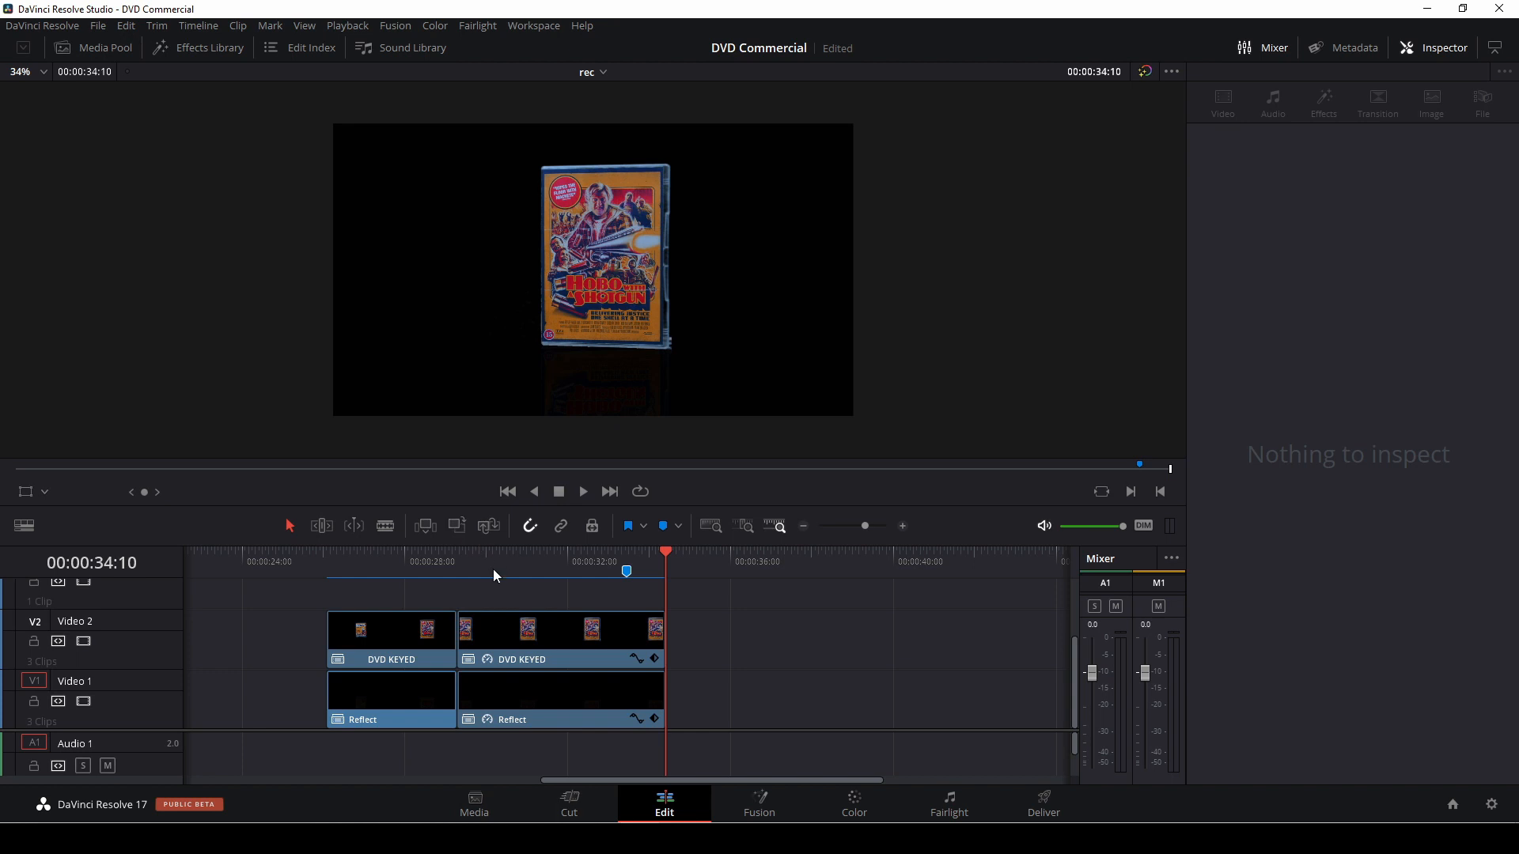
click(97, 49)
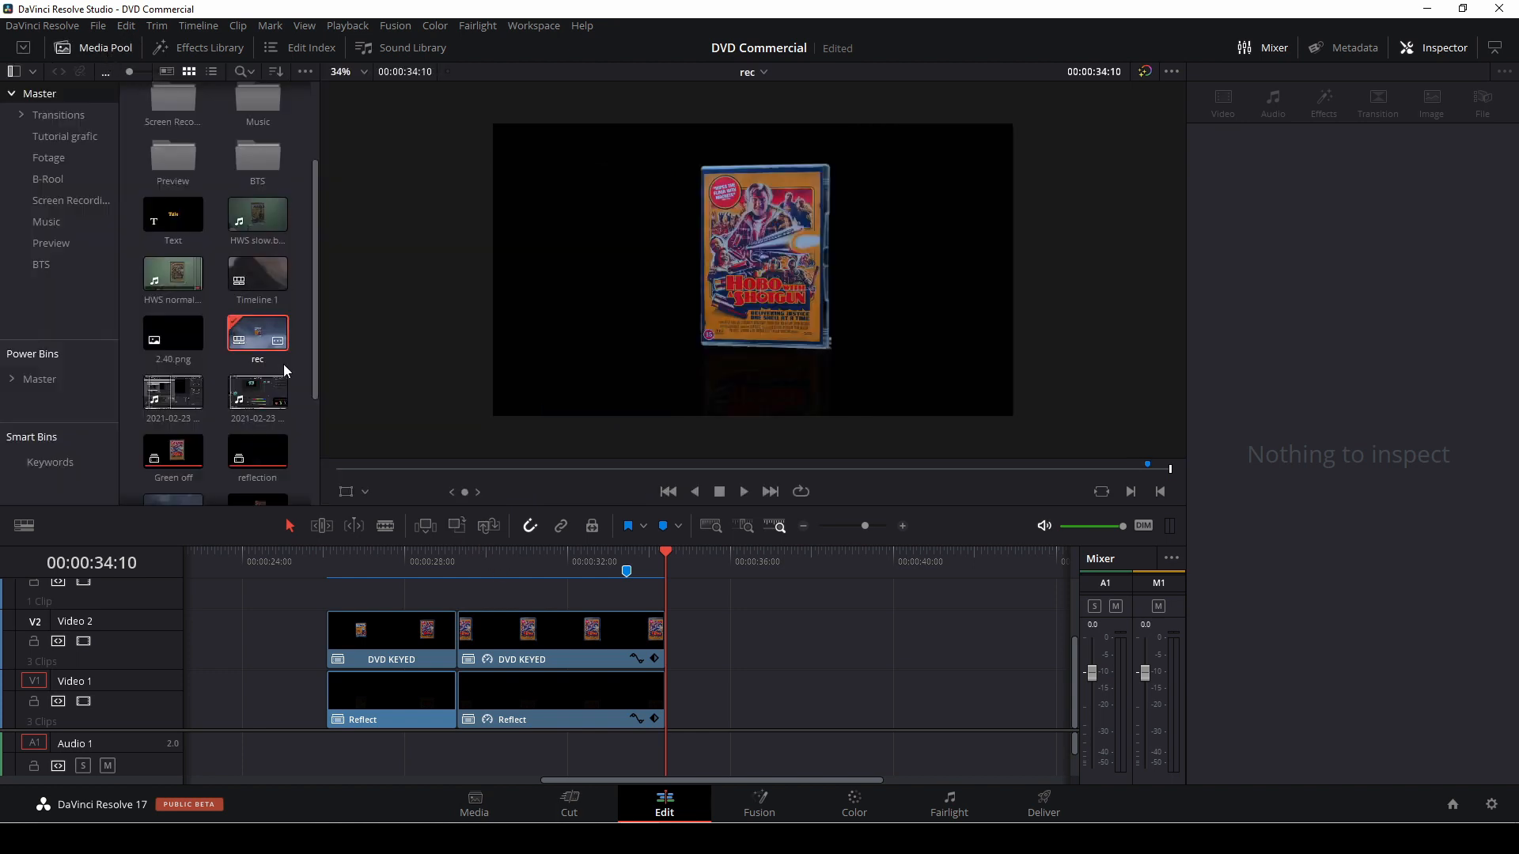
scroll(237, 359, down, 1)
drag(172, 453, 727, 636)
click(97, 48)
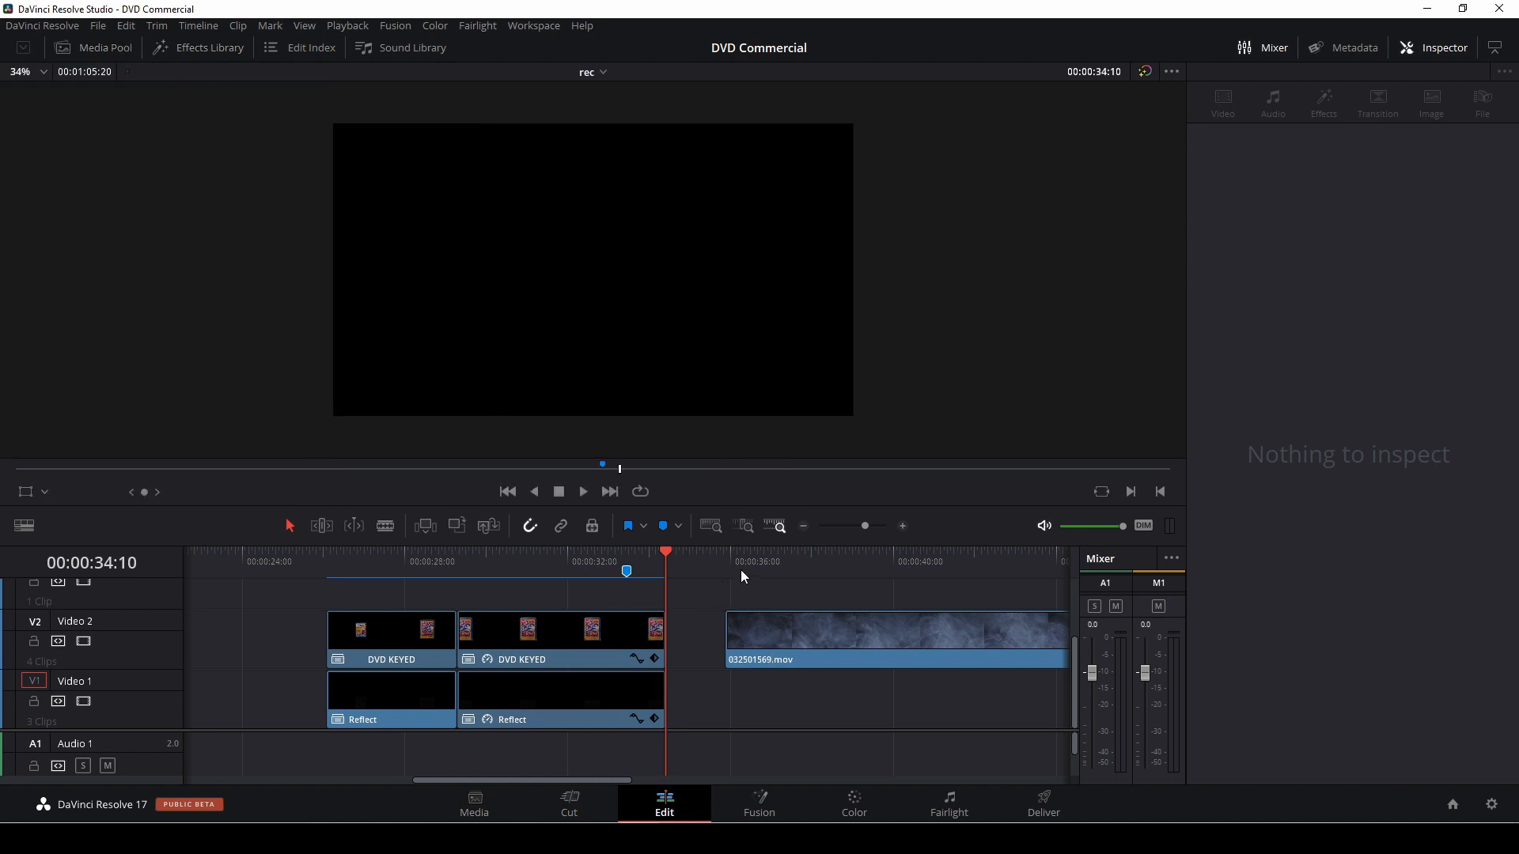
drag(742, 576, 829, 590)
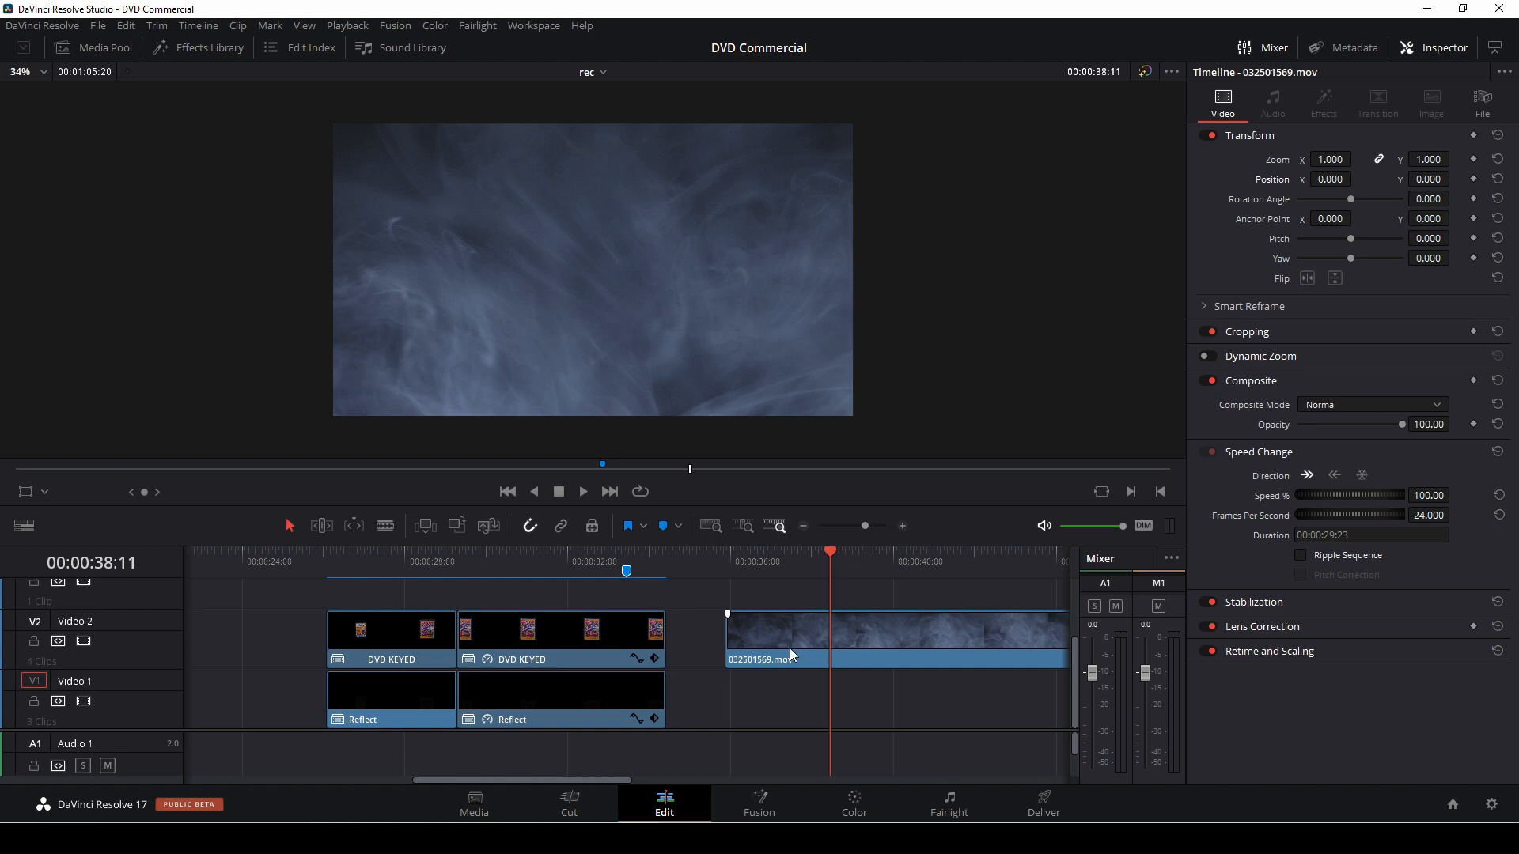
Move the smoke clip above the DVD KEYED clips, aligned with their start, and cut off the part past 00:00:34:10.
drag(781, 637, 381, 596)
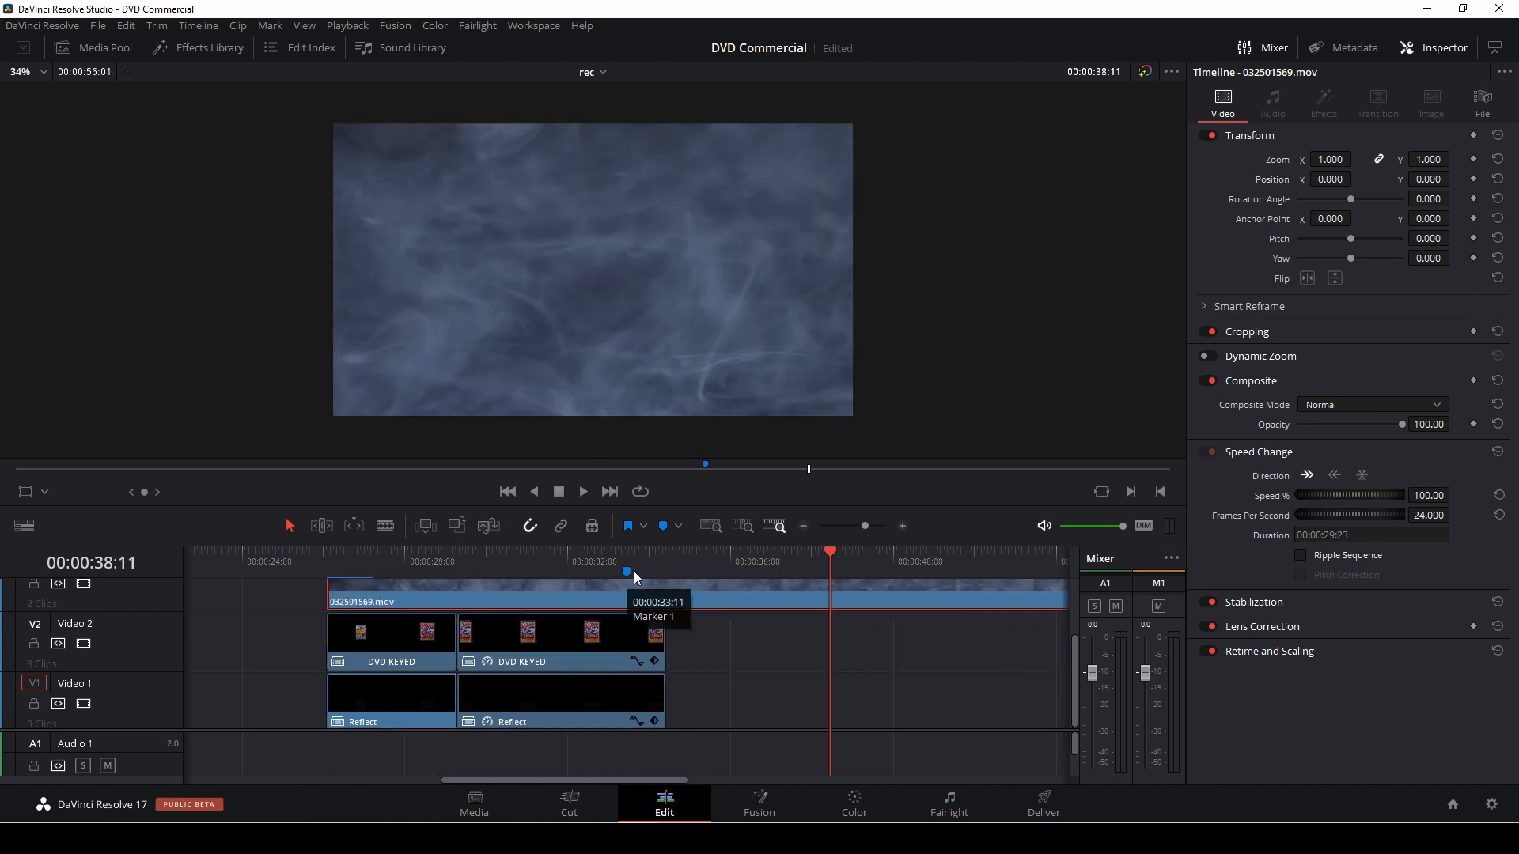
key(b)
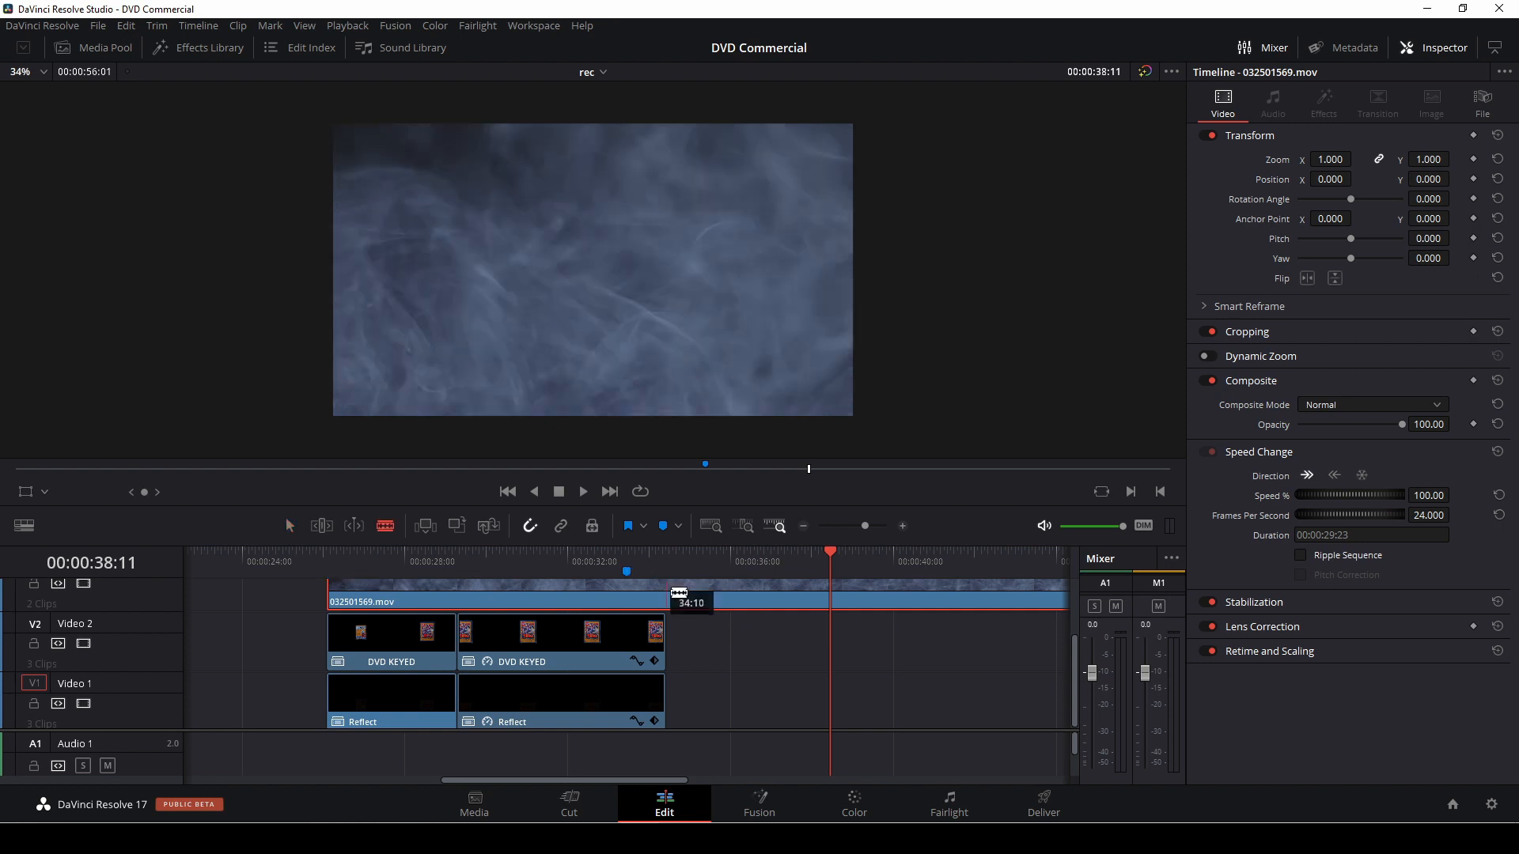
click(669, 601)
click(742, 609)
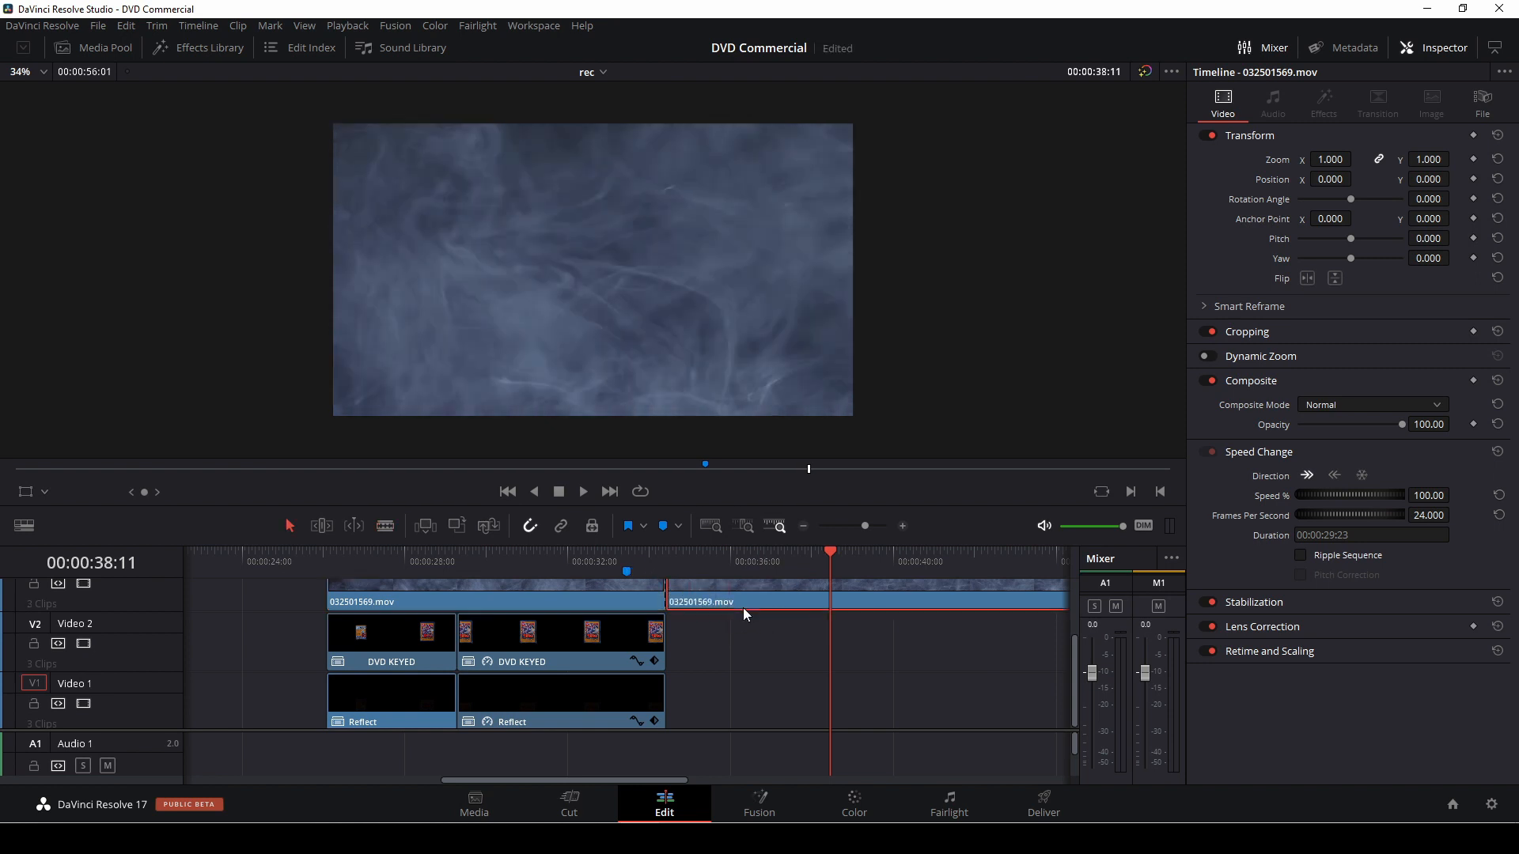
key(Delete)
Set the smoke clip's composite mode to Screen and play the blended result up to 00:00:30:16.
click(525, 571)
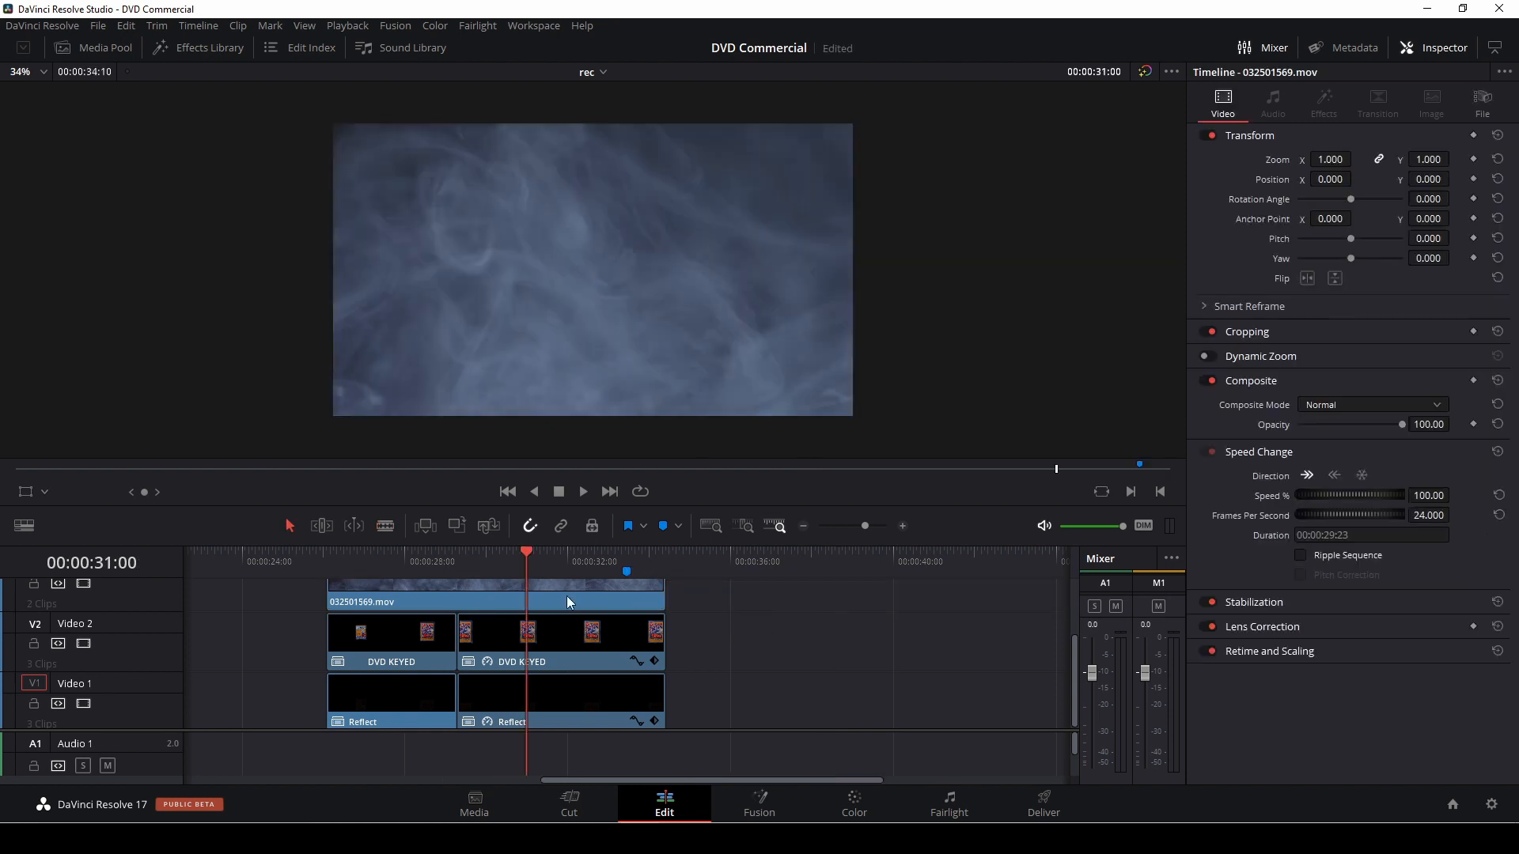
click(567, 596)
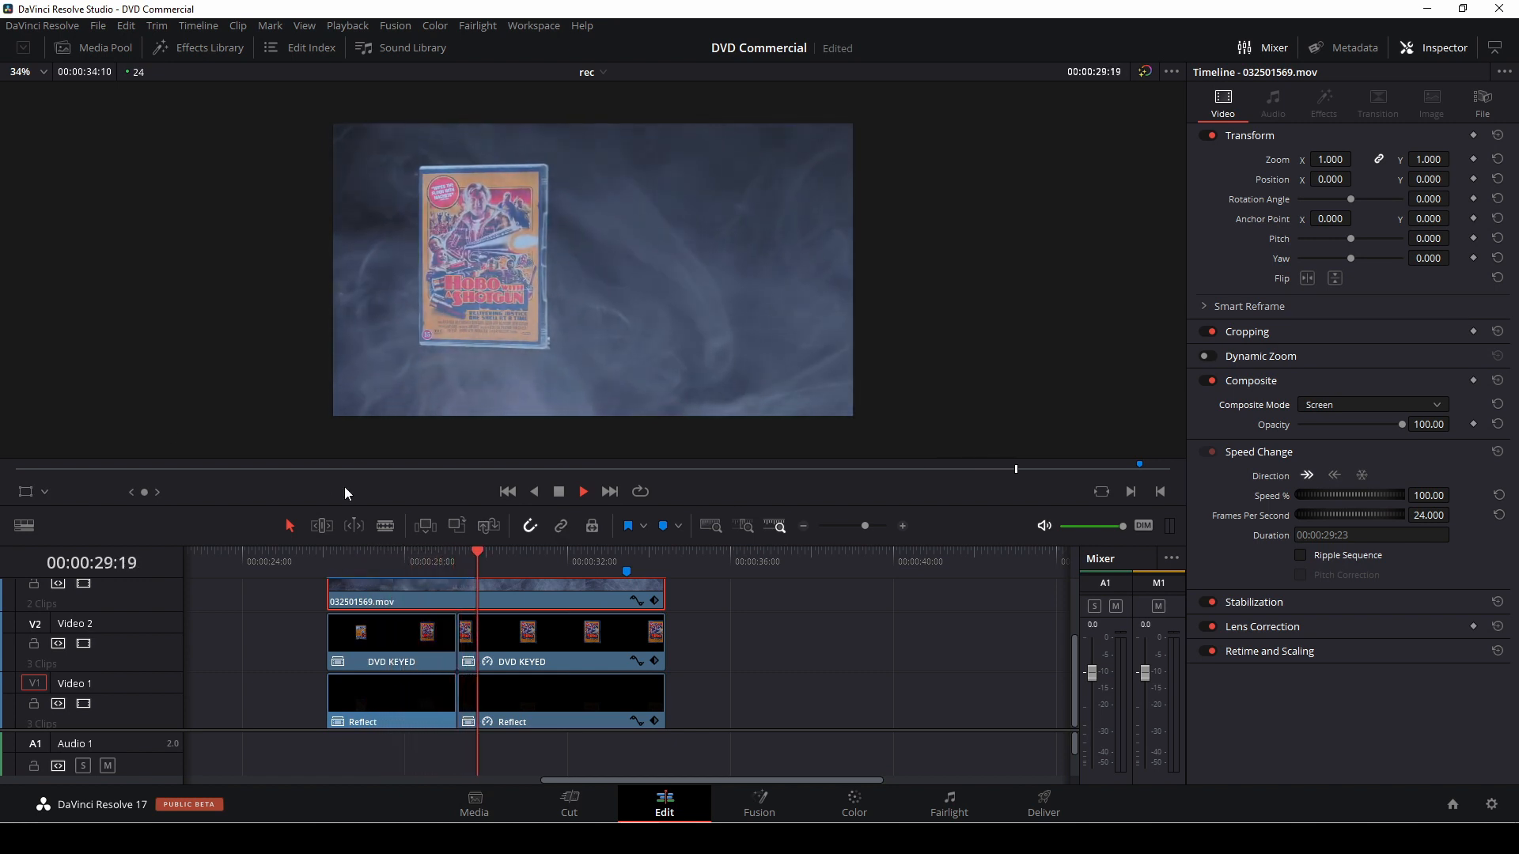
key(space)
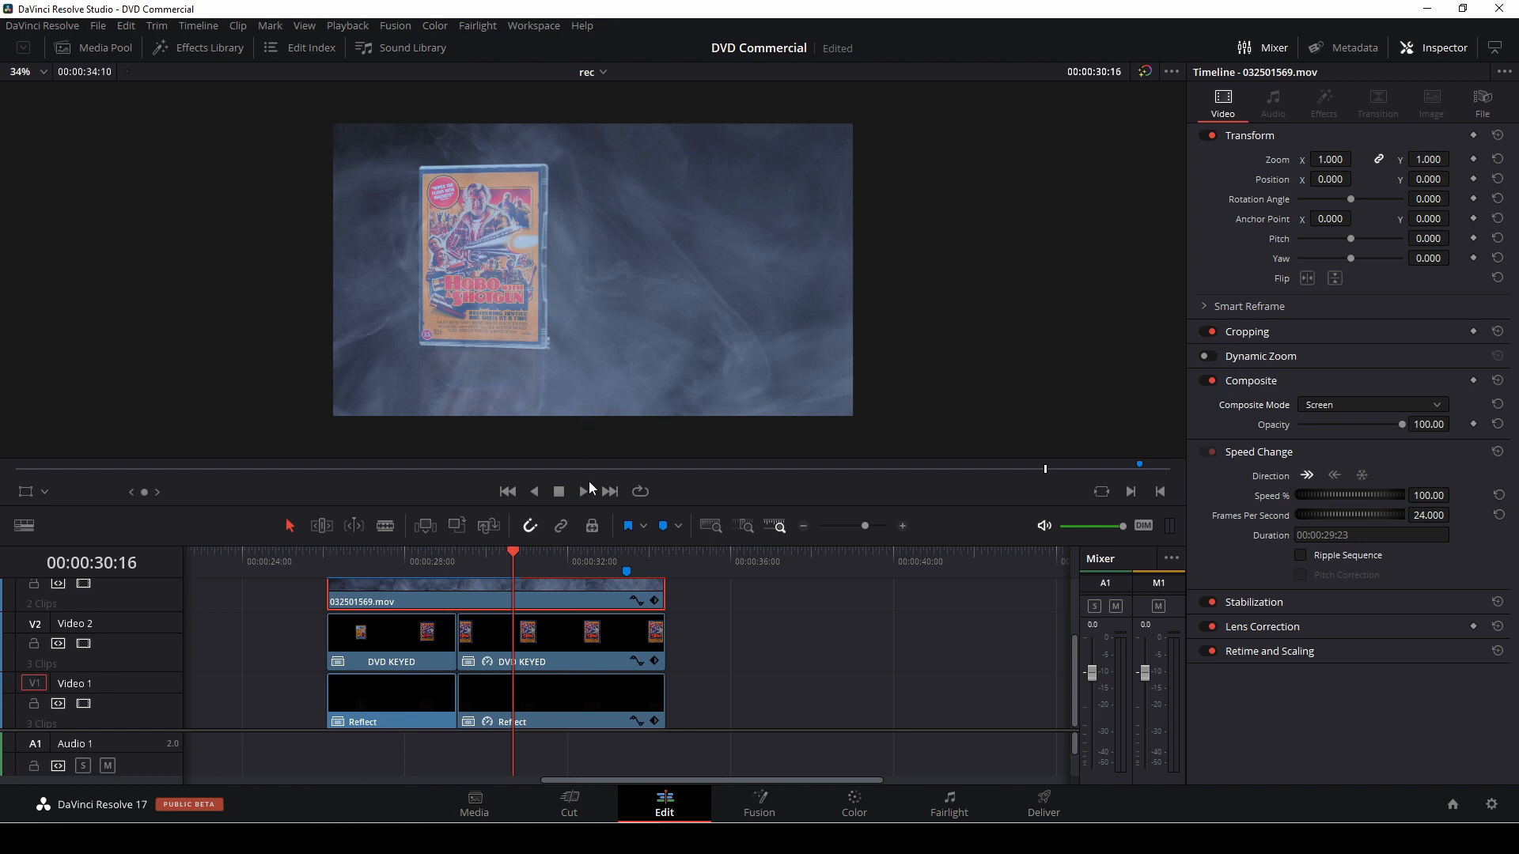
Duplicate the smoke clip onto Video 1 directly after the Reflect clips.
scroll(565, 602, down, 1)
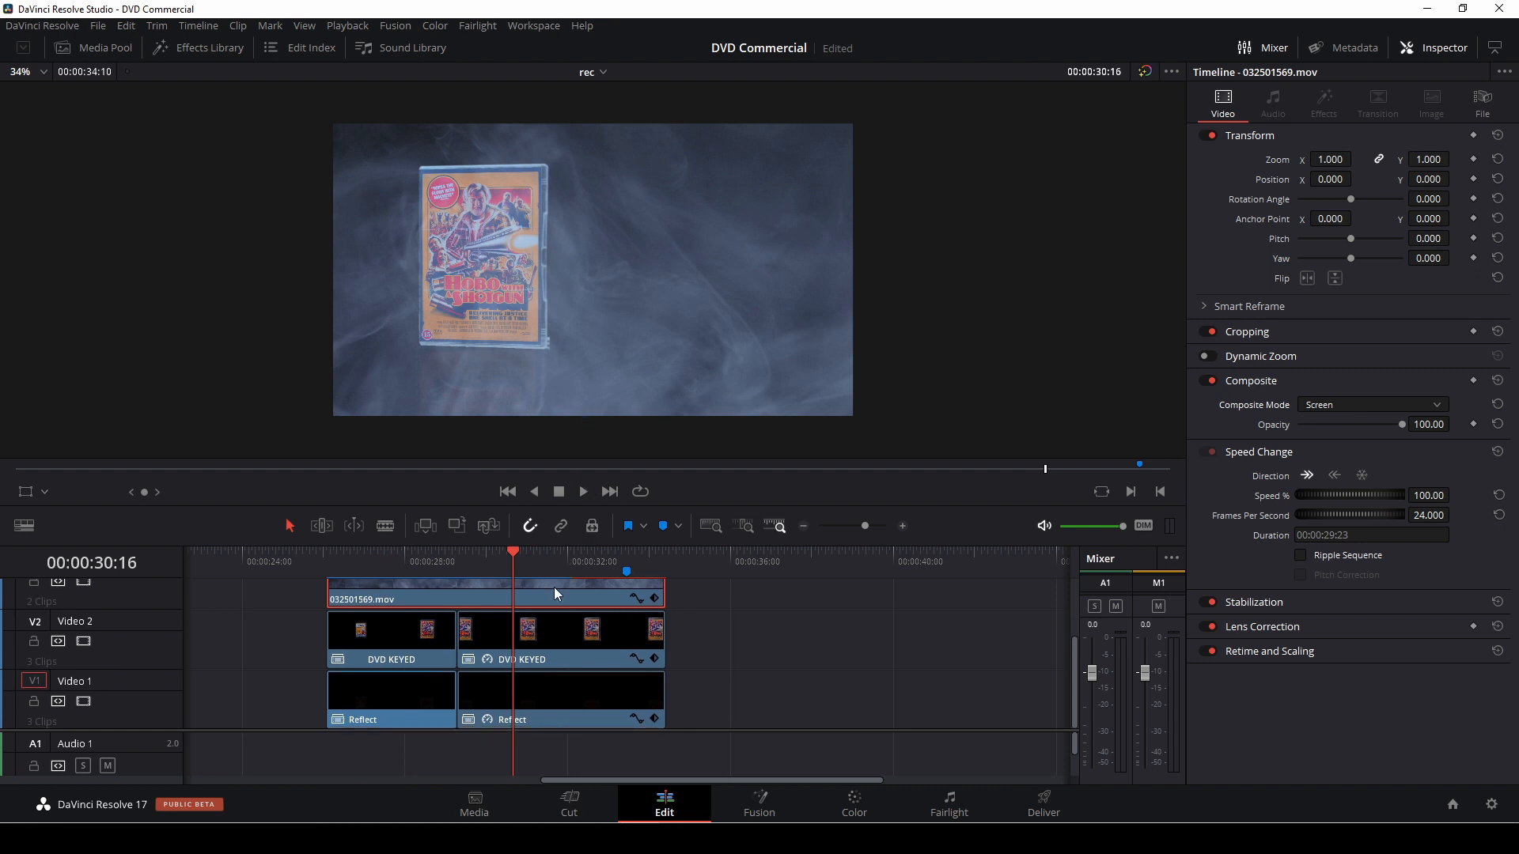
drag(553, 587, 773, 744)
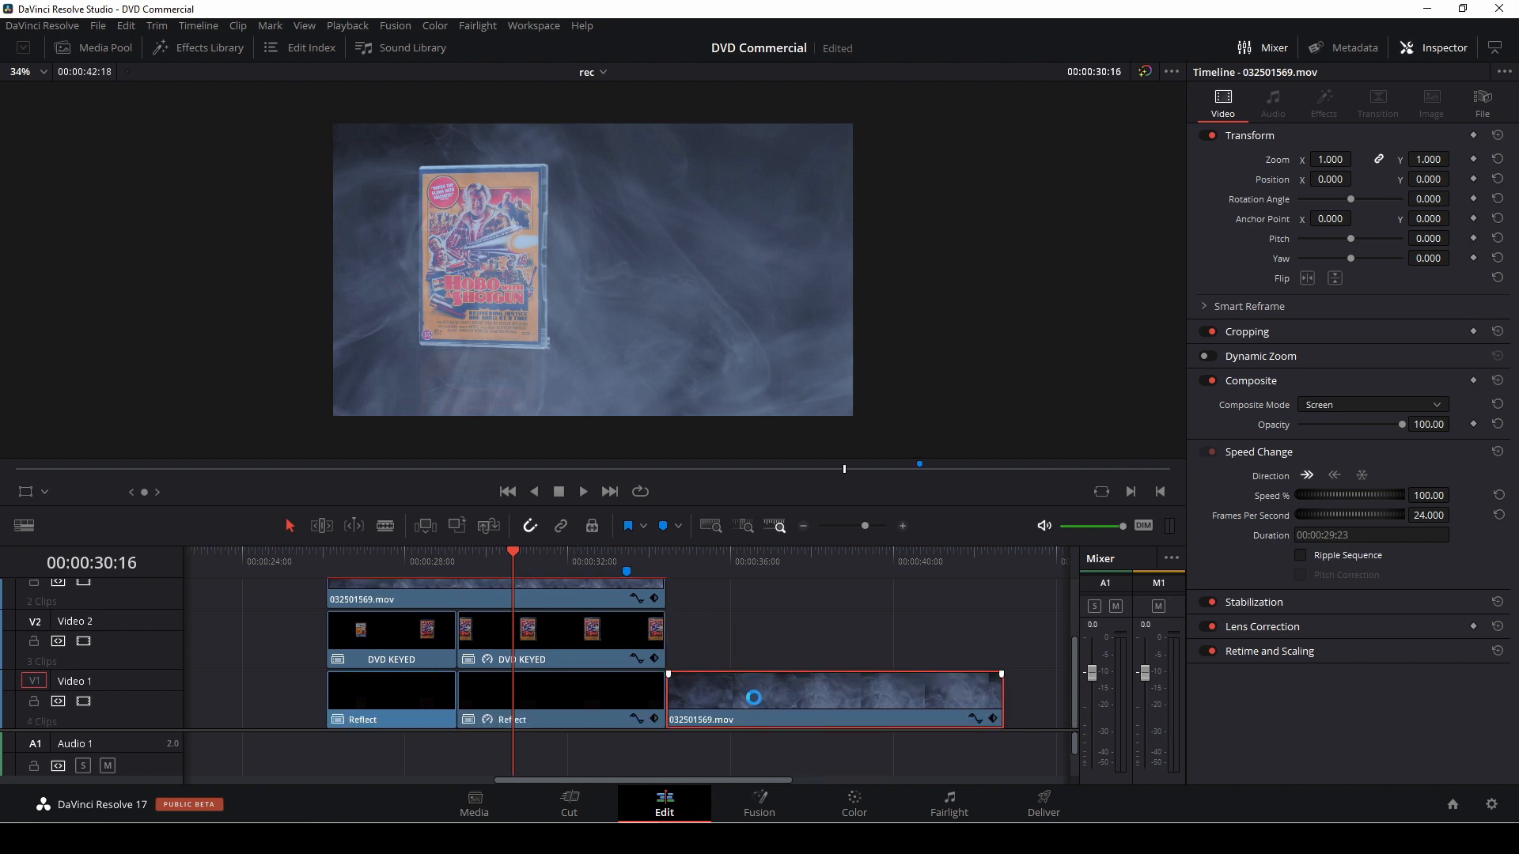
click(759, 663)
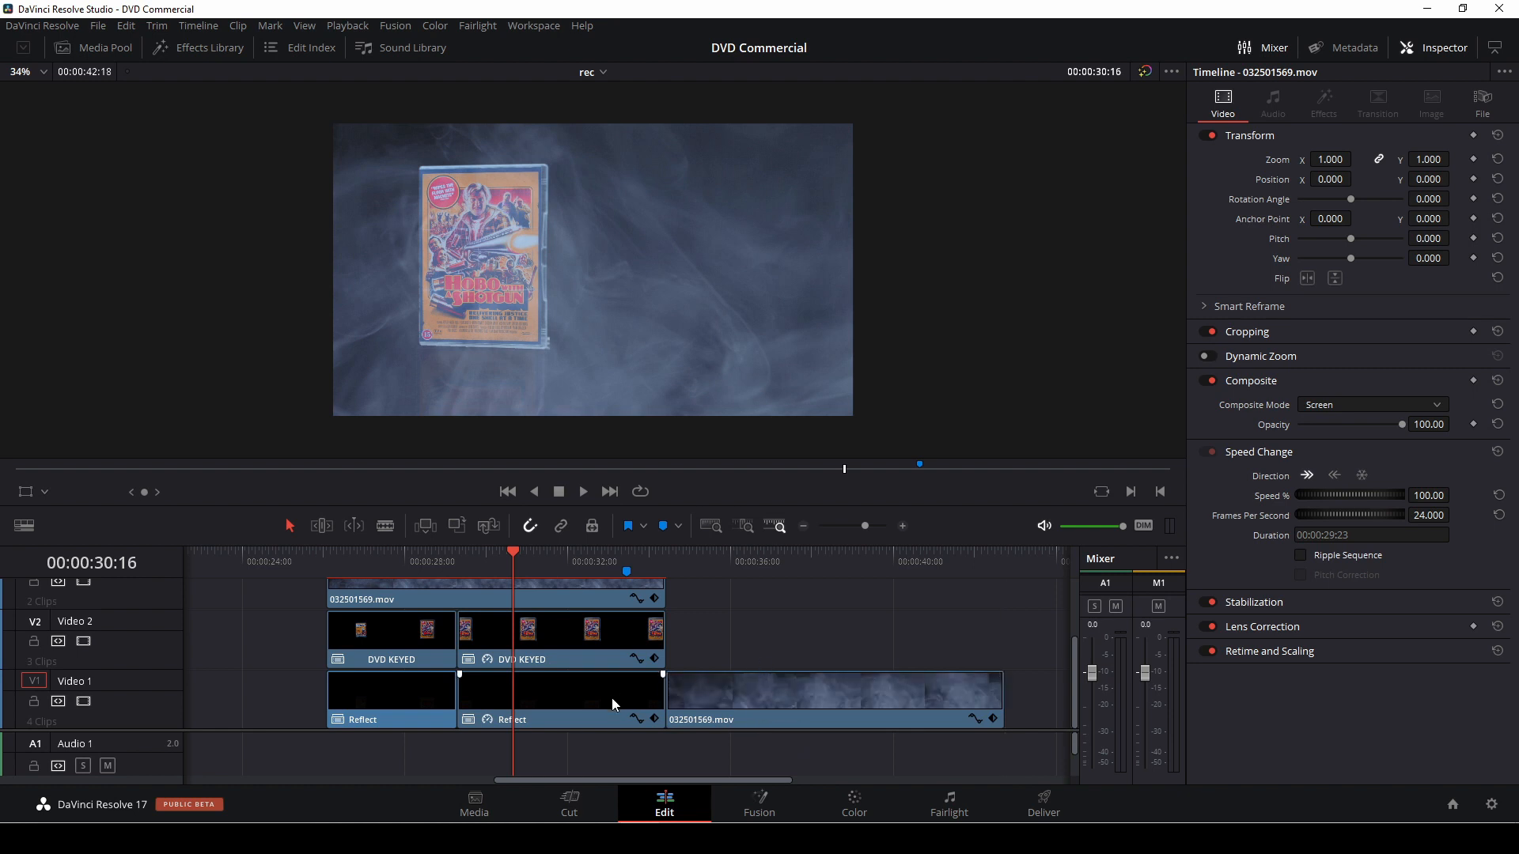
Raise the Reflect, DVD KEYED and upper smoke clips one track, and place the smoke copy beneath them on Video 1.
drag(283, 695, 603, 605)
drag(416, 643, 413, 613)
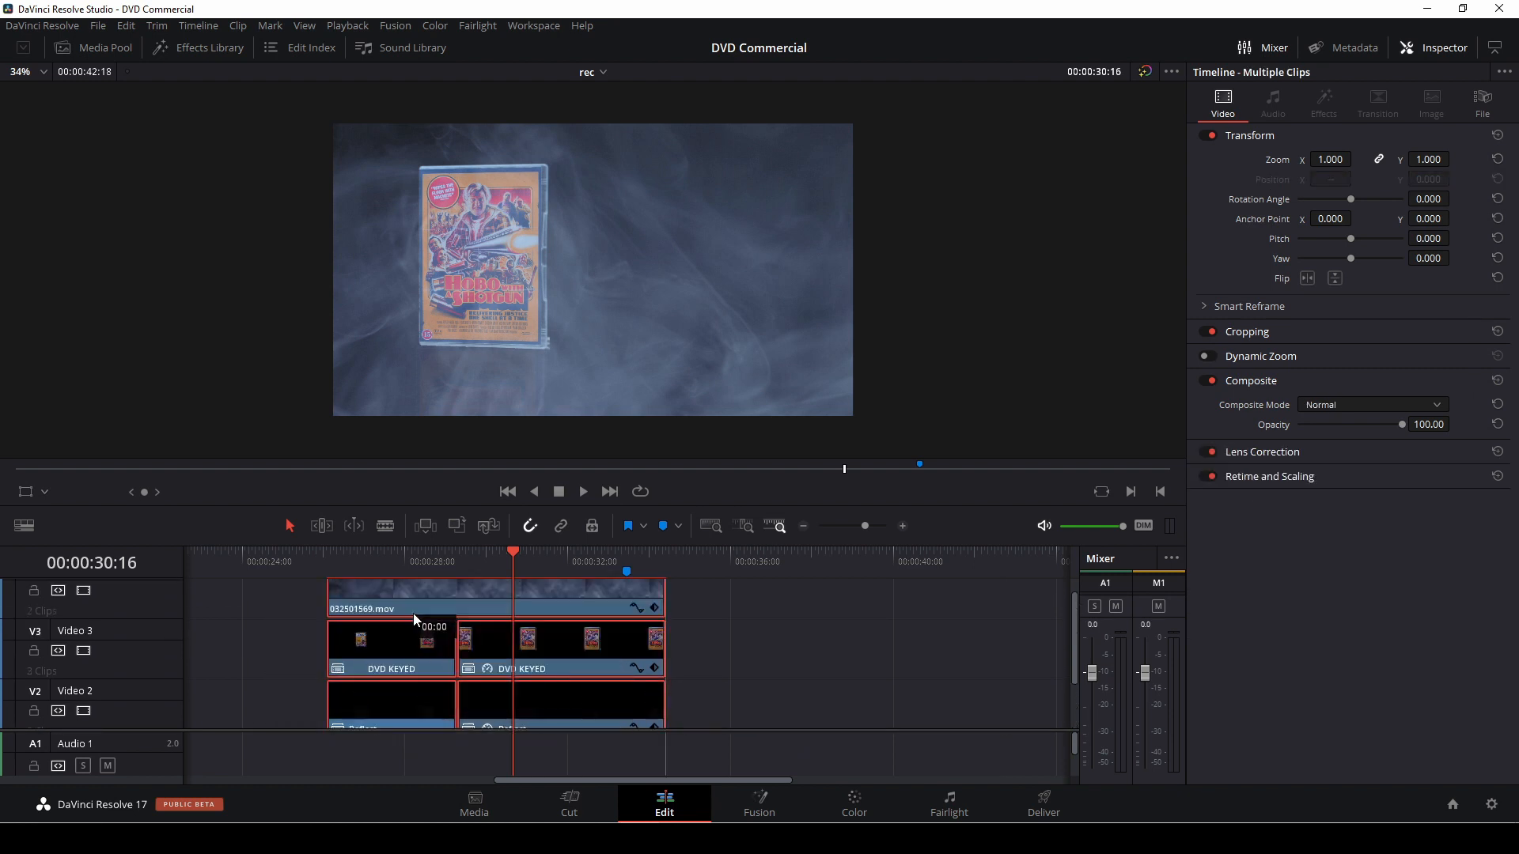
click(558, 606)
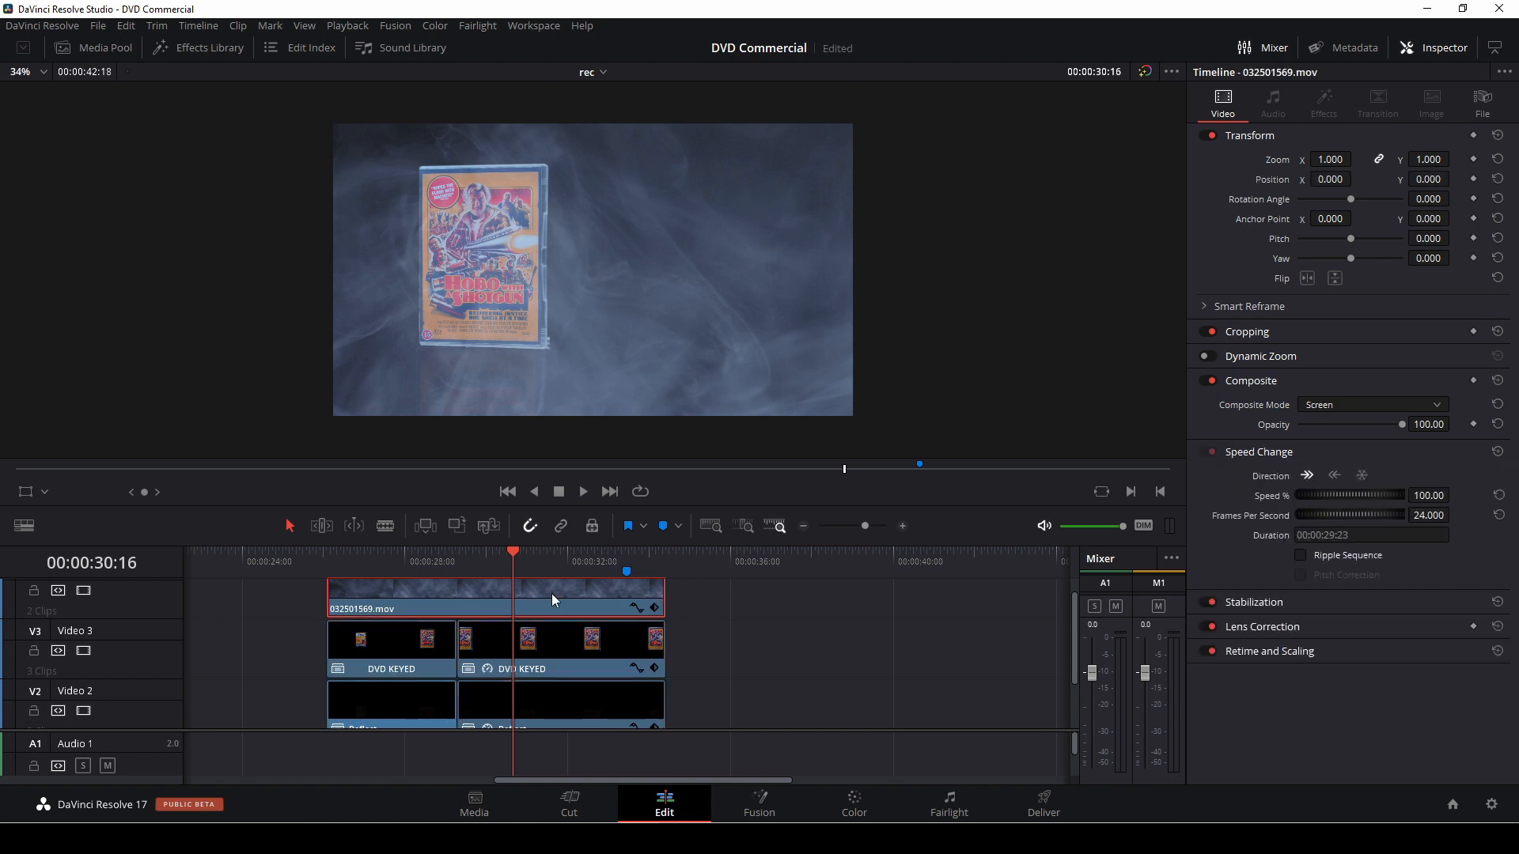
drag(524, 591, 410, 681)
Play the case animation from its start with only the Video 1 background smoke enabled.
drag(496, 568, 329, 551)
key(space)
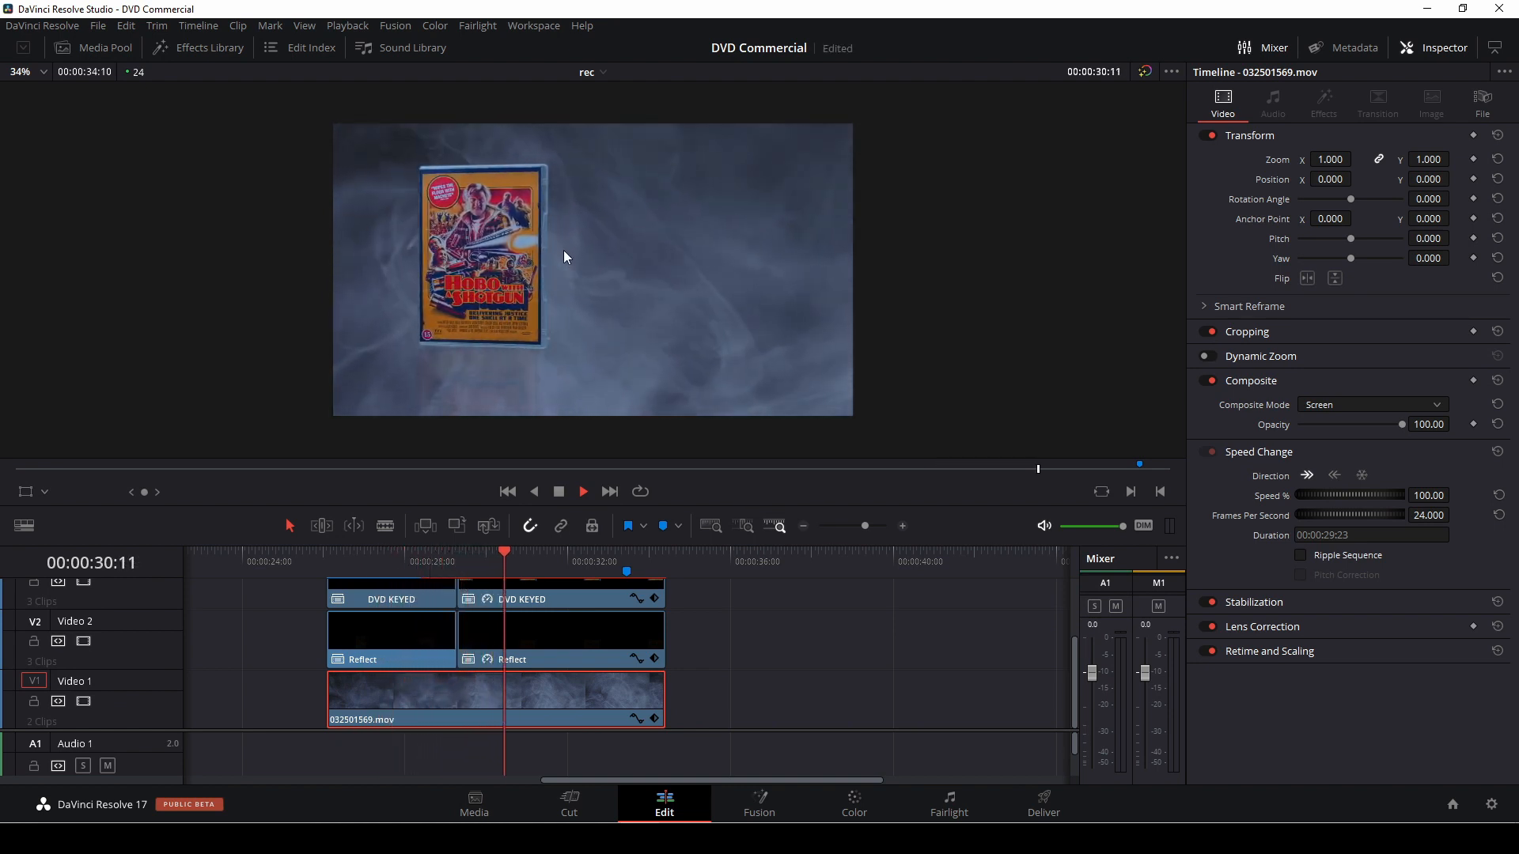
key(space)
Enable the upper smoke clip on Video 4 again.
scroll(712, 609, up, 3)
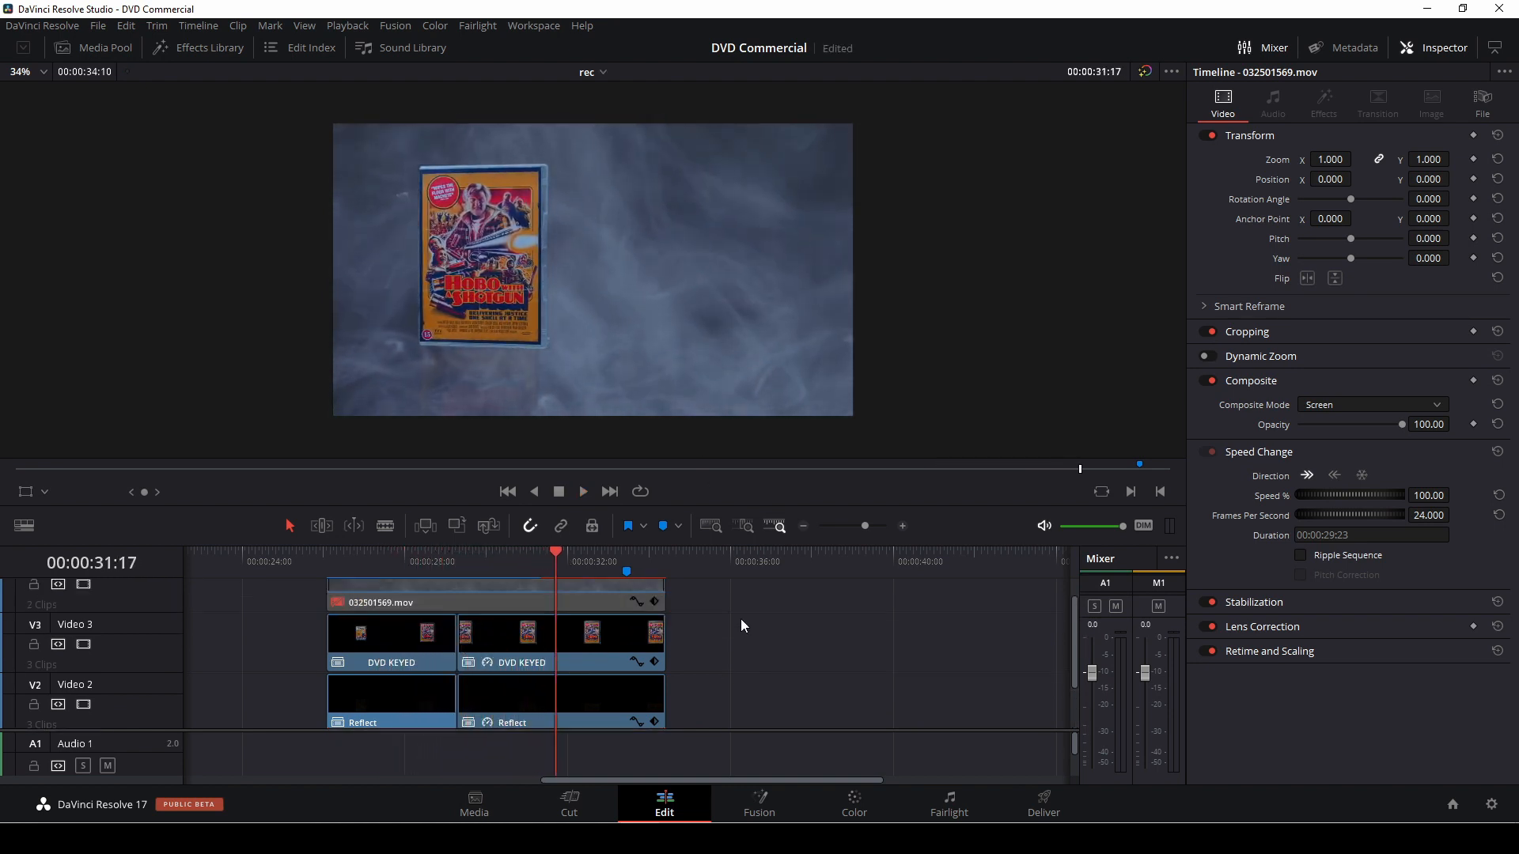
click(463, 613)
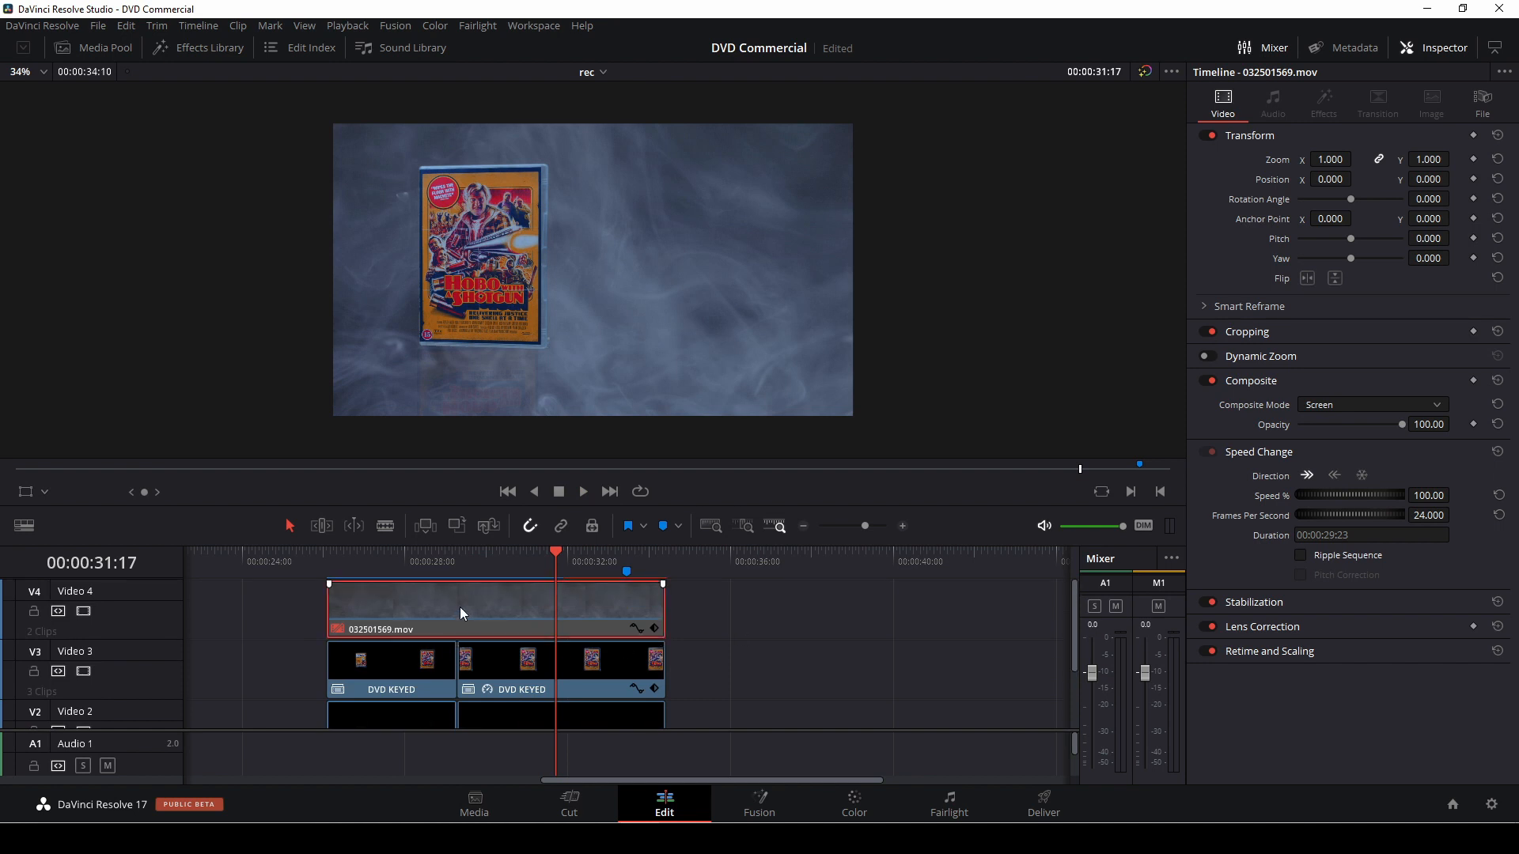
key(d)
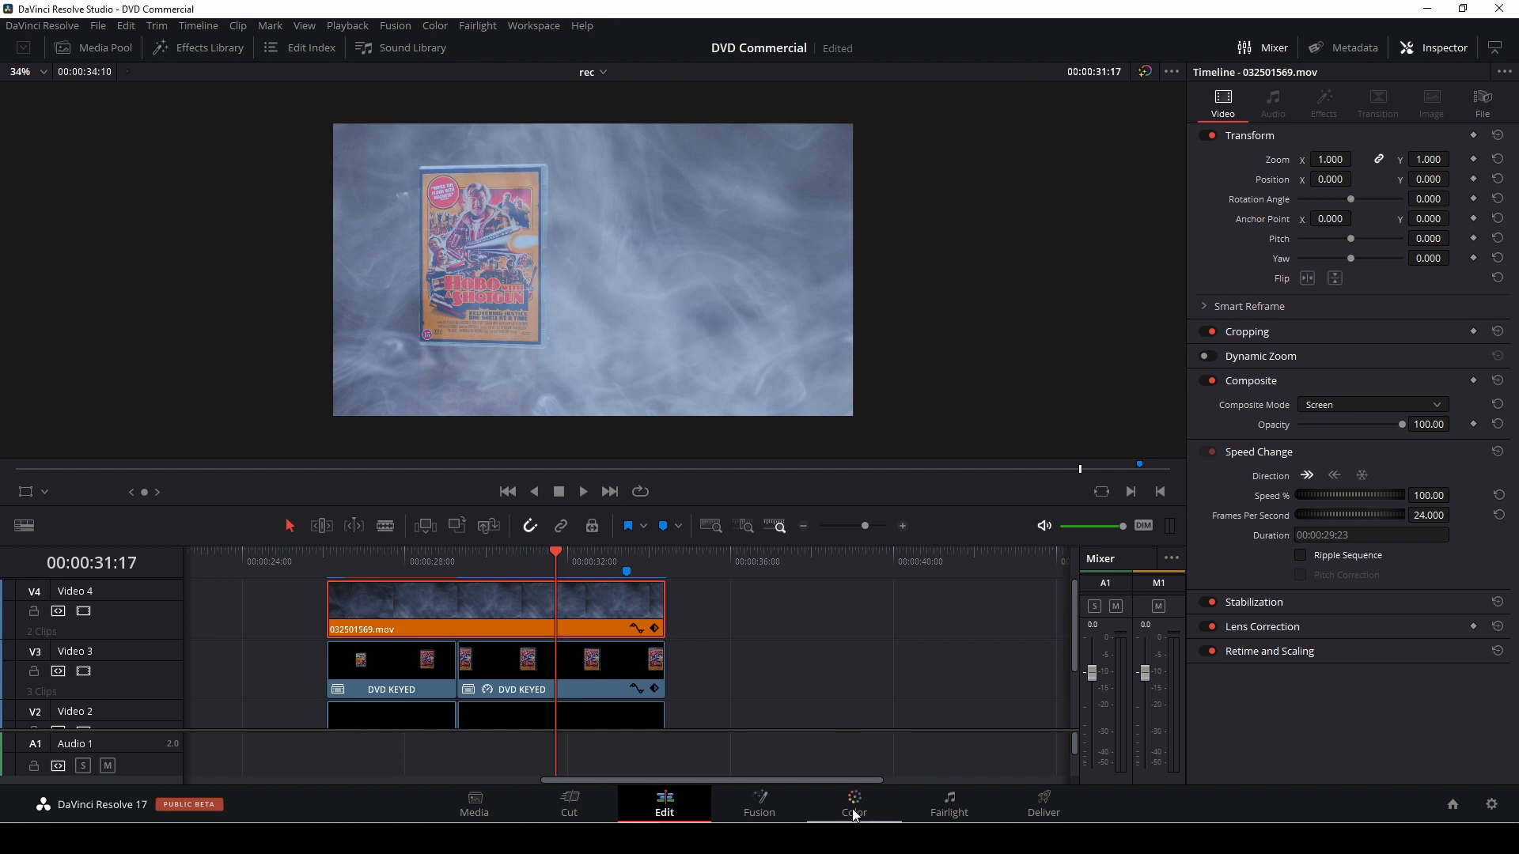
Draw a closed curve window on the upper smoke clip's color node, covering the lower half of the frame and extending past its edges.
click(855, 807)
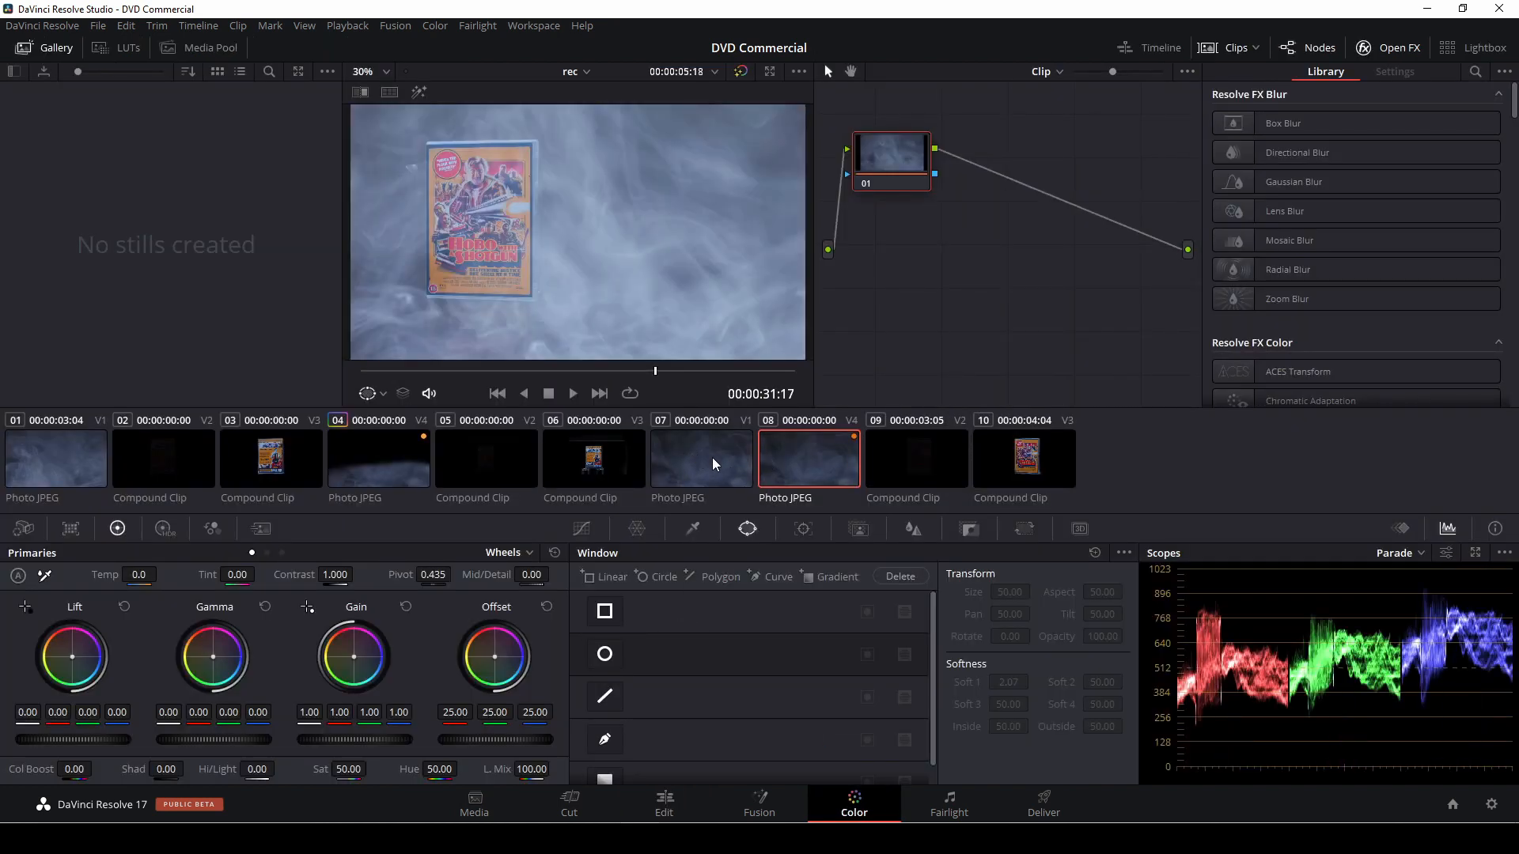
click(604, 741)
scroll(566, 351, down, 1)
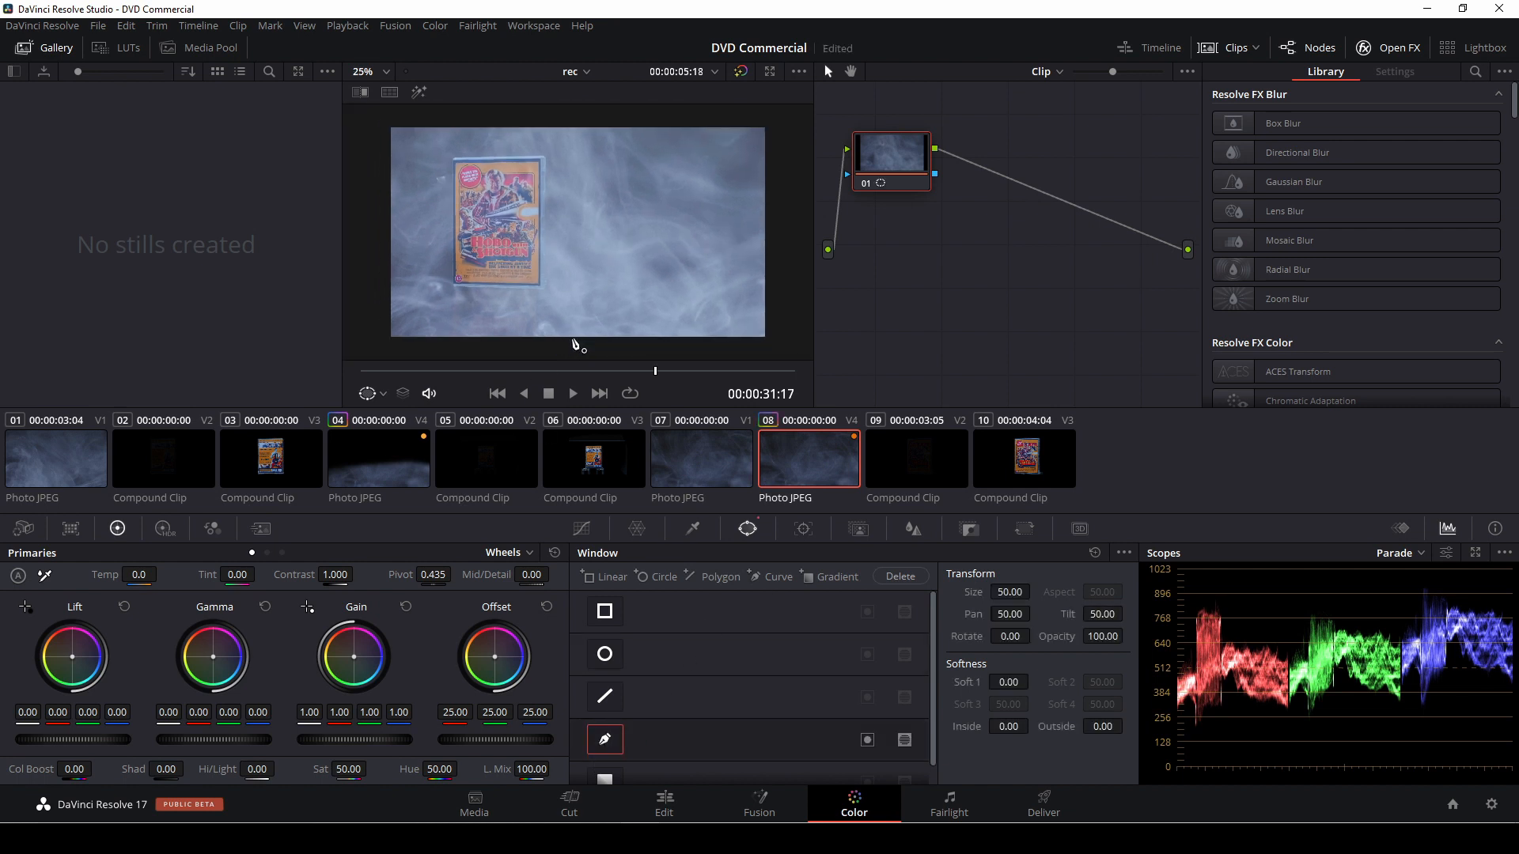
scroll(433, 332, down, 1)
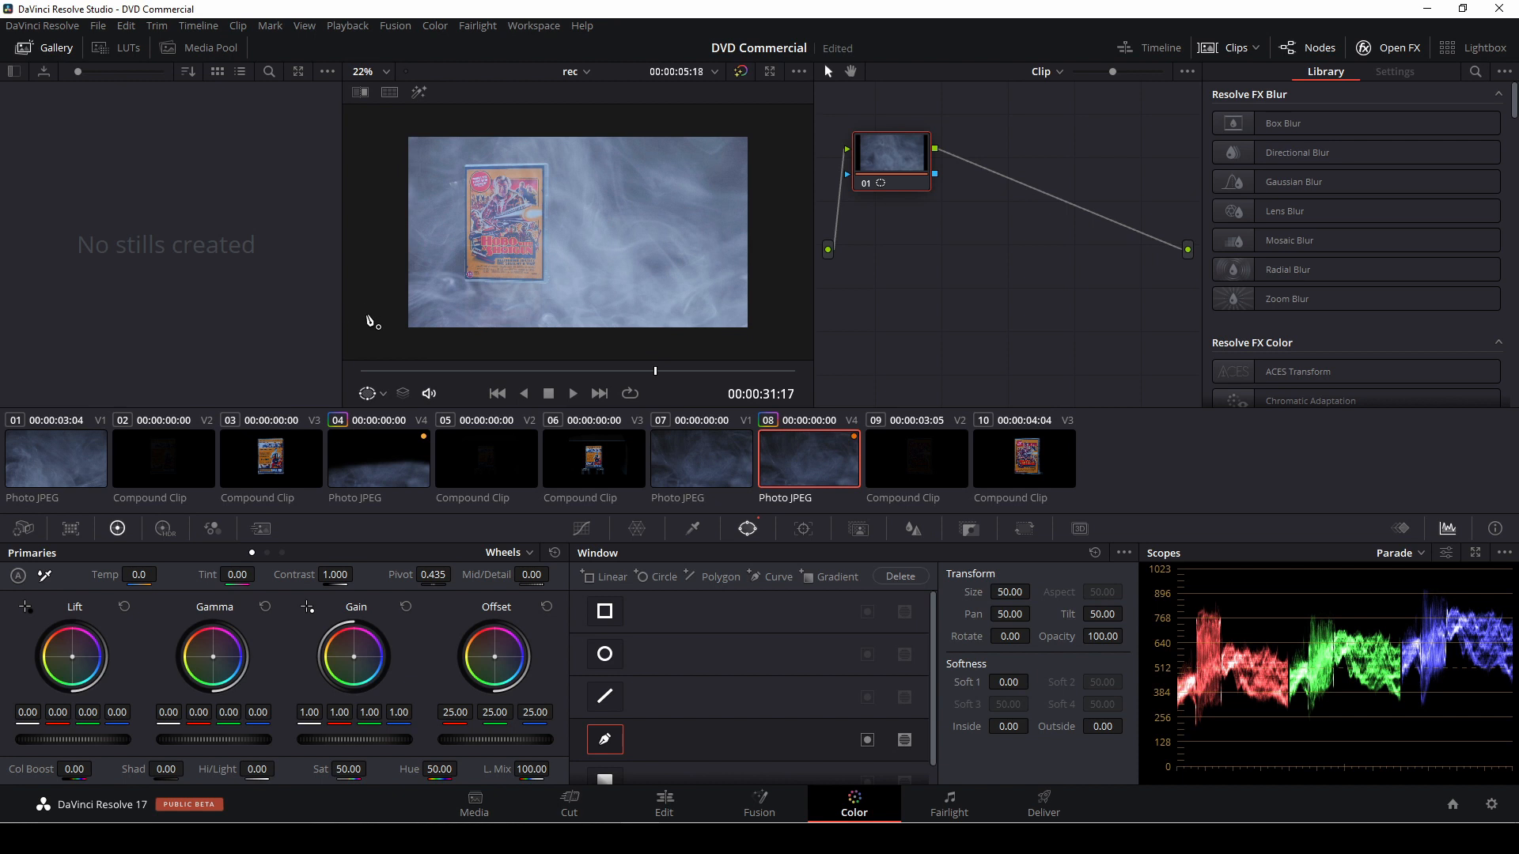
click(363, 320)
drag(401, 268, 443, 244)
click(523, 227)
click(733, 243)
click(798, 291)
click(803, 347)
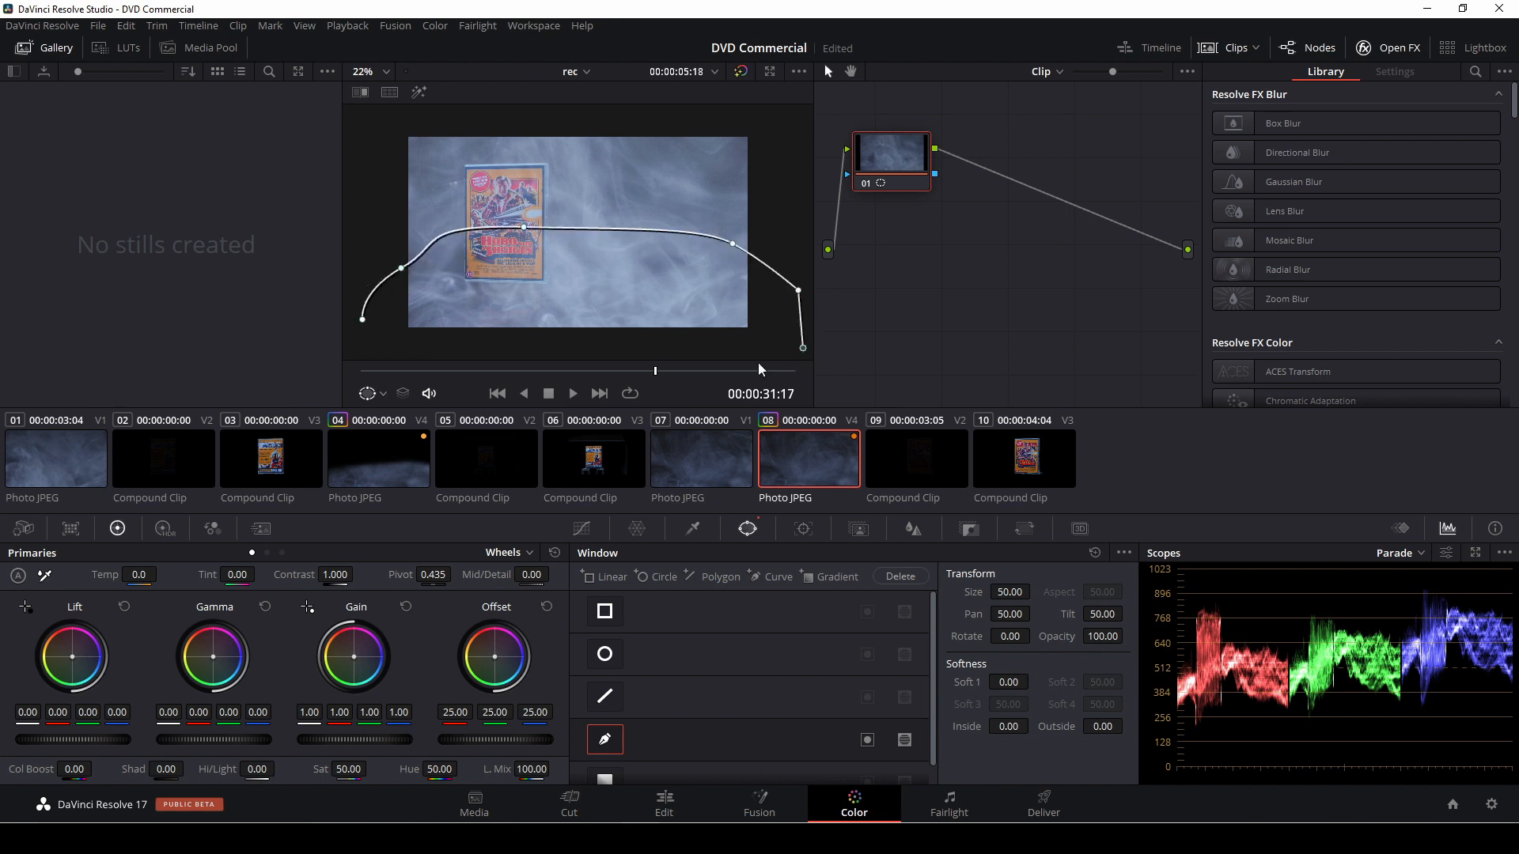
click(527, 350)
click(421, 351)
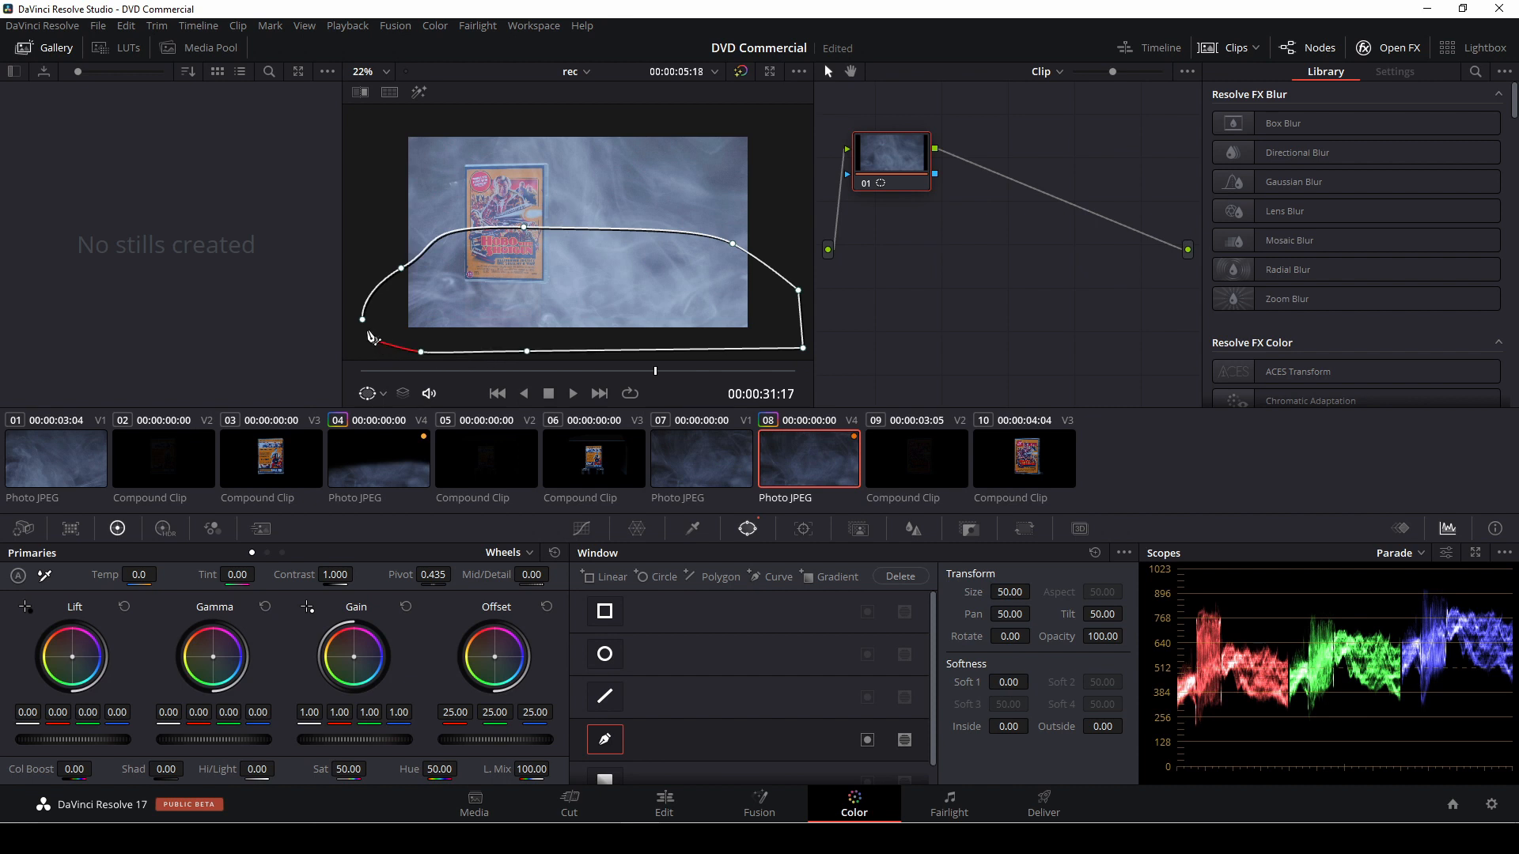
click(374, 340)
click(362, 319)
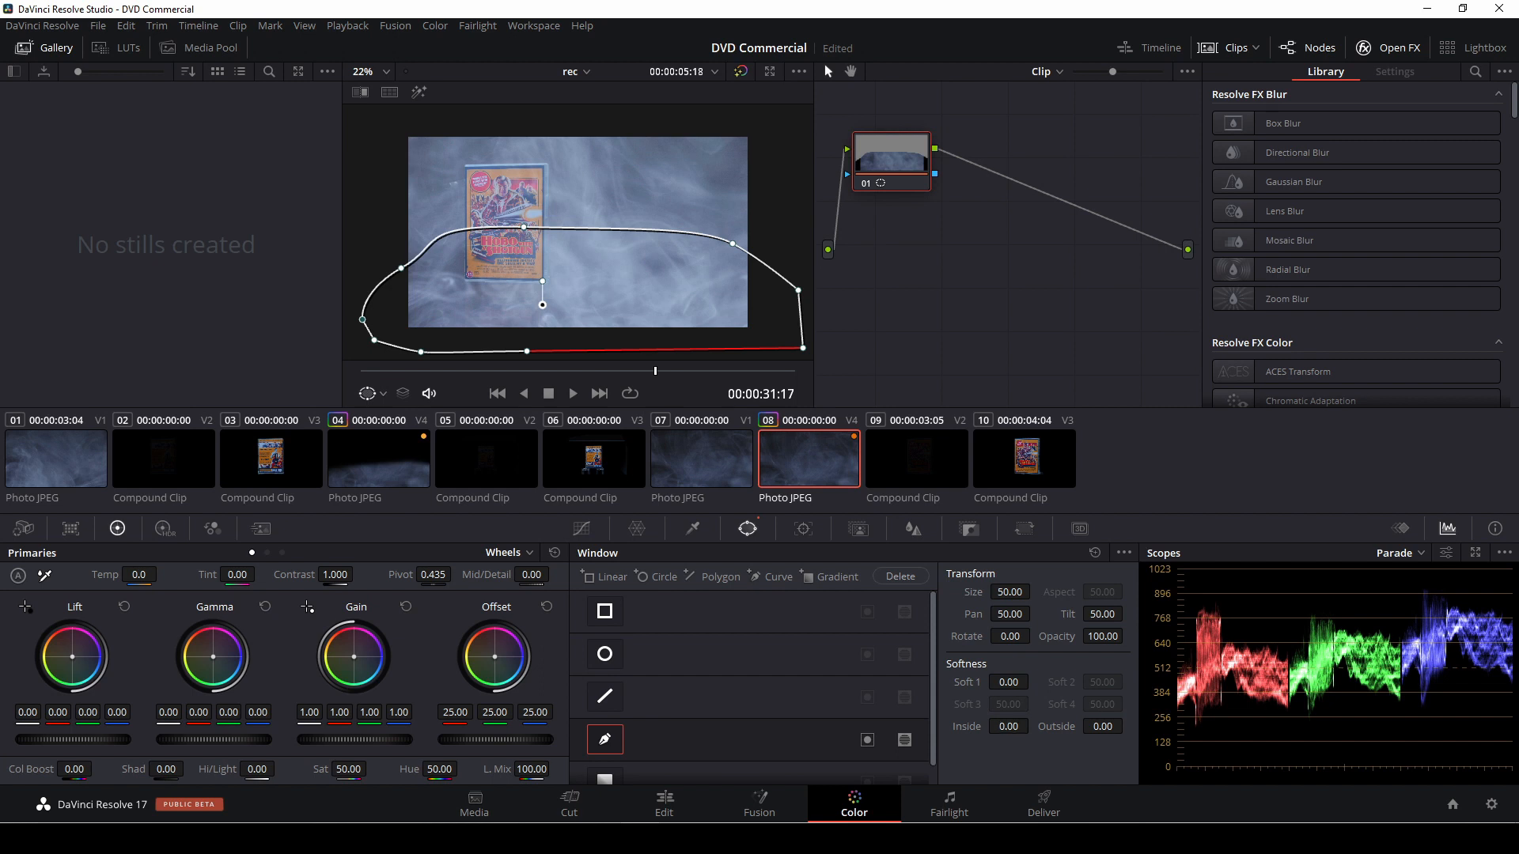
Feather the window with Soft 1 4.82, Inside 1.30 and Outside 0.64, and connect the node's alpha to a new alpha output.
drag(1009, 726, 1123, 726)
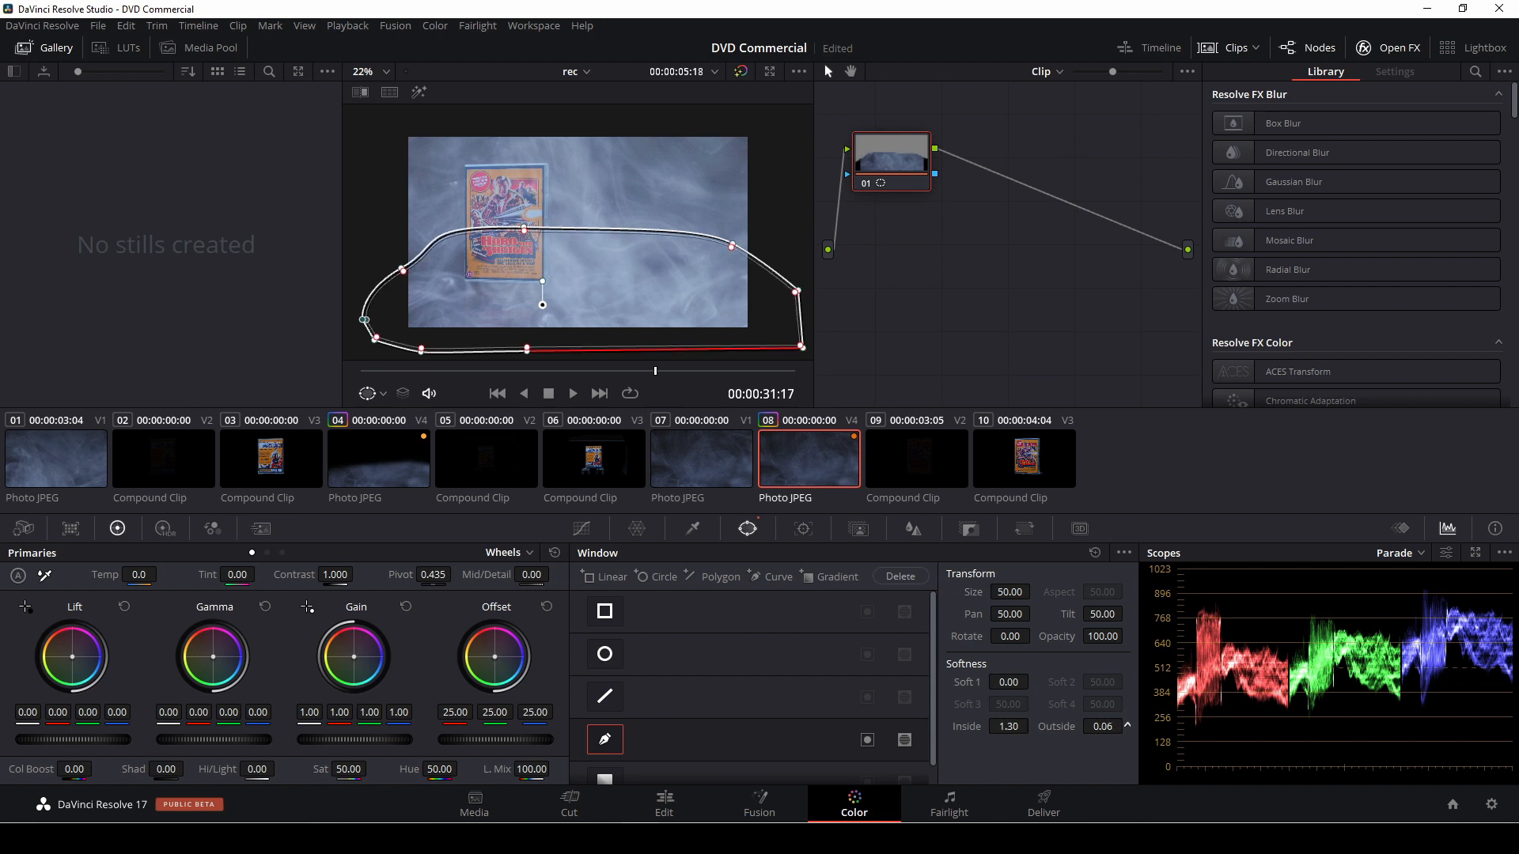
drag(1009, 682, 1052, 681)
right_click(958, 239)
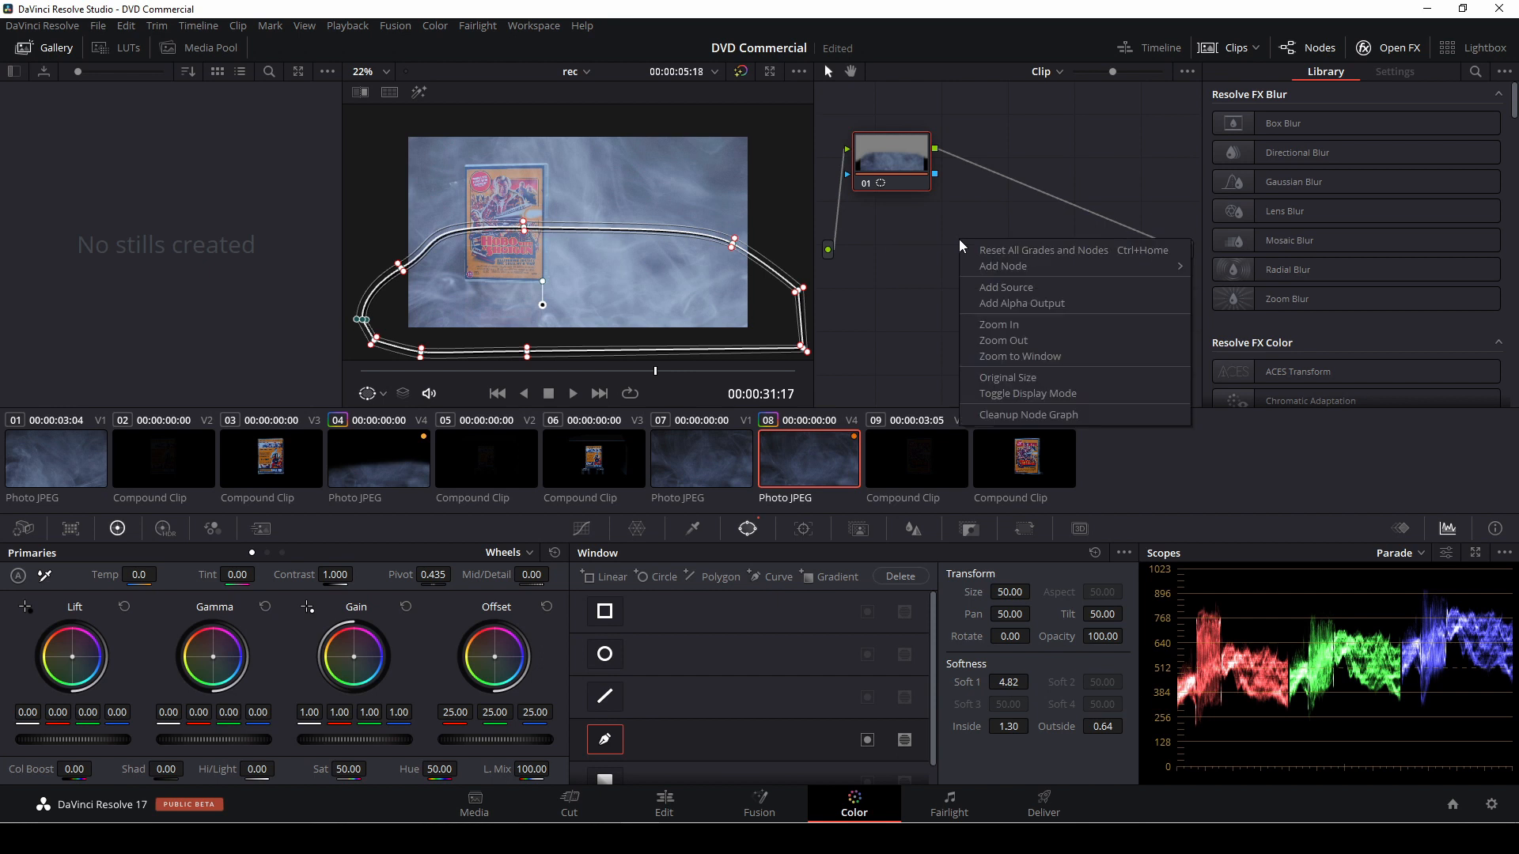
click(1006, 302)
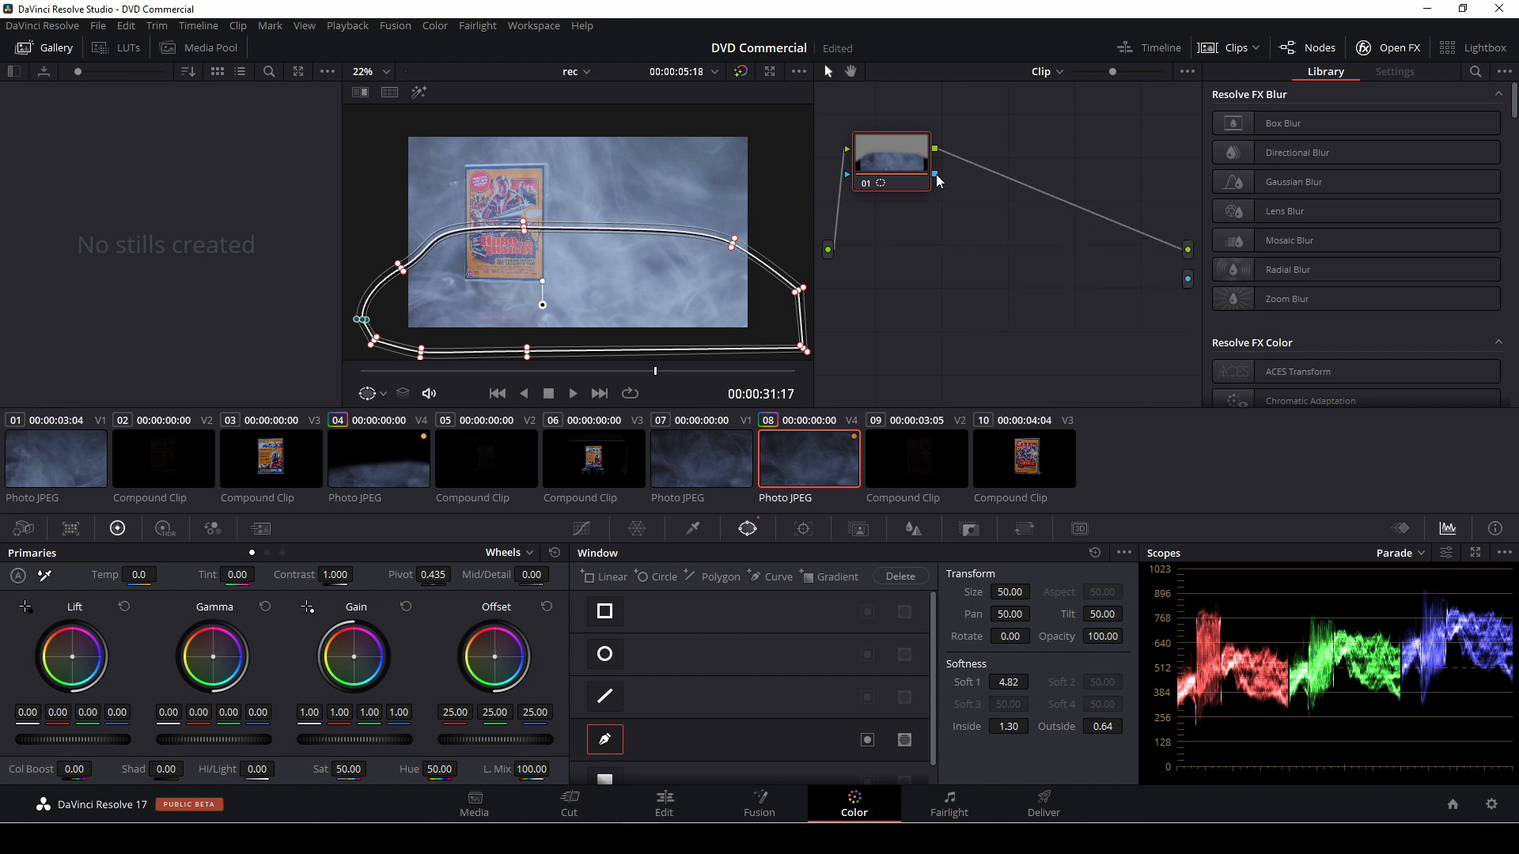
drag(937, 174, 1173, 292)
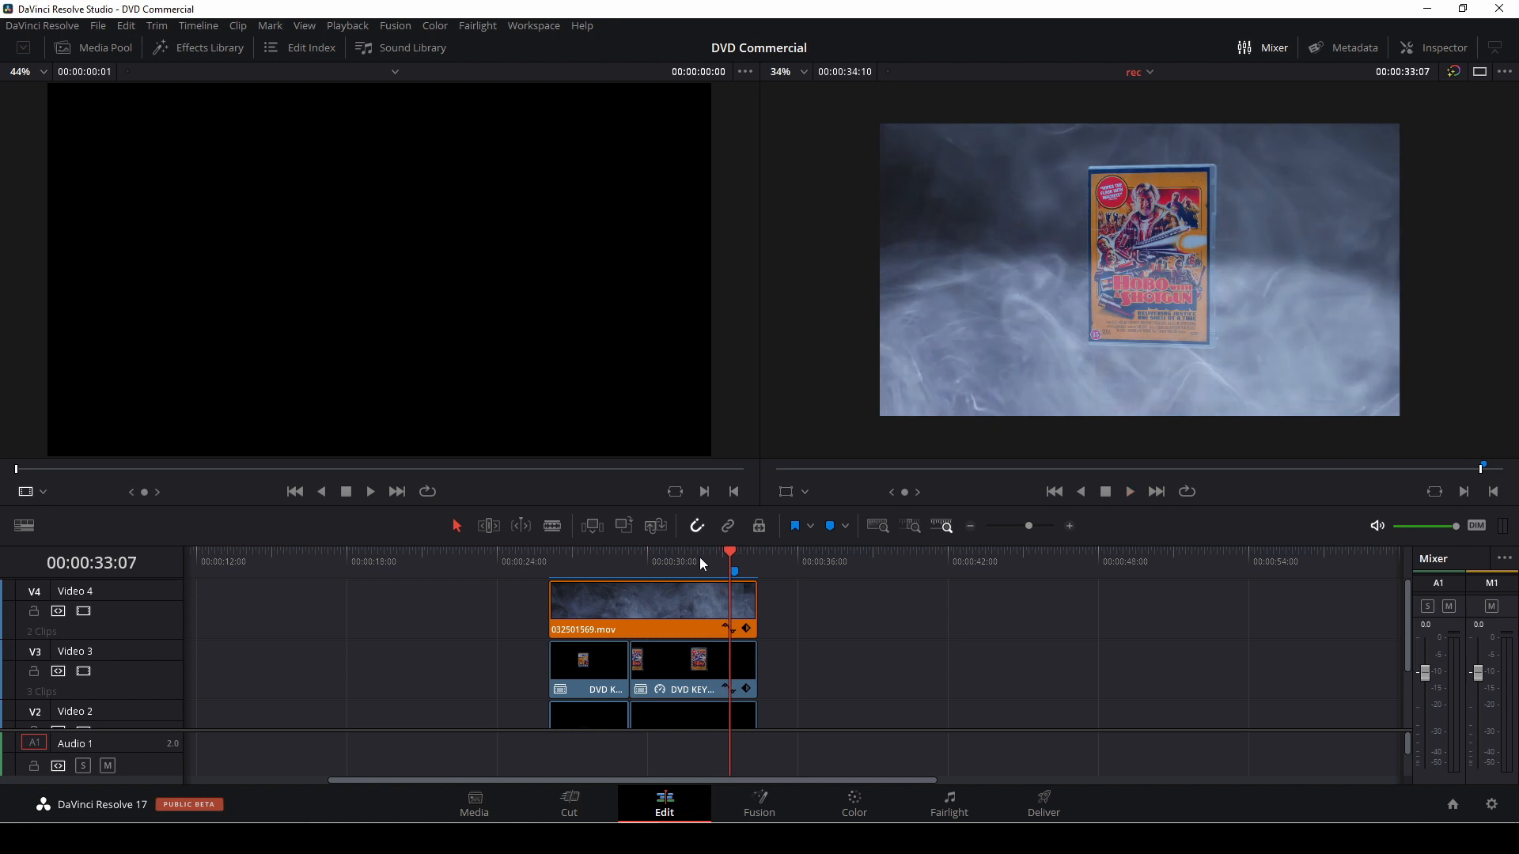
Play the masked foreground smoke in the edit timeline from around the start of the frozen case clips.
click(659, 558)
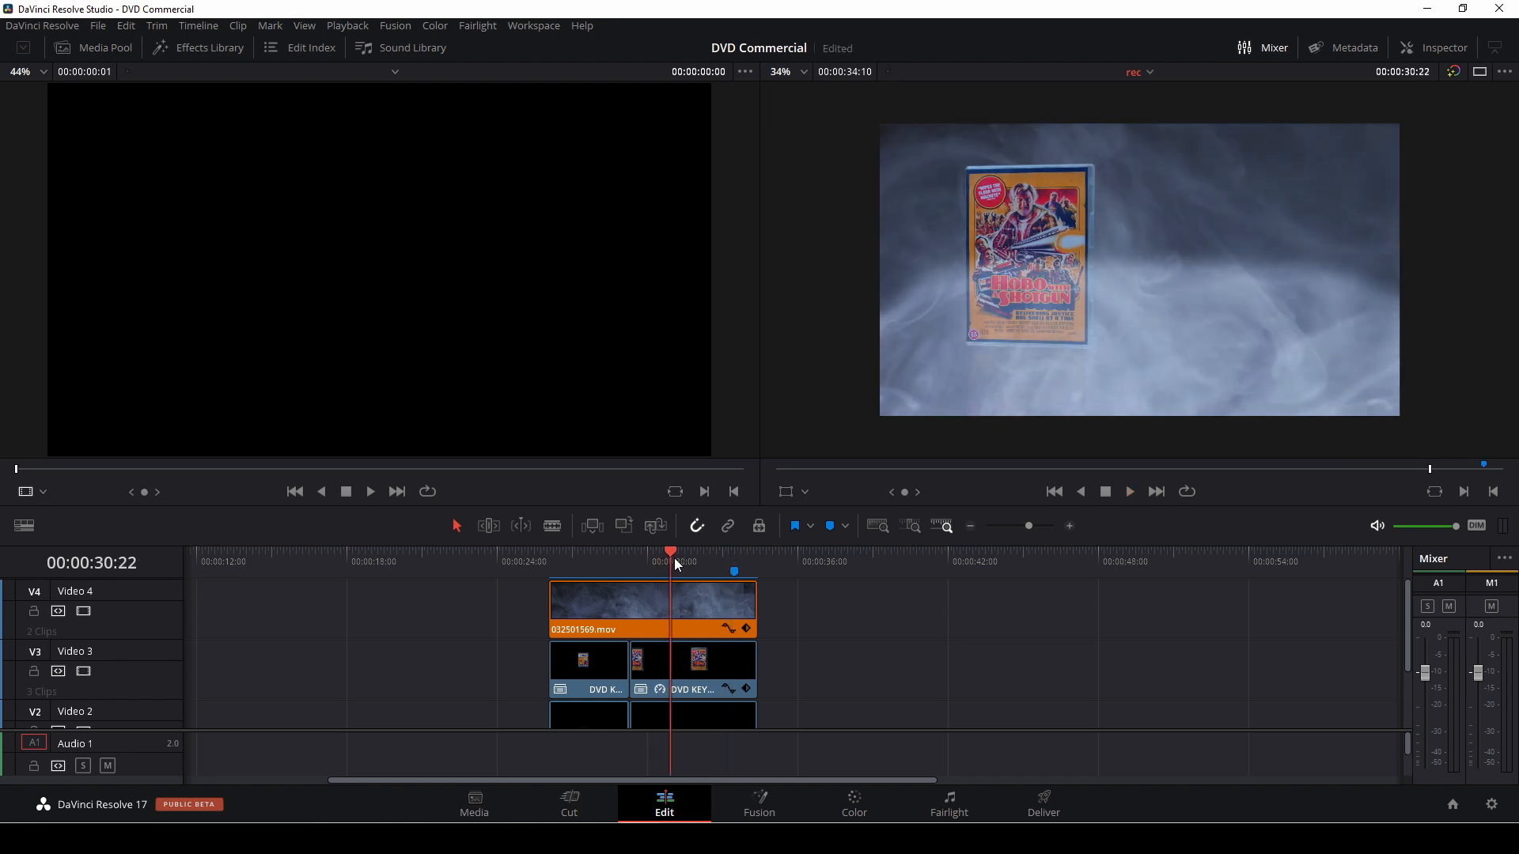
click(628, 557)
key(space)
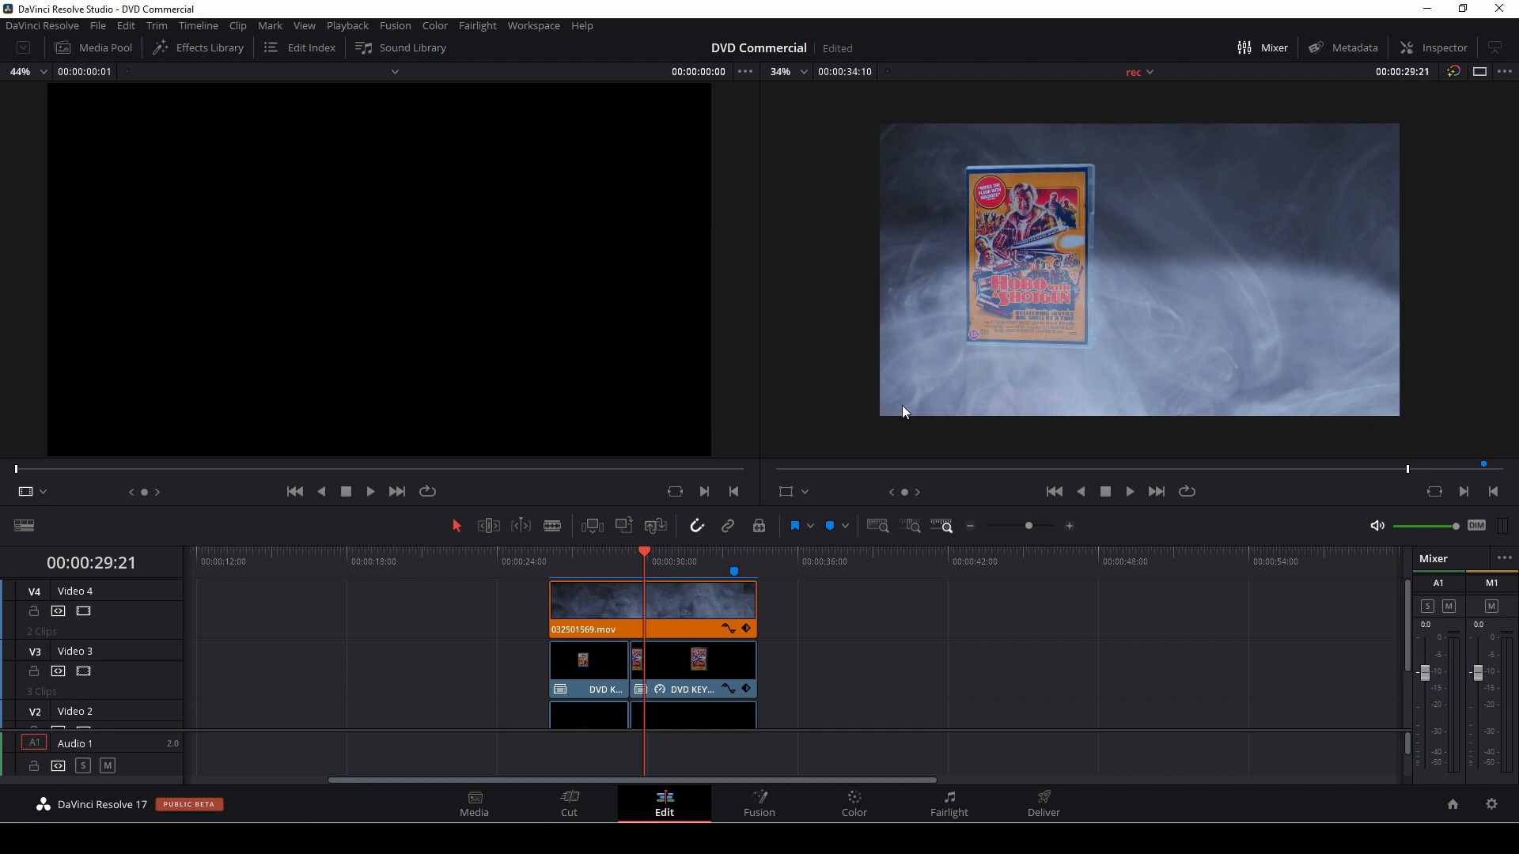
Move the upper smoke clip to Video 5 and add a Text+ title on Video 4 from 00:00:29:21 to 00:00:34:10.
drag(672, 597, 668, 580)
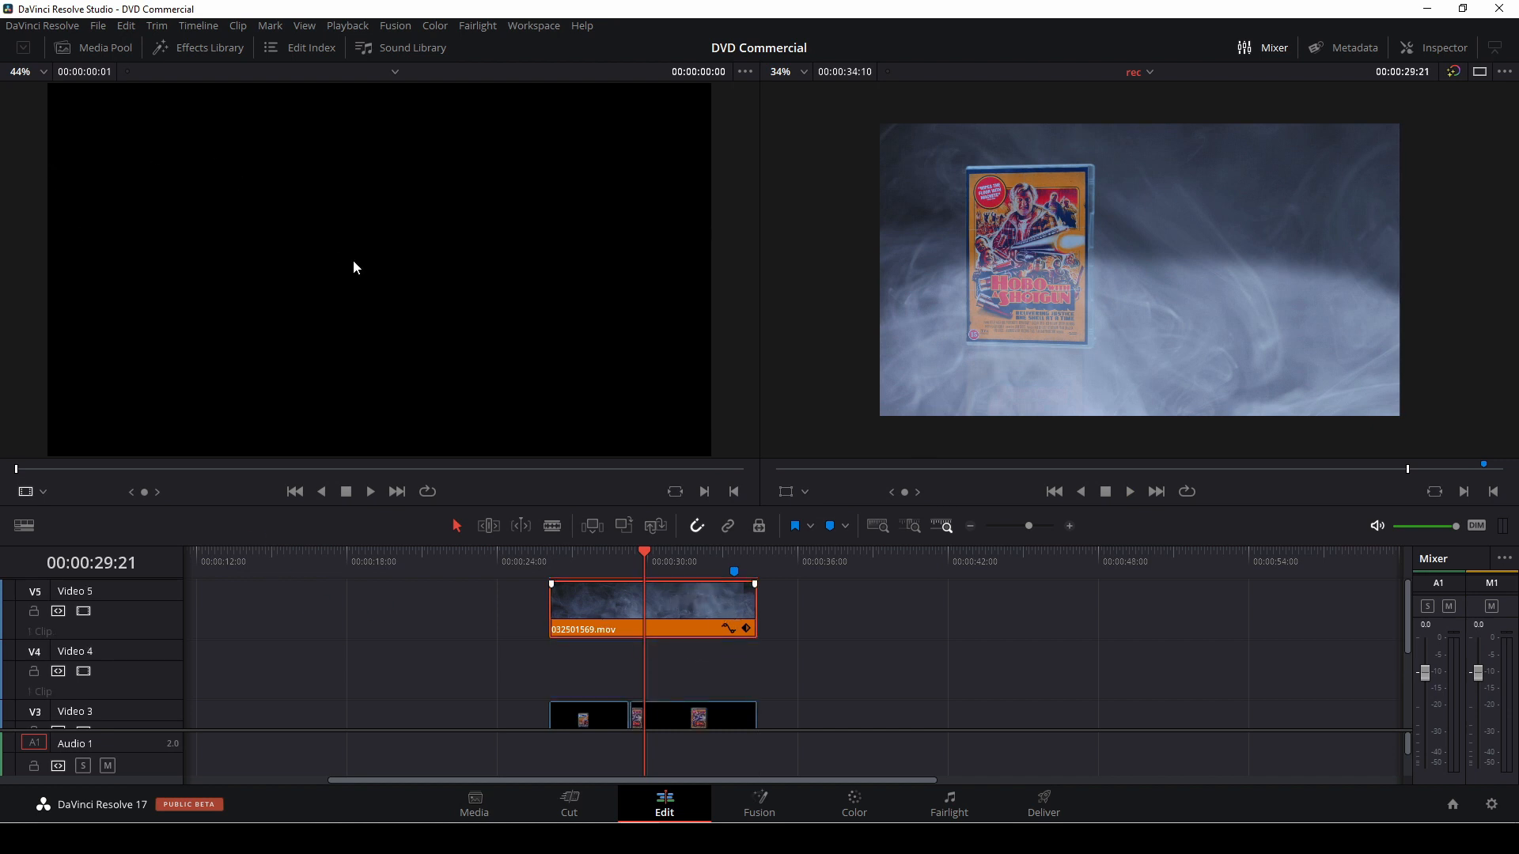
click(190, 48)
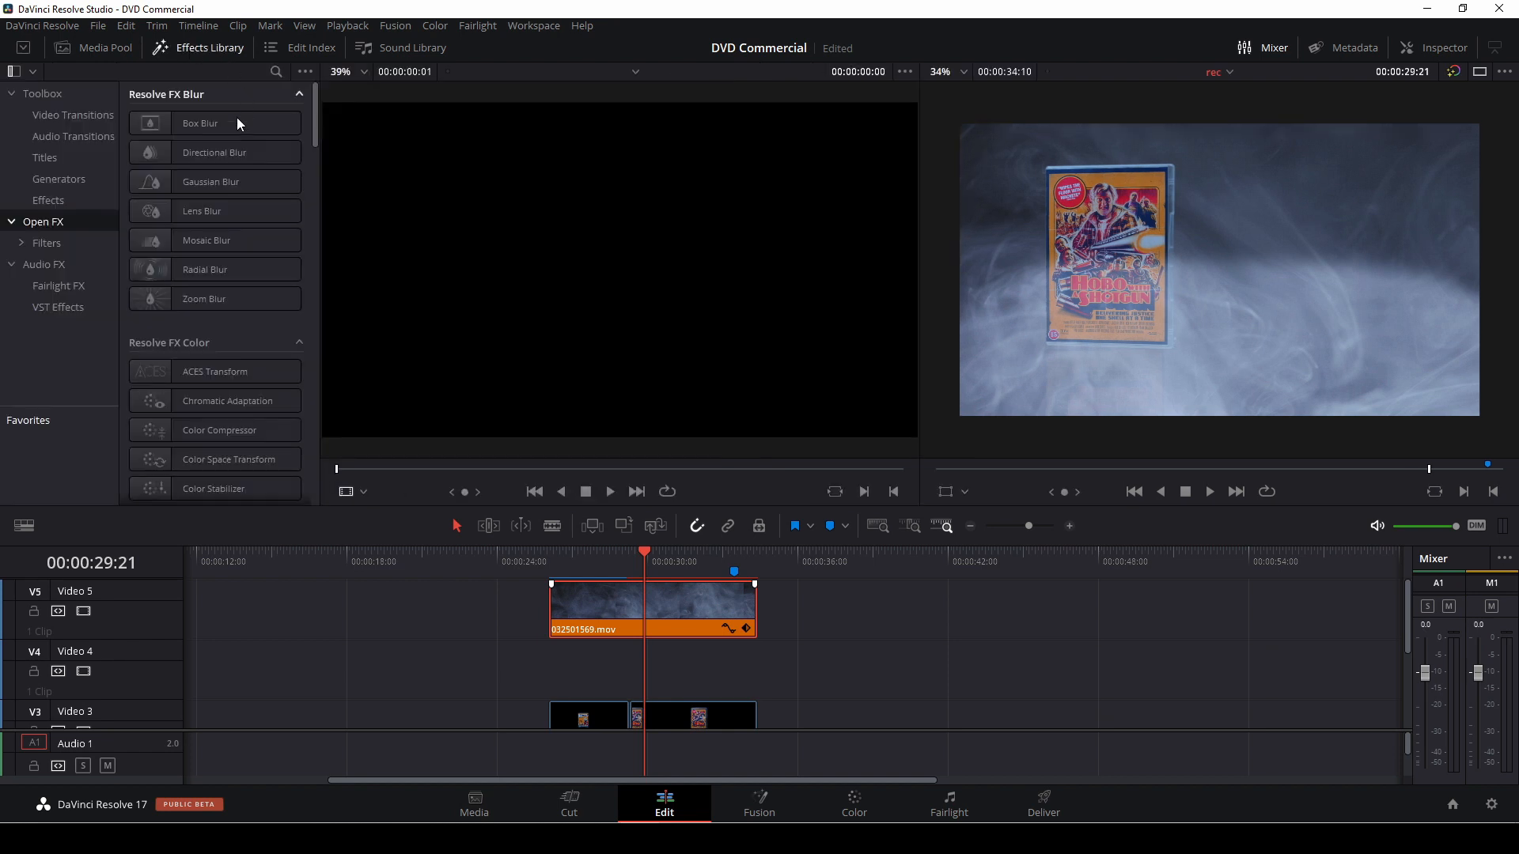
click(54, 159)
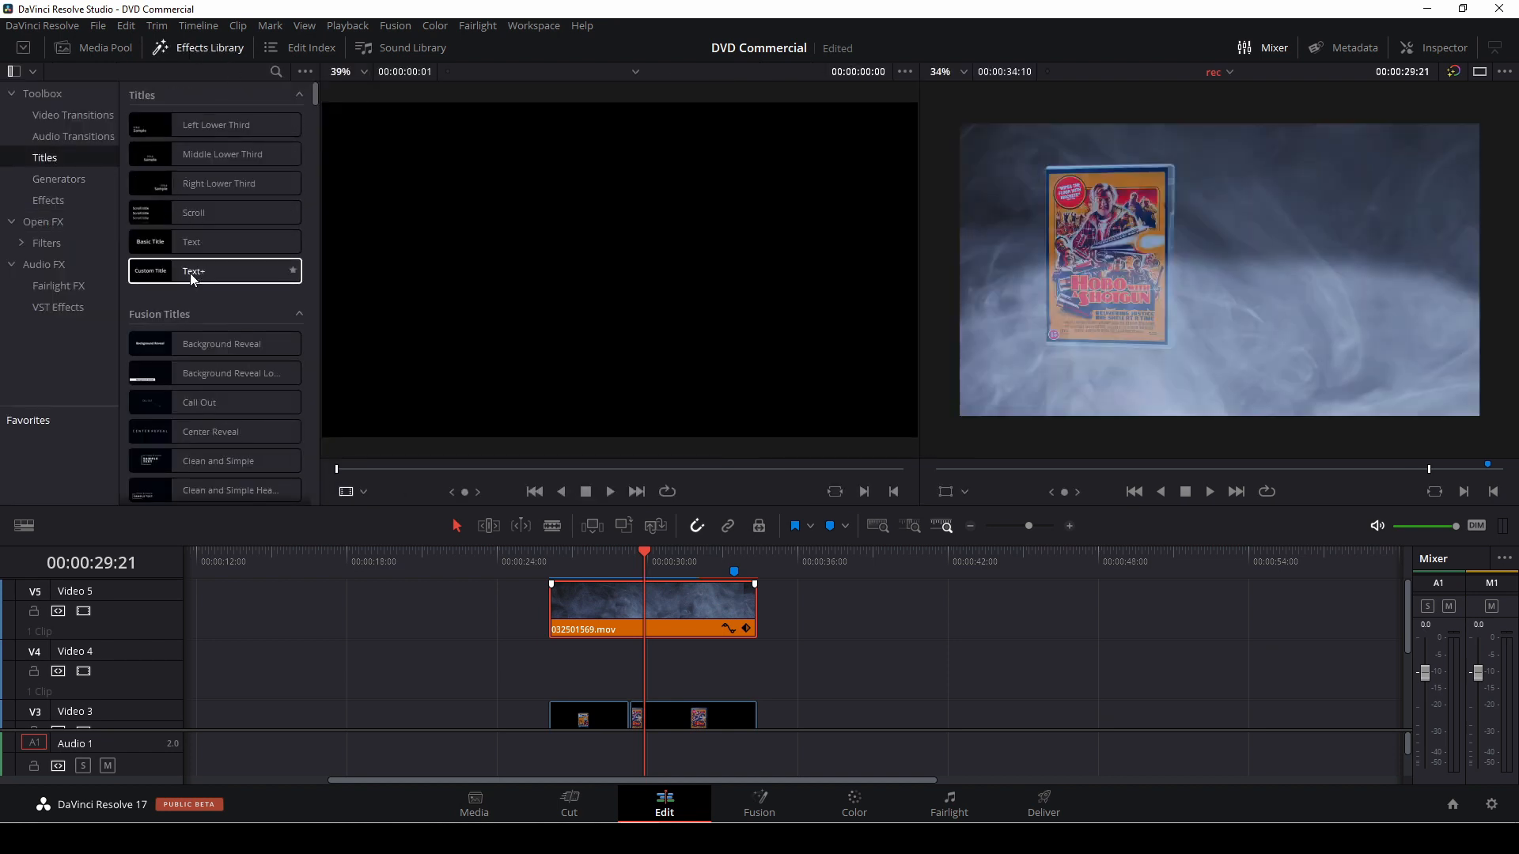
drag(184, 269, 675, 658)
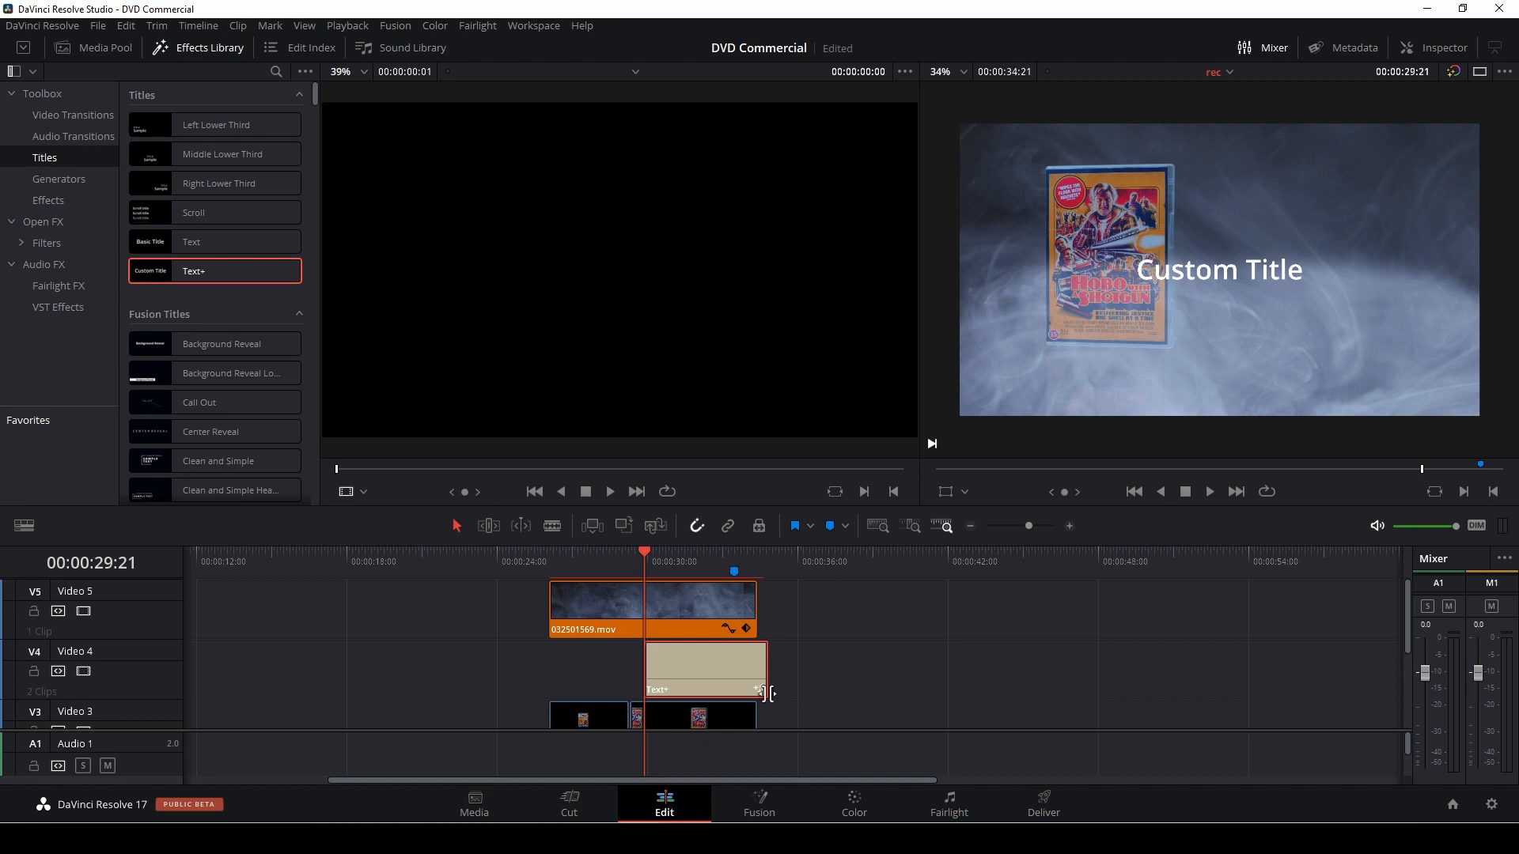
drag(765, 671, 754, 673)
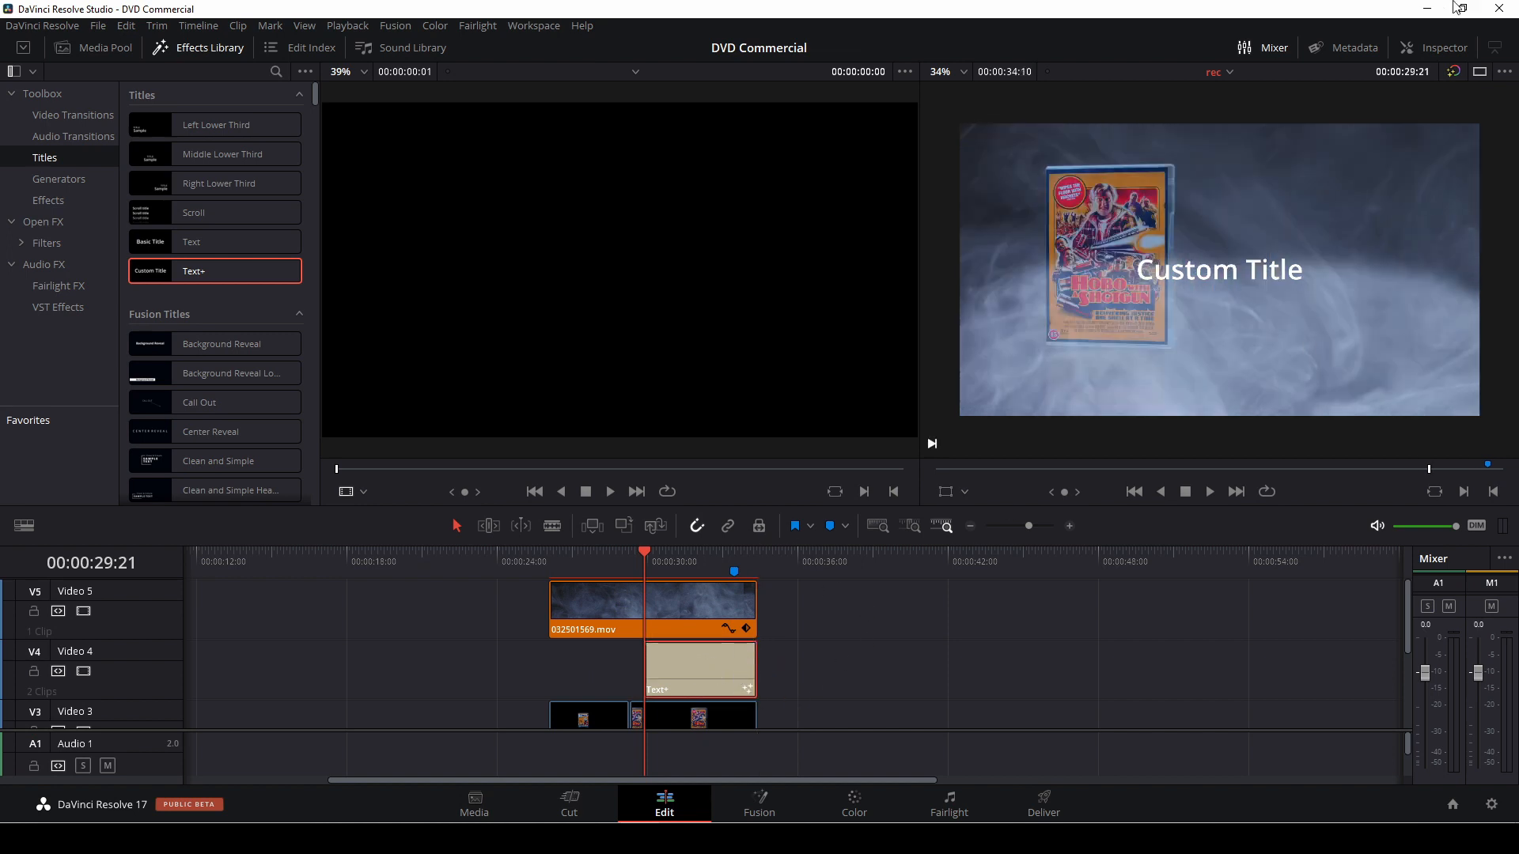
Replace the Text+ placeholder with "BAD-ASS PERFECT", including the quotation marks.
click(1435, 47)
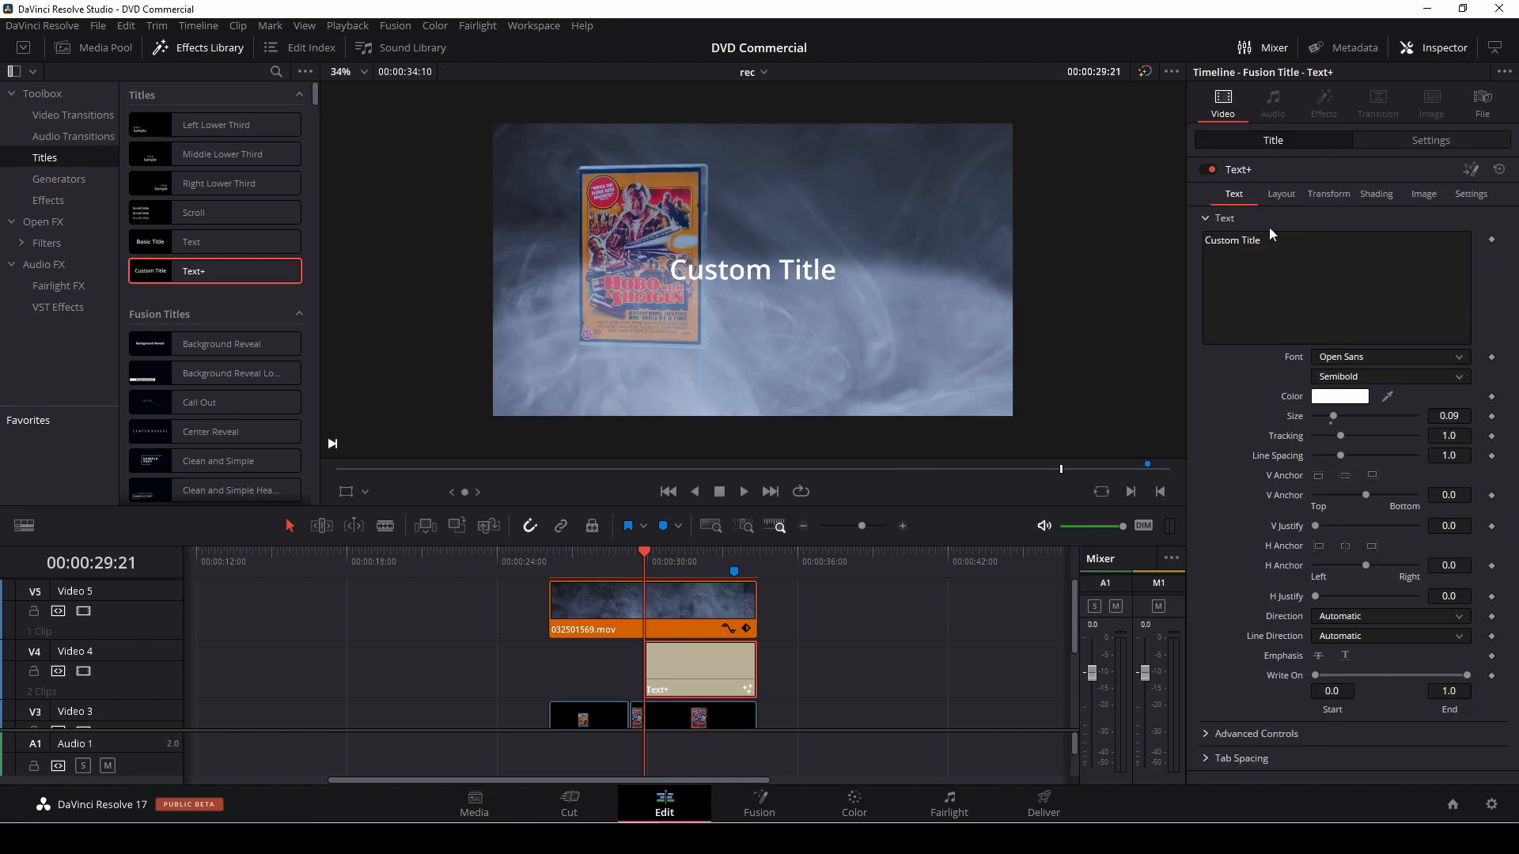
click(1305, 242)
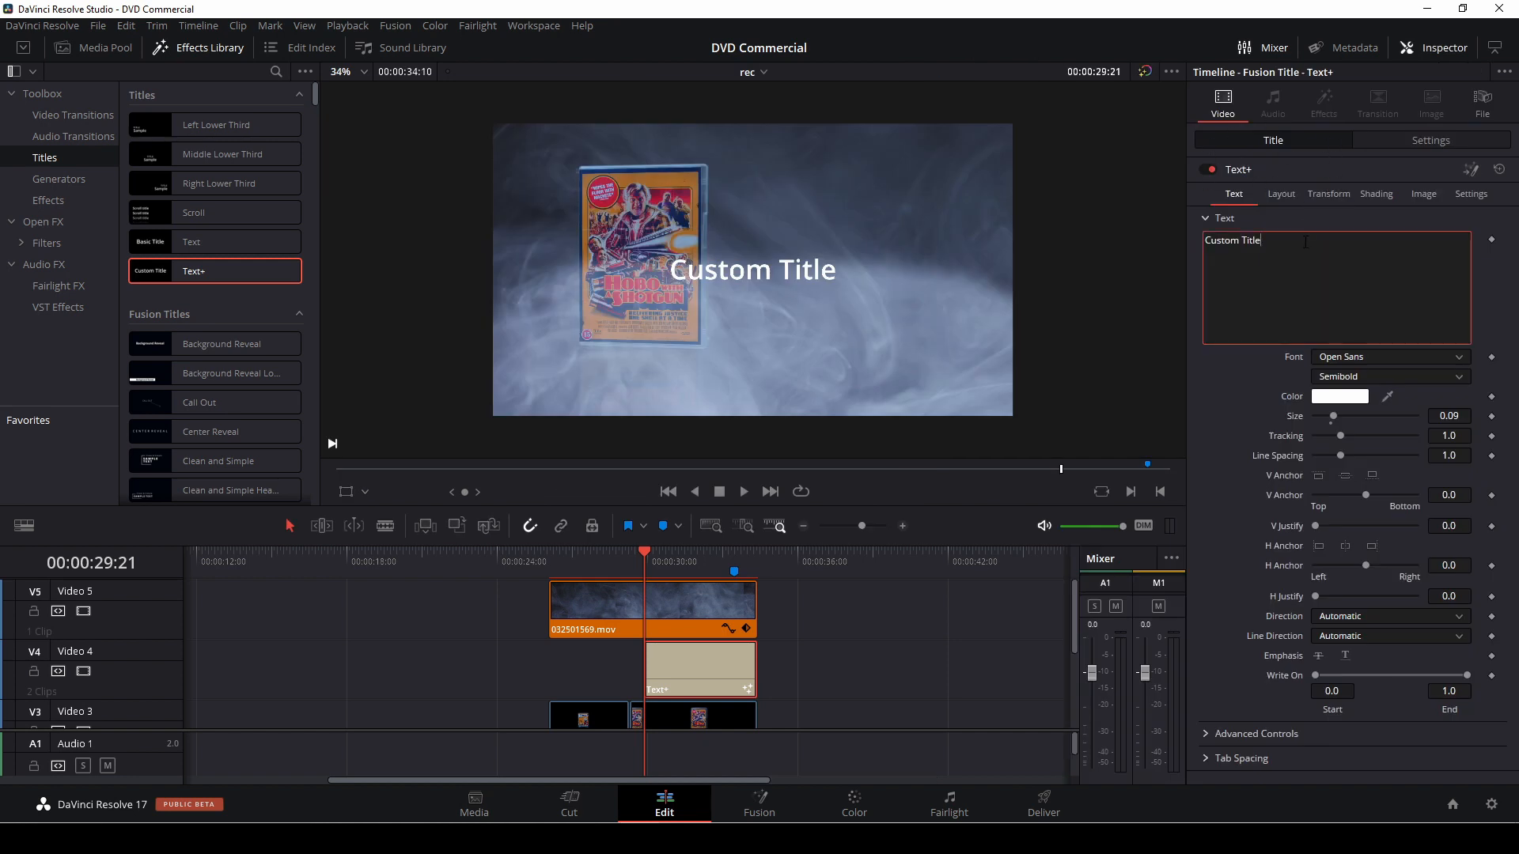
key(BackSpace)
key(BackSpace)
key(BackSpace)
key(BackSpace)
key(BackSpace)
key(BackSpace)
key(BackSpace)
key(BackSpace)
key(BackSpace)
key(BackSpace)
key(BackSpace)
key(BackSpace)
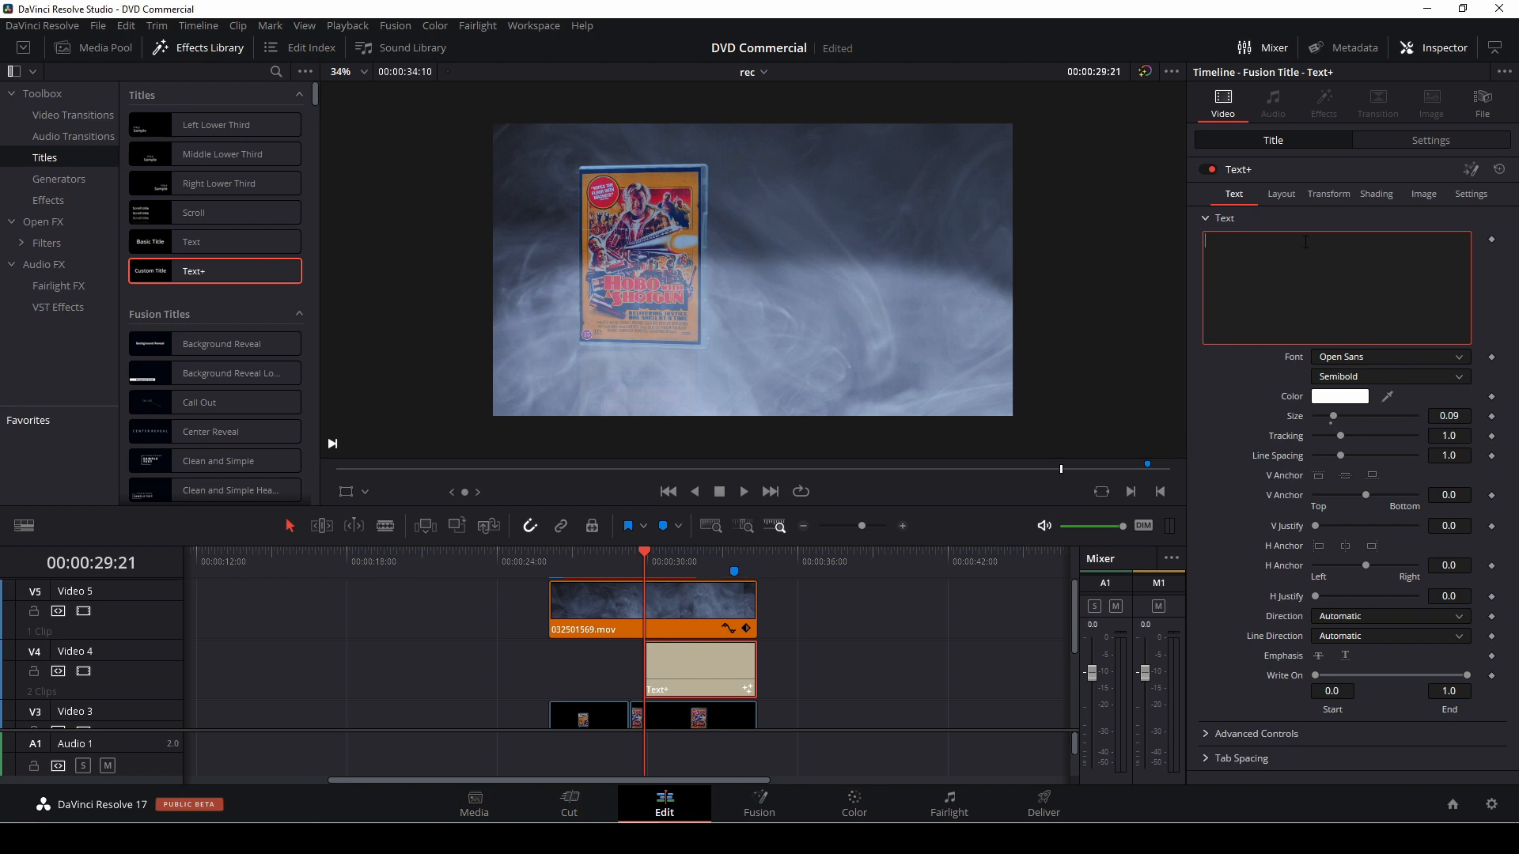
text(#)
key(BackSpace)
text("BAD-ASS P)
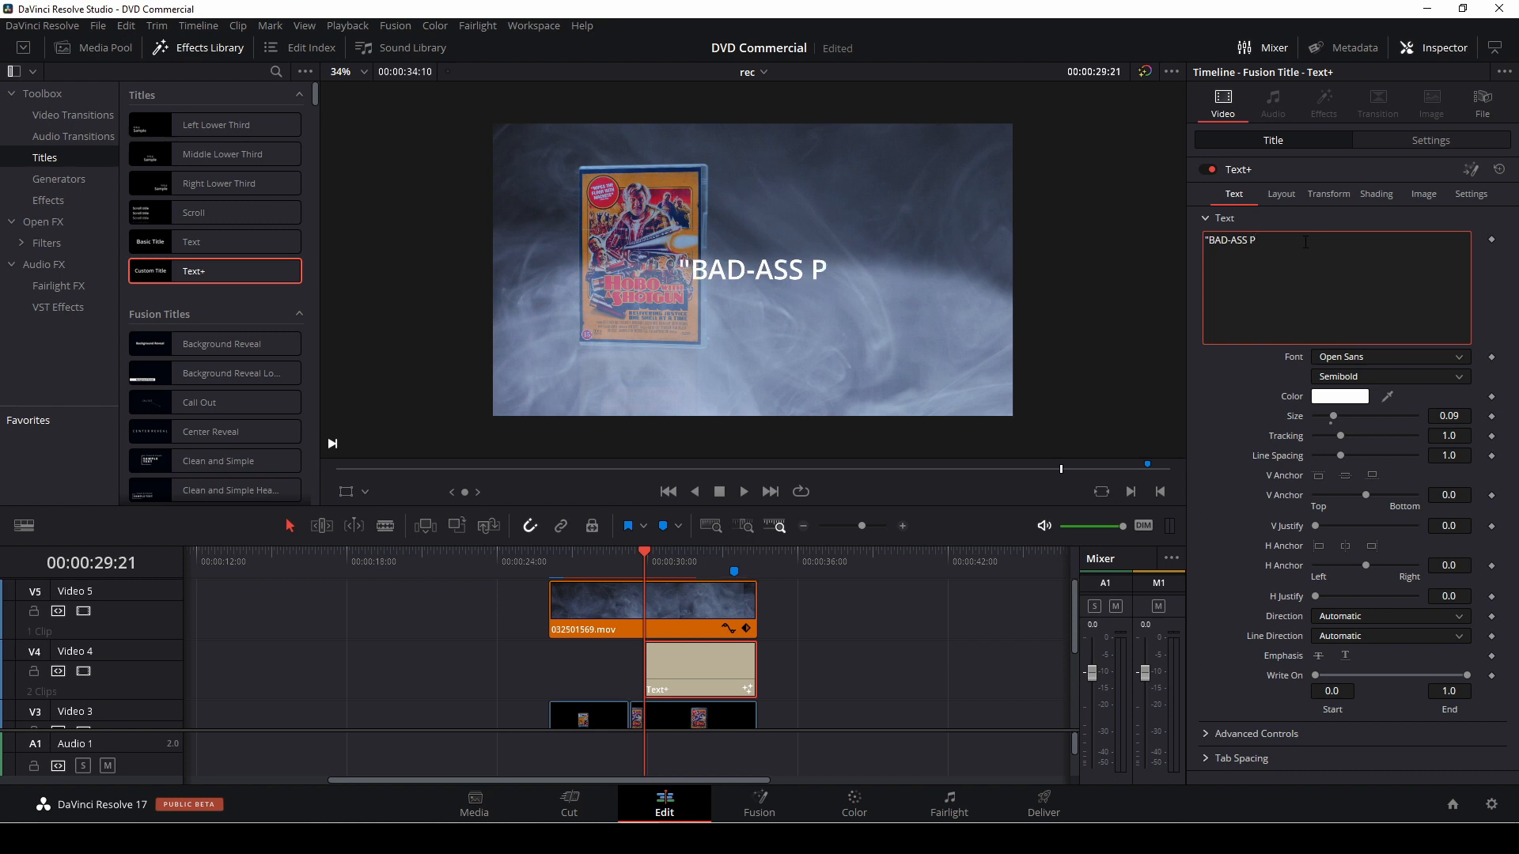
text(ER)
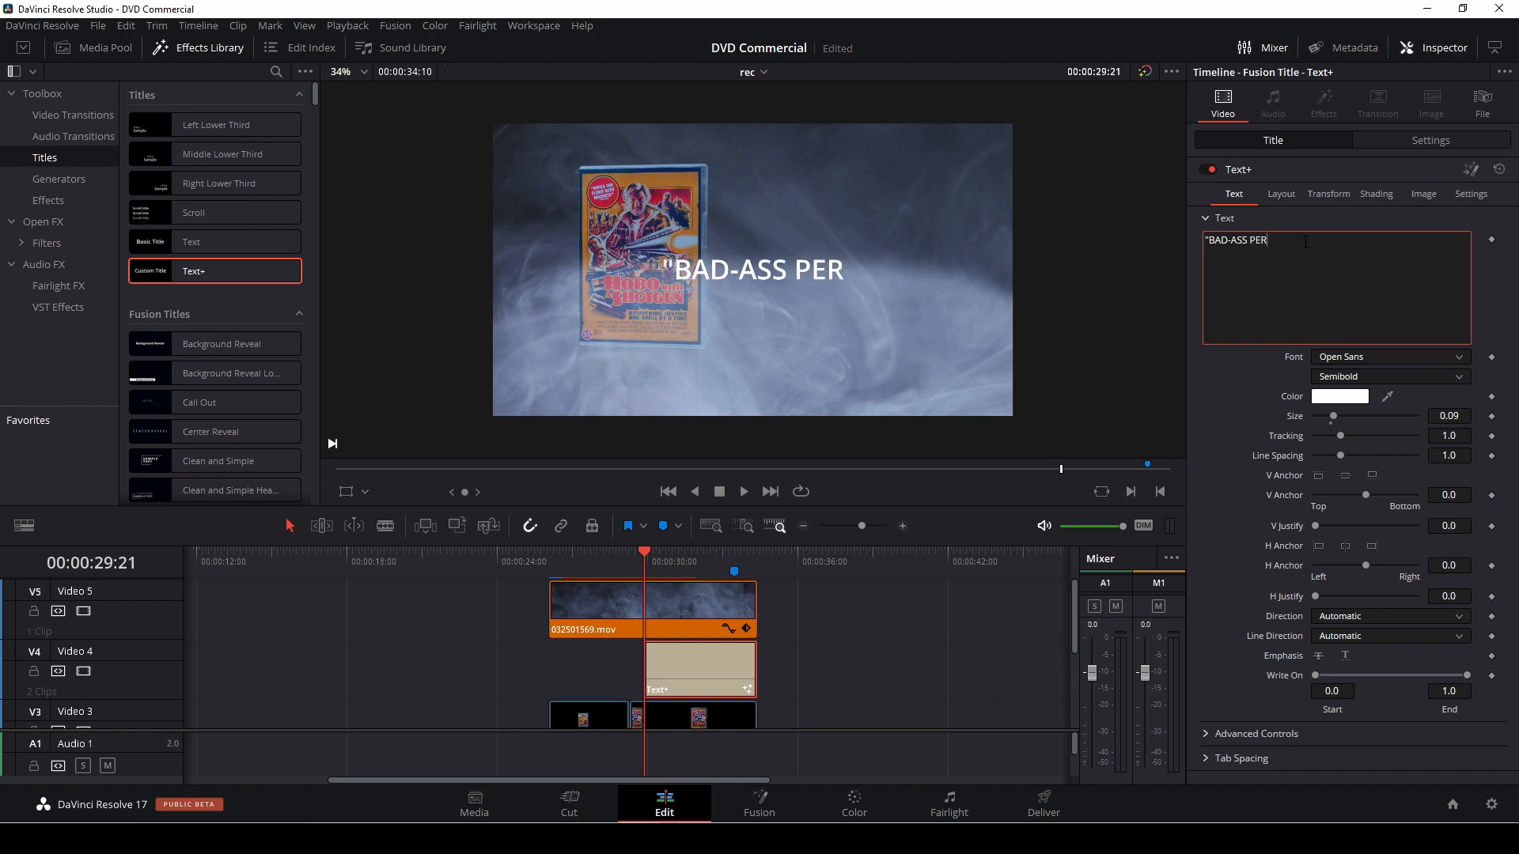
text(FE)
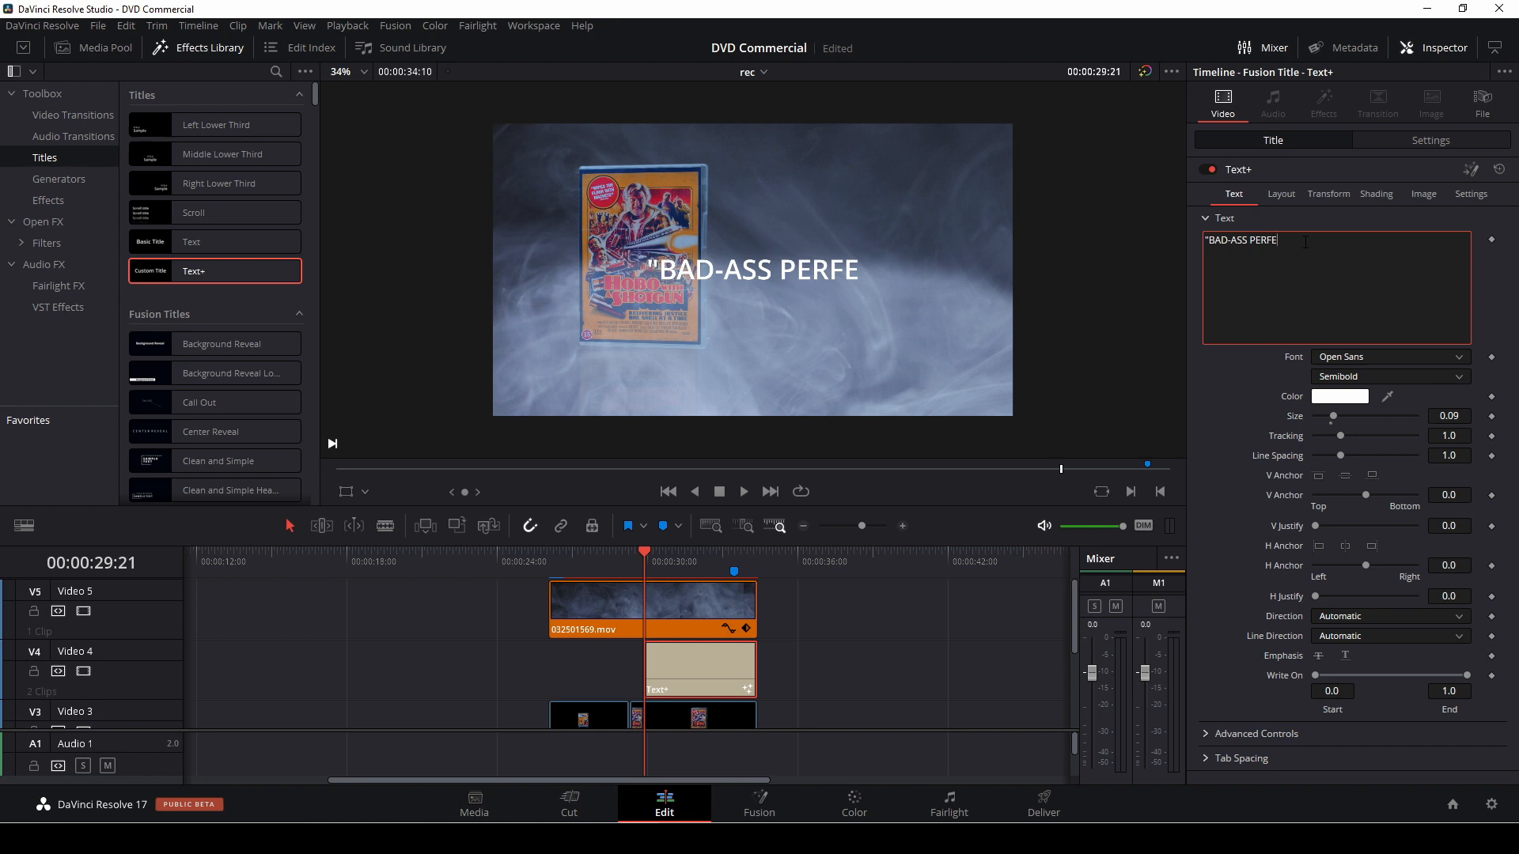
text(CT)
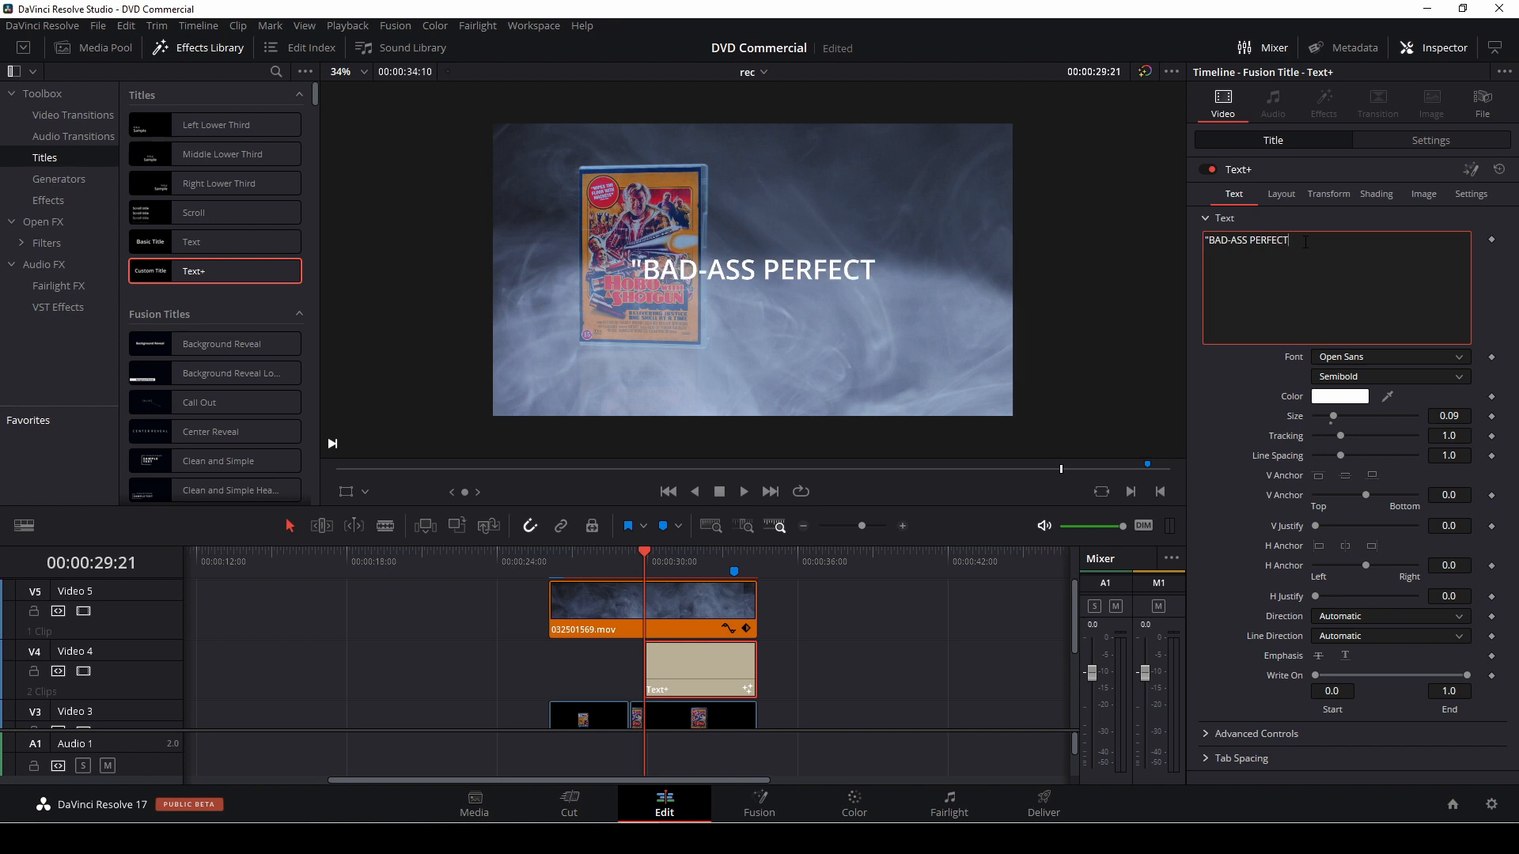
text(")
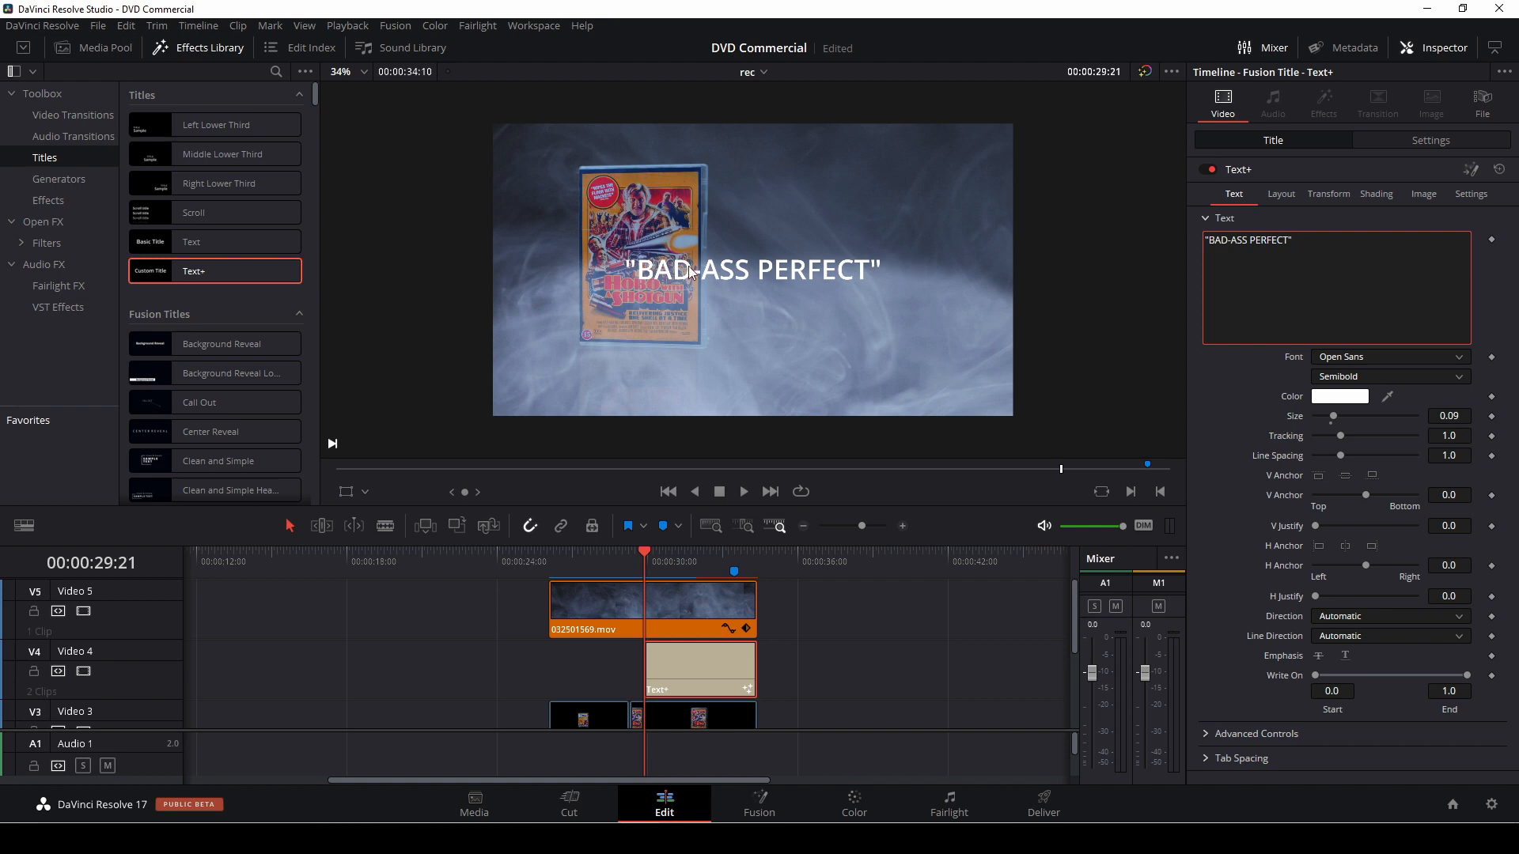
Color the title orange #9b6229, sampled from the DVD cover, and move it into the empty smoke area beside the case.
click(1334, 398)
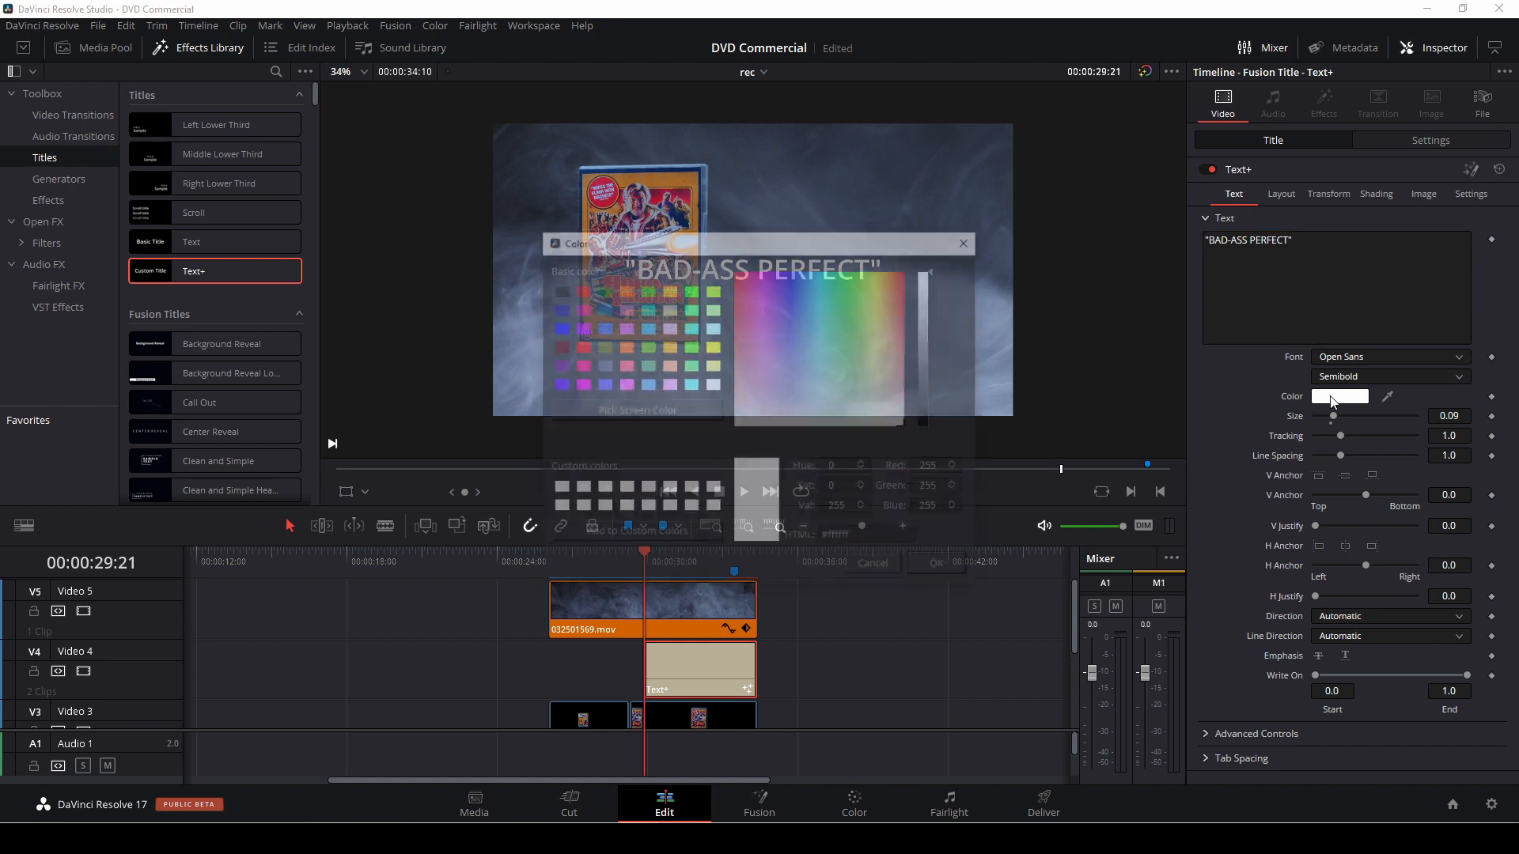
drag(762, 252, 1048, 200)
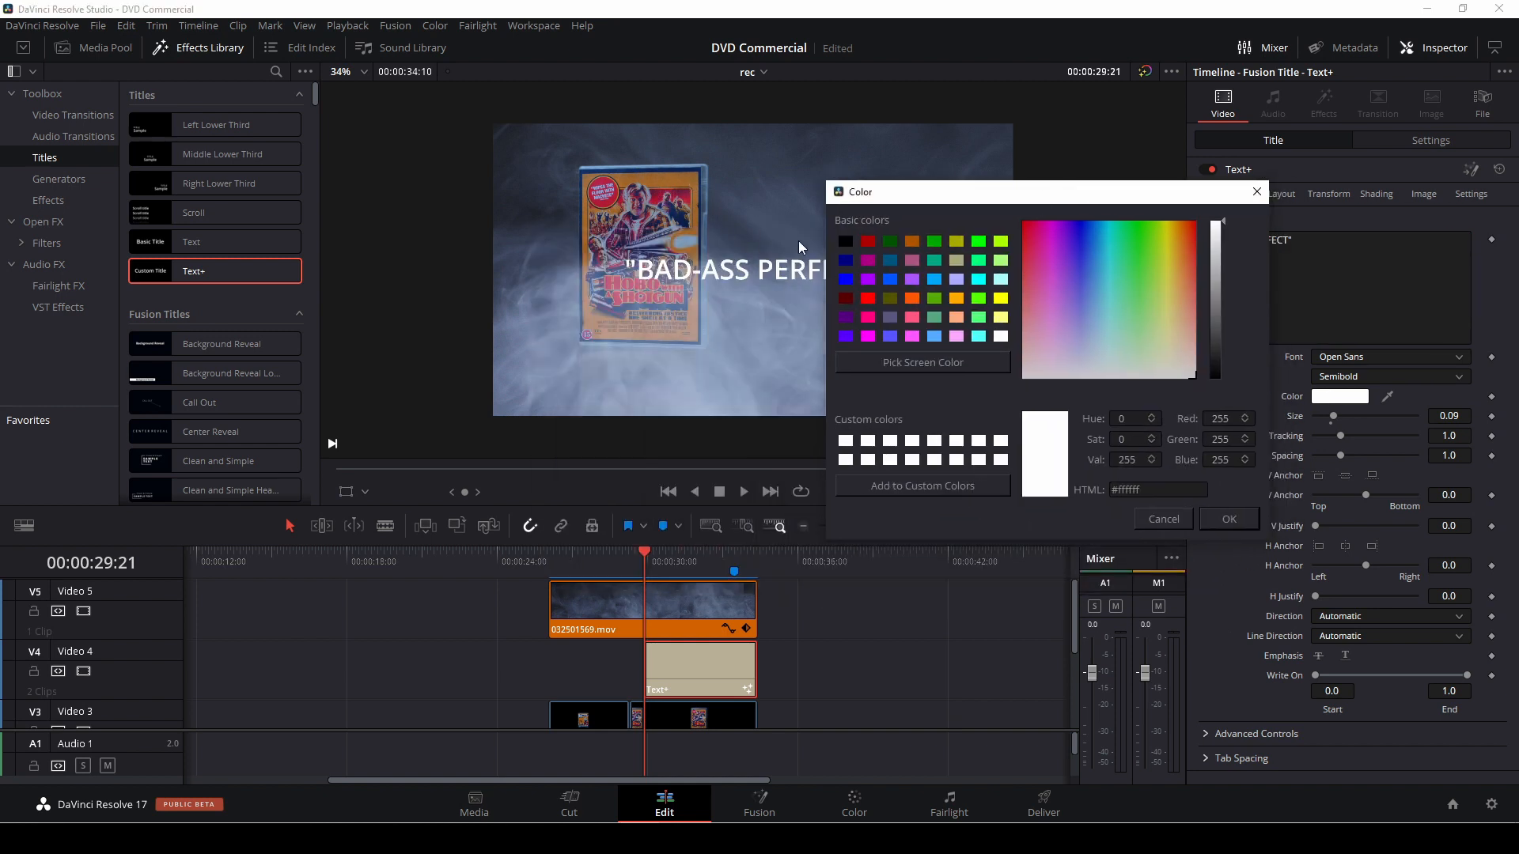
click(927, 364)
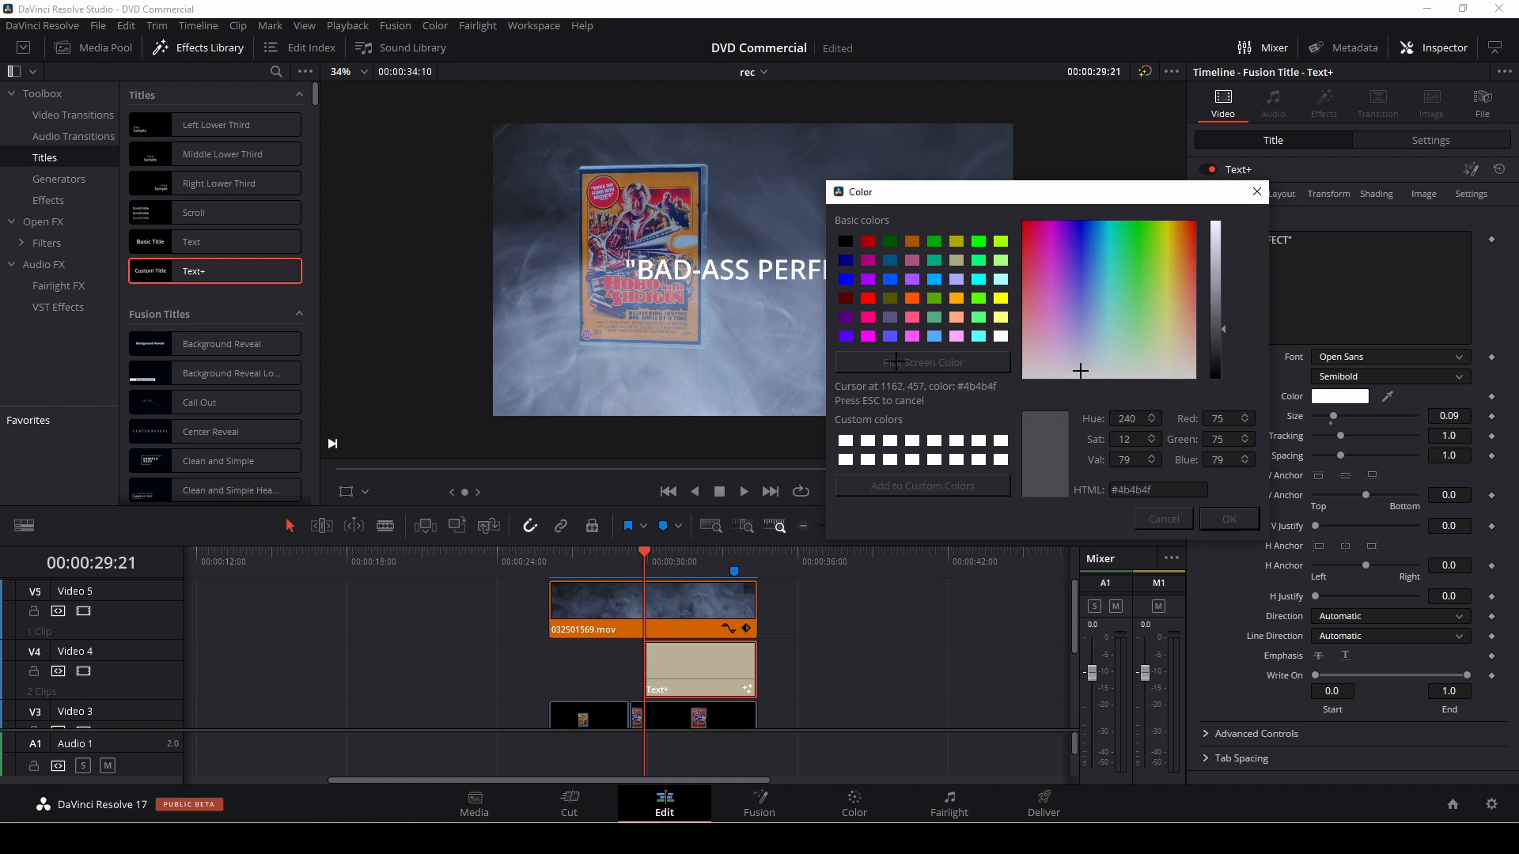
click(678, 177)
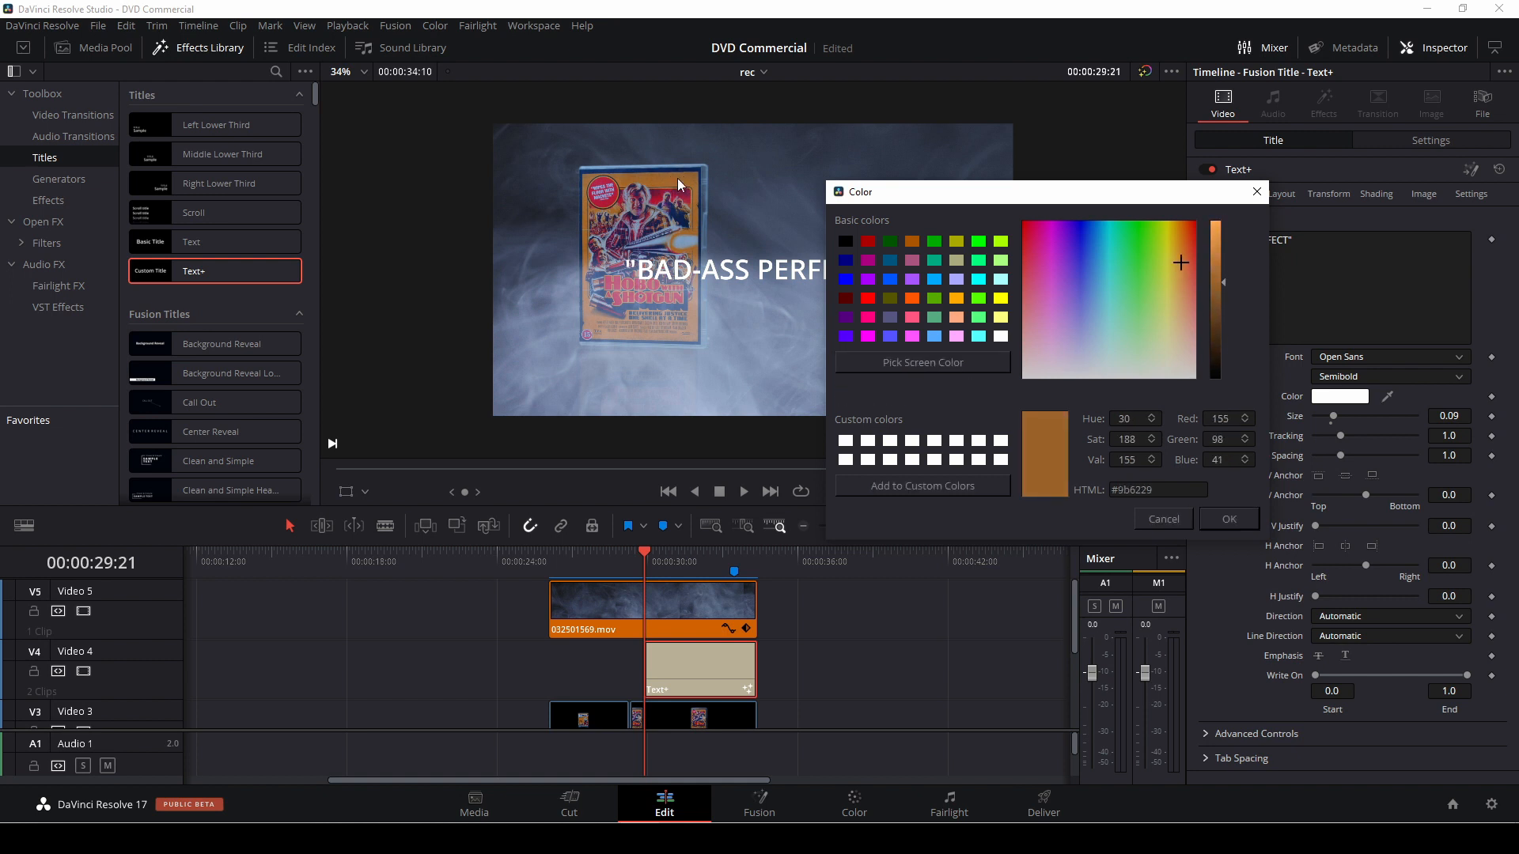
click(1246, 519)
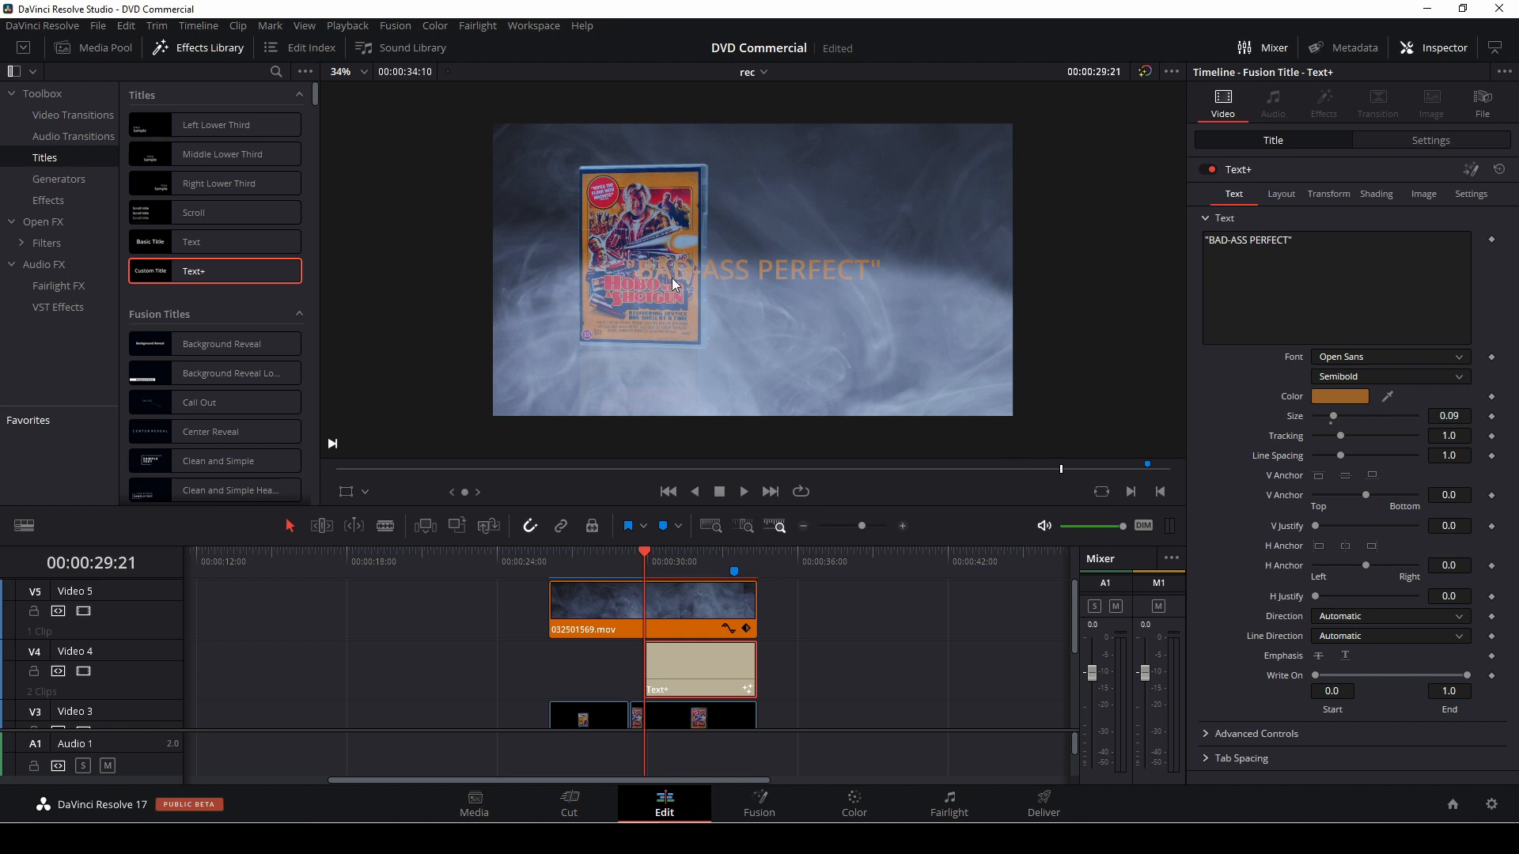
click(346, 491)
drag(704, 275, 806, 245)
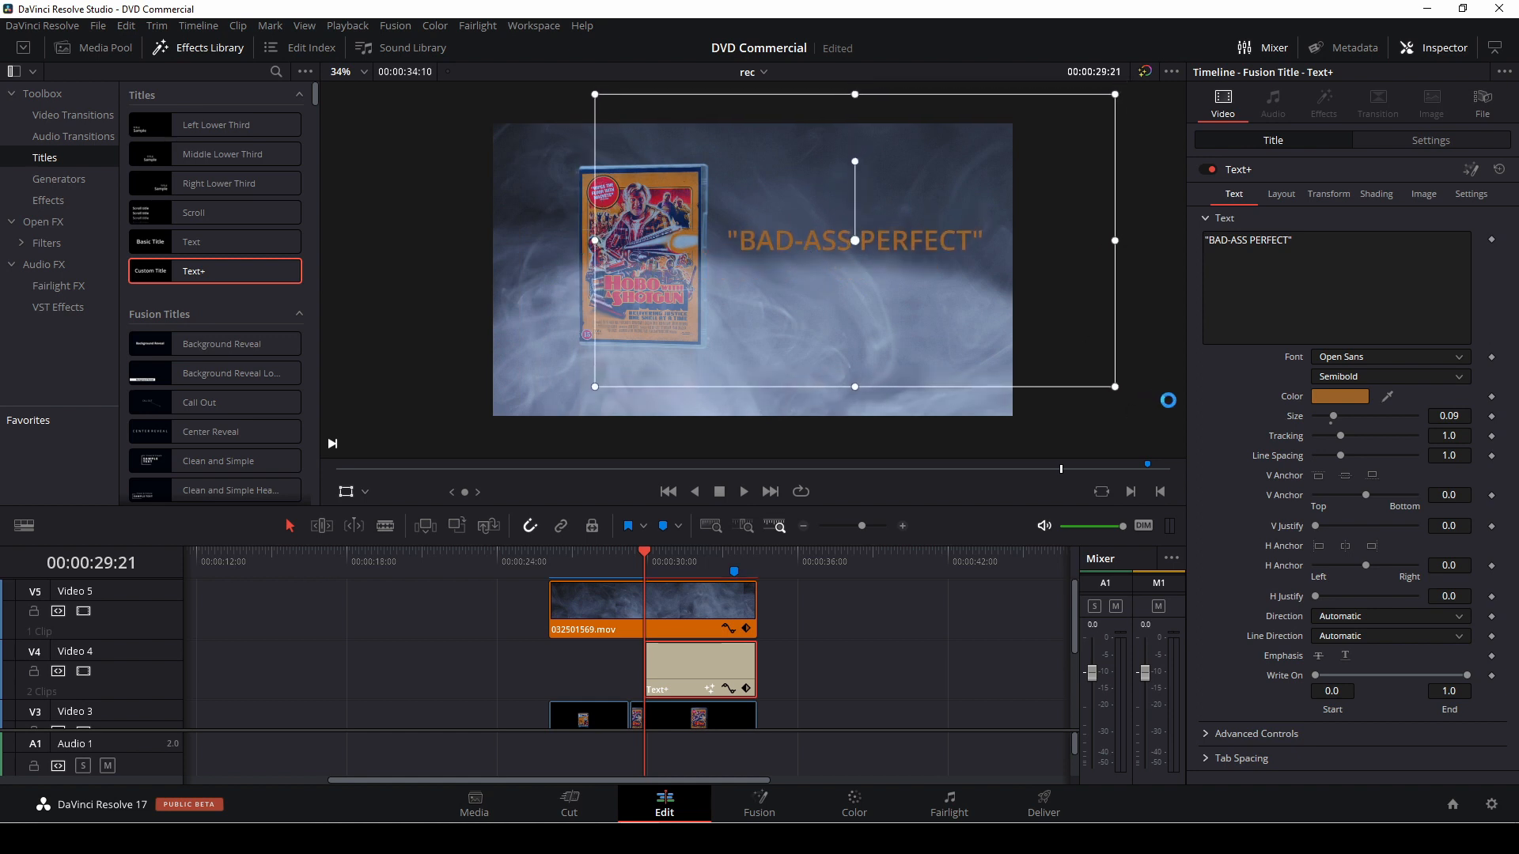
Set the title's font to Aachen Bold and reduce its size to 0.0674.
click(1331, 359)
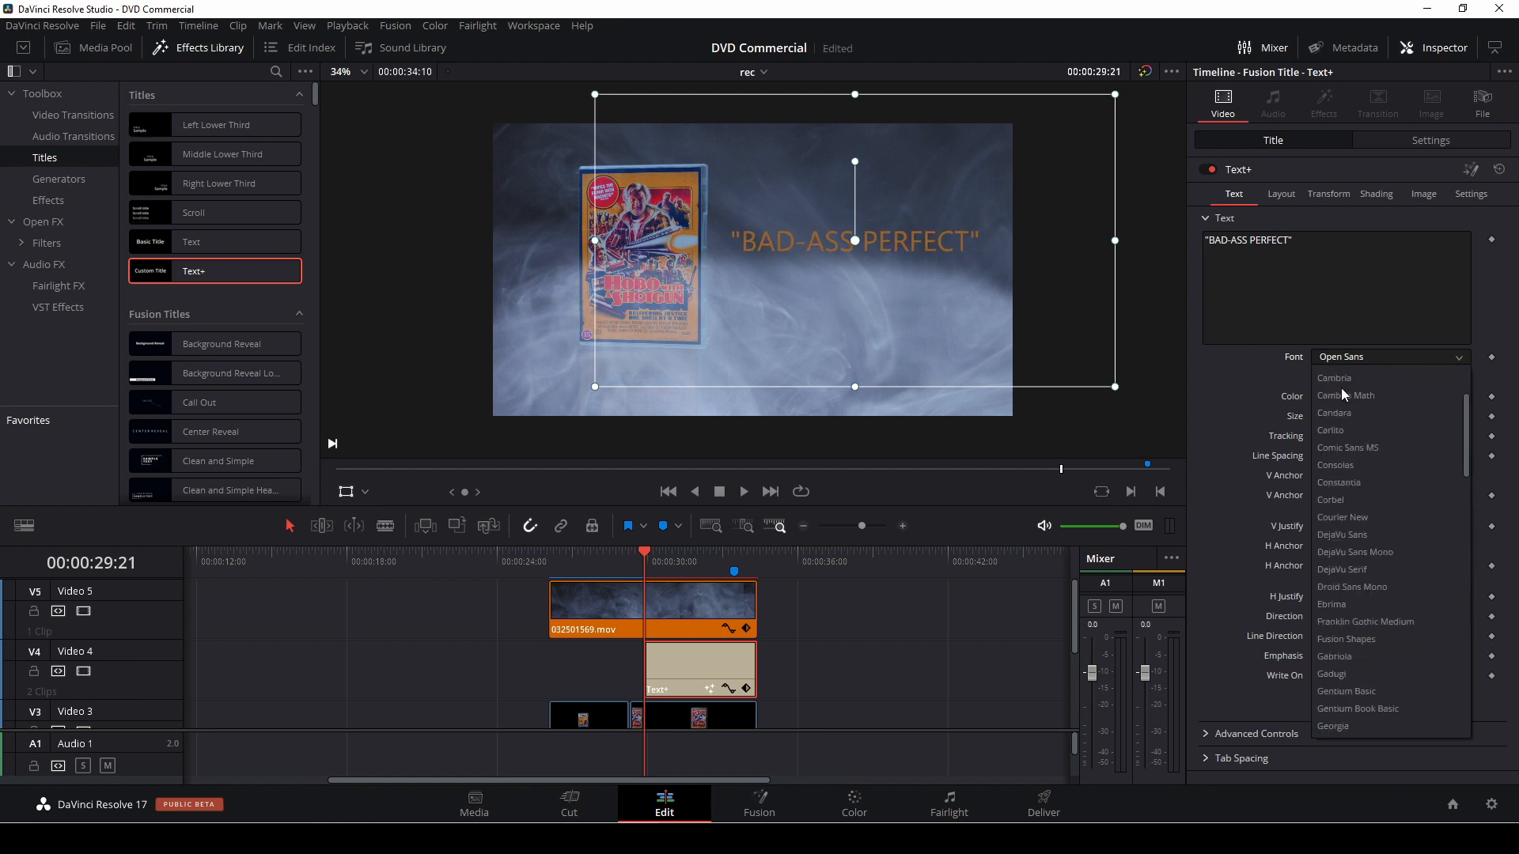
scroll(1340, 388, up, 2)
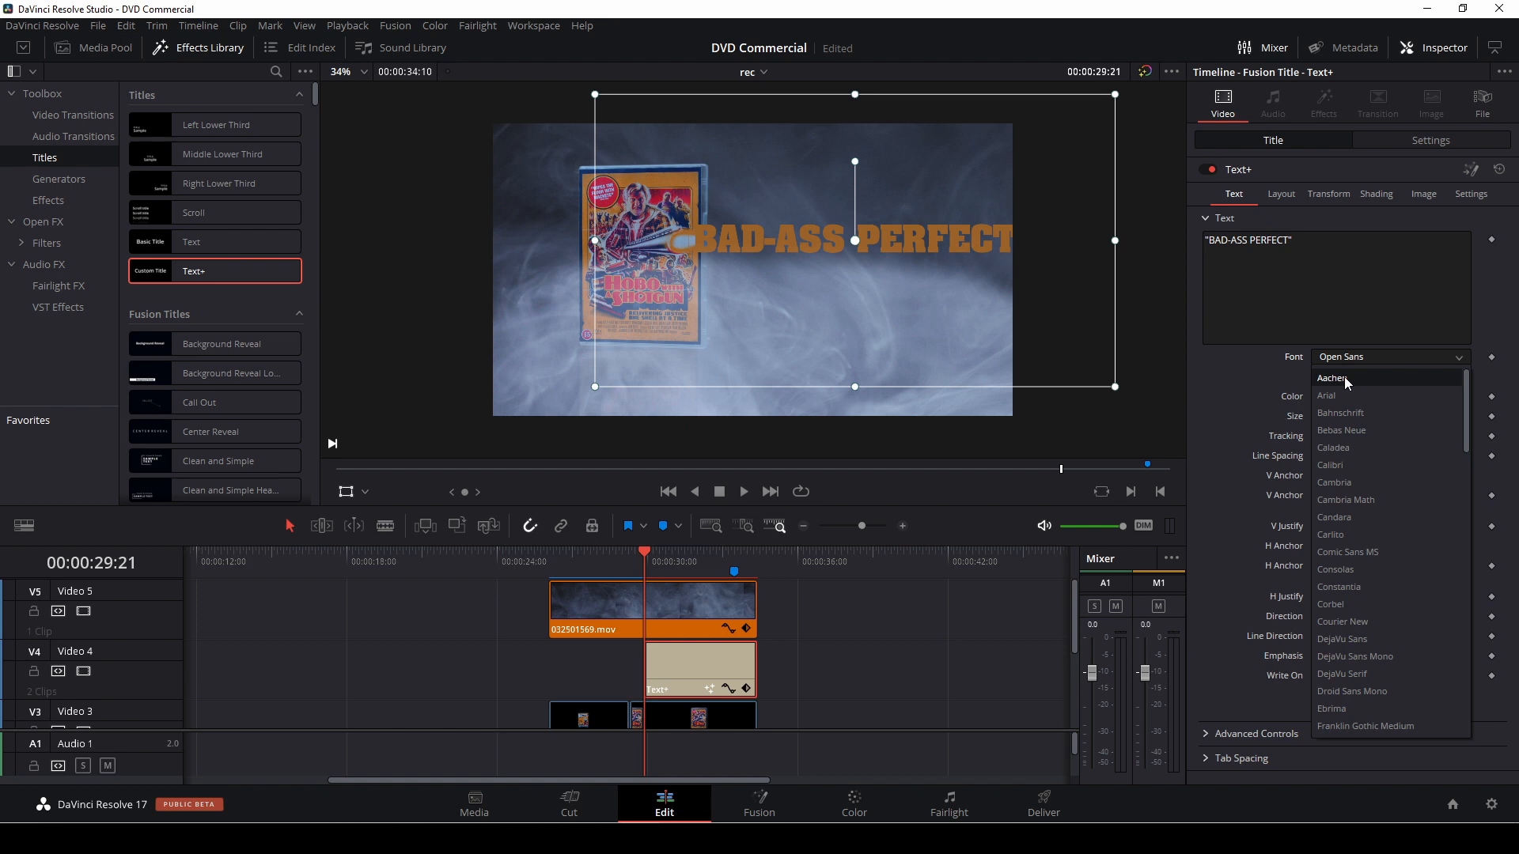
click(1344, 378)
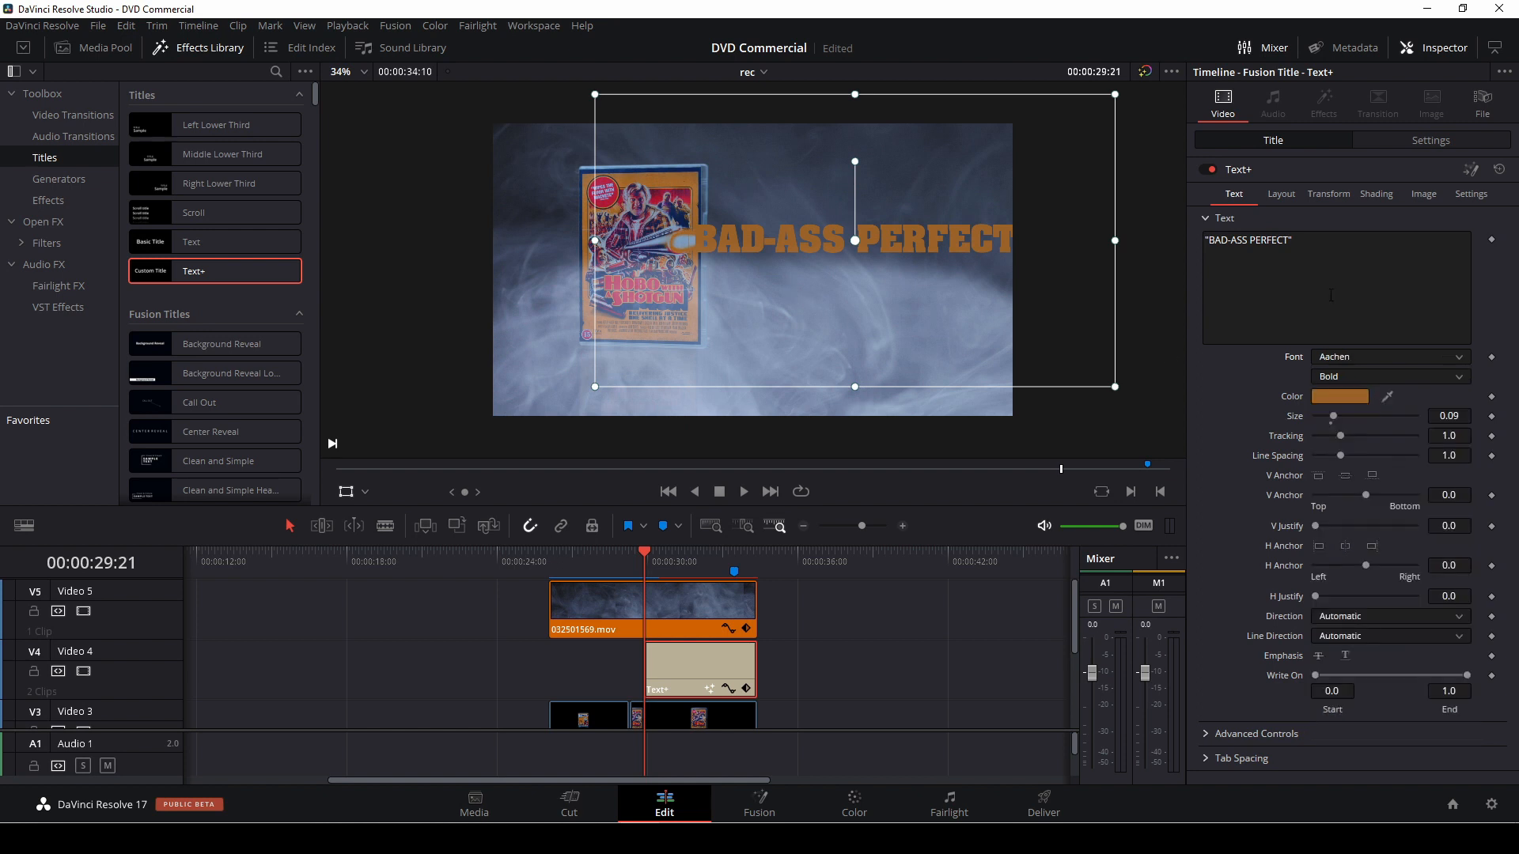
click(1462, 416)
drag(1454, 416, 1283, 417)
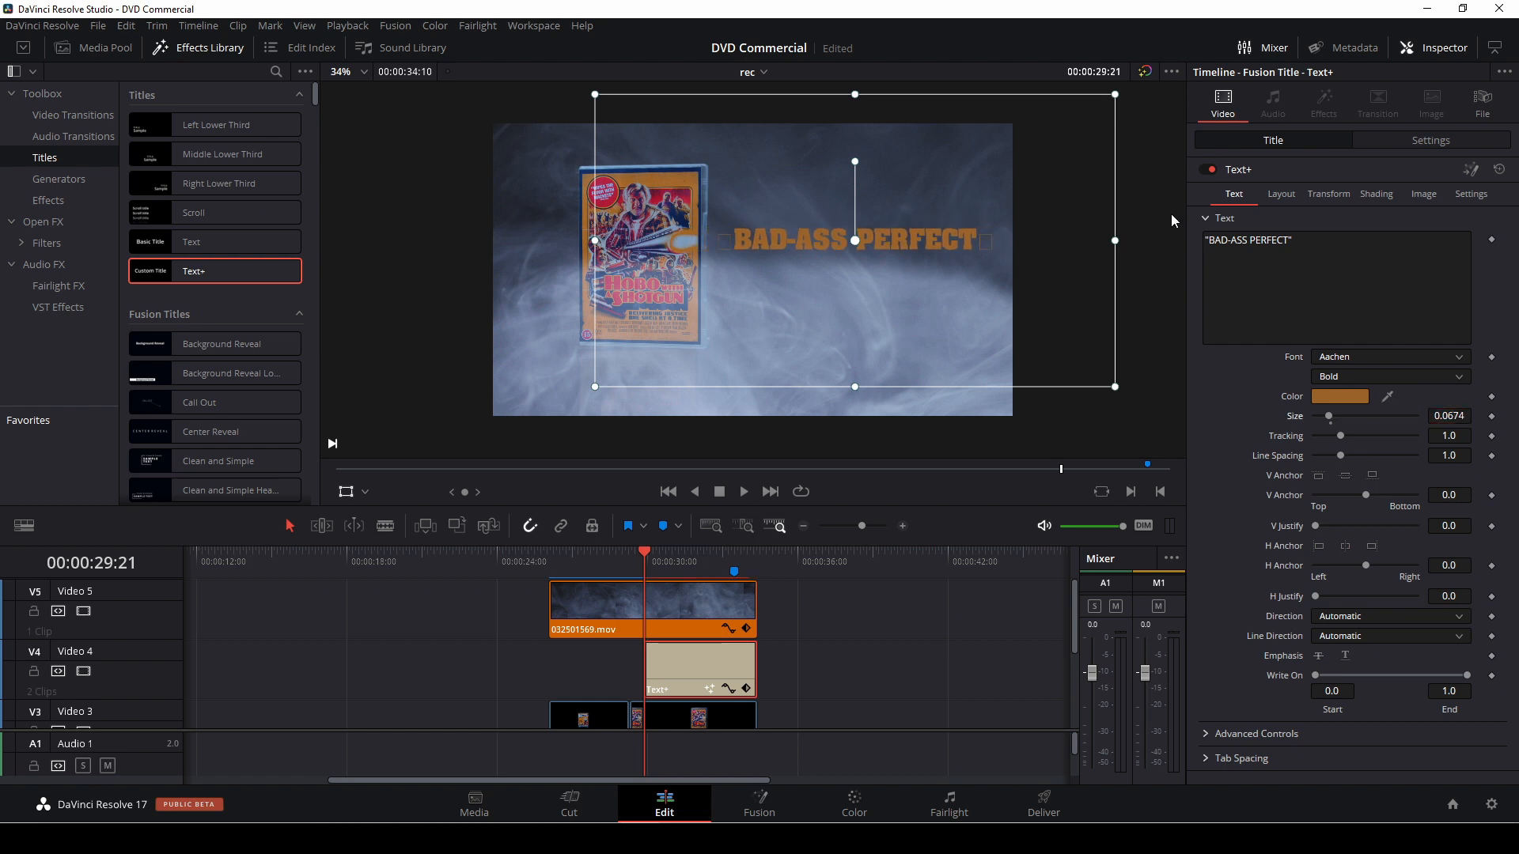
Compare other fonts on the title and set it to DejaVu Sans Bold.
click(1205, 243)
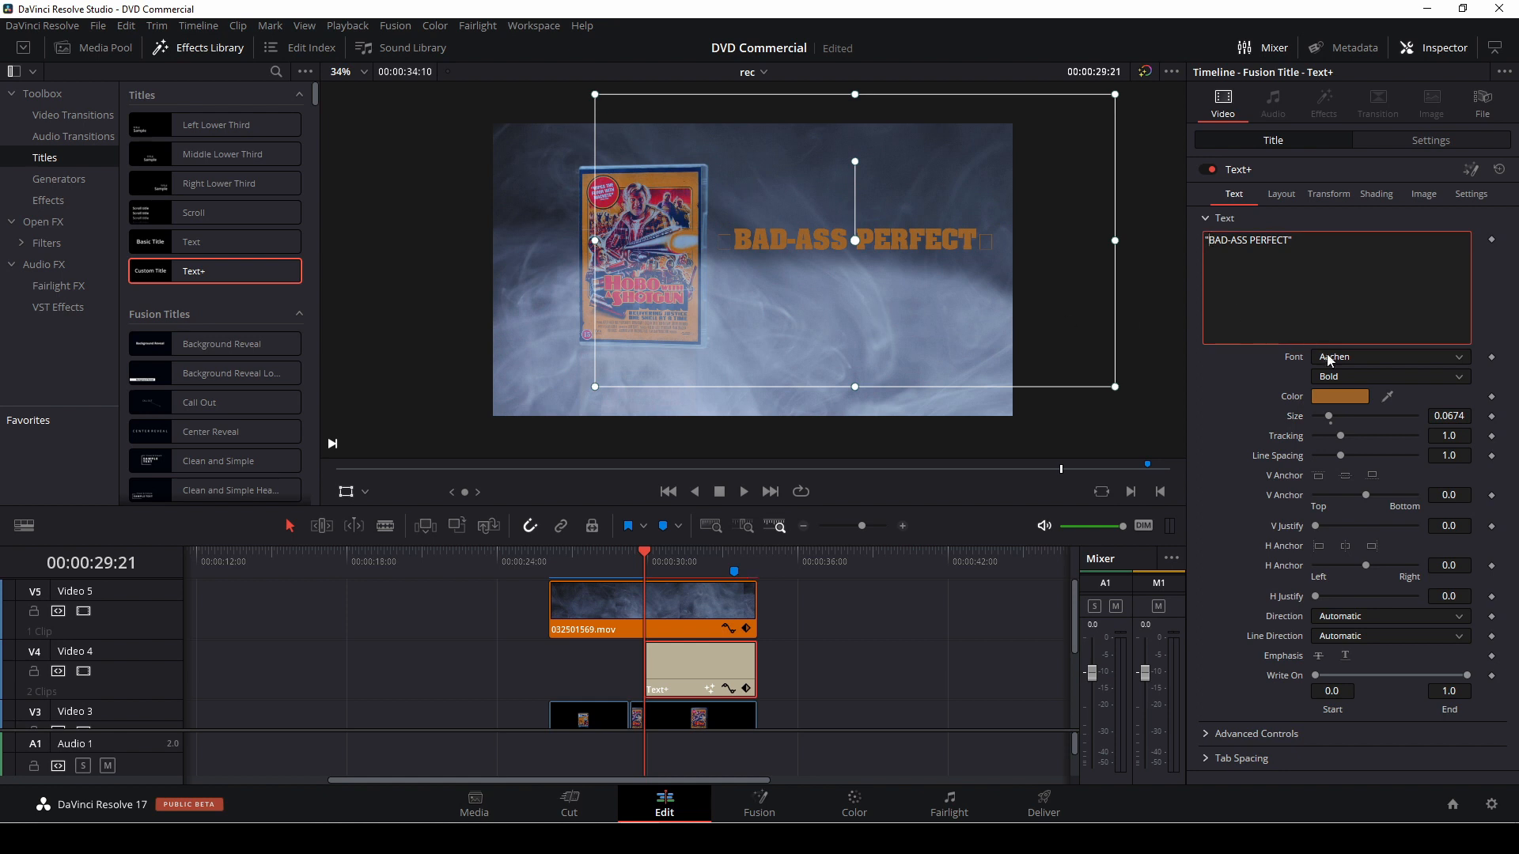
click(1369, 359)
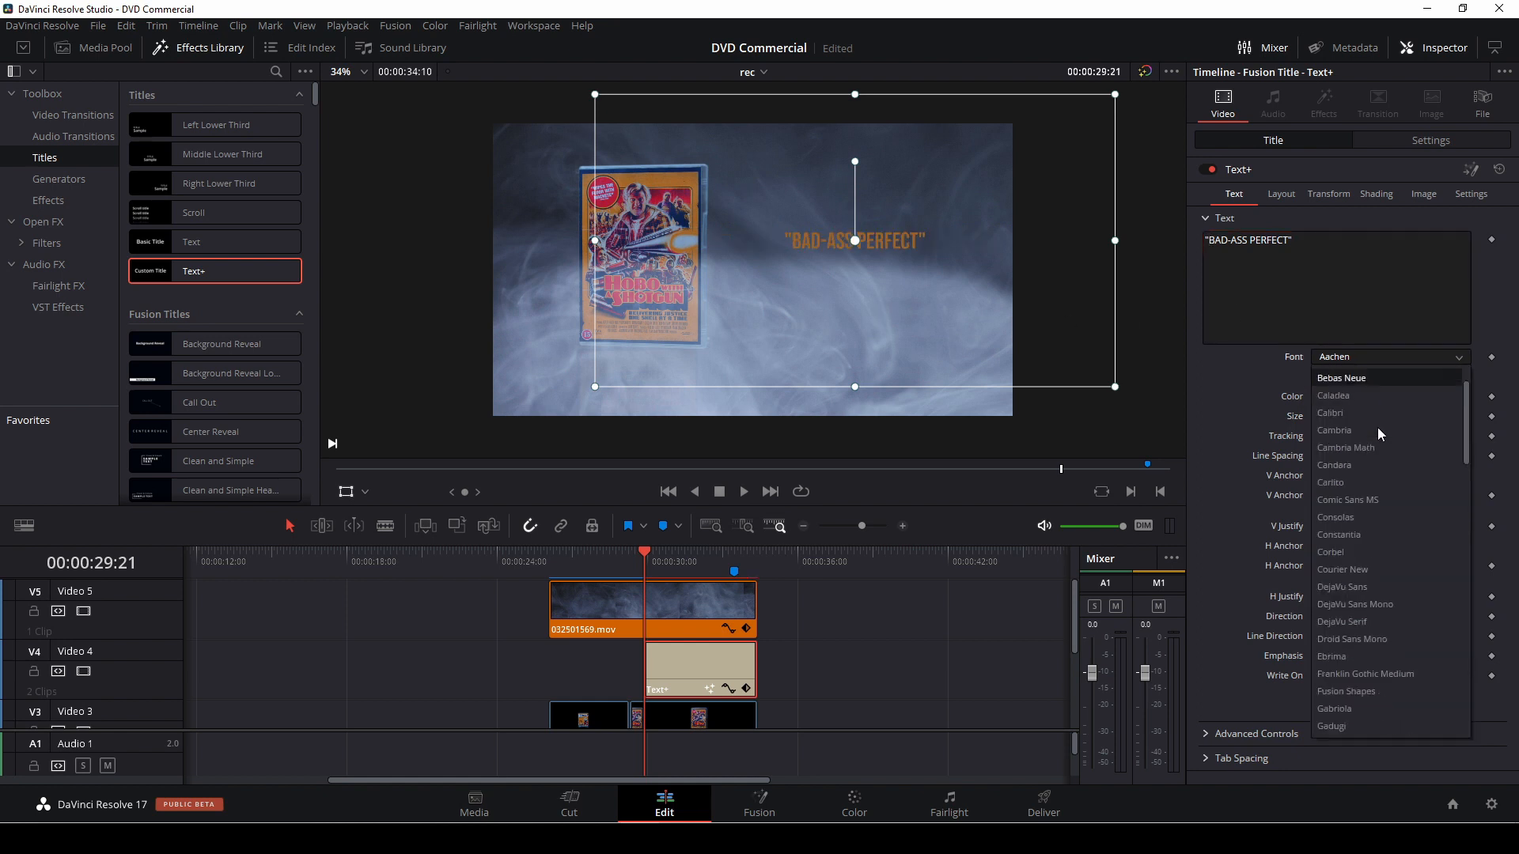
scroll(1378, 427, down, 1)
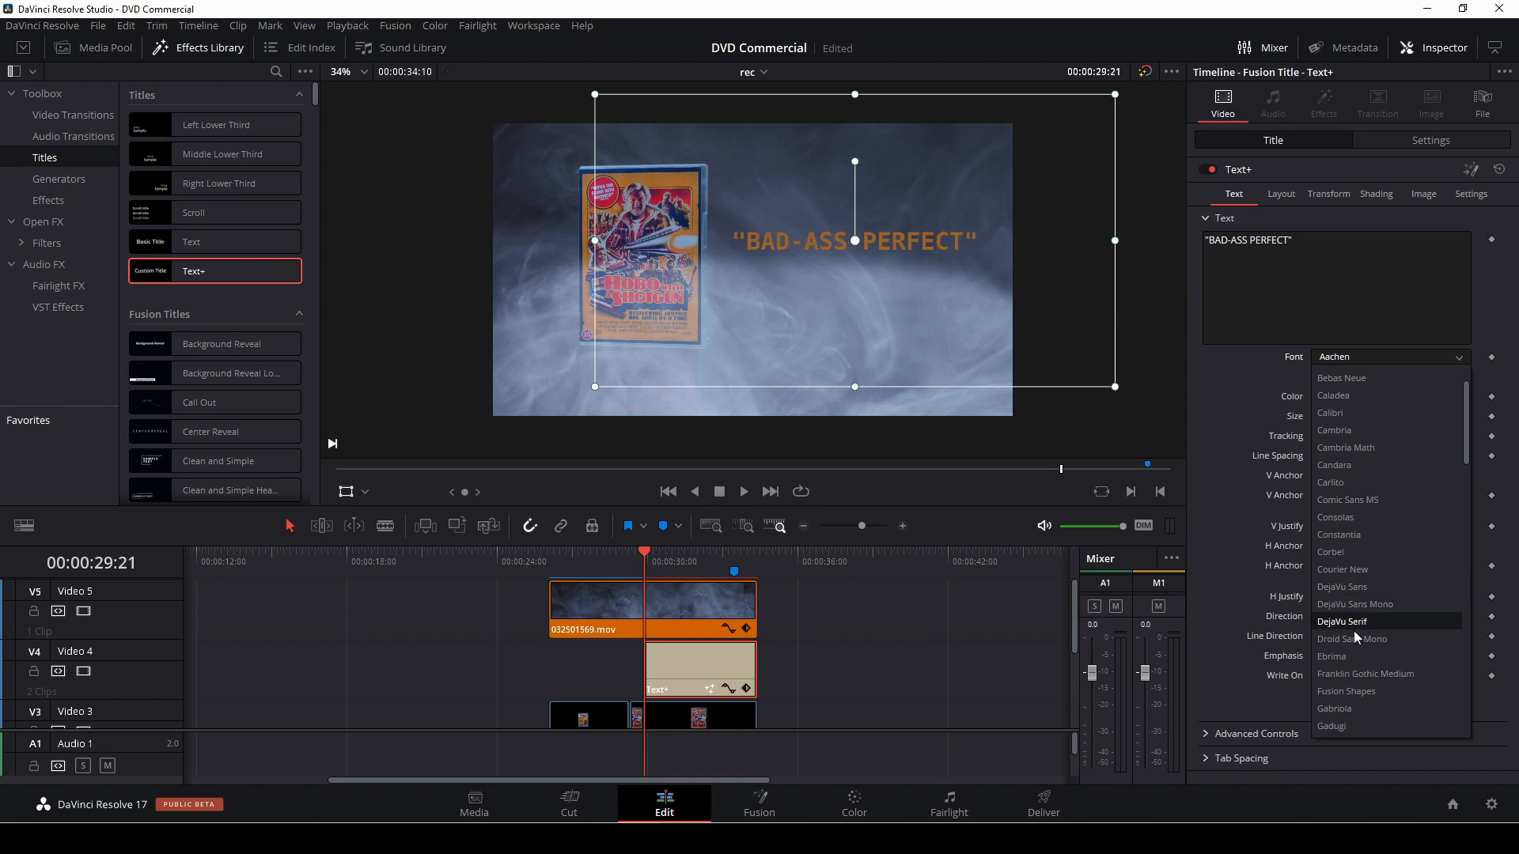
scroll(1355, 699, down, 2)
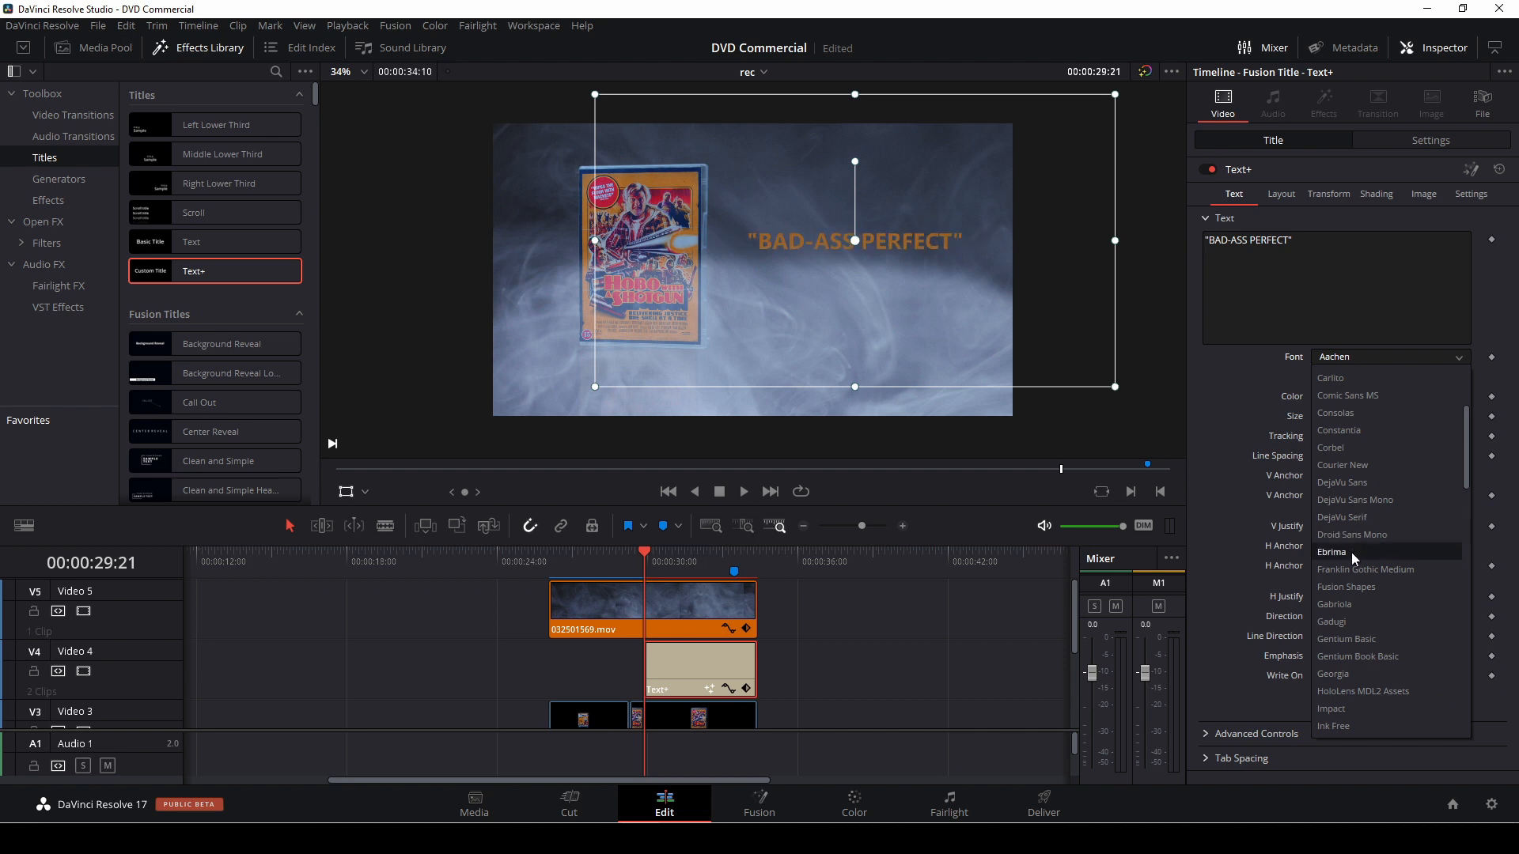
click(1354, 481)
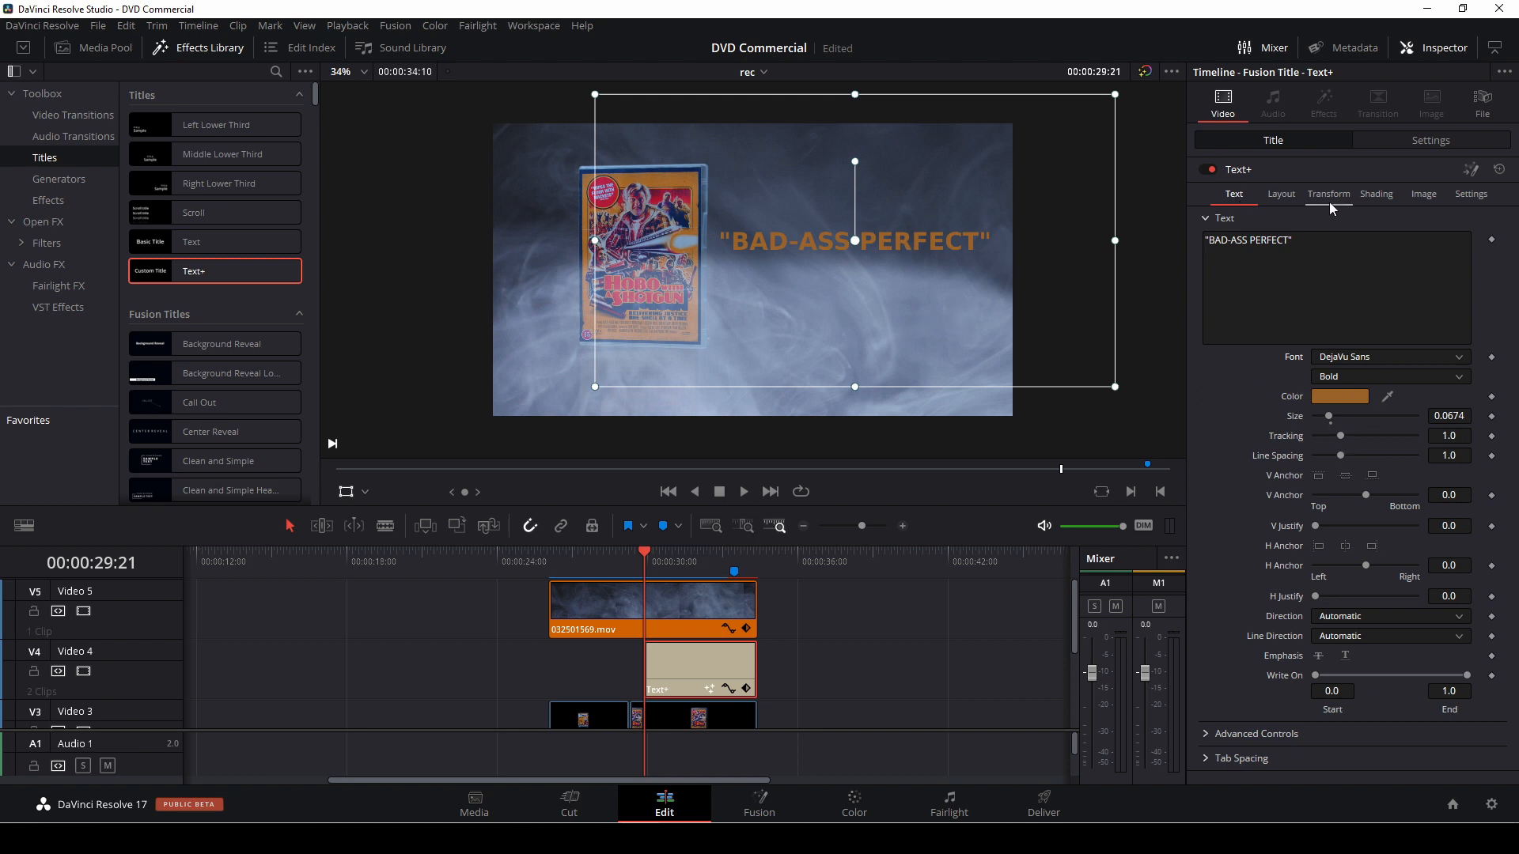
Enable shading element 3, Black Shadow, on the title.
click(1366, 196)
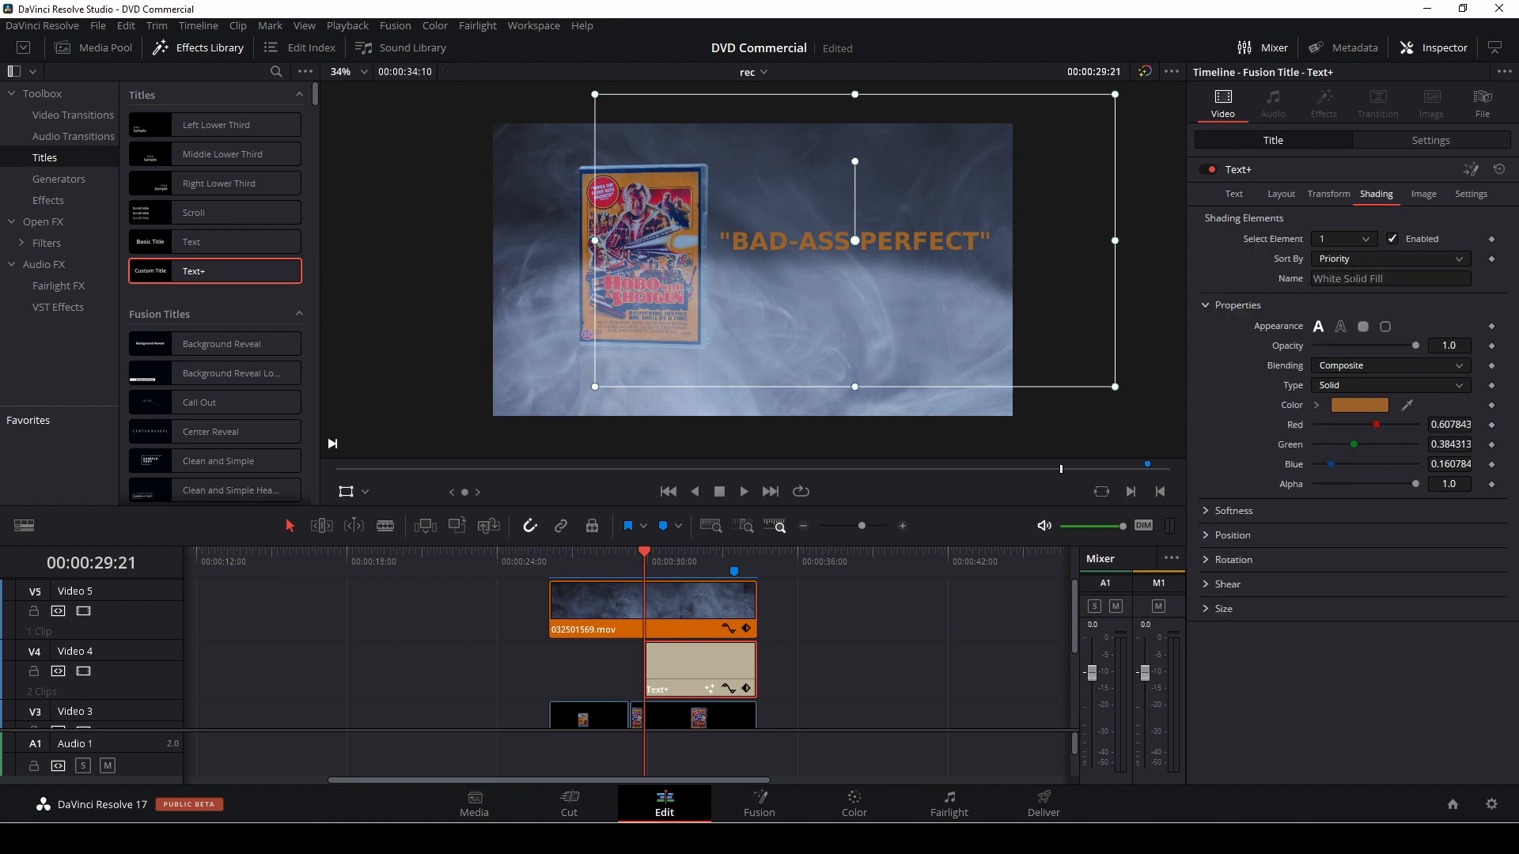
click(1345, 239)
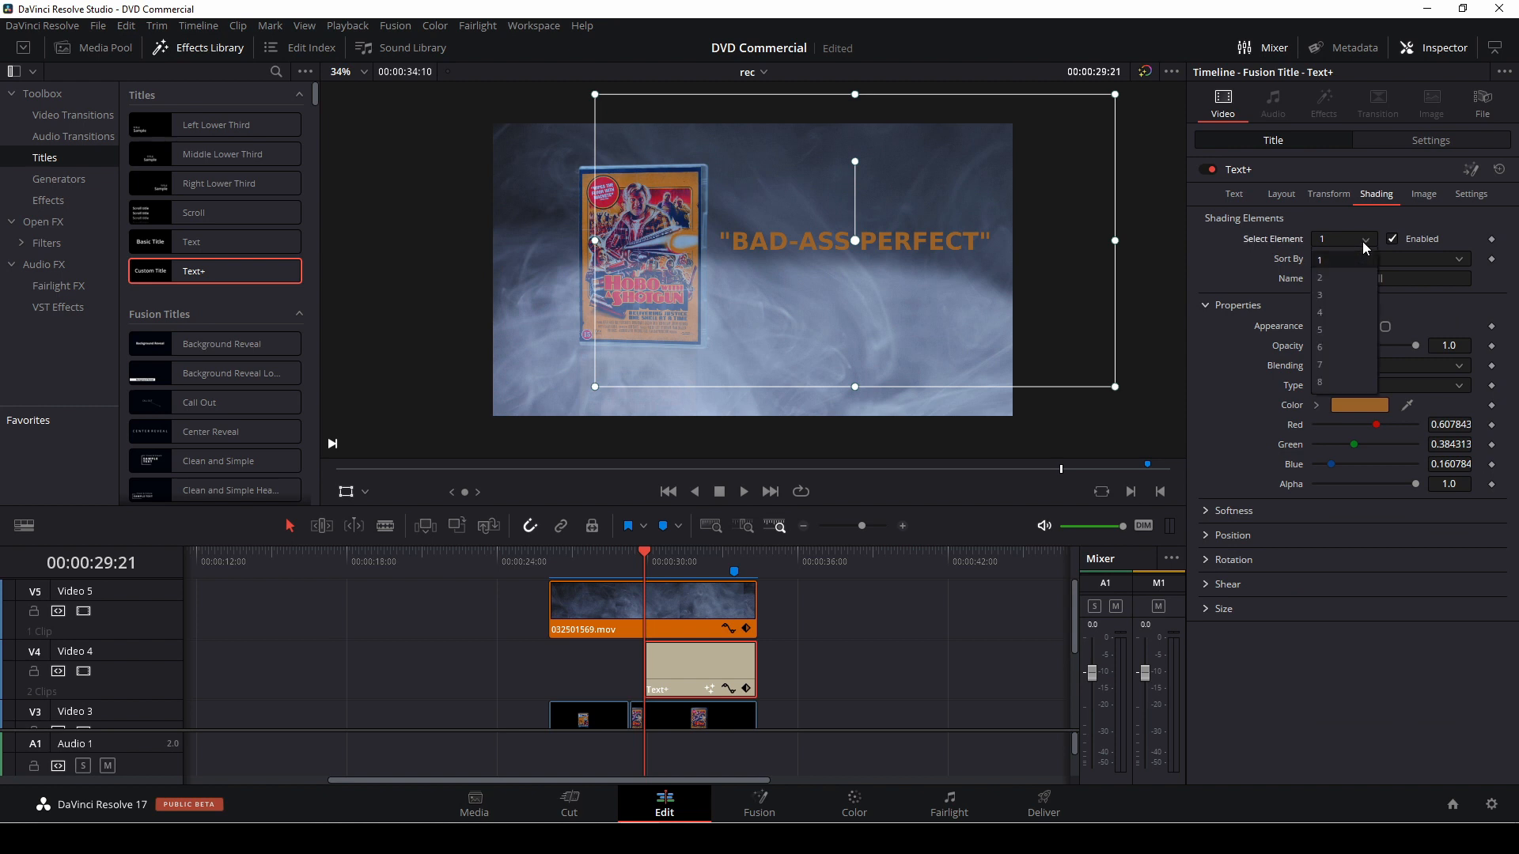
click(1327, 297)
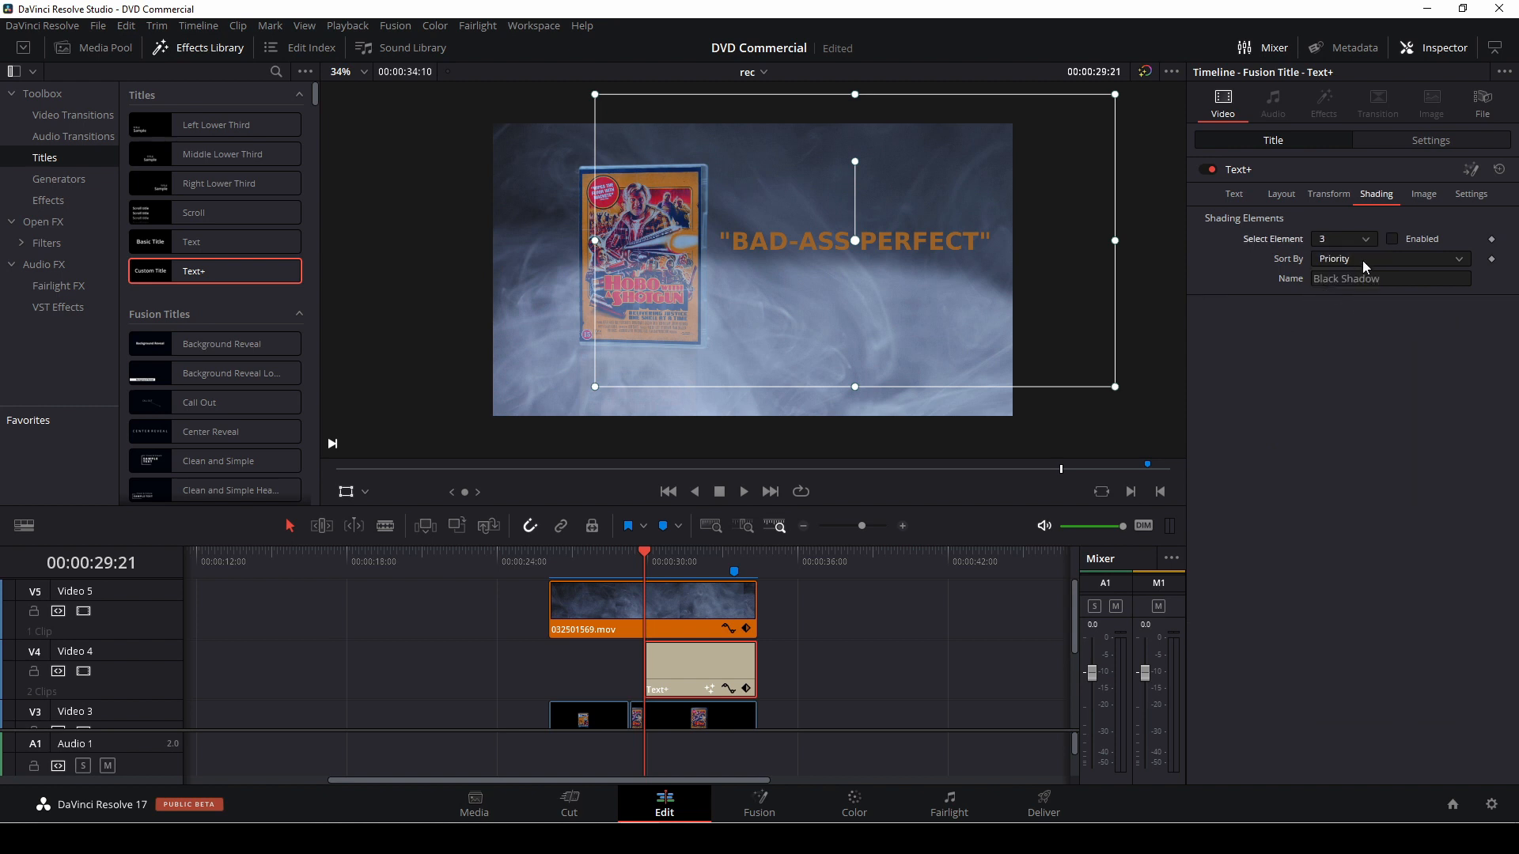
click(1393, 238)
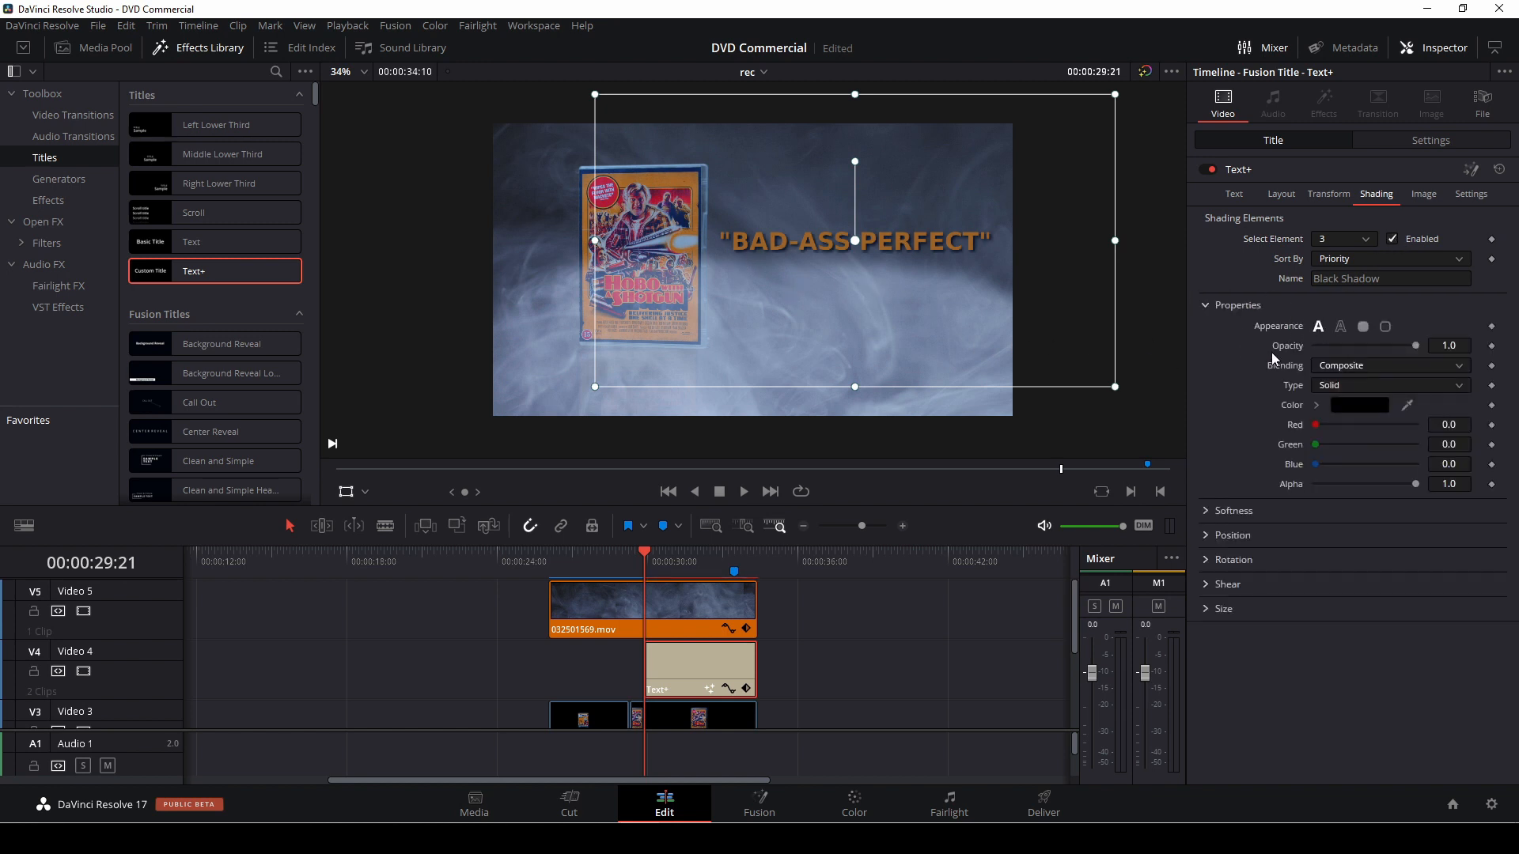
Try other appearance styles on the title's shading elements 3 and 1, returning both to Text Fill.
click(1342, 328)
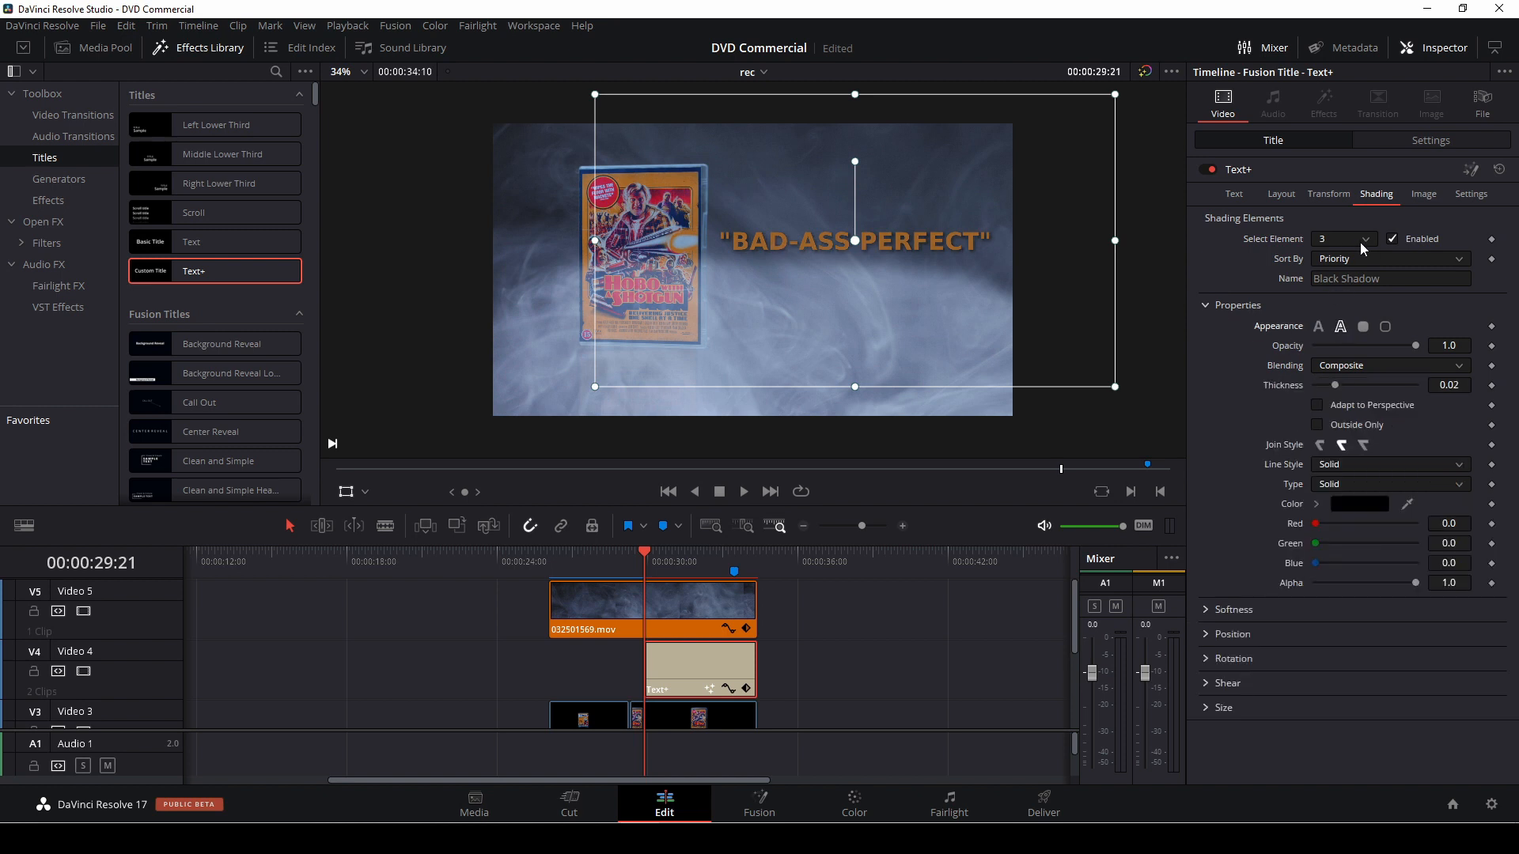
click(1318, 327)
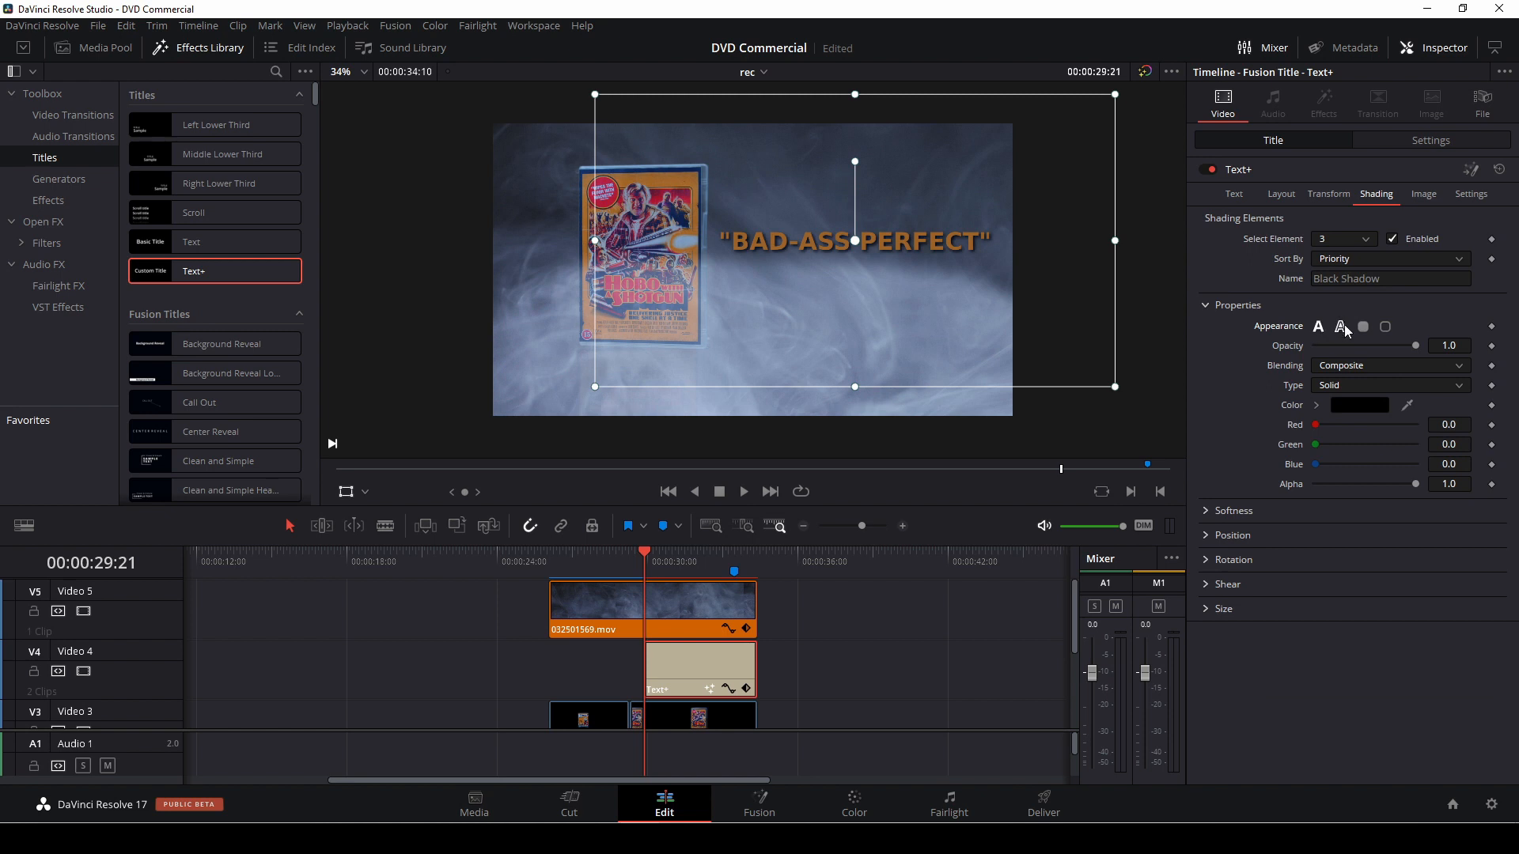
click(1357, 235)
click(1352, 250)
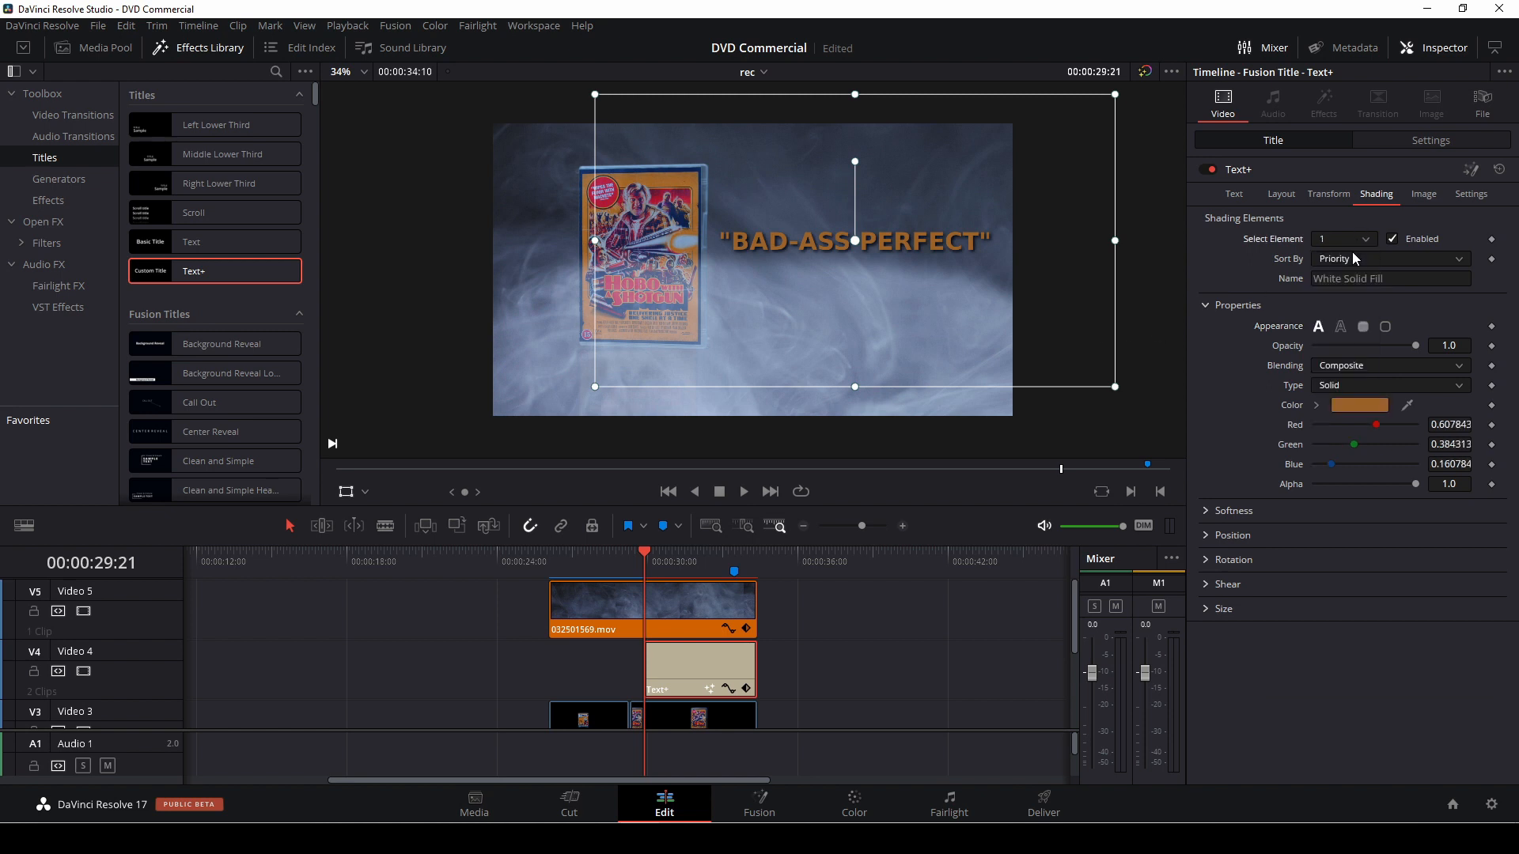
click(1341, 327)
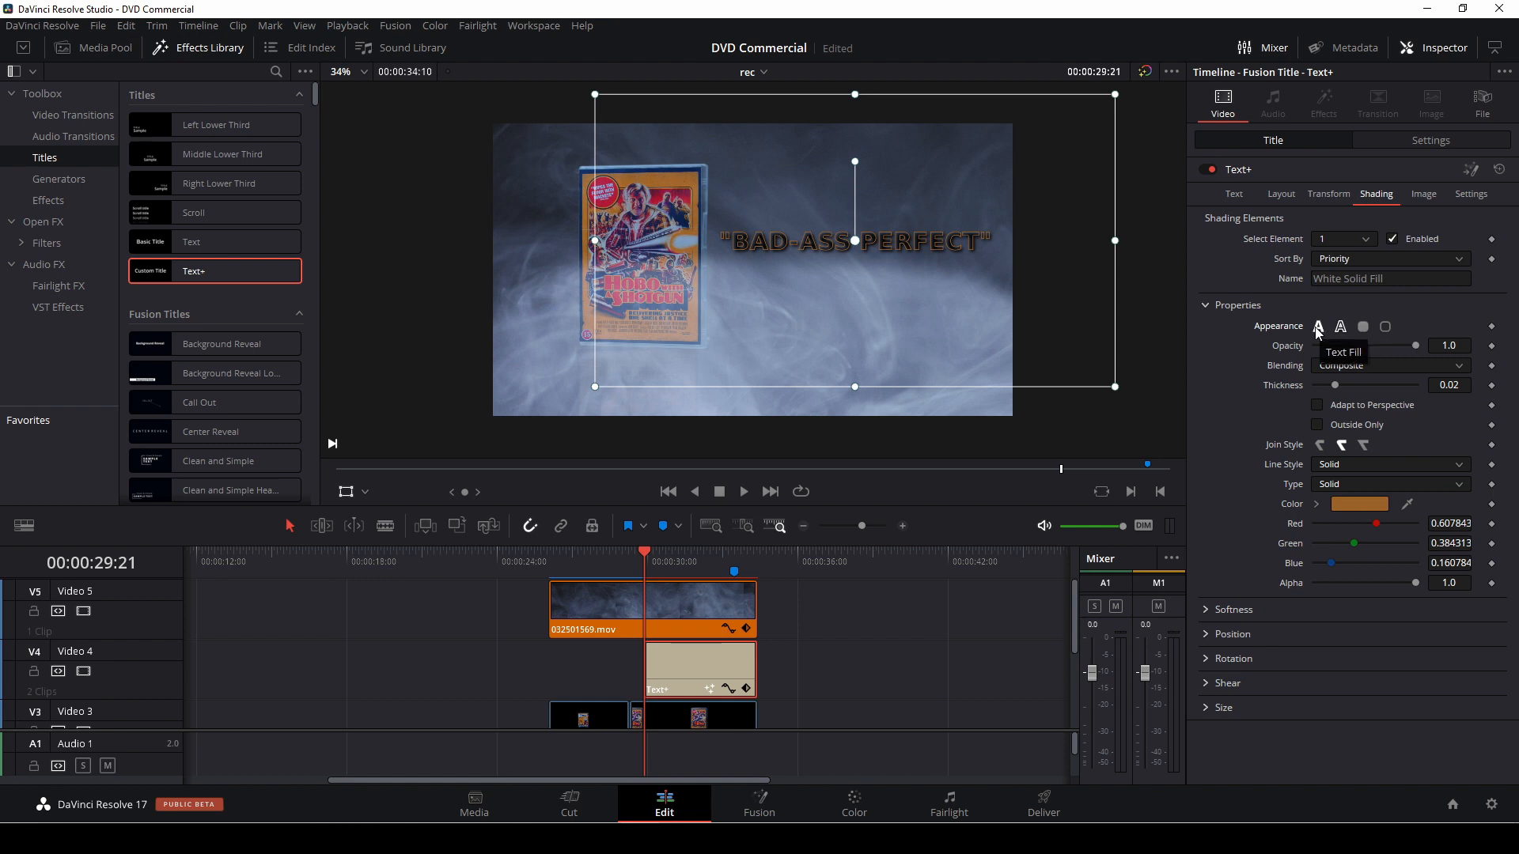
click(1318, 326)
click(1362, 327)
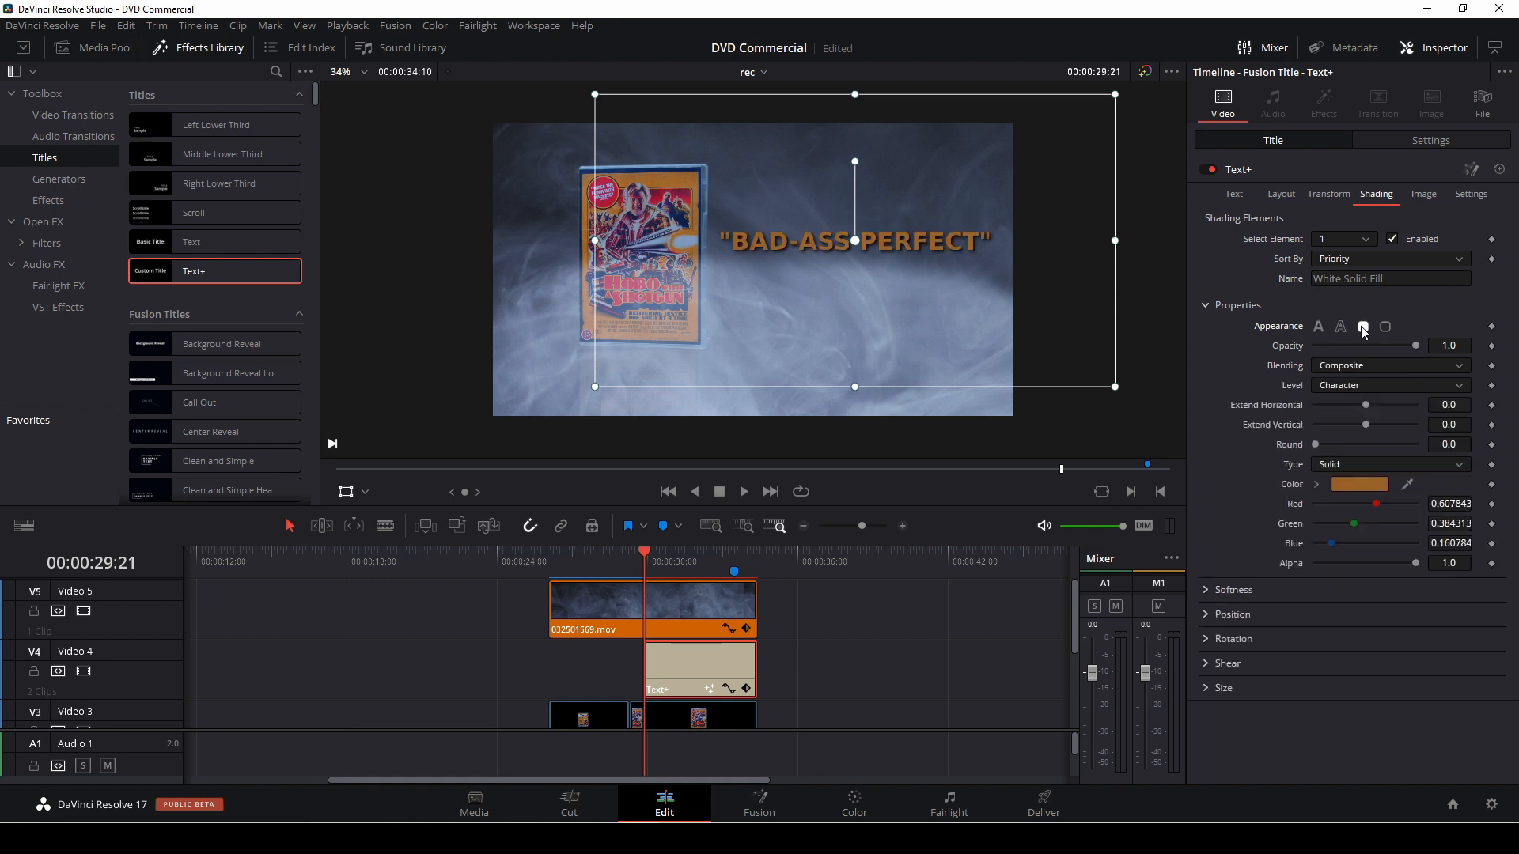
click(1385, 327)
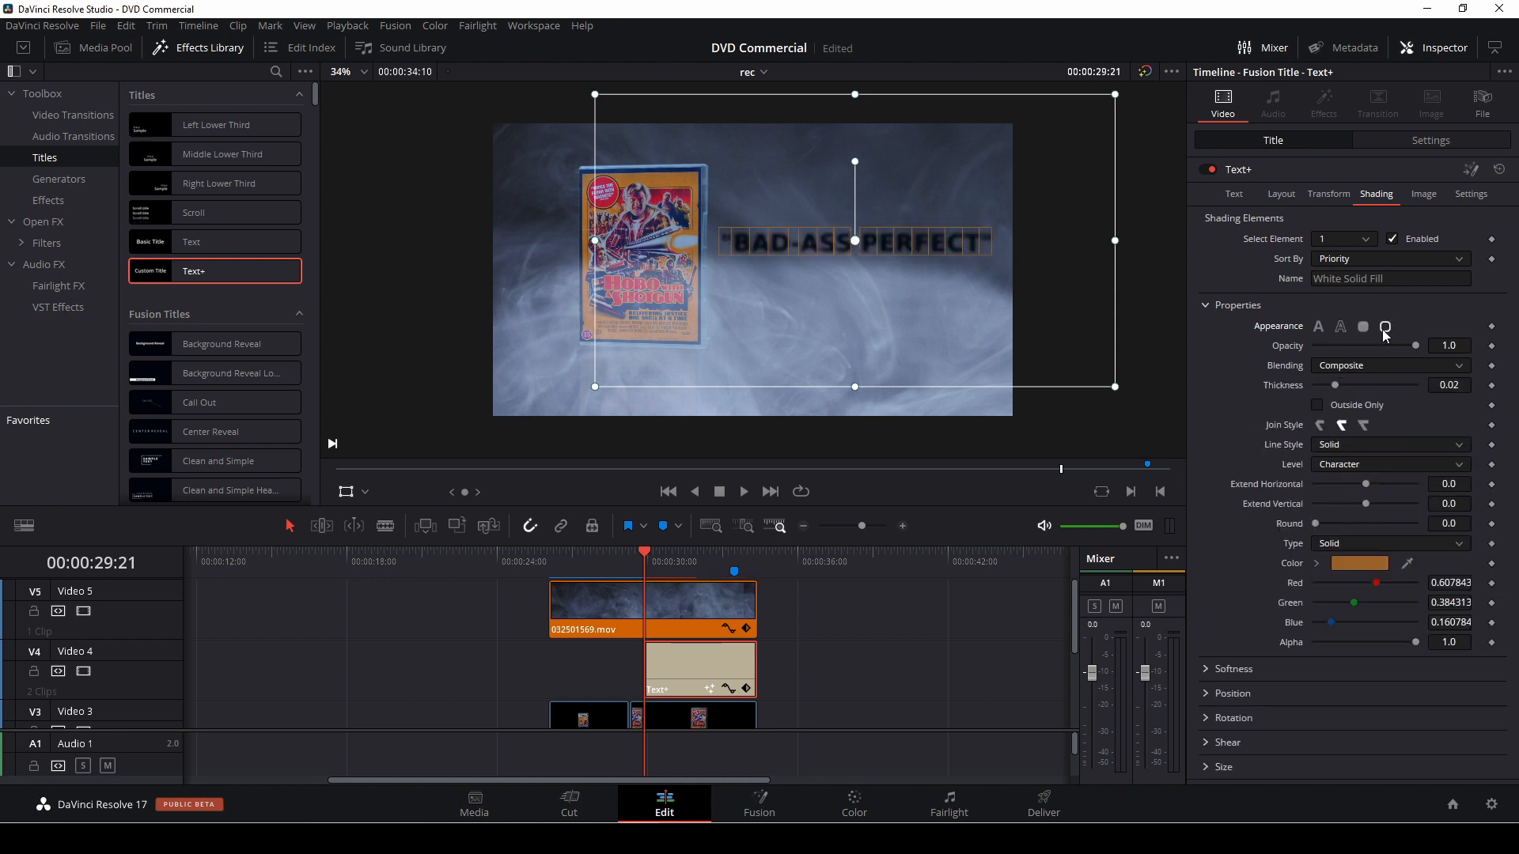
click(1321, 326)
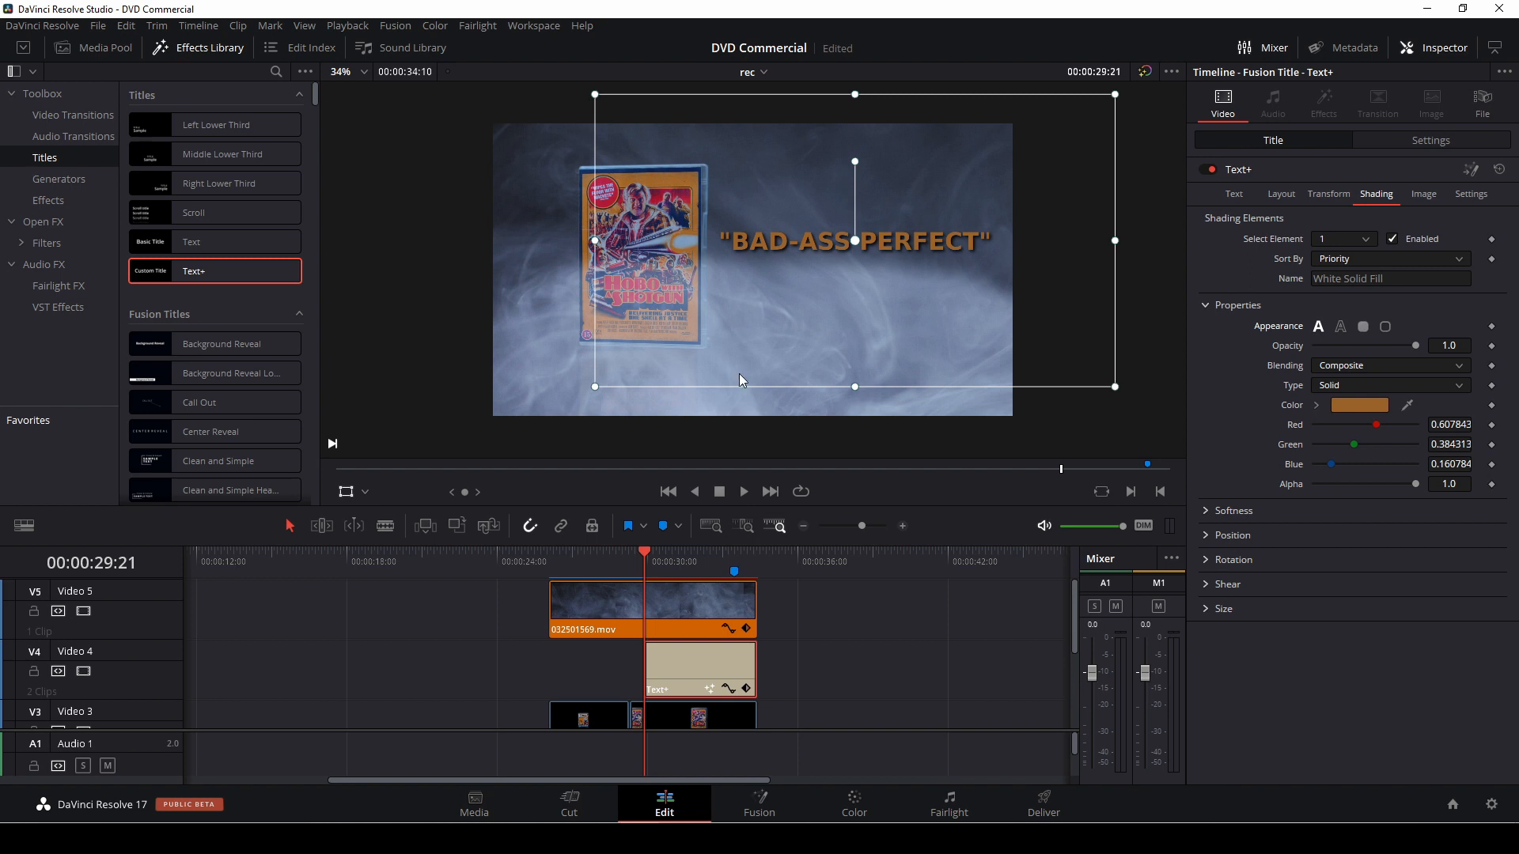
Play the timeline from 00:00:28:00 to review the shadowed title beside the sliding case.
click(596, 565)
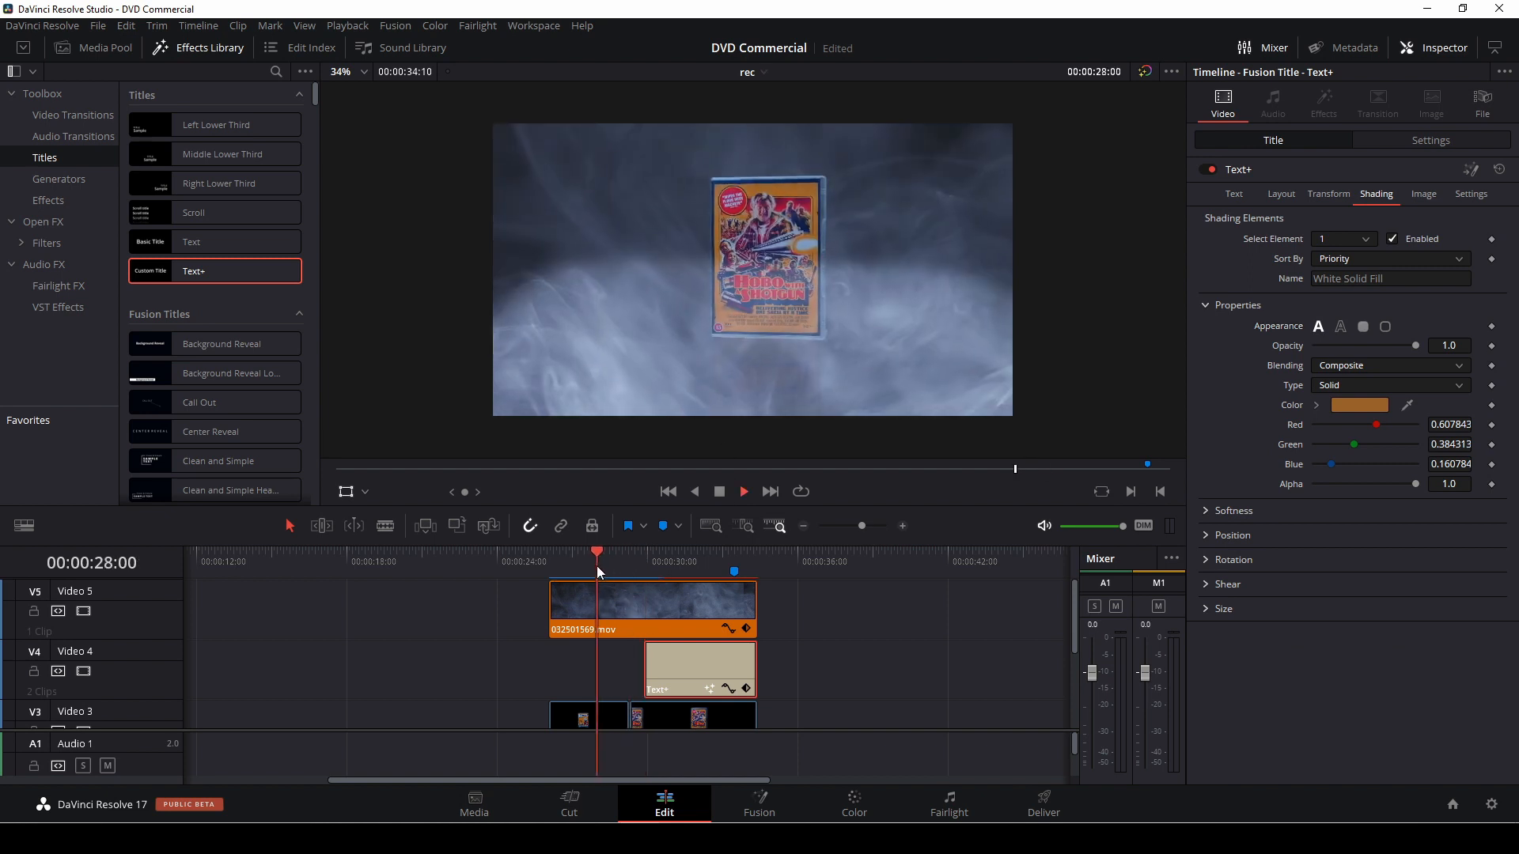
Extend the start of the Text+ title clip on Video 4 back to 00:00:29:07.
key(space)
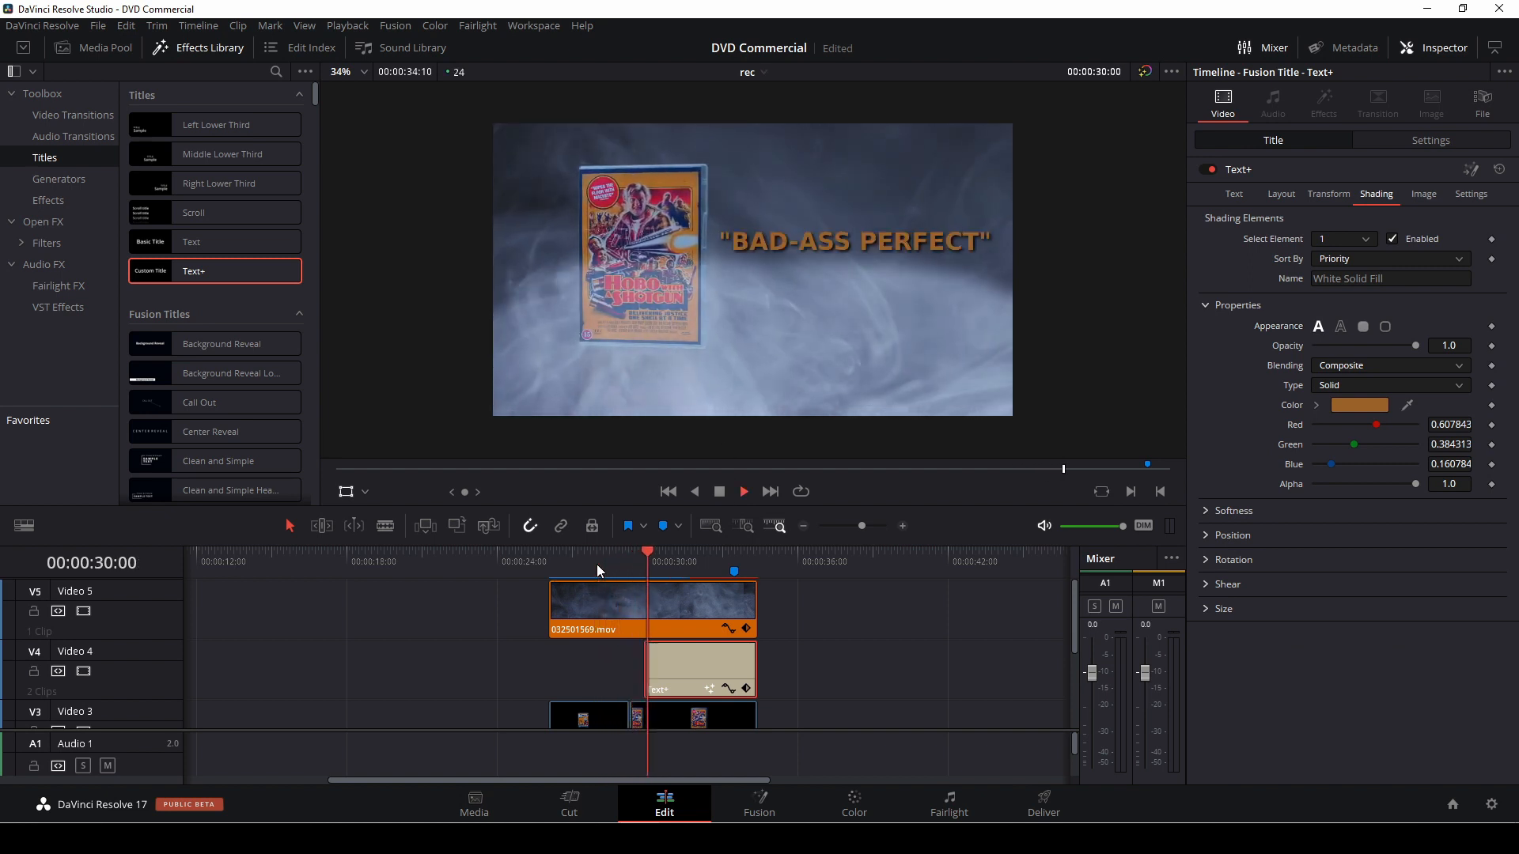
key(space)
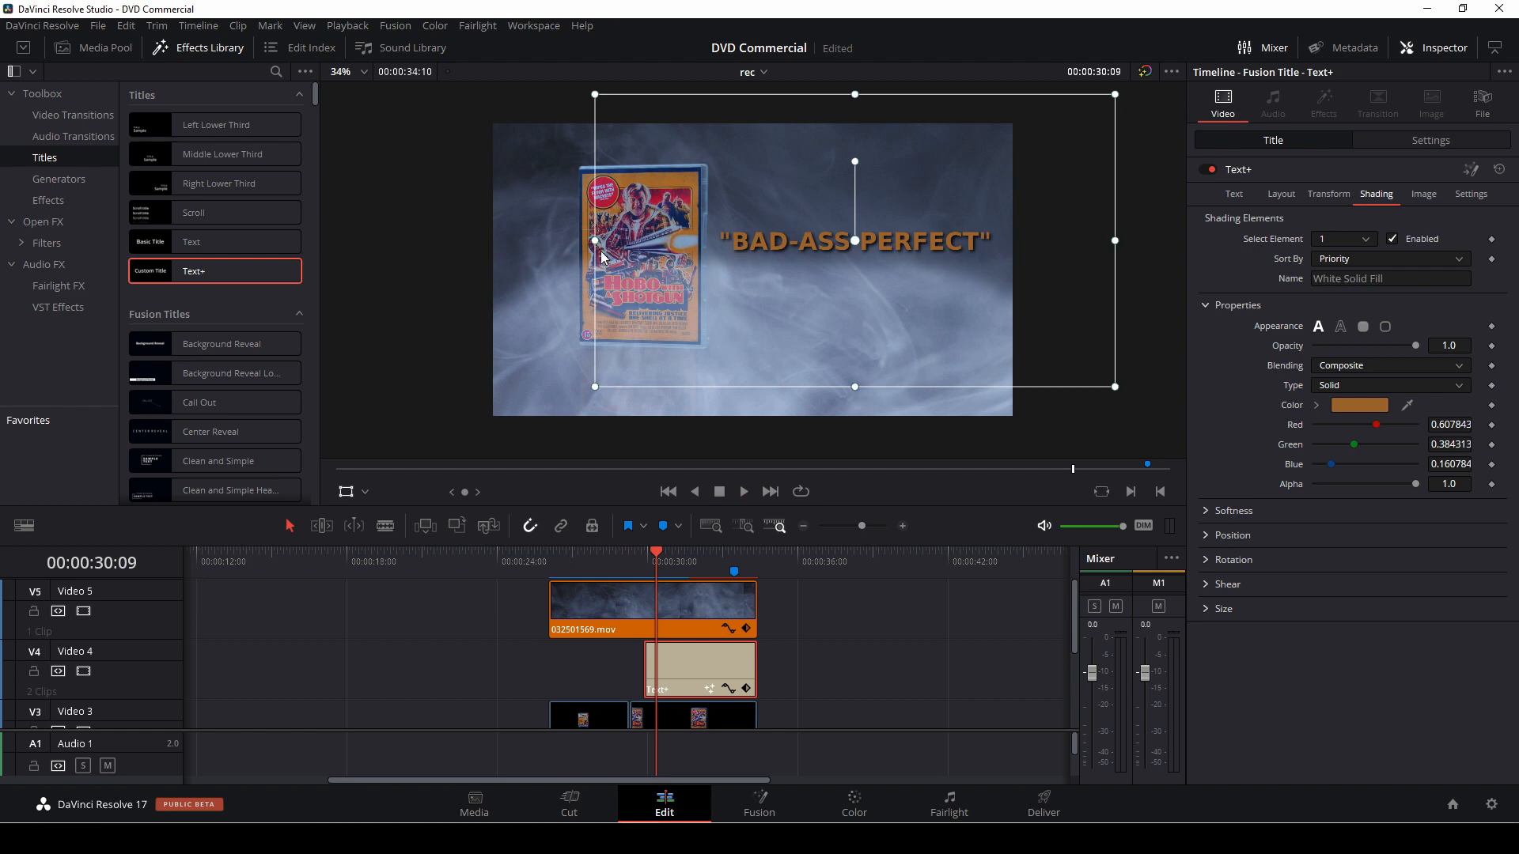
click(630, 557)
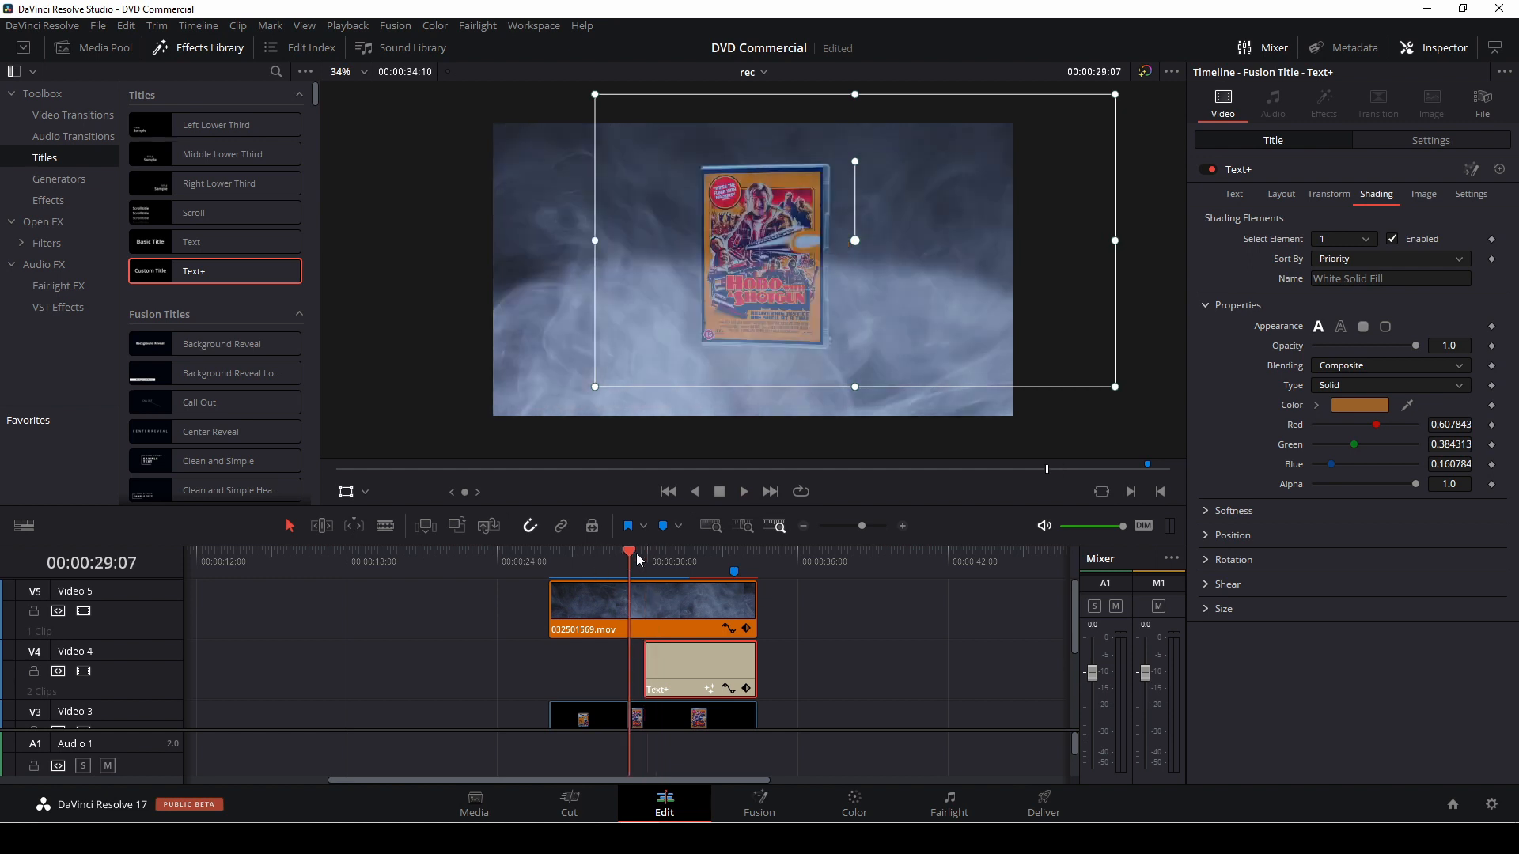
drag(648, 672, 635, 673)
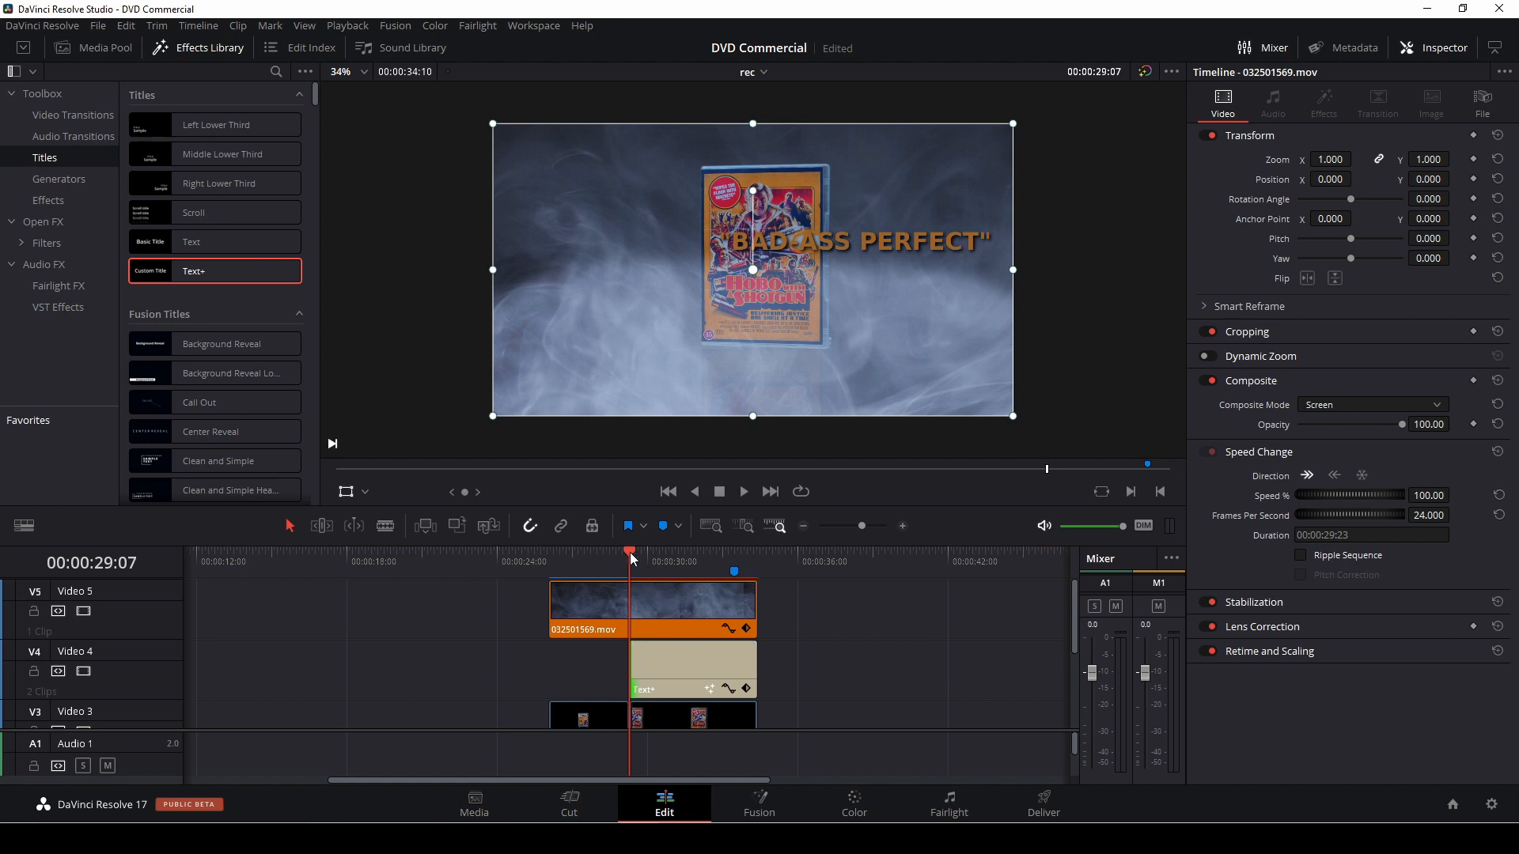
mouse_move(630, 552)
mouse_down()
mouse_move(647, 553)
mouse_move(630, 554)
mouse_up()
click(649, 663)
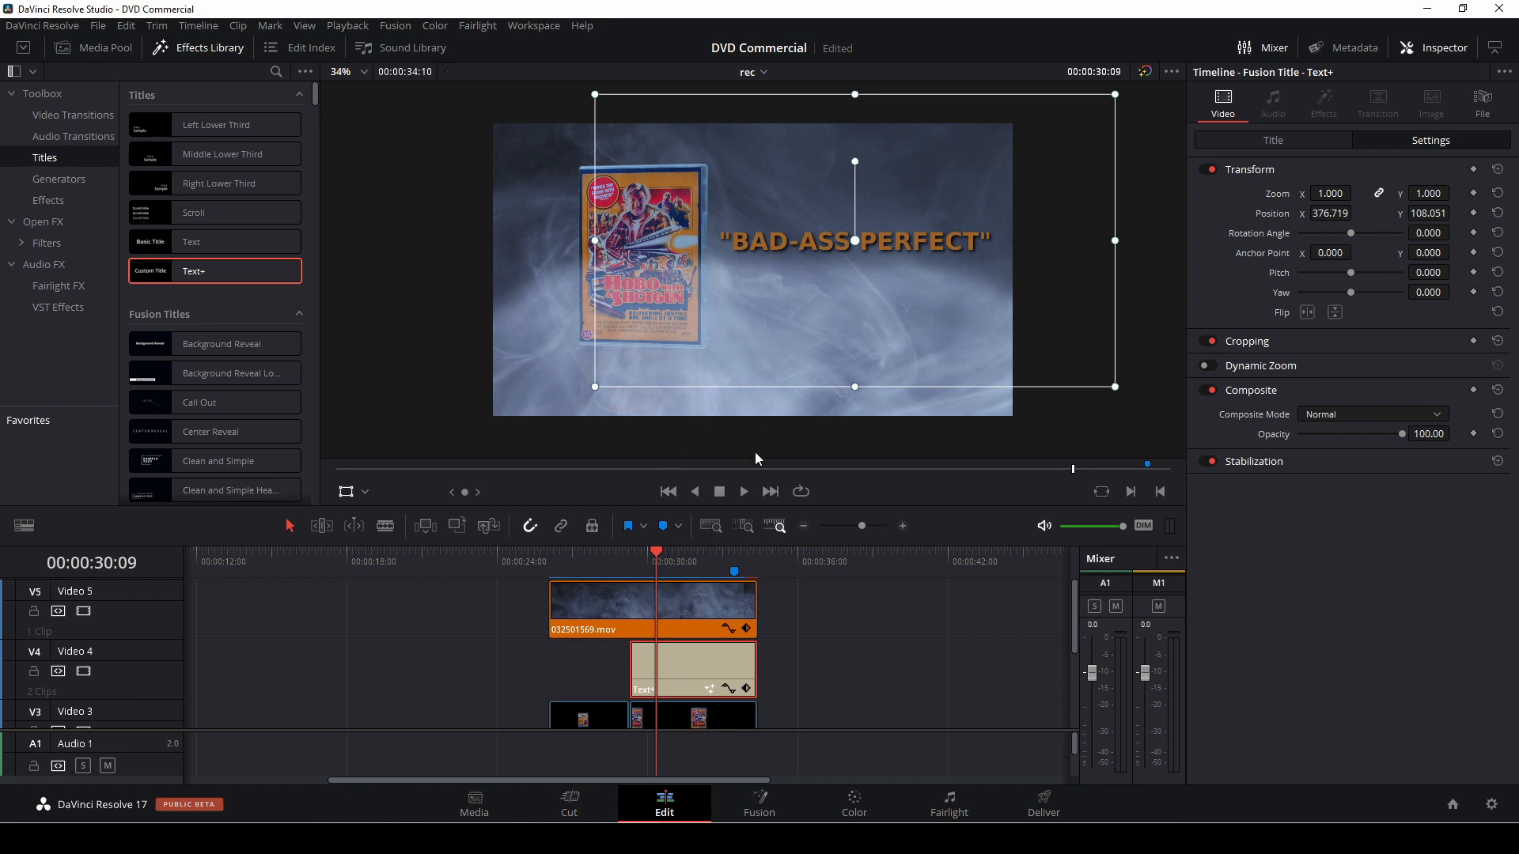
Keyframe the title's position at 00:00:29:18, and at 00:00:29:07 move it off-frame with X at about 1845, checking the slide-in by playback.
drag(659, 559, 626, 564)
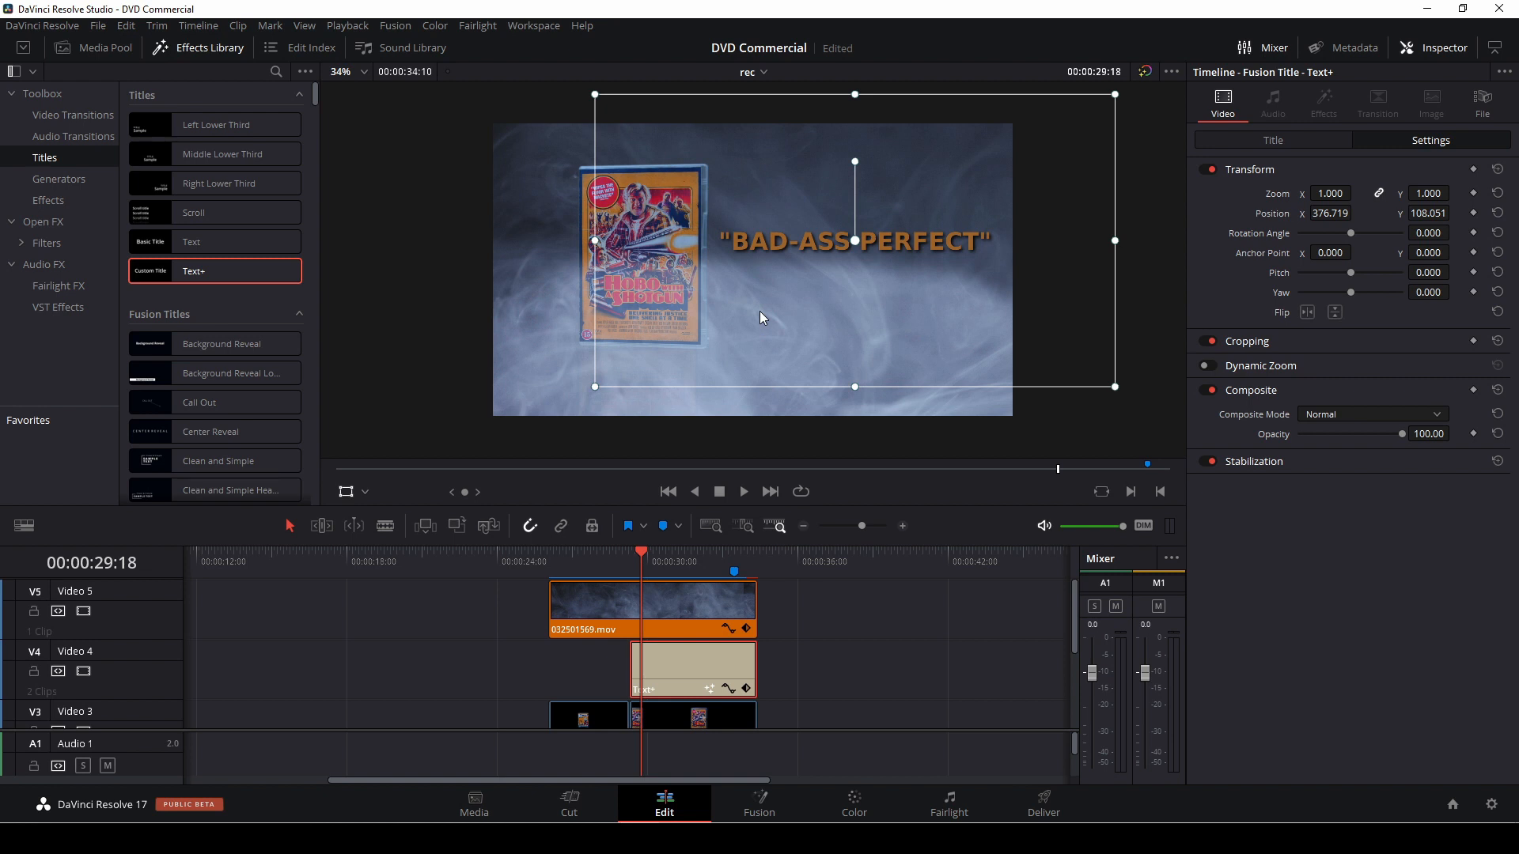
click(1473, 213)
click(641, 557)
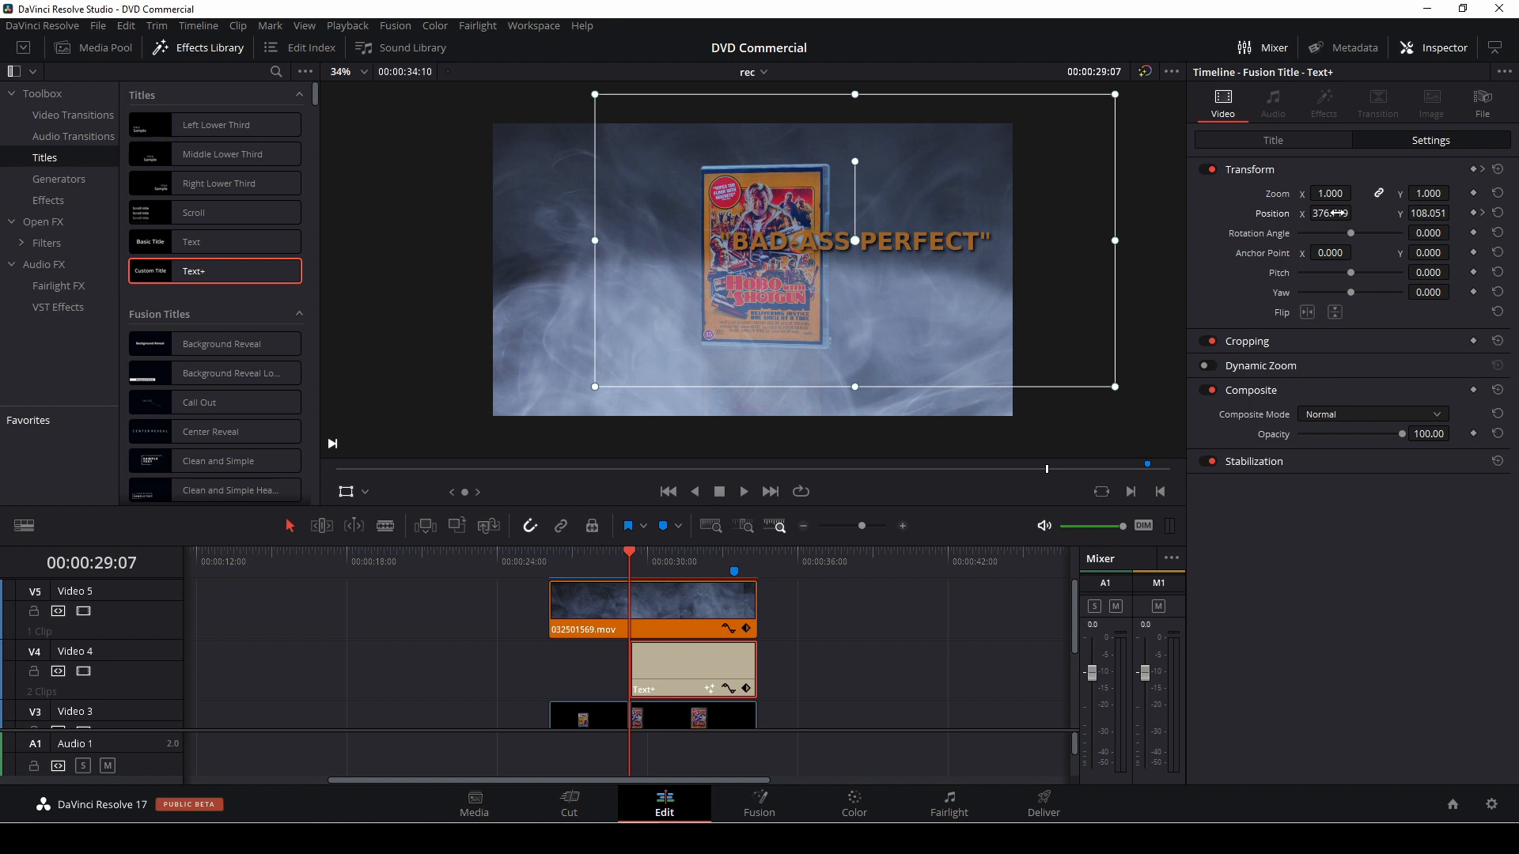
drag(1338, 213, 1356, 212)
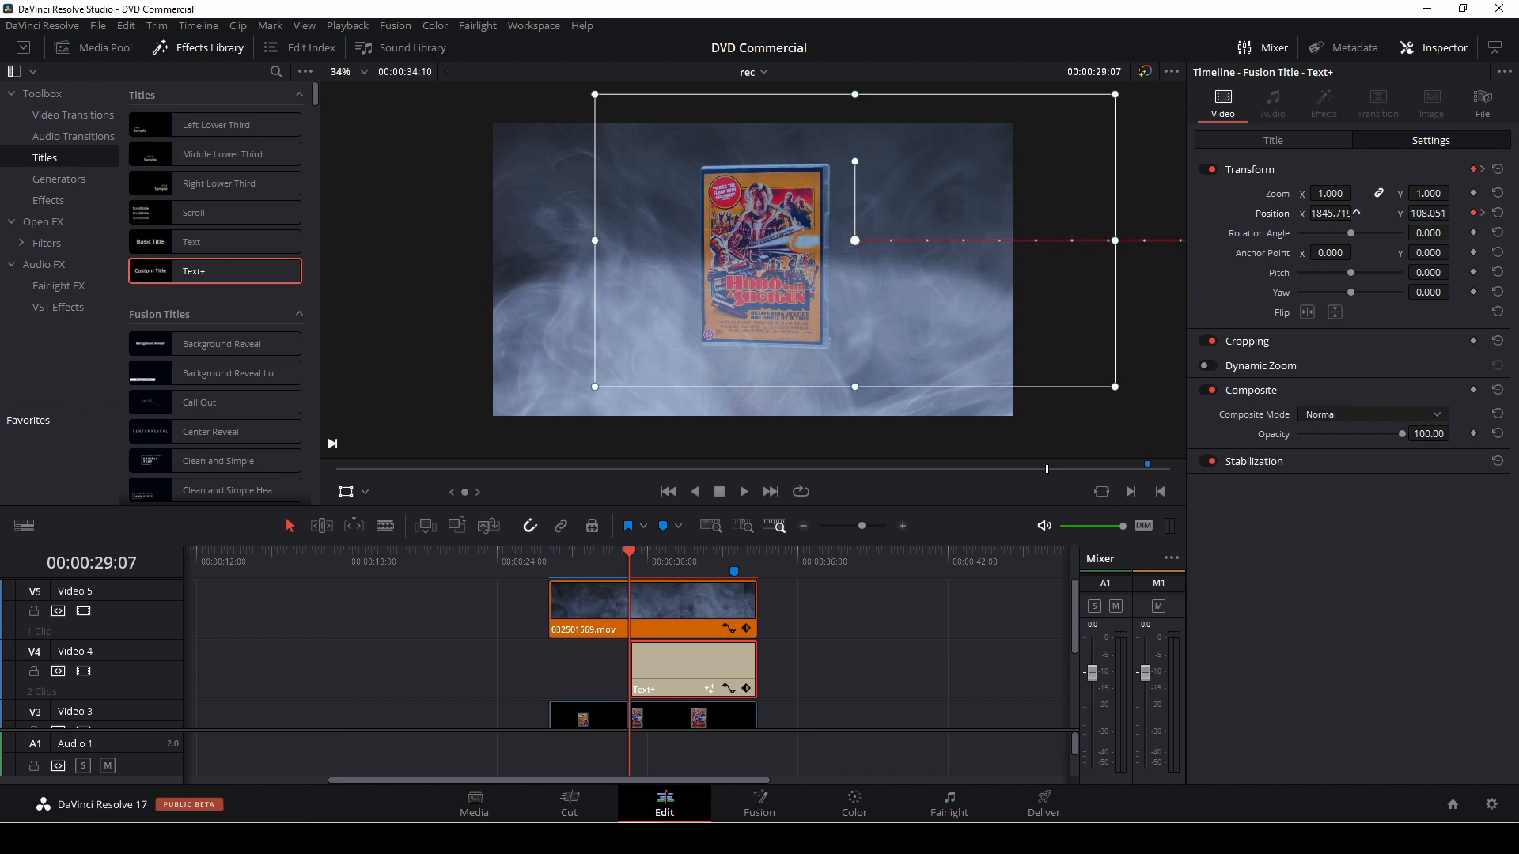
key(space)
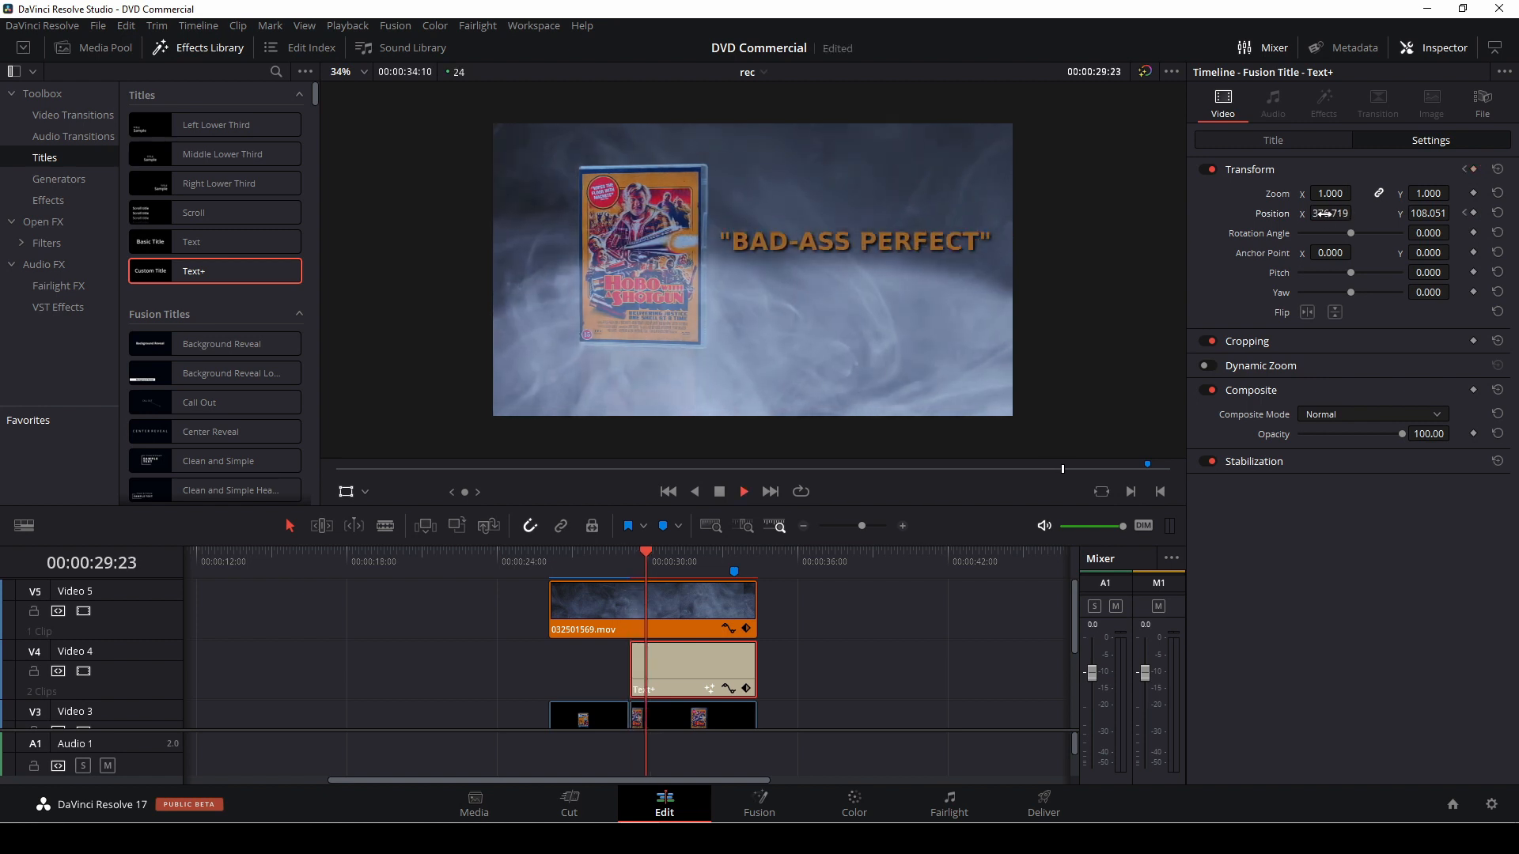
key(space)
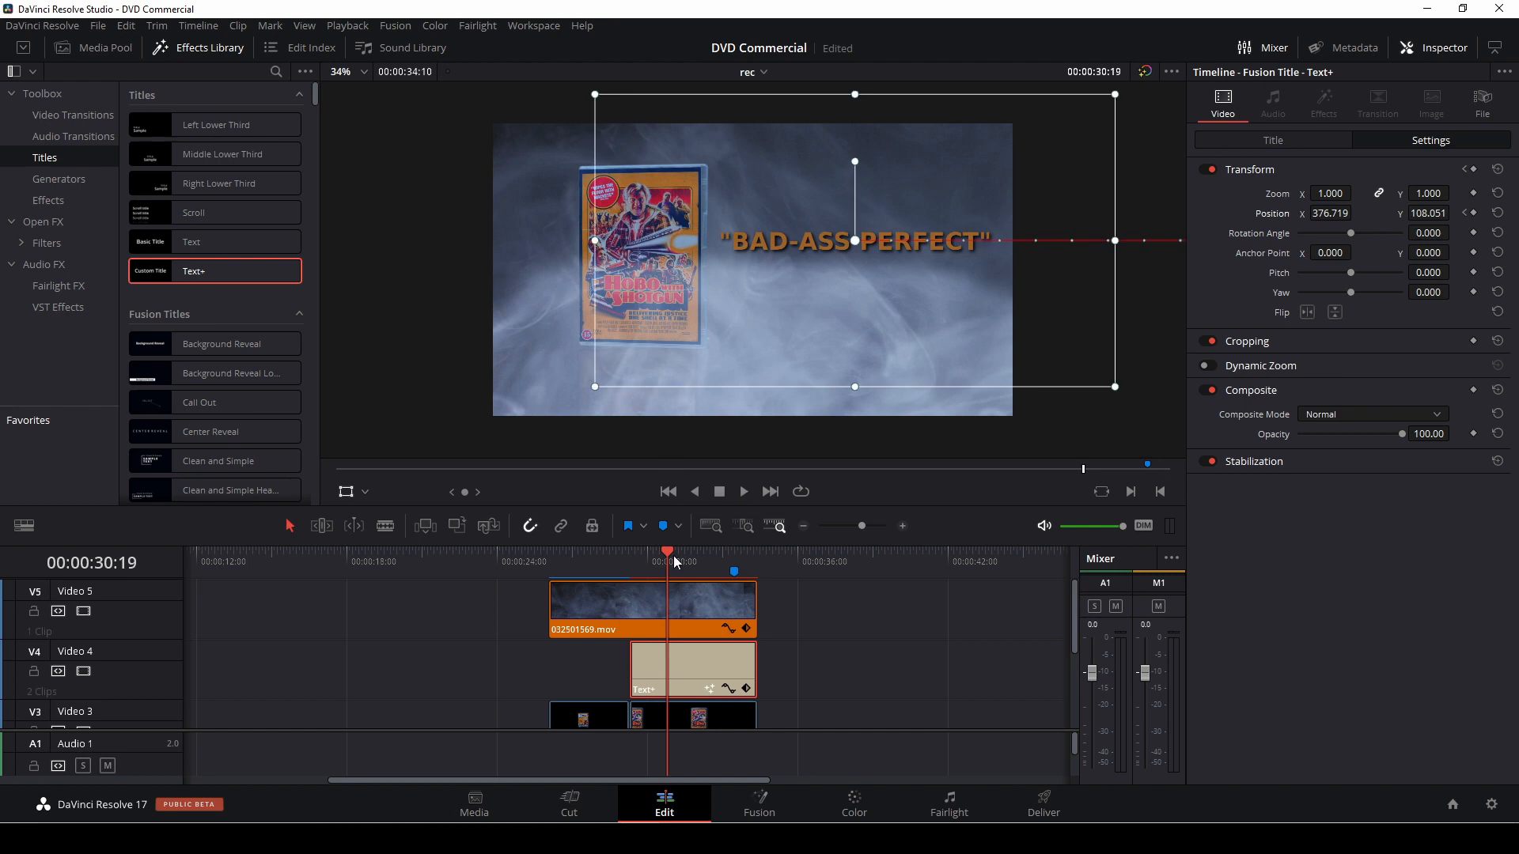
Set the title's X position to about 802 at 00:00:29:12 to follow the sliding case more closely.
drag(672, 555, 633, 559)
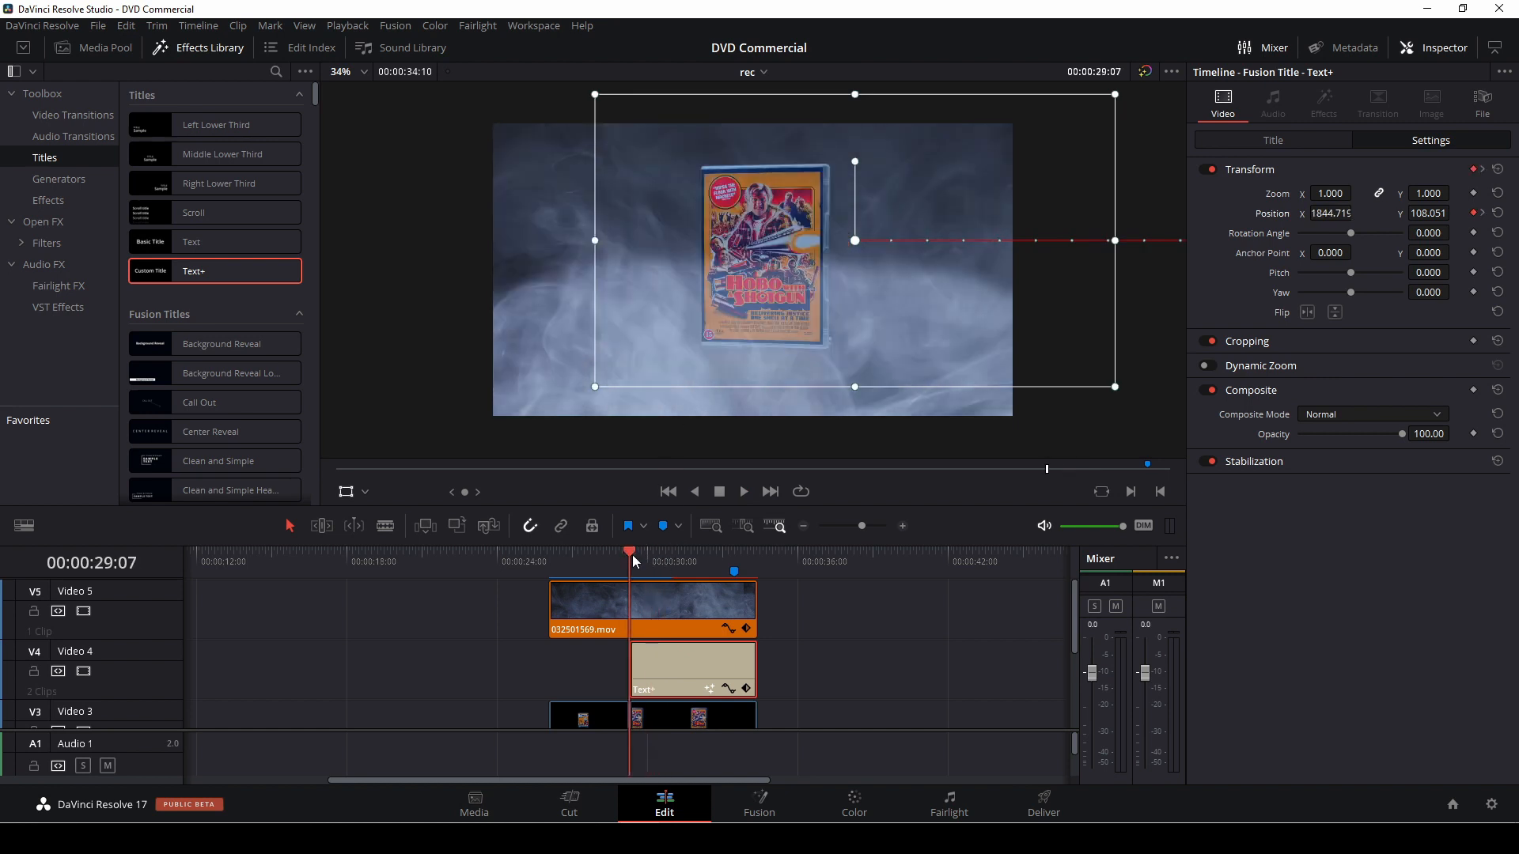
key(Right)
key(Right)
key(Right)
key(Right)
key(Right)
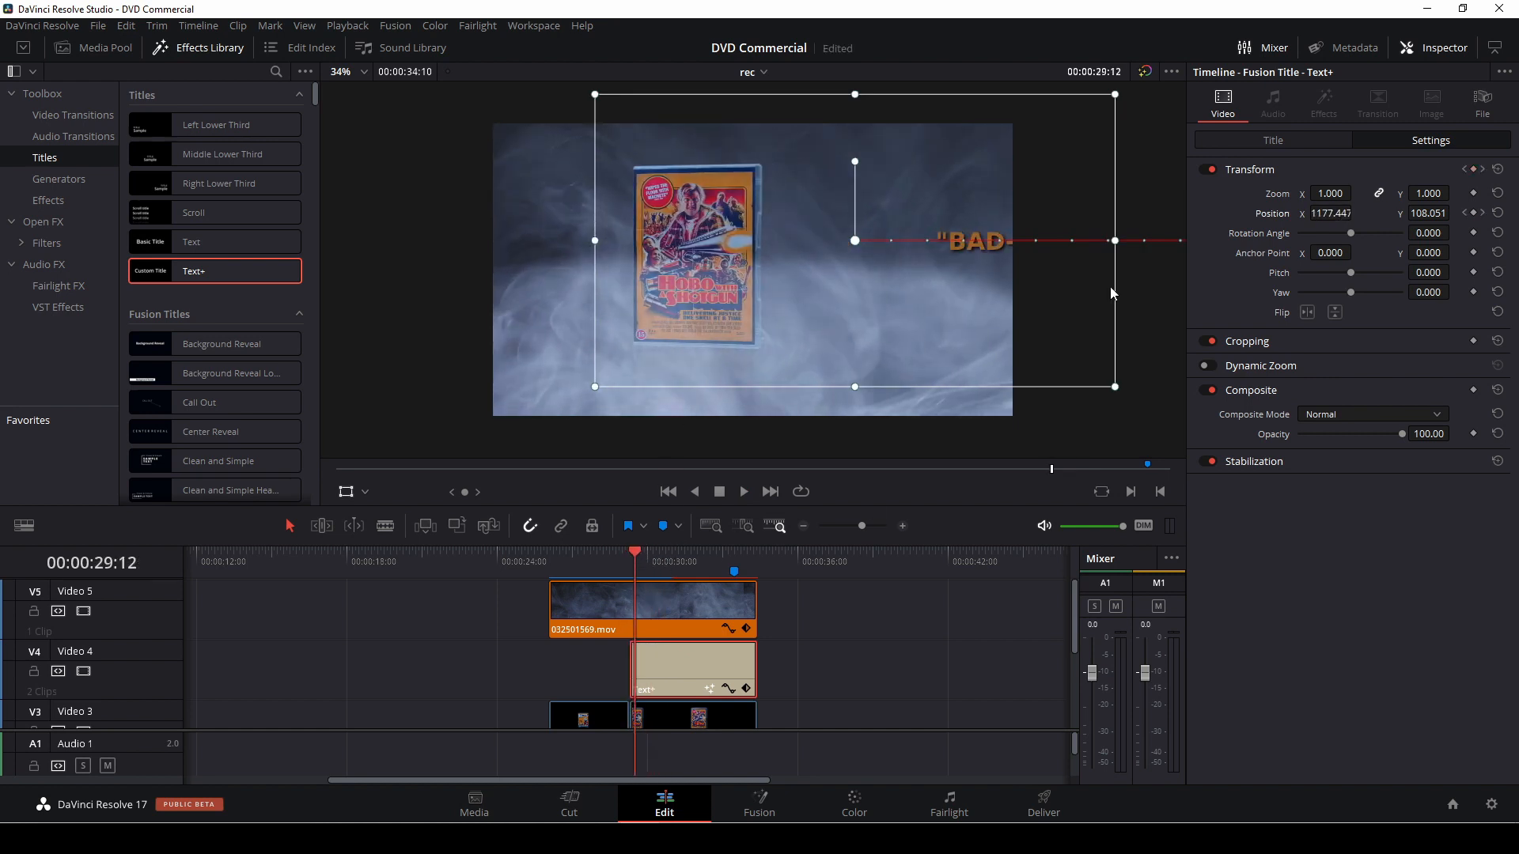
drag(1365, 214, 1343, 214)
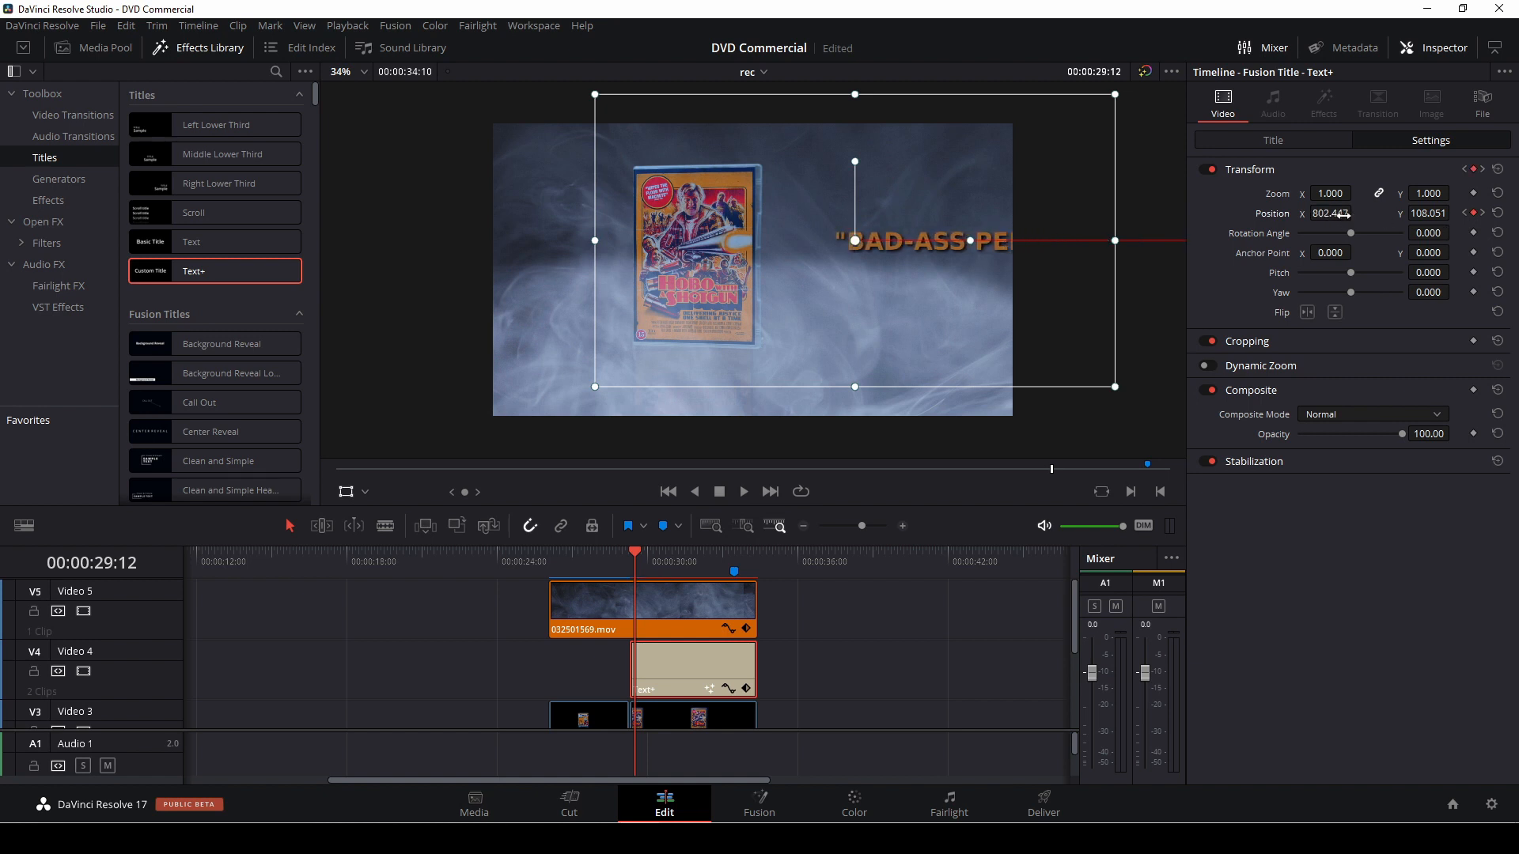
Reduce the title's X position at 00:00:29:16 to bring it nearer its resting place beside the case.
key(Right)
key(Right)
key(Right)
key(Right)
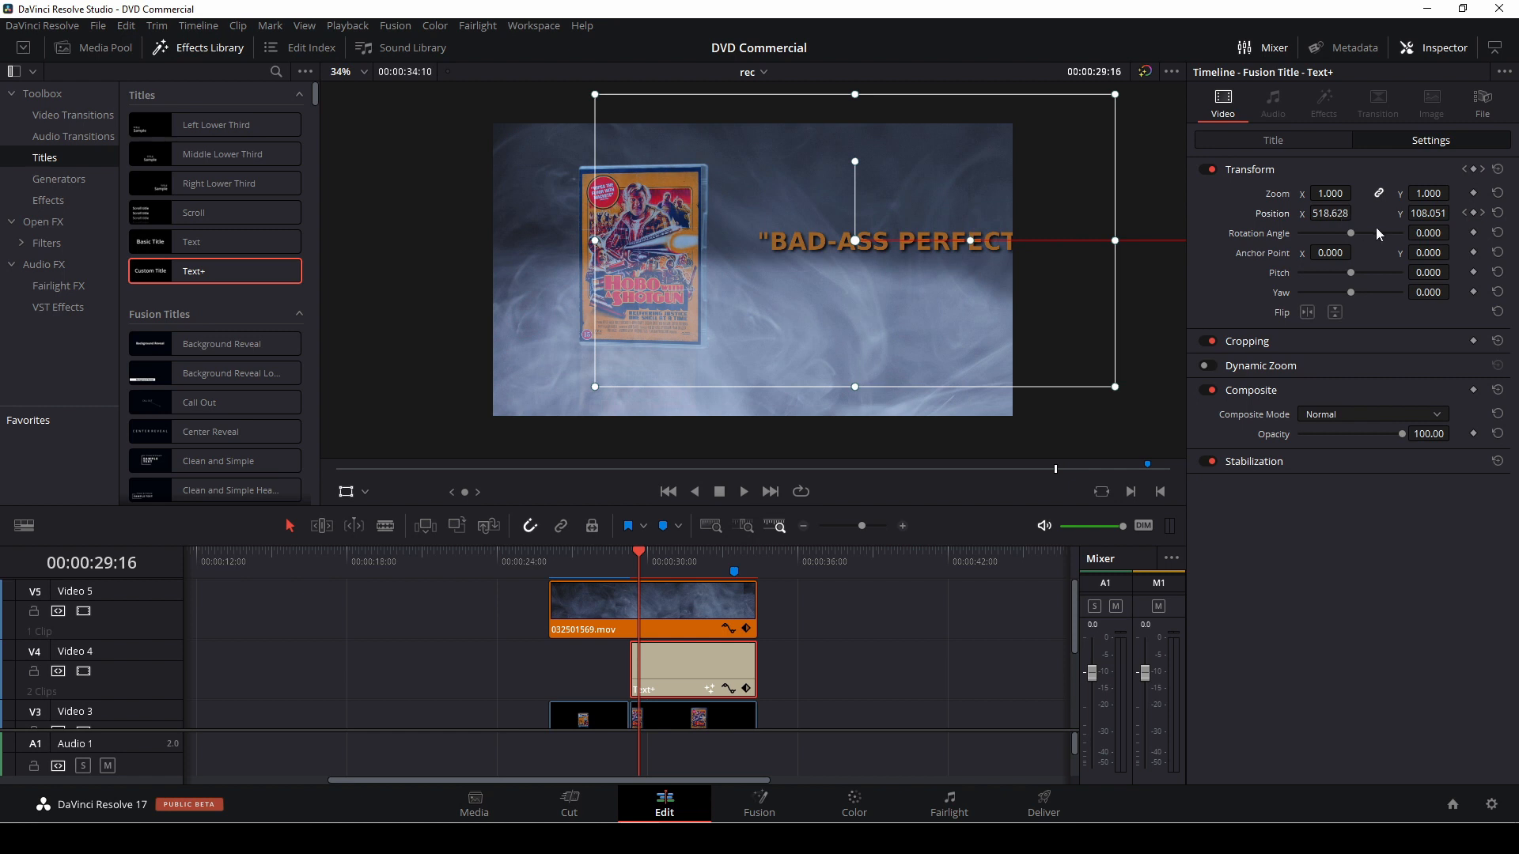
drag(1344, 213, 1342, 214)
key(Right)
key(Right)
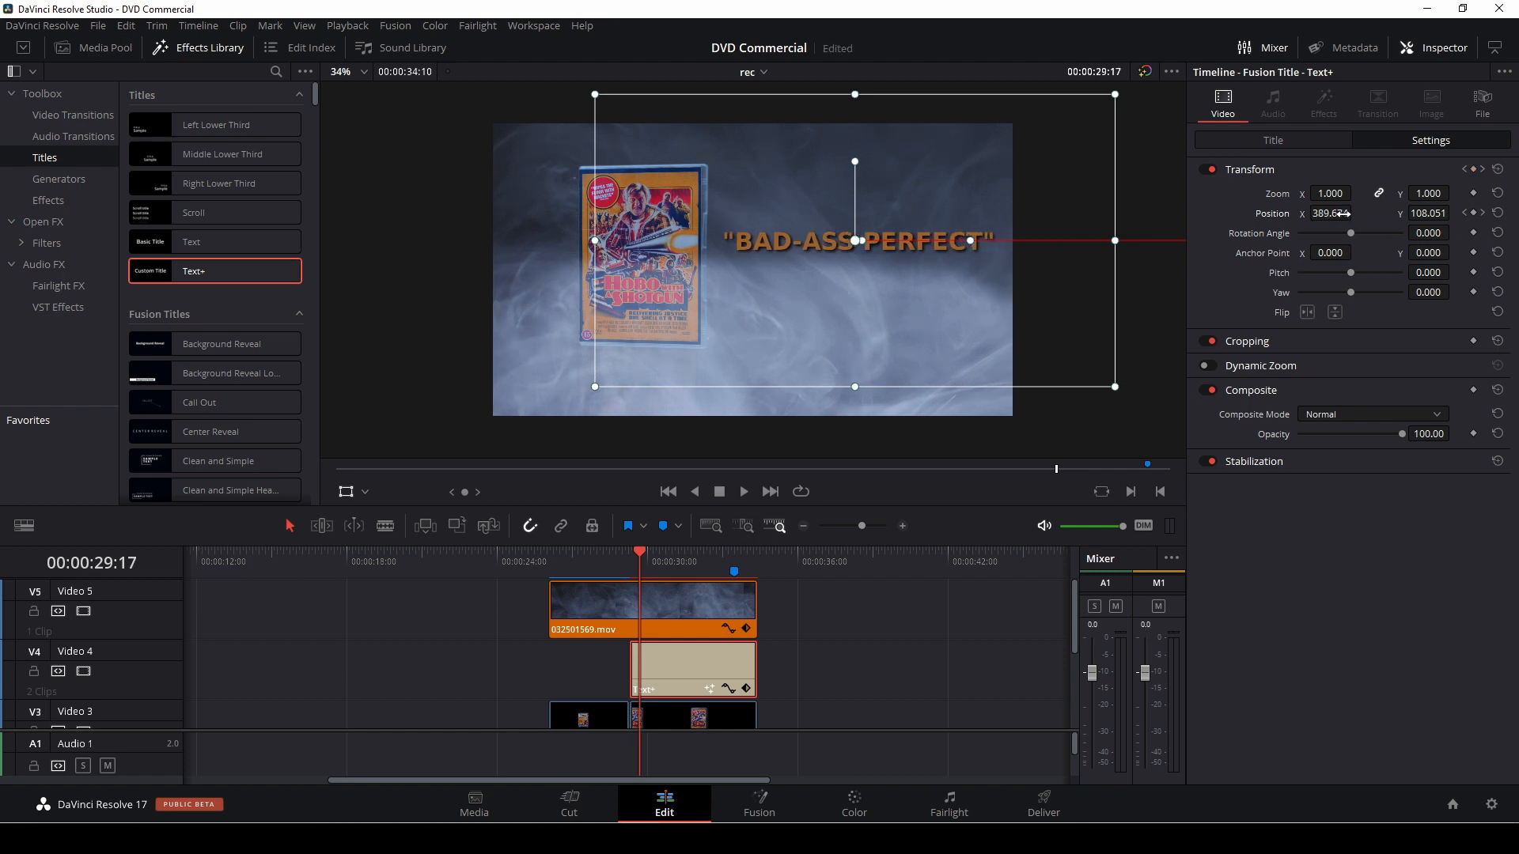
Play the timeline to review the title's slide-in and find where the case starts moving back to the centre.
click(631, 554)
key(space)
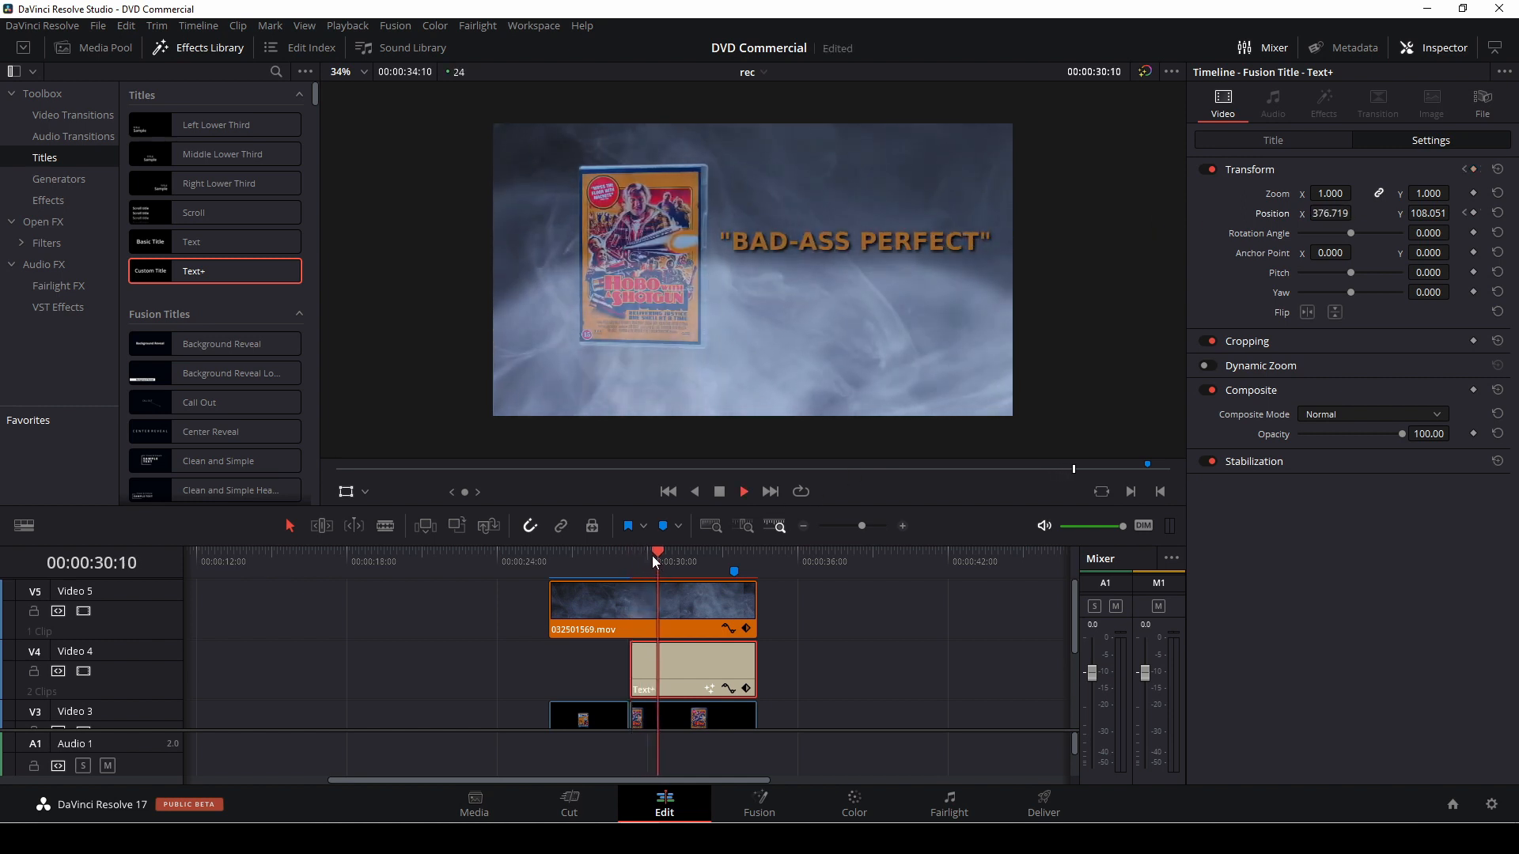
click(595, 574)
key(space)
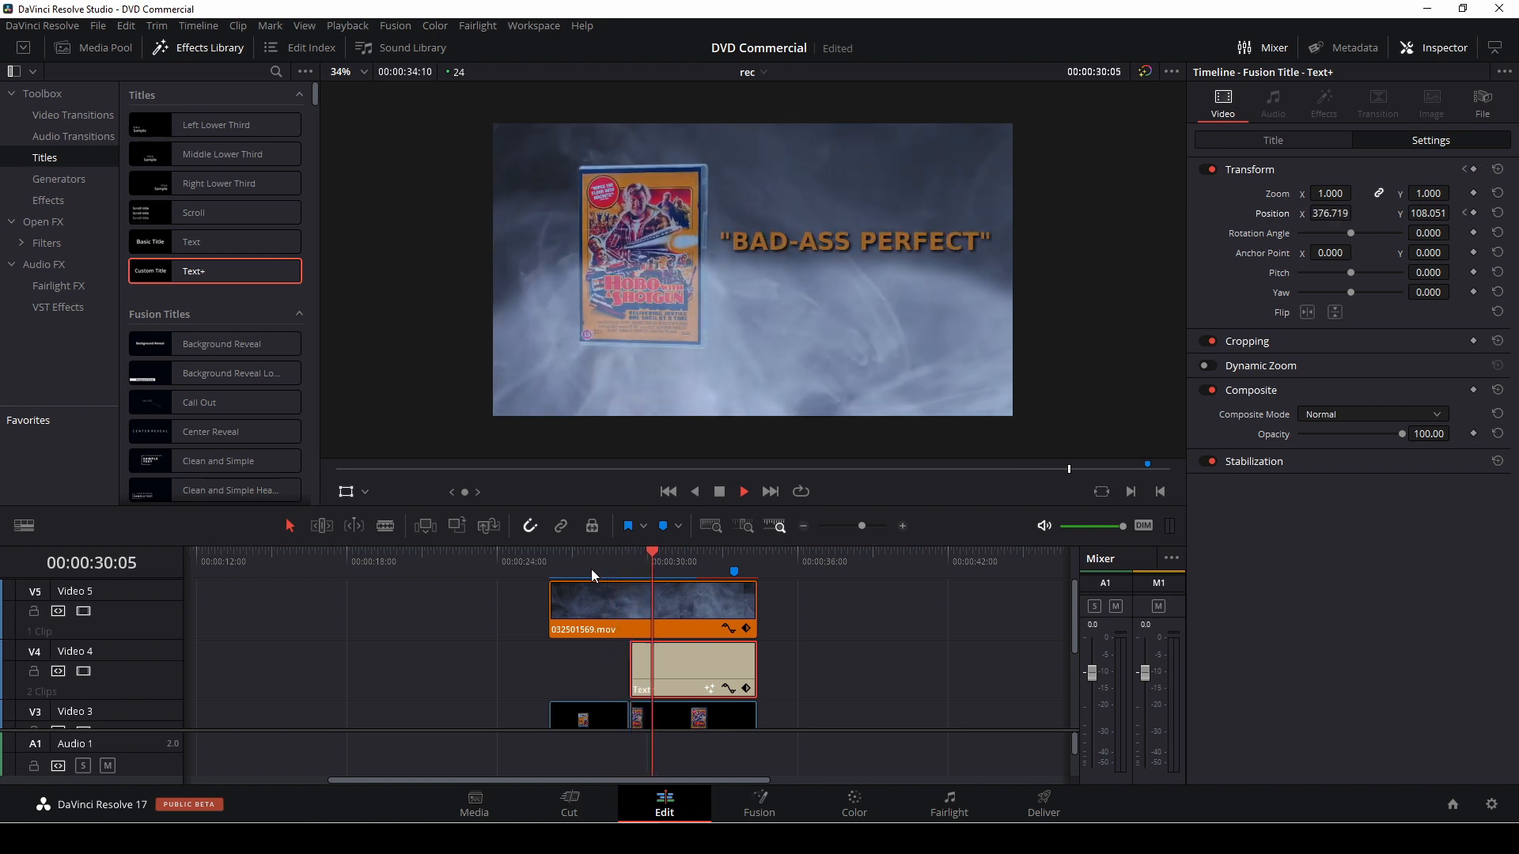
key(space)
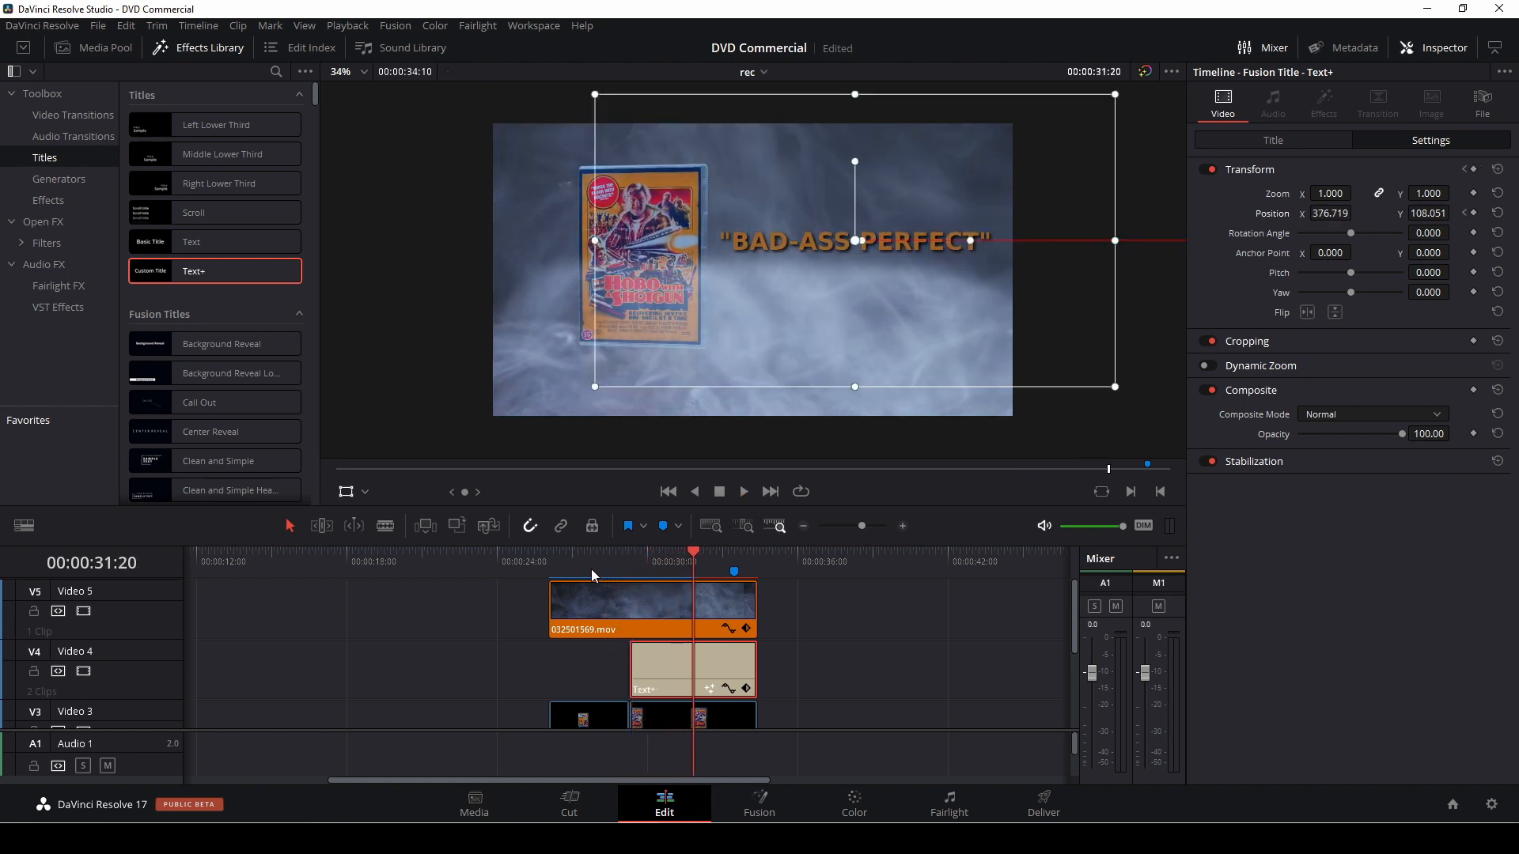
key(space)
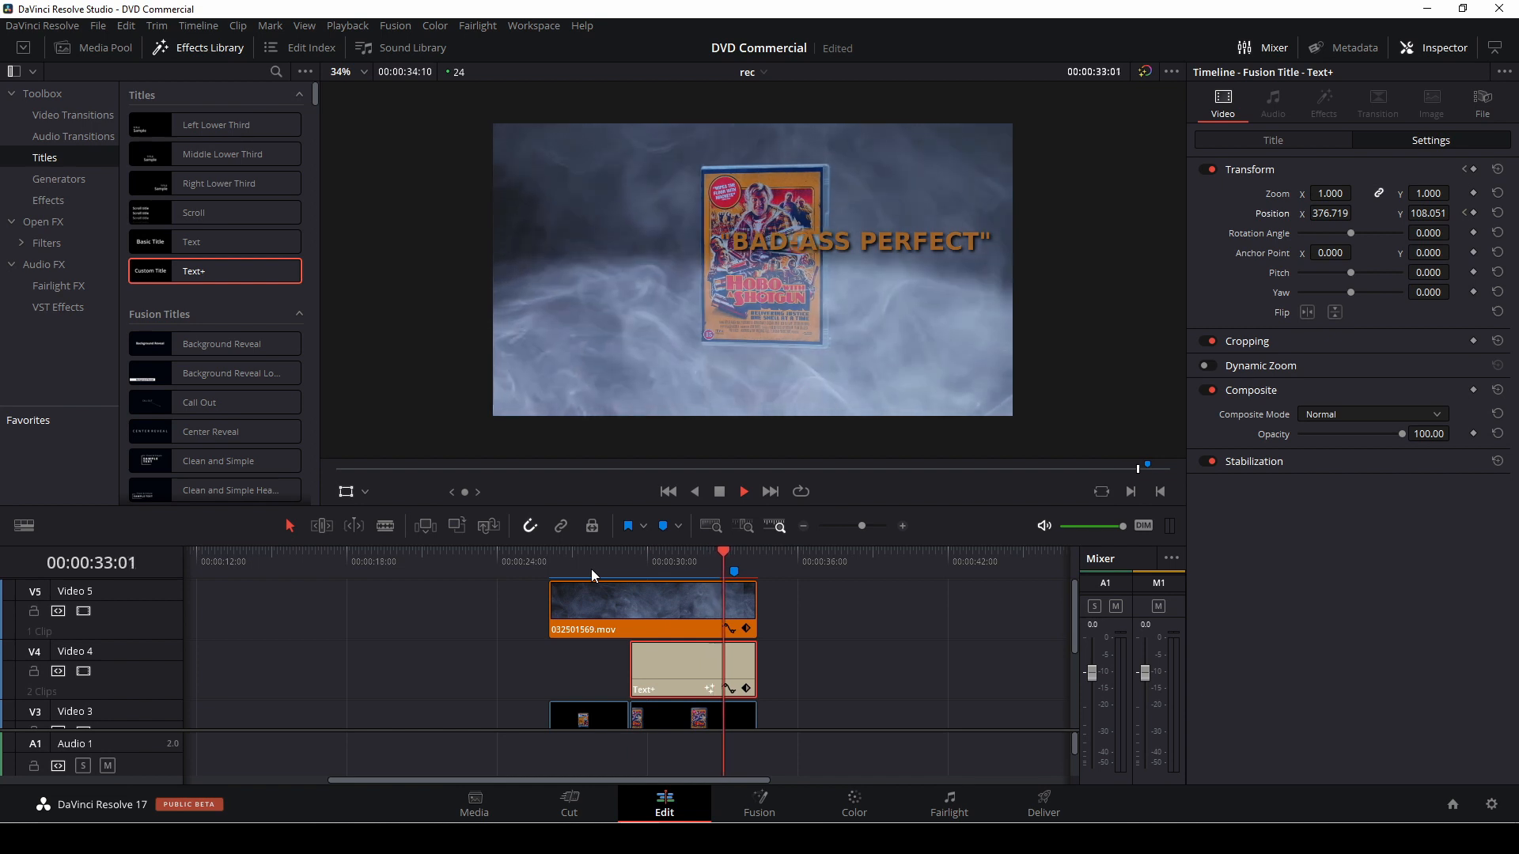
key(space)
drag(719, 557, 642, 566)
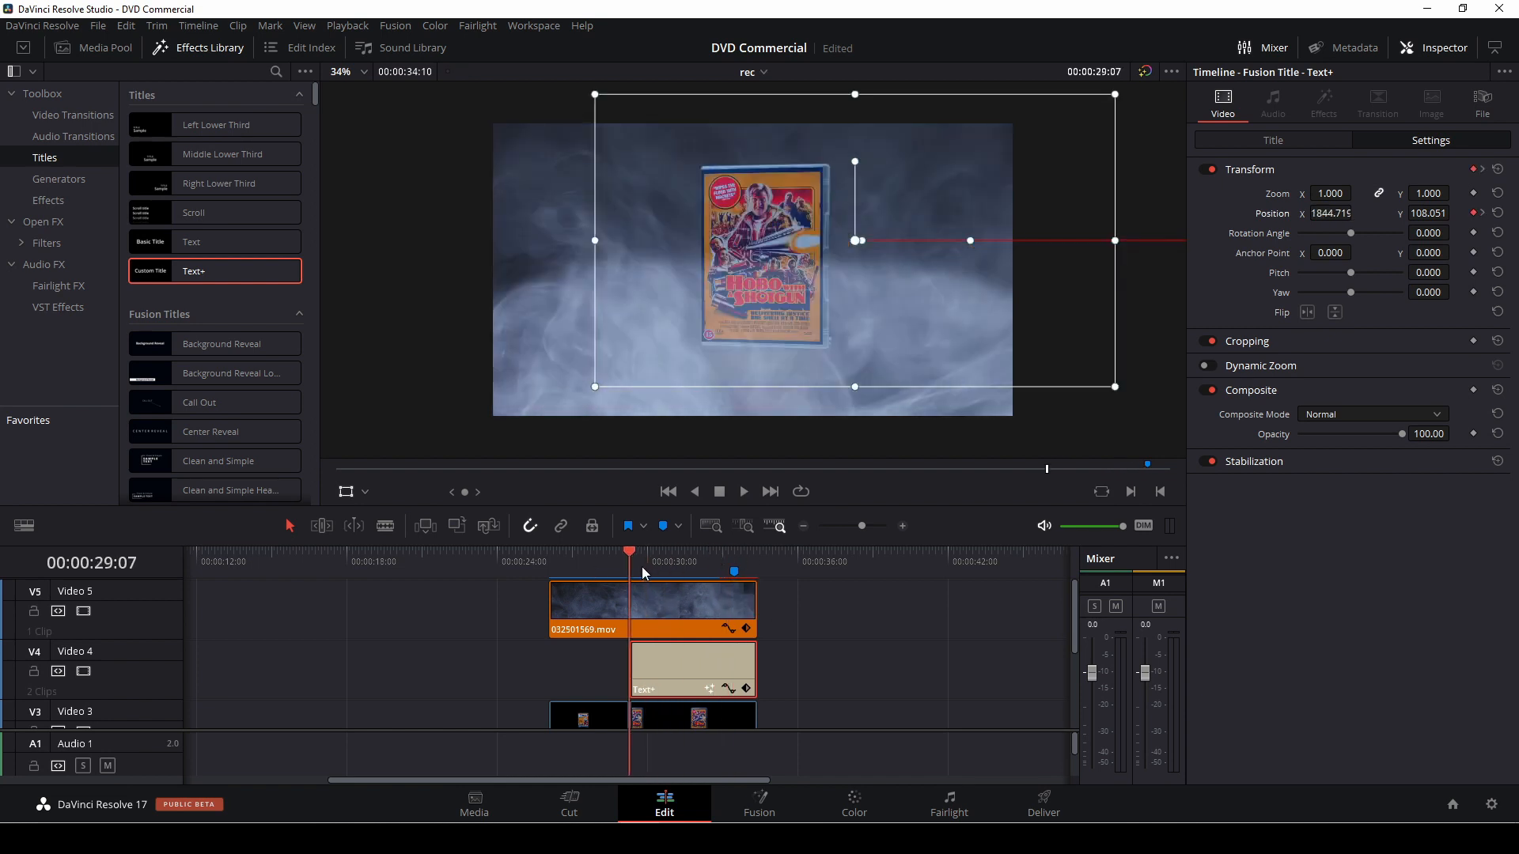
key(space)
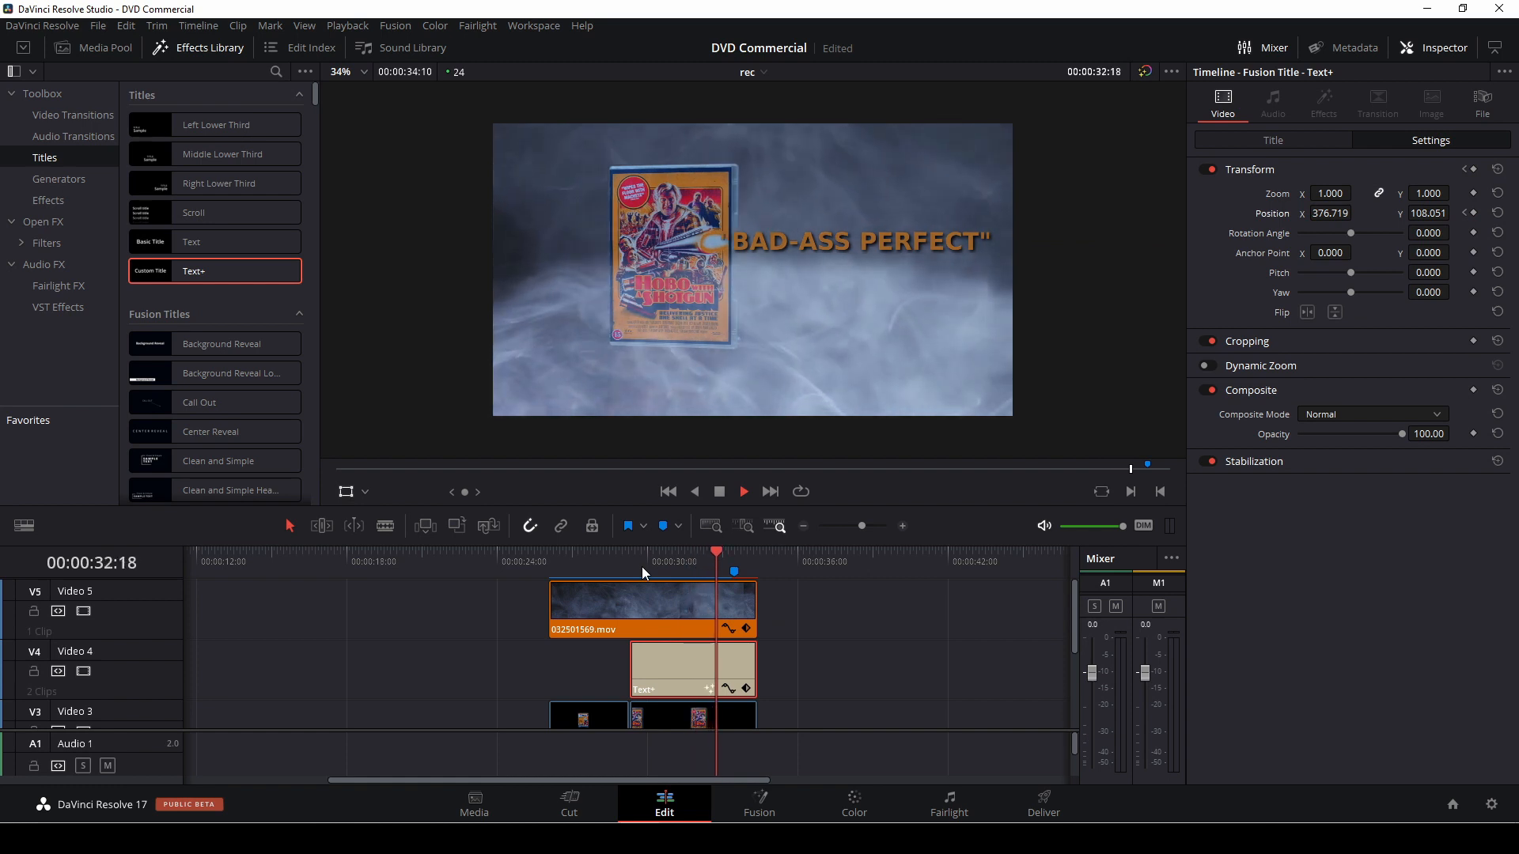
key(space)
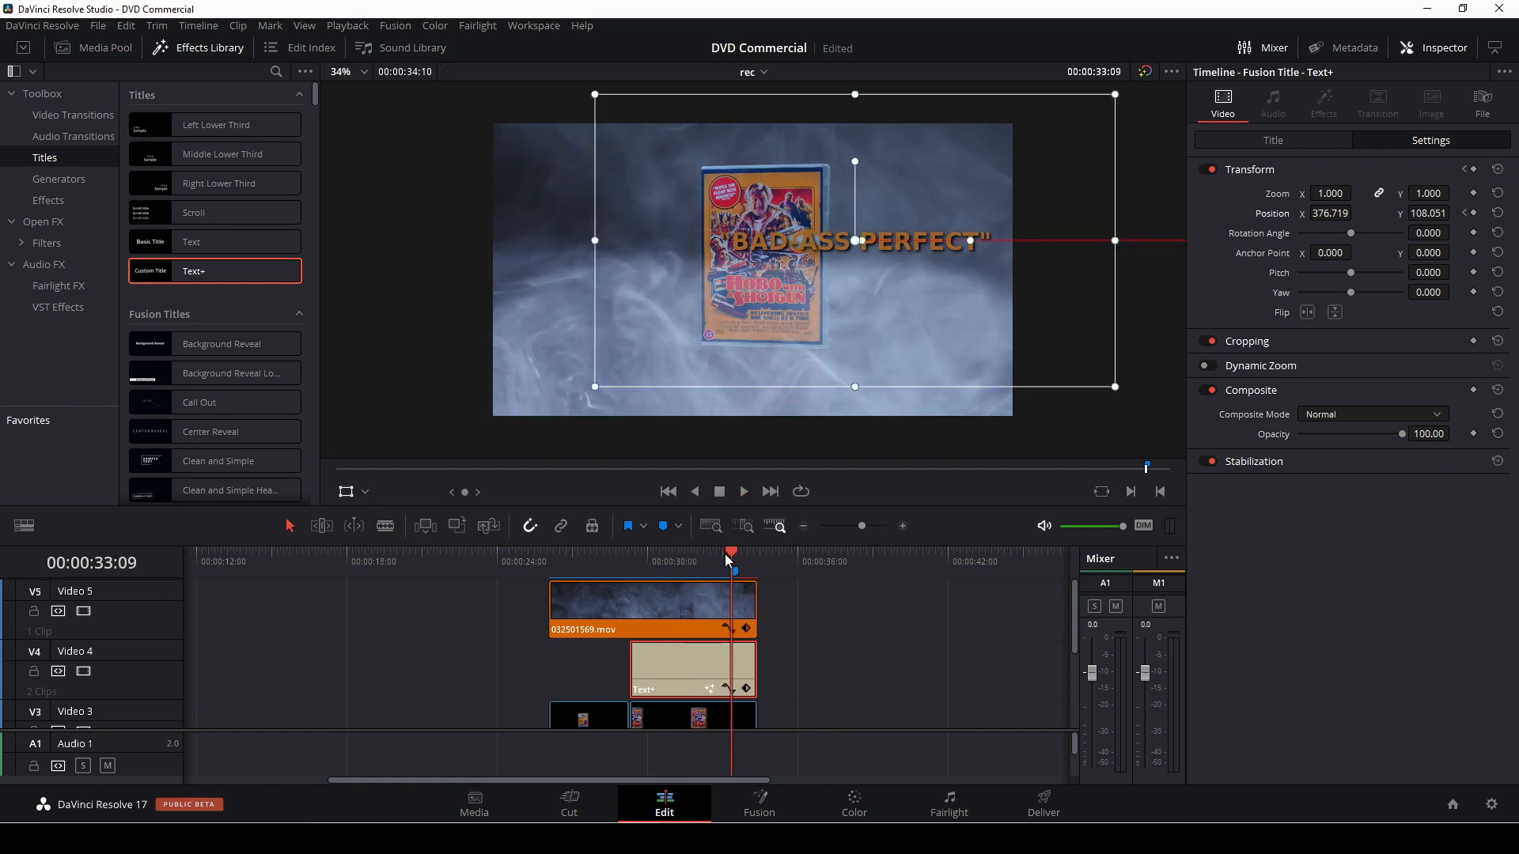
Keyframe the title's position at 00:00:32:12, and increase its X over the following frames to about 1477 to slide it out ahead of the case.
mouse_move(724, 554)
mouse_down()
mouse_move(662, 568)
mouse_move(710, 575)
mouse_up()
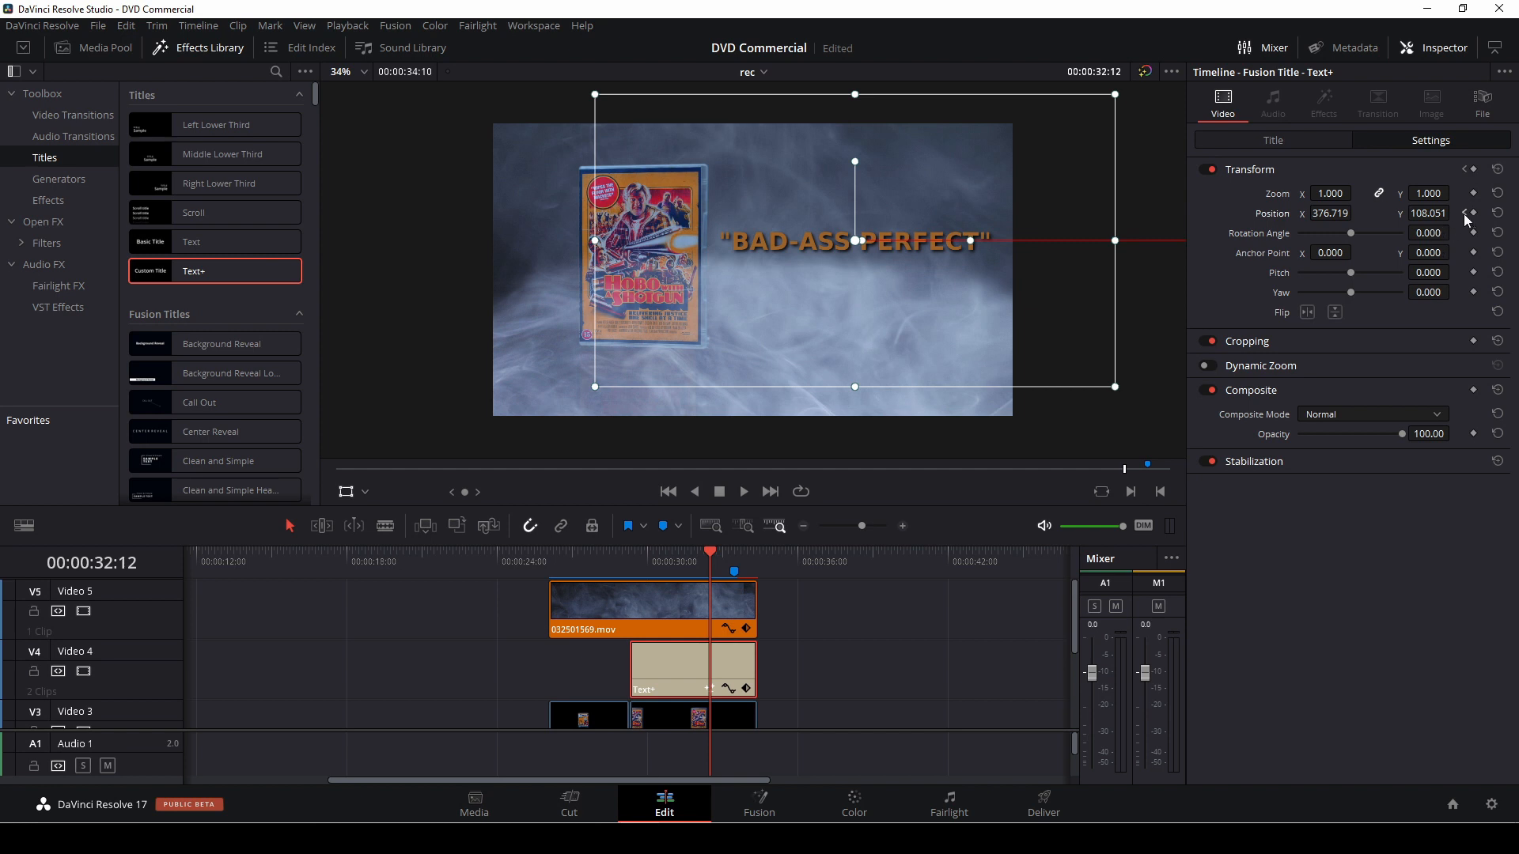
click(1473, 214)
key(Right)
key(Right)
key(Right)
key(Right)
key(Right)
key(Right)
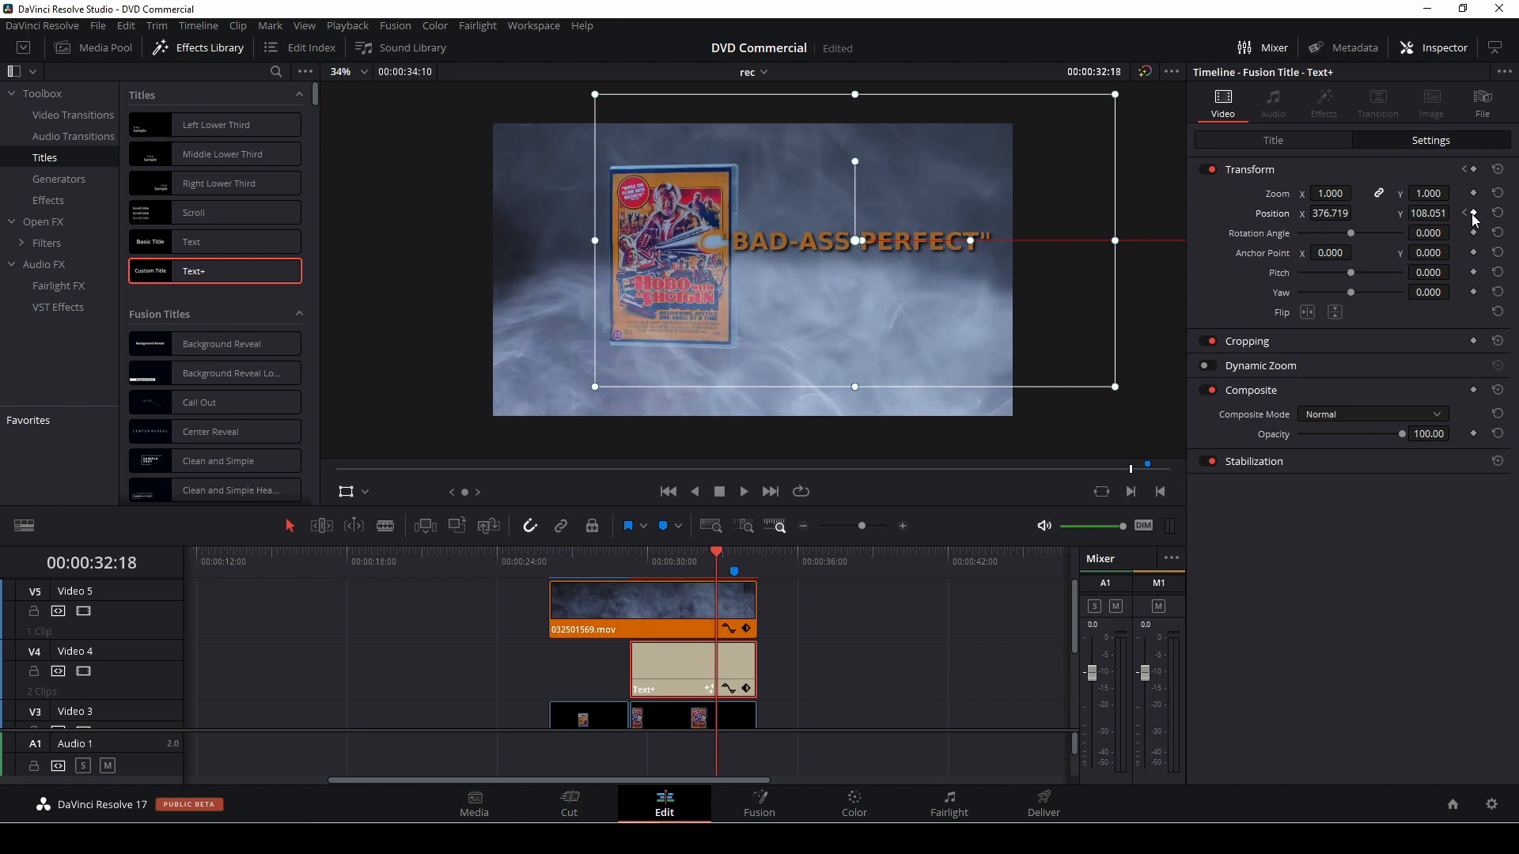
drag(1332, 212, 1509, 212)
key(Right)
key(Right)
key(Right)
key(Right)
Play the sequence again to review the title sliding in and out with the DVD case.
drag(718, 554, 623, 553)
key(space)
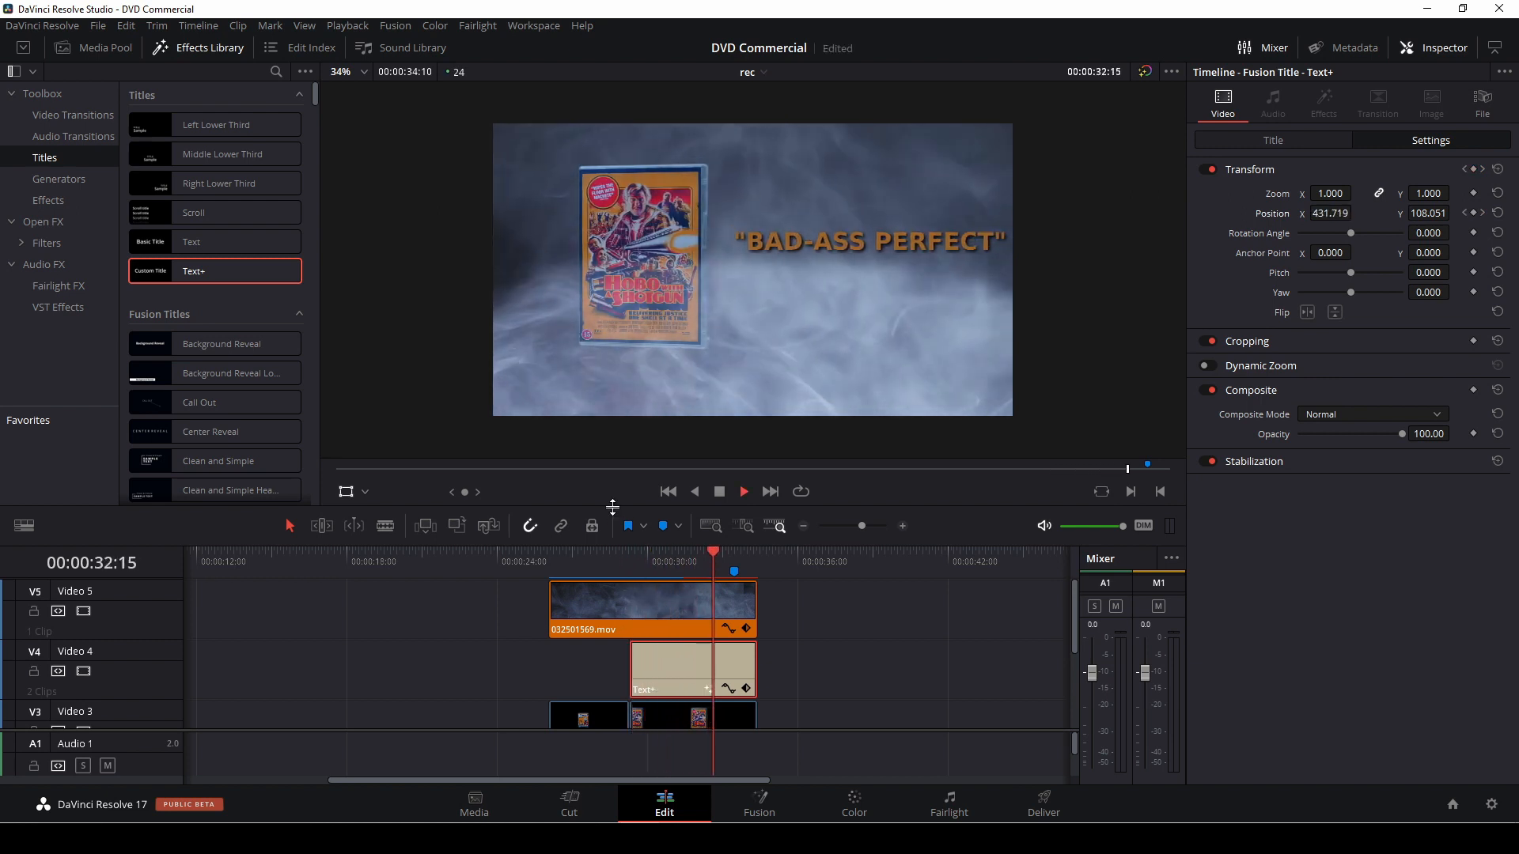
click(617, 555)
key(space)
key(space)
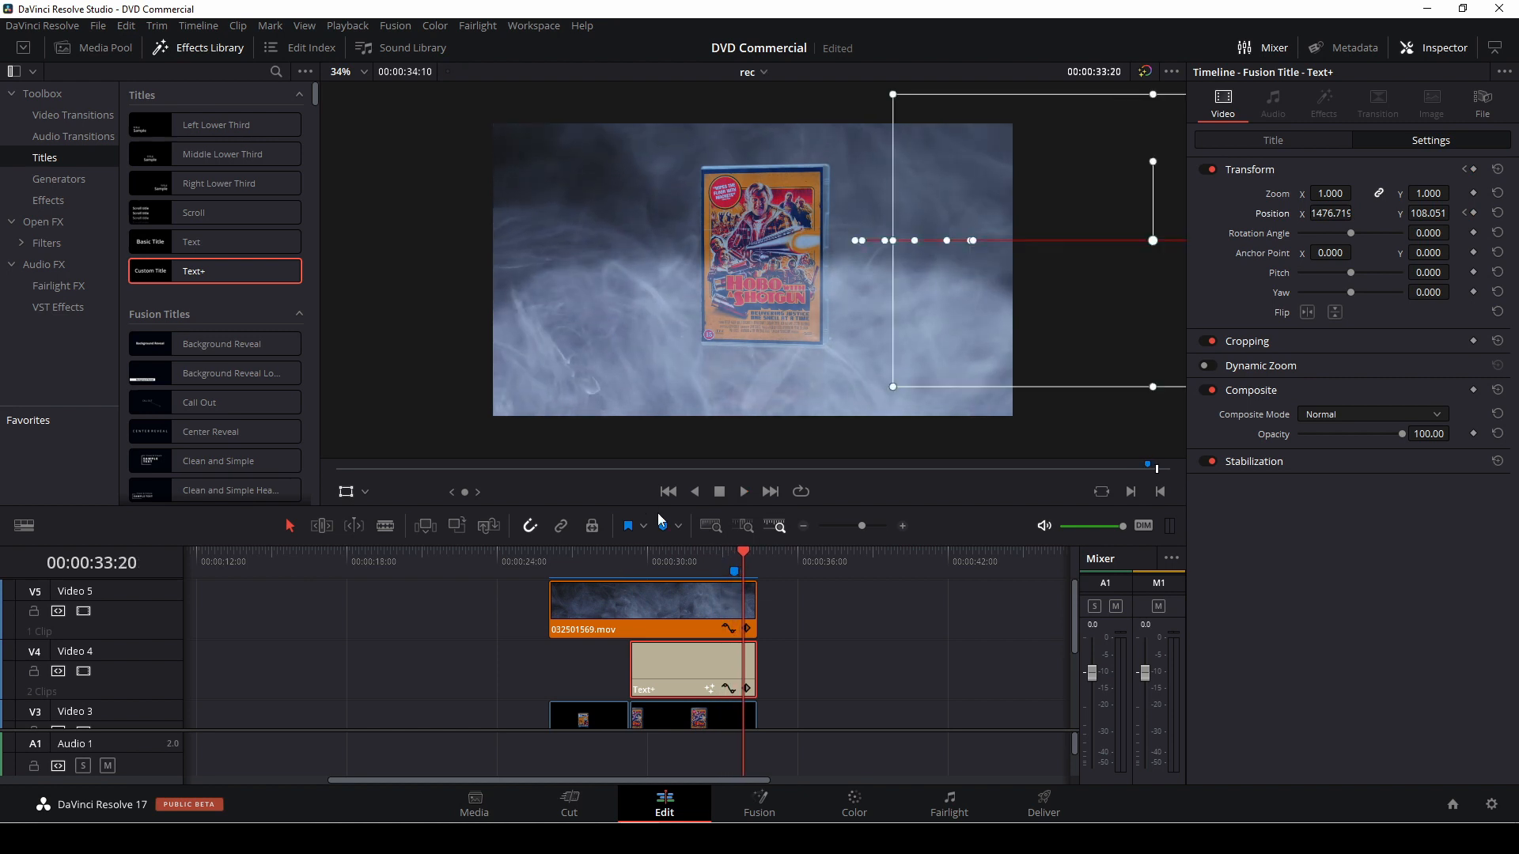
drag(744, 556, 552, 557)
key(space)
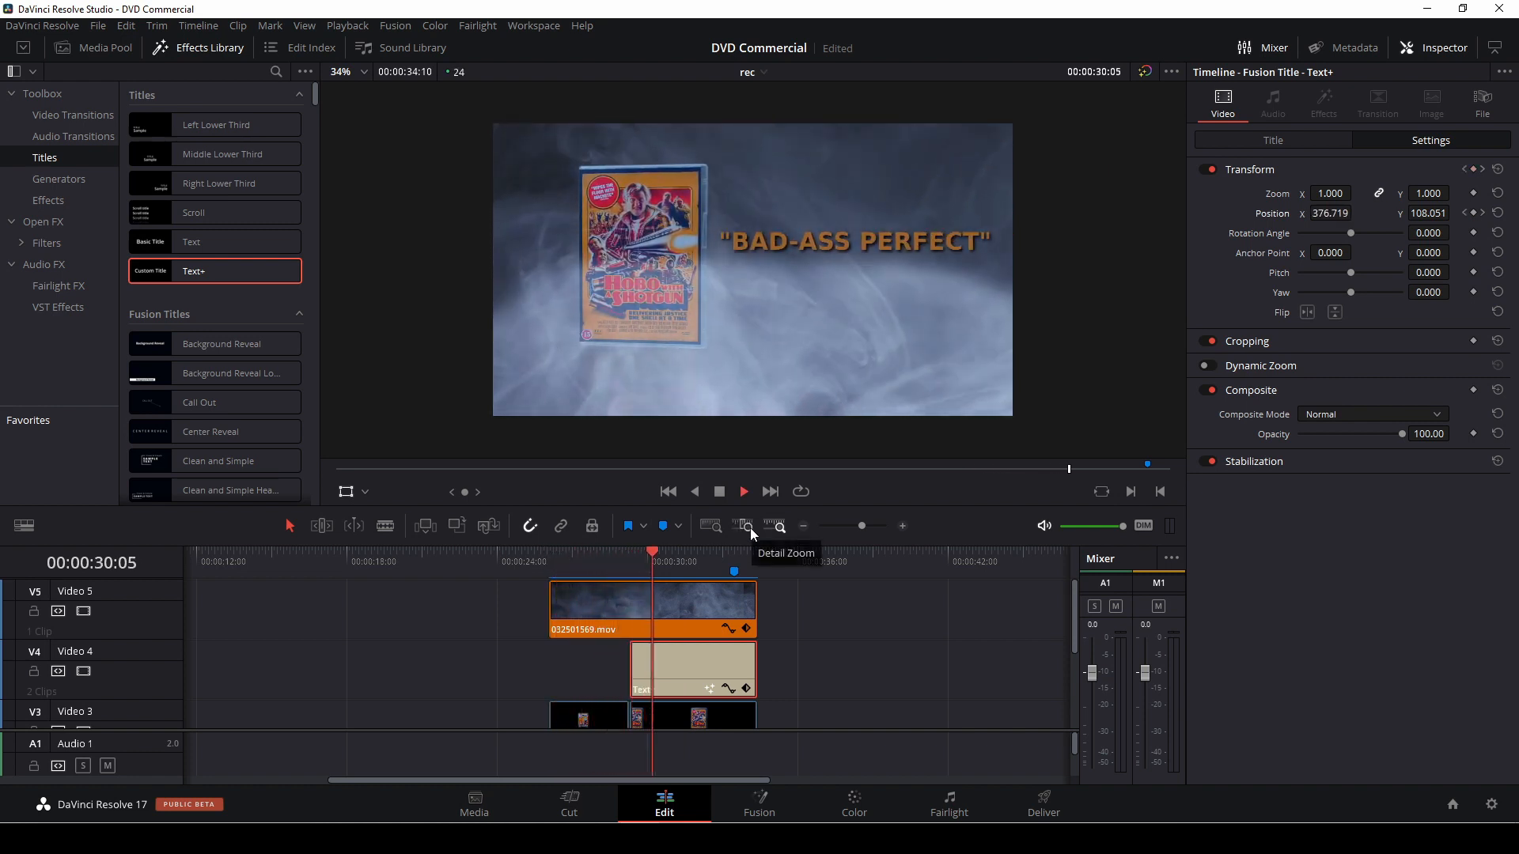
key(space)
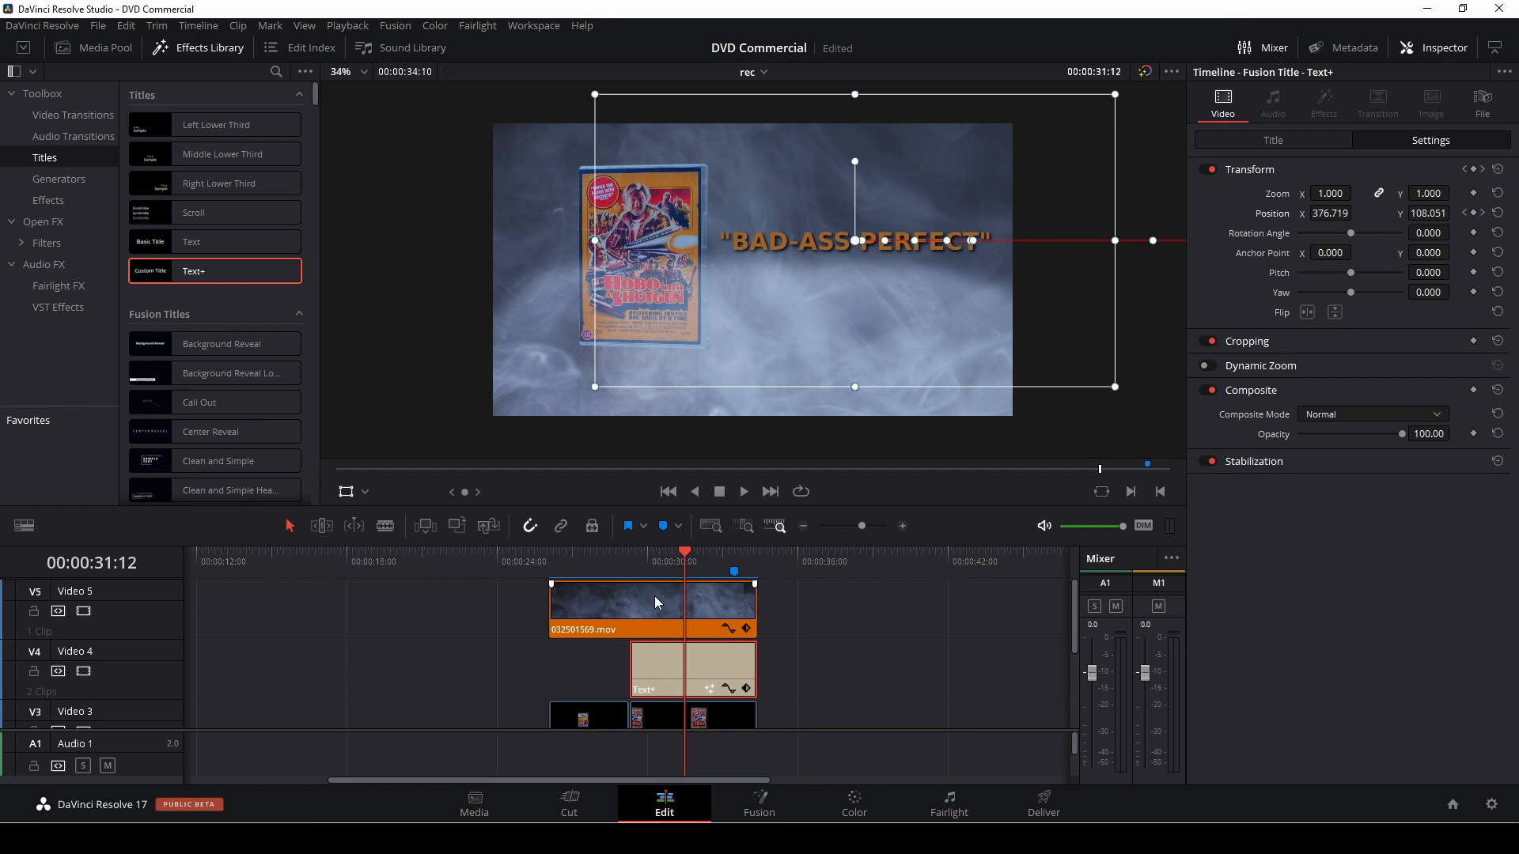
Move the upper smoke clip to Video 6 and duplicate the Text+ title from Video 4 onto Video 5.
drag(653, 597, 653, 577)
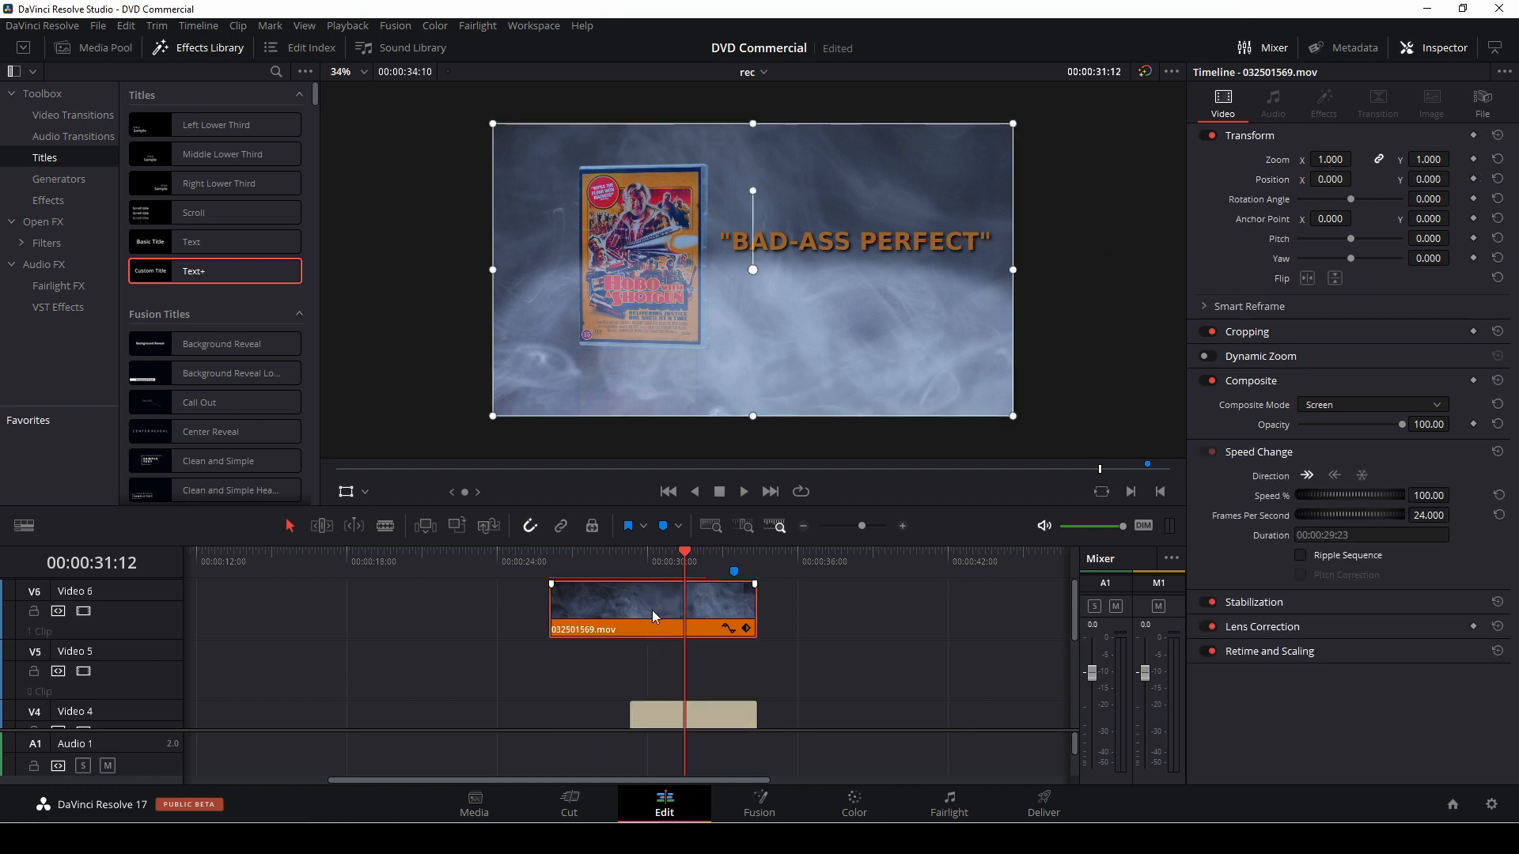
scroll(652, 609, down, 1)
click(655, 672)
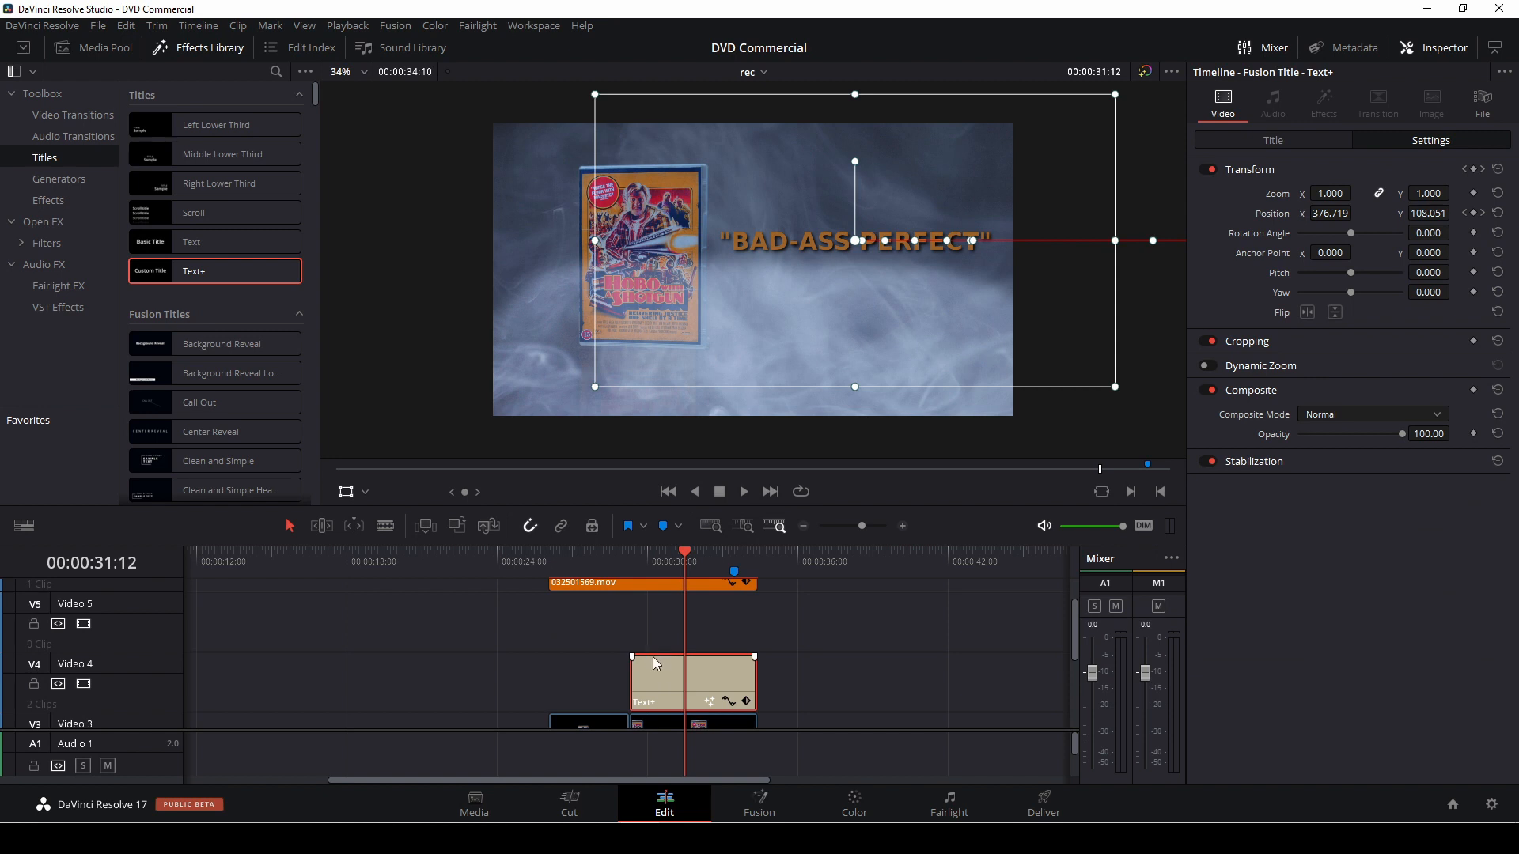
drag(647, 670, 652, 625)
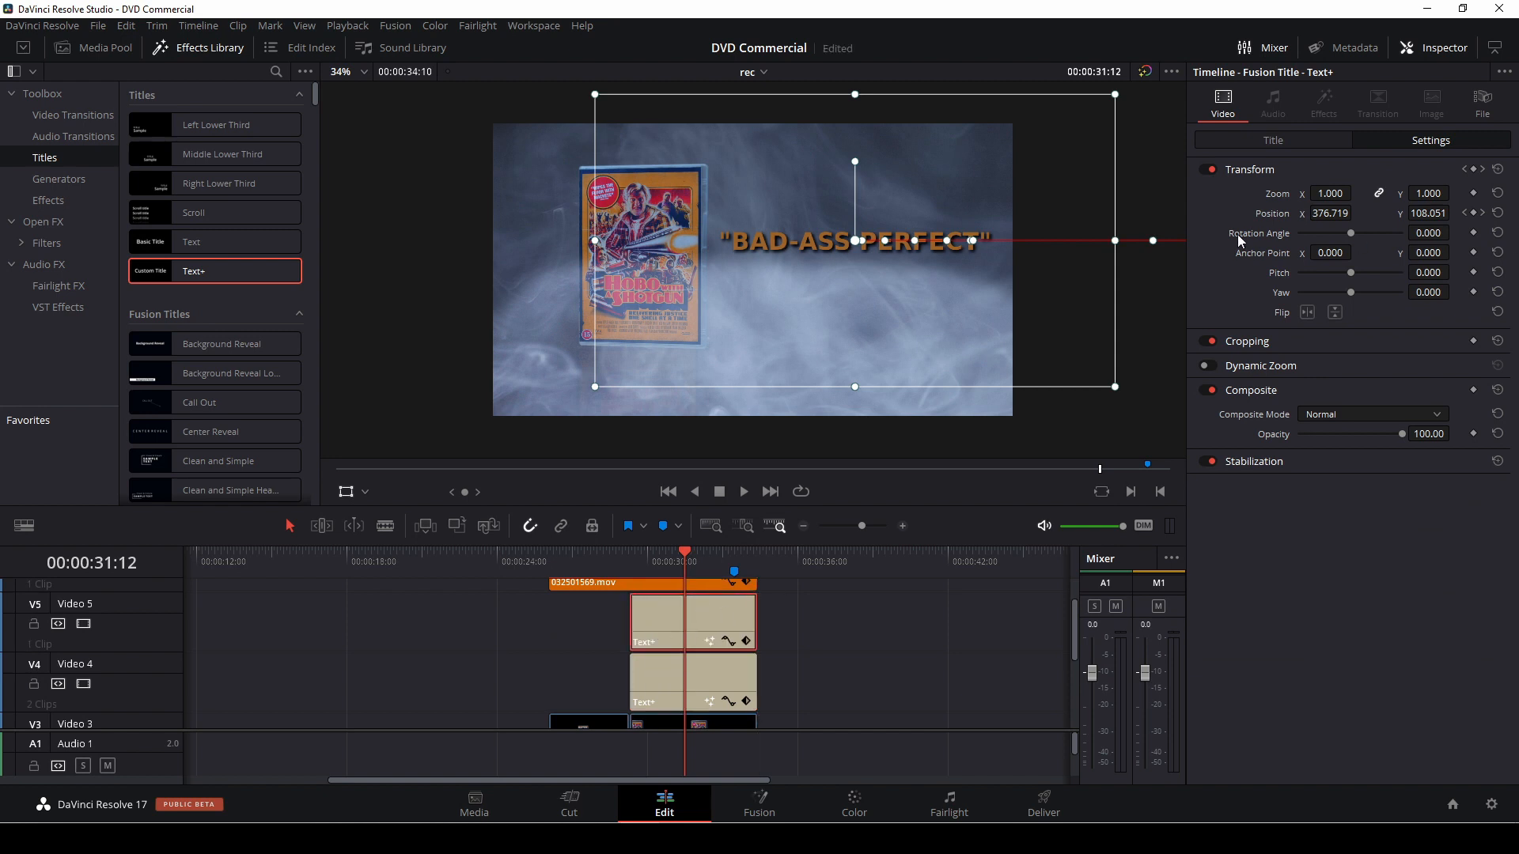
Replace the duplicated title's text on Video 5 with "IT WILL ROCK YOUR WOLD", including the quotation marks.
click(1281, 150)
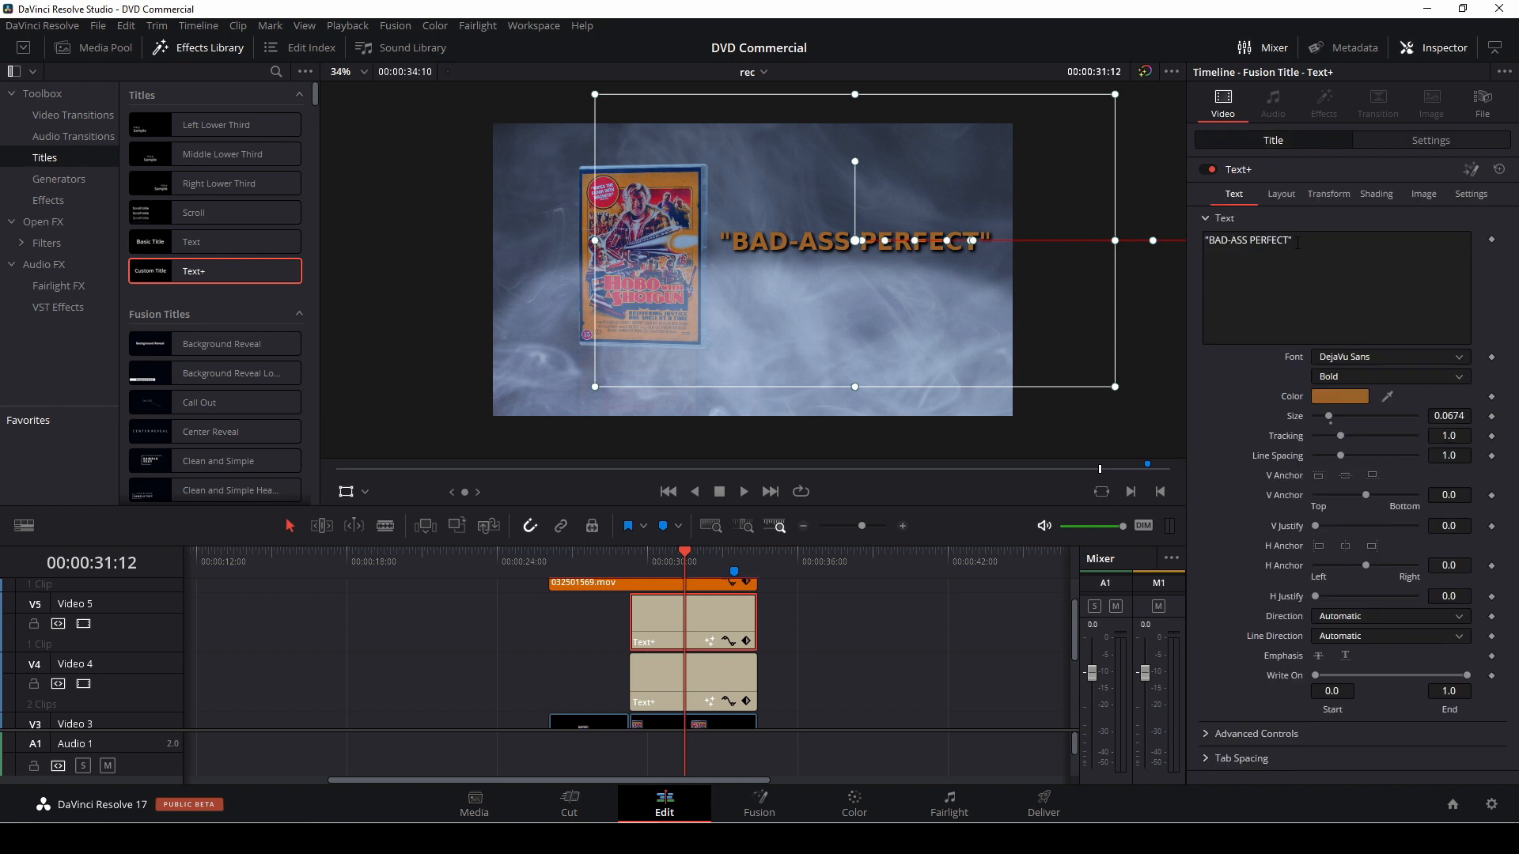
click(1291, 242)
key(BackSpace)
key(BackSpace)
key(BackSpace)
key(BackSpace)
key(BackSpace)
key(BackSpace)
key(BackSpace)
key(BackSpace)
key(BackSpace)
key(BackSpace)
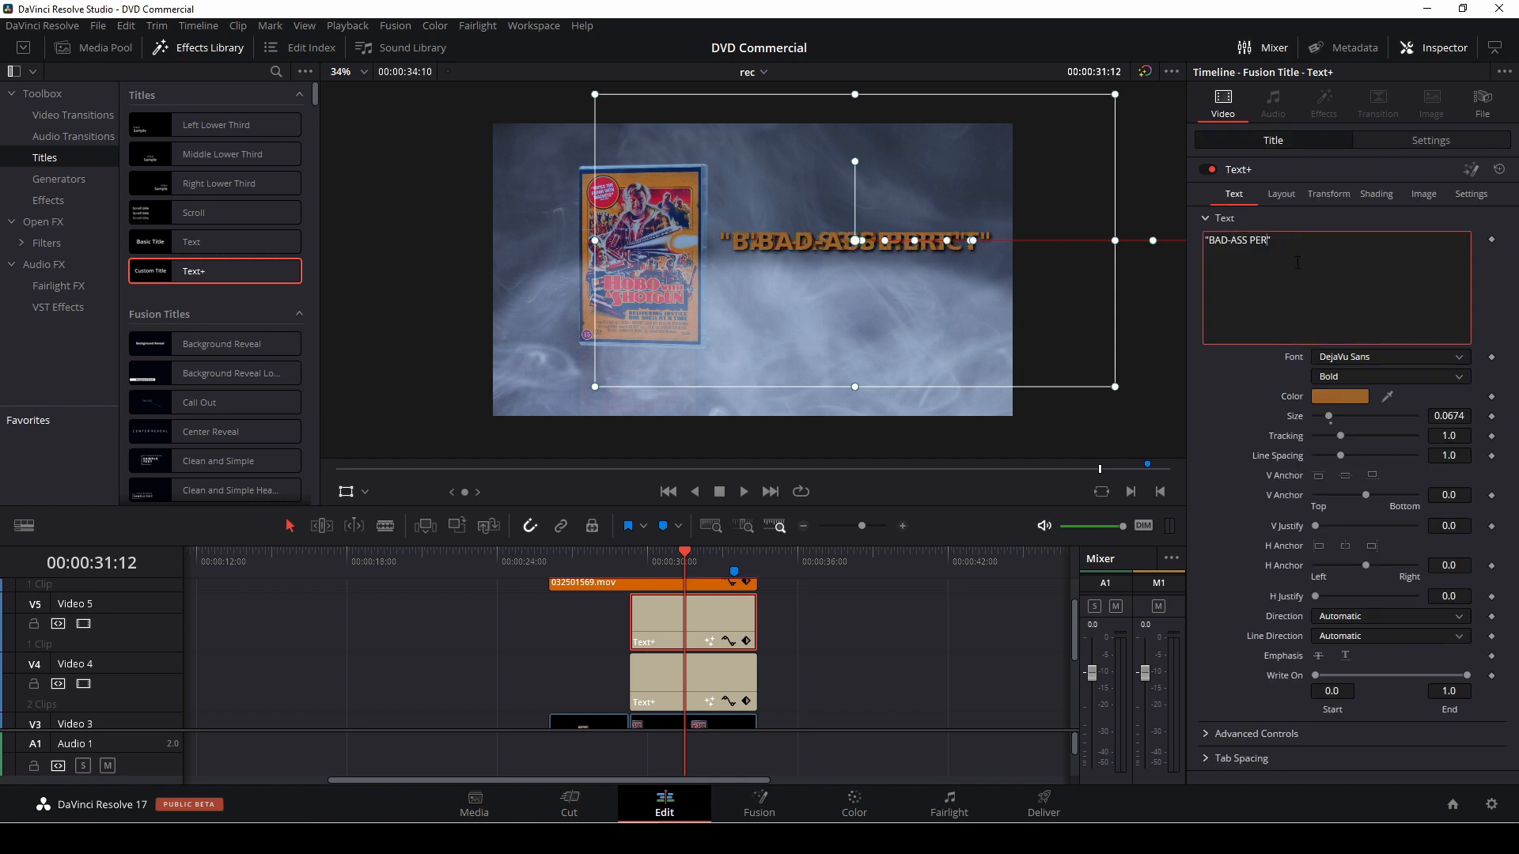
key(BackSpace)
key(BackSpace)
key(BackSpace)
key(BackSpace)
key(BackSpace)
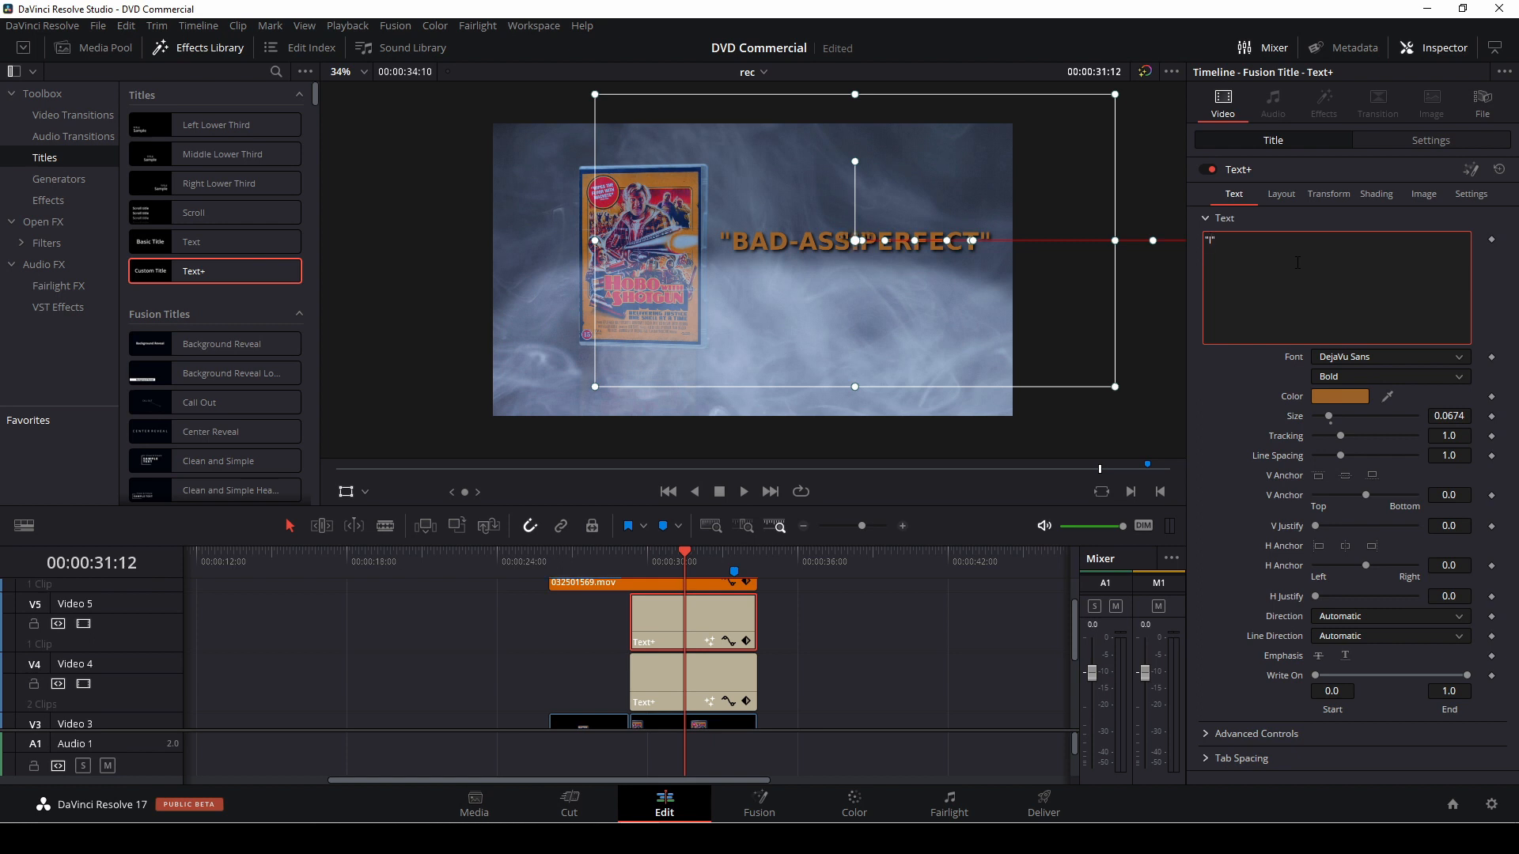
text(t WiLL)
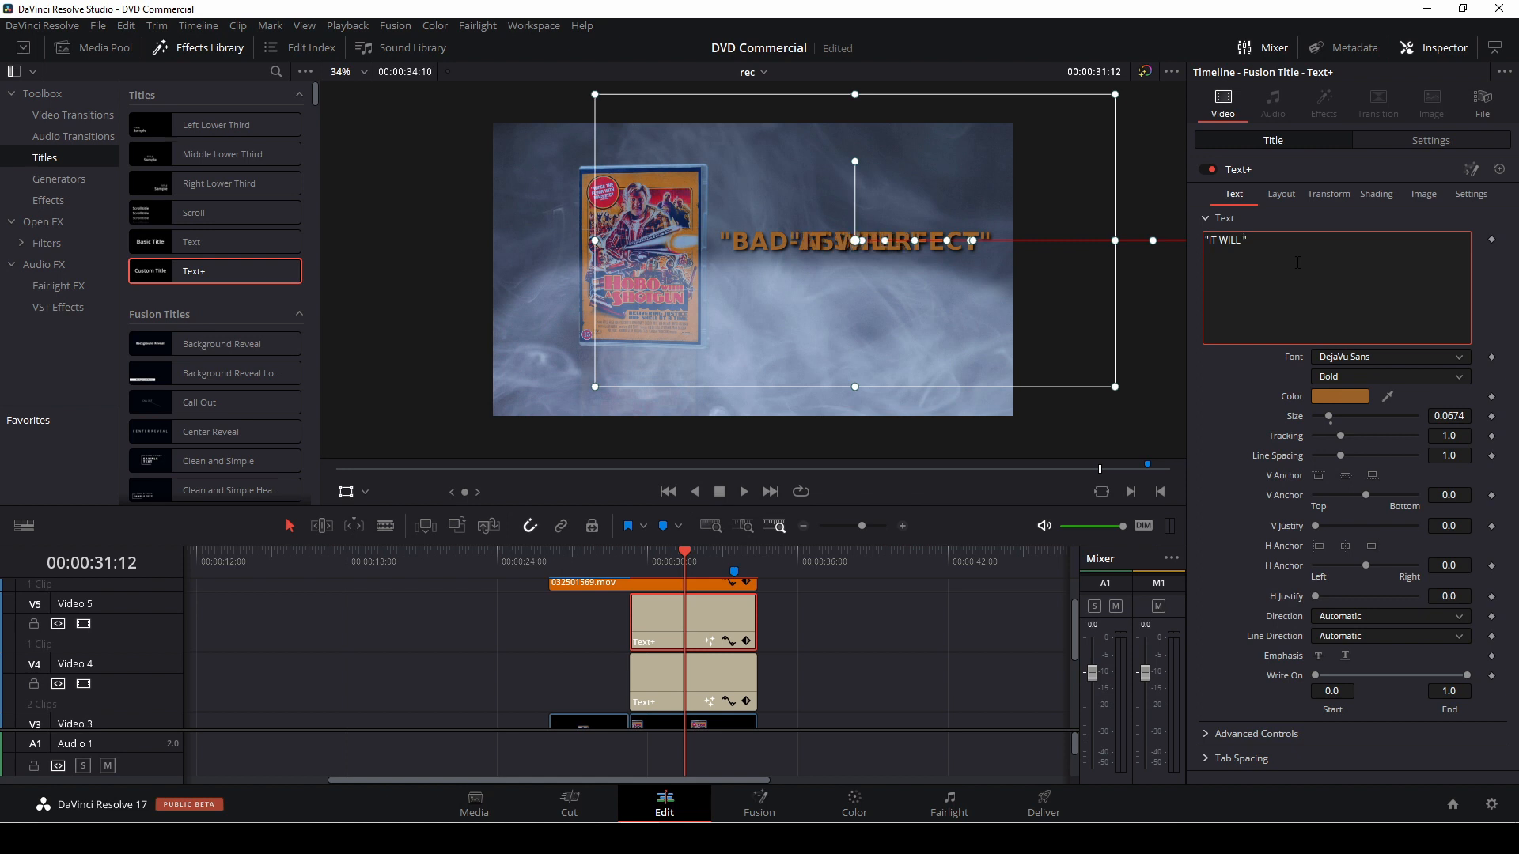
text(ROCK)
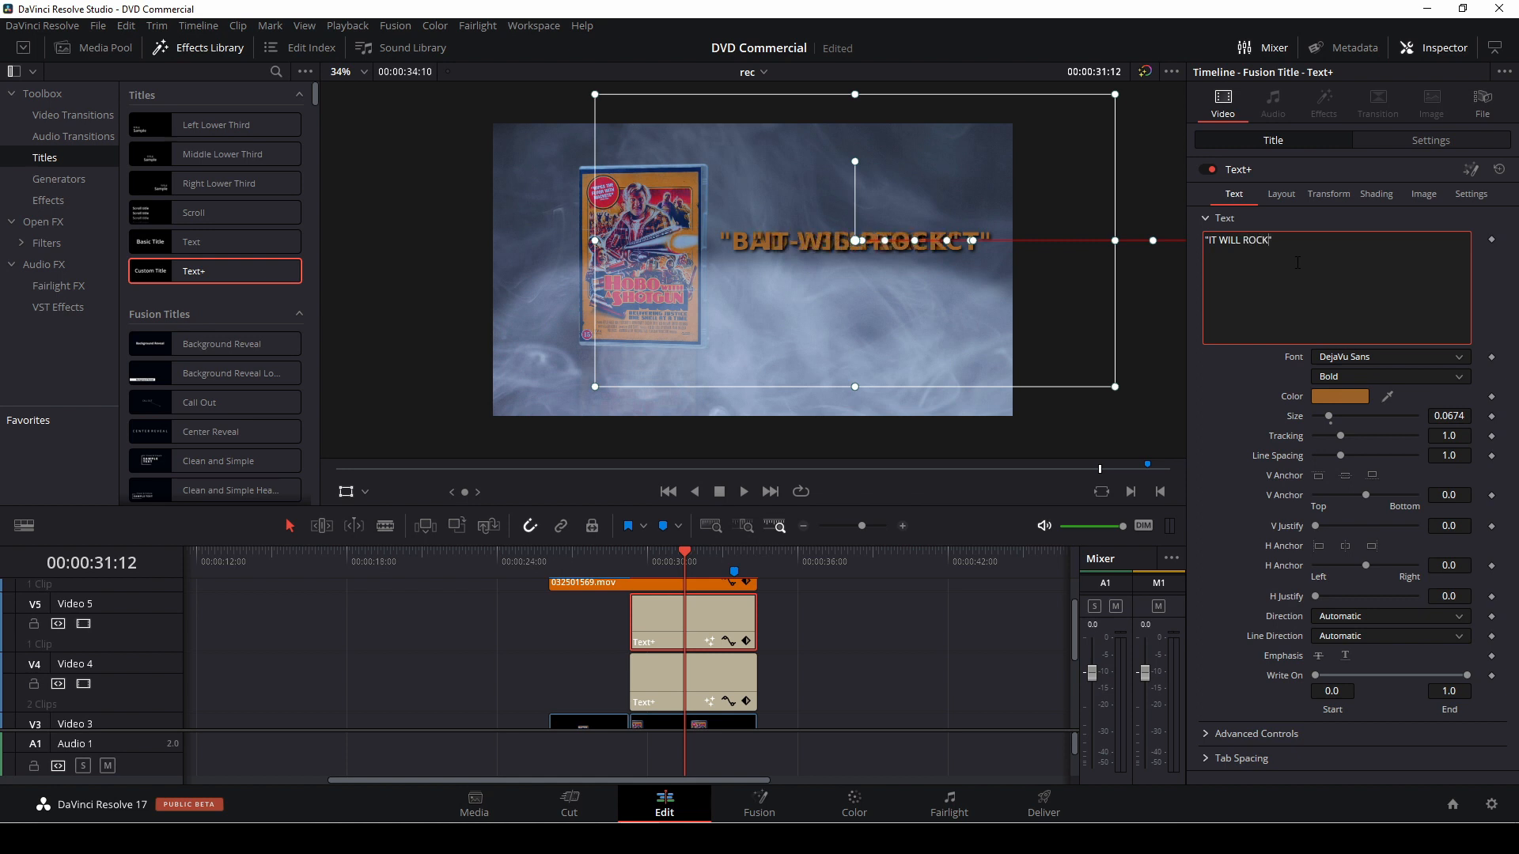
text(K)
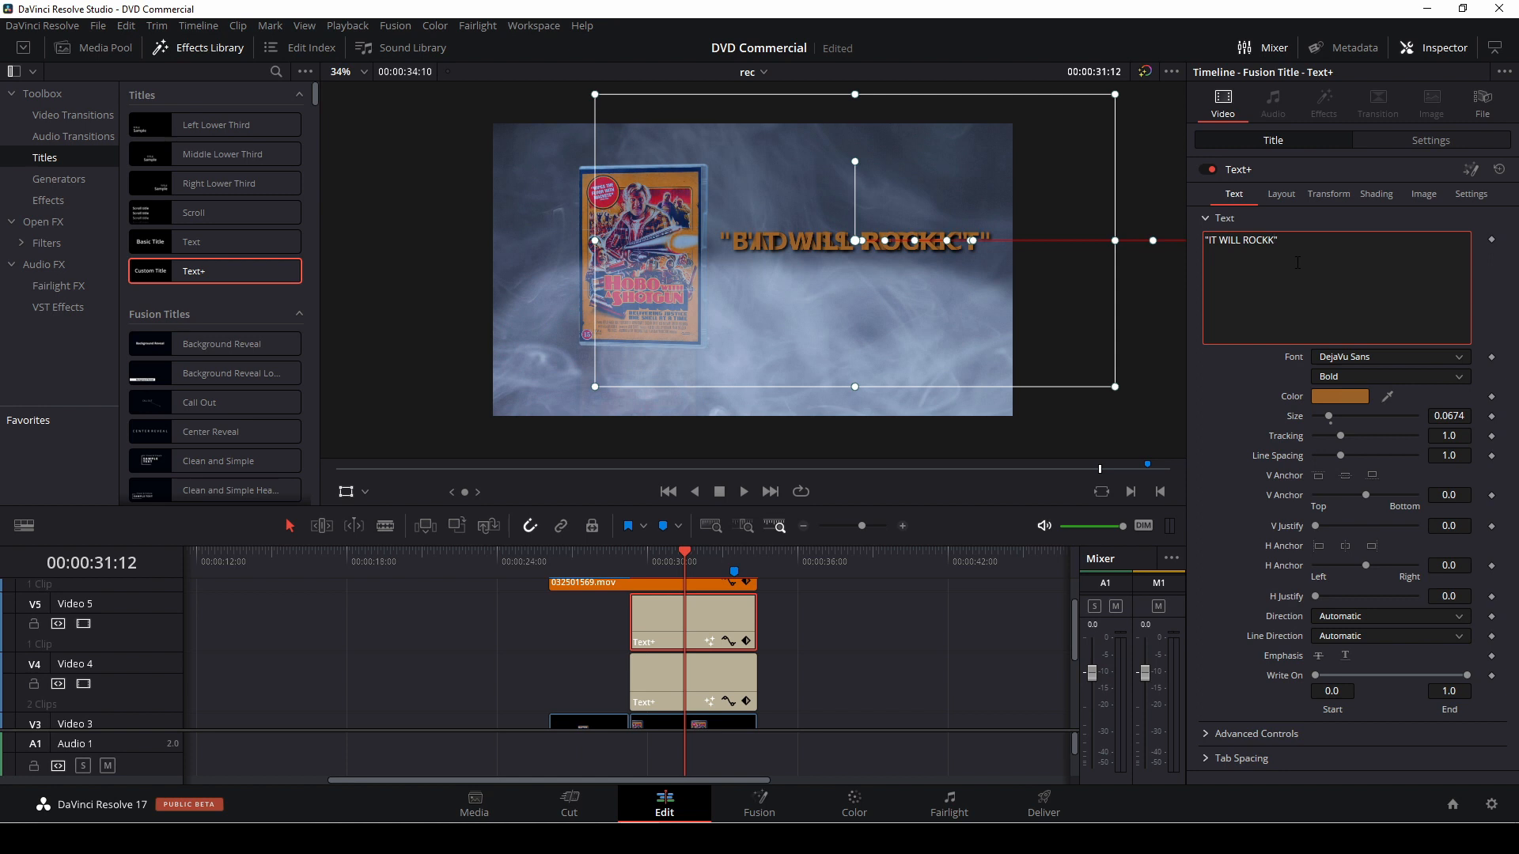
key(BackSpace)
key(BackSpace)
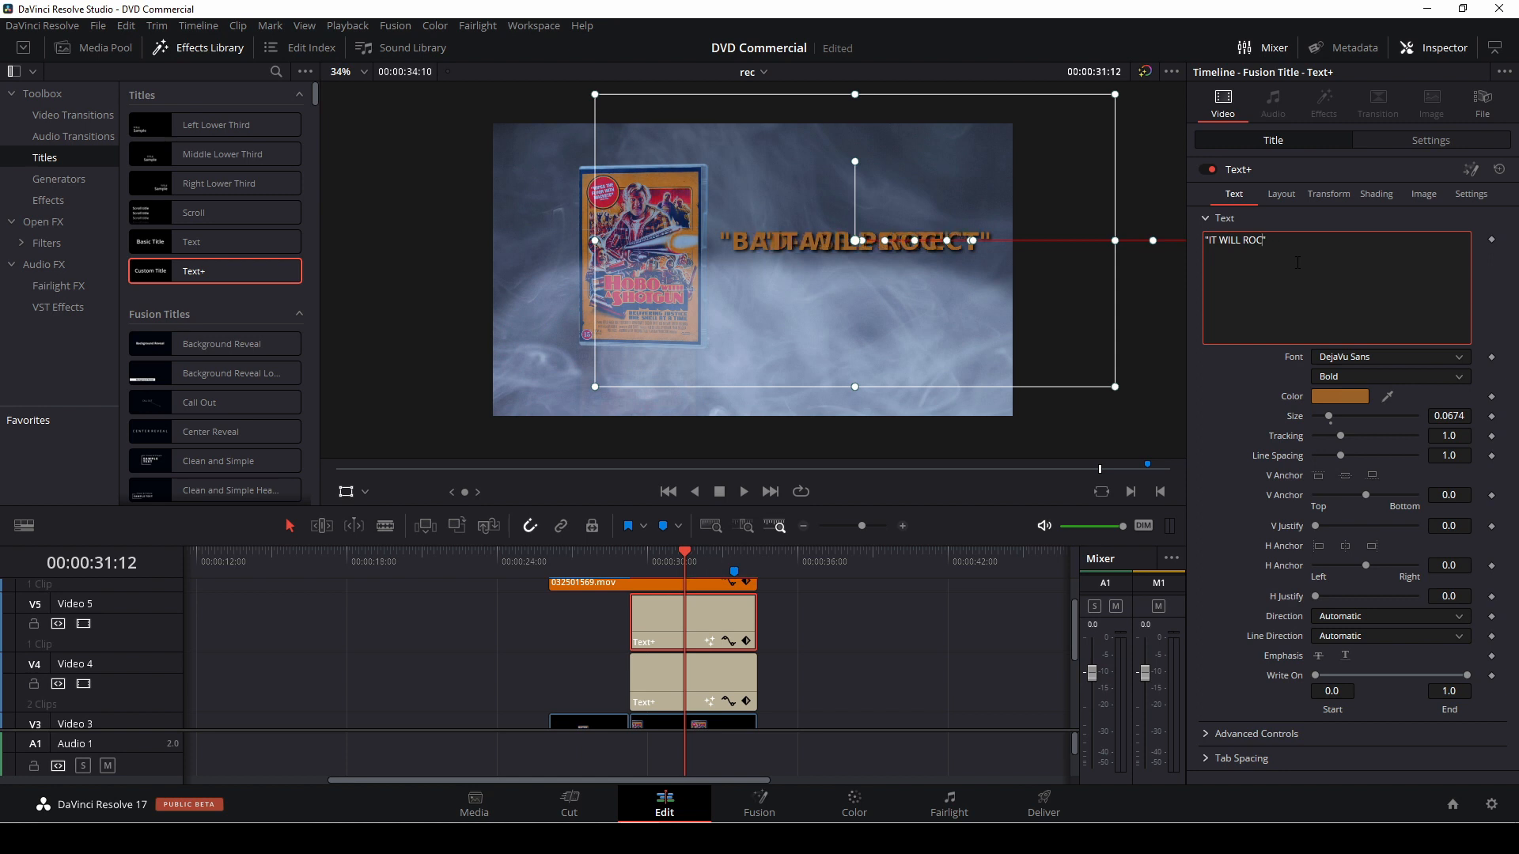
text(K)
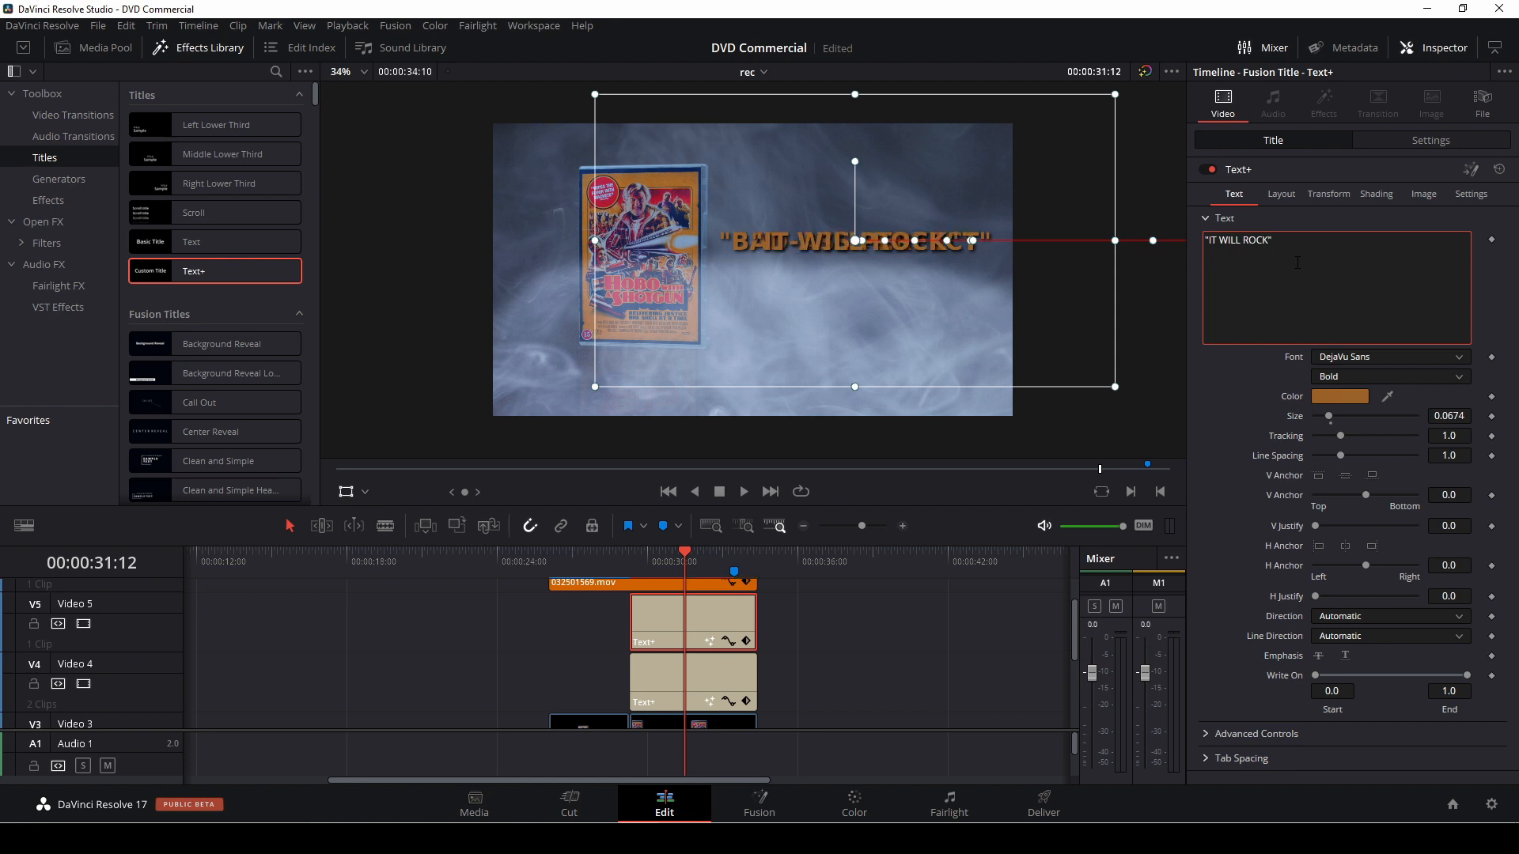
text( YOU)
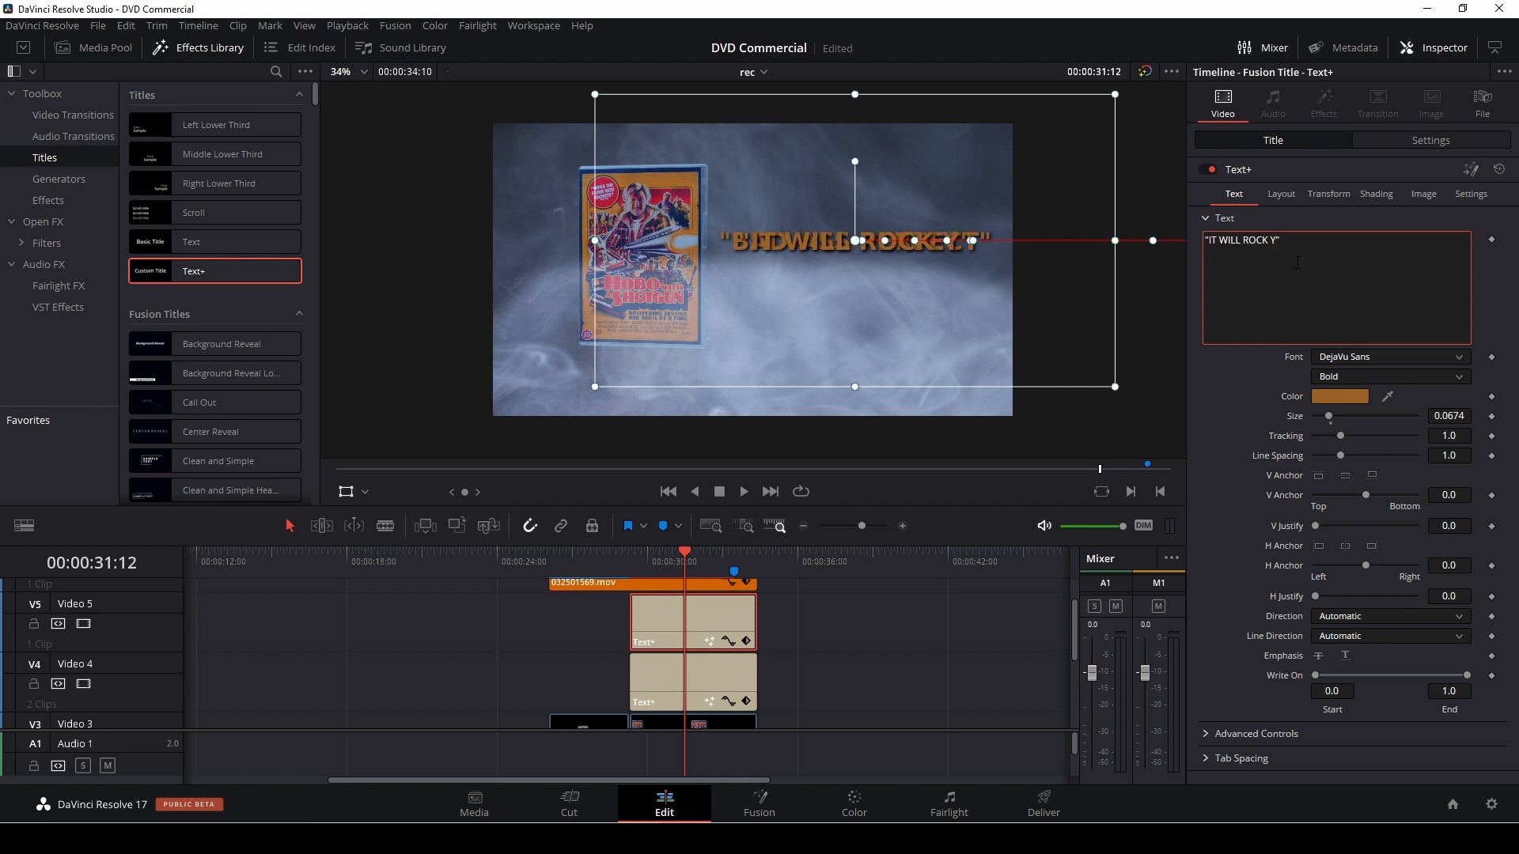
text(R WOL)
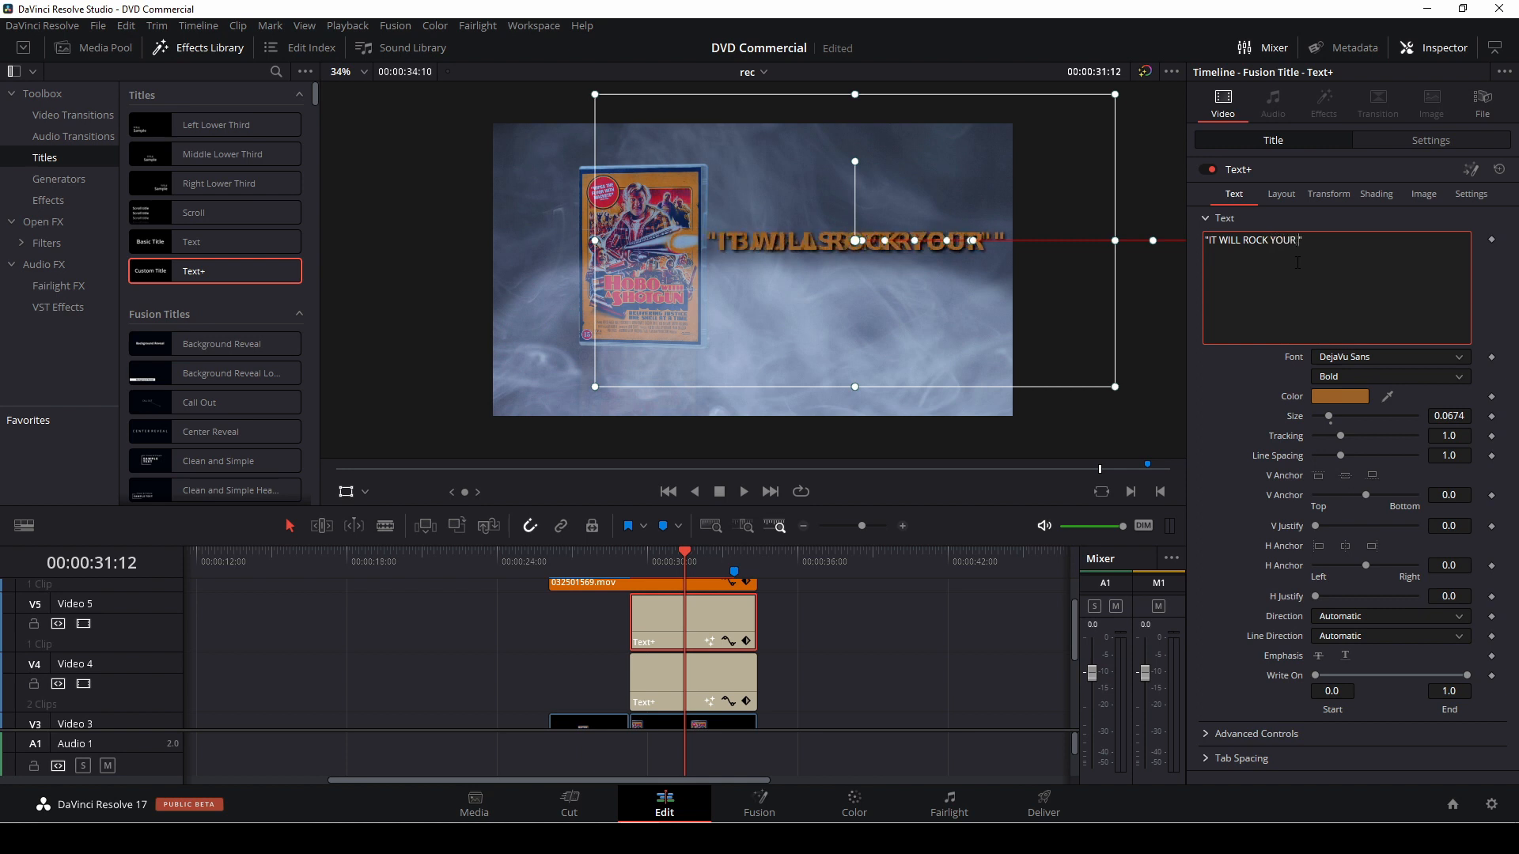
text(D)
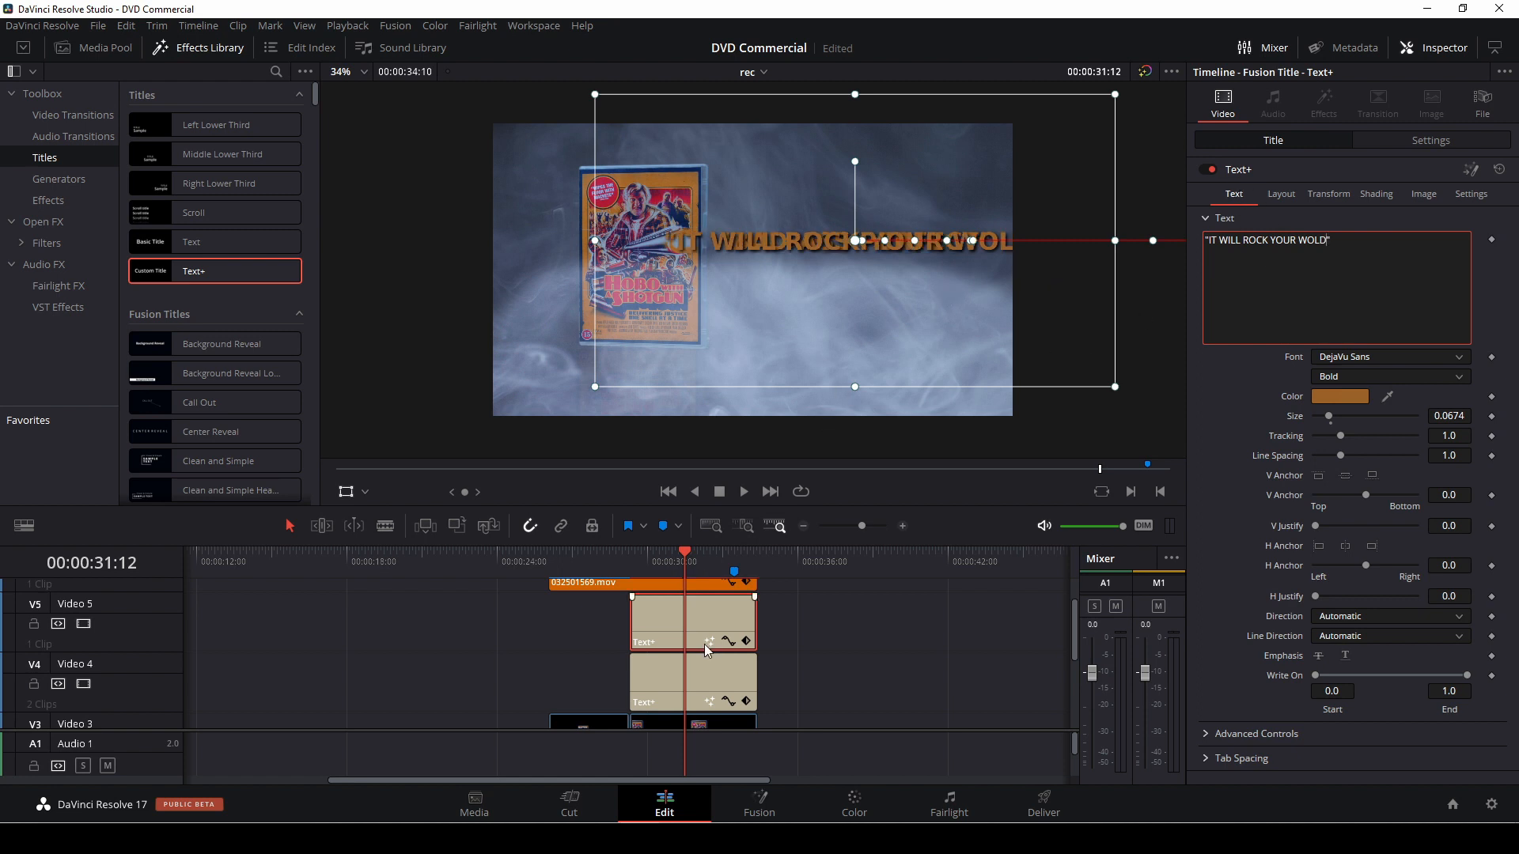
Try to move the second title below the "BAD-ASS PERFECT" title while its copied position keyframes are still in place.
click(345, 493)
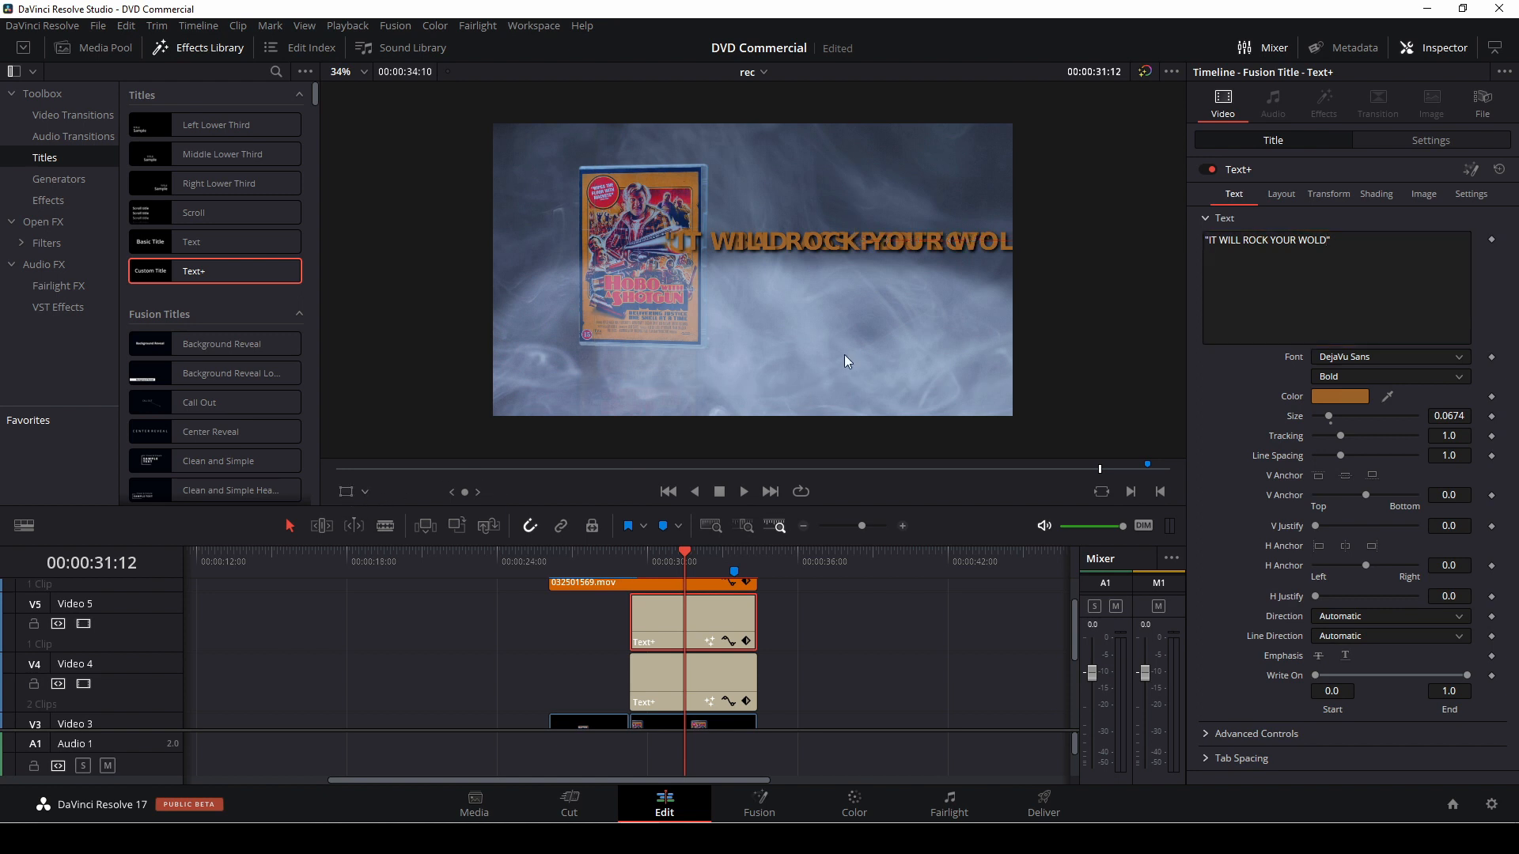
click(346, 492)
drag(831, 364, 882, 425)
mouse_move(686, 558)
mouse_down()
mouse_move(623, 562)
mouse_move(677, 558)
mouse_up()
key(space)
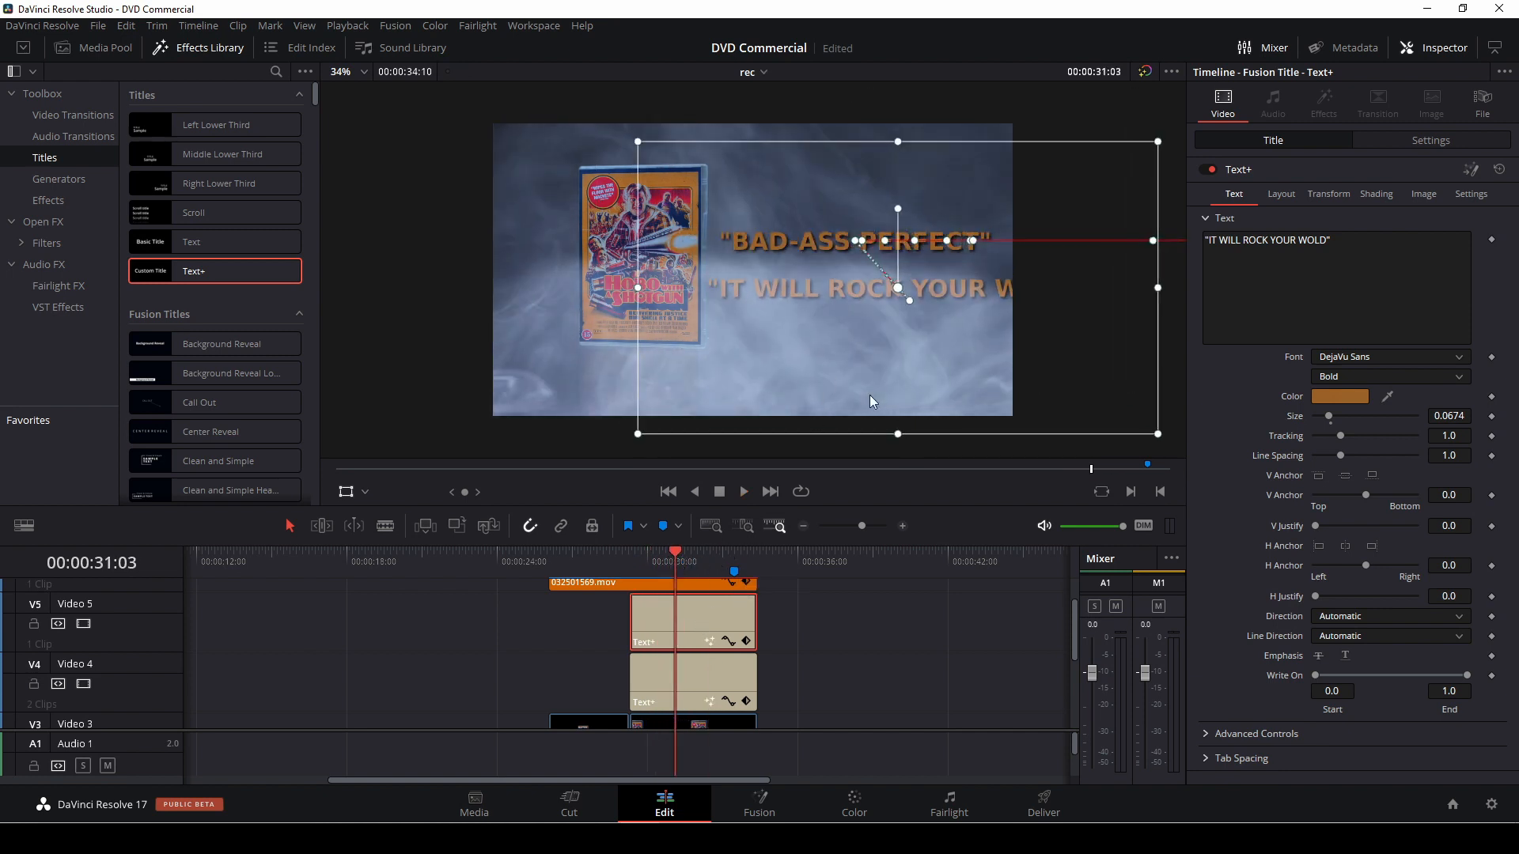
Reset the second title's position to clear the keyframes copied from the first title.
click(1407, 139)
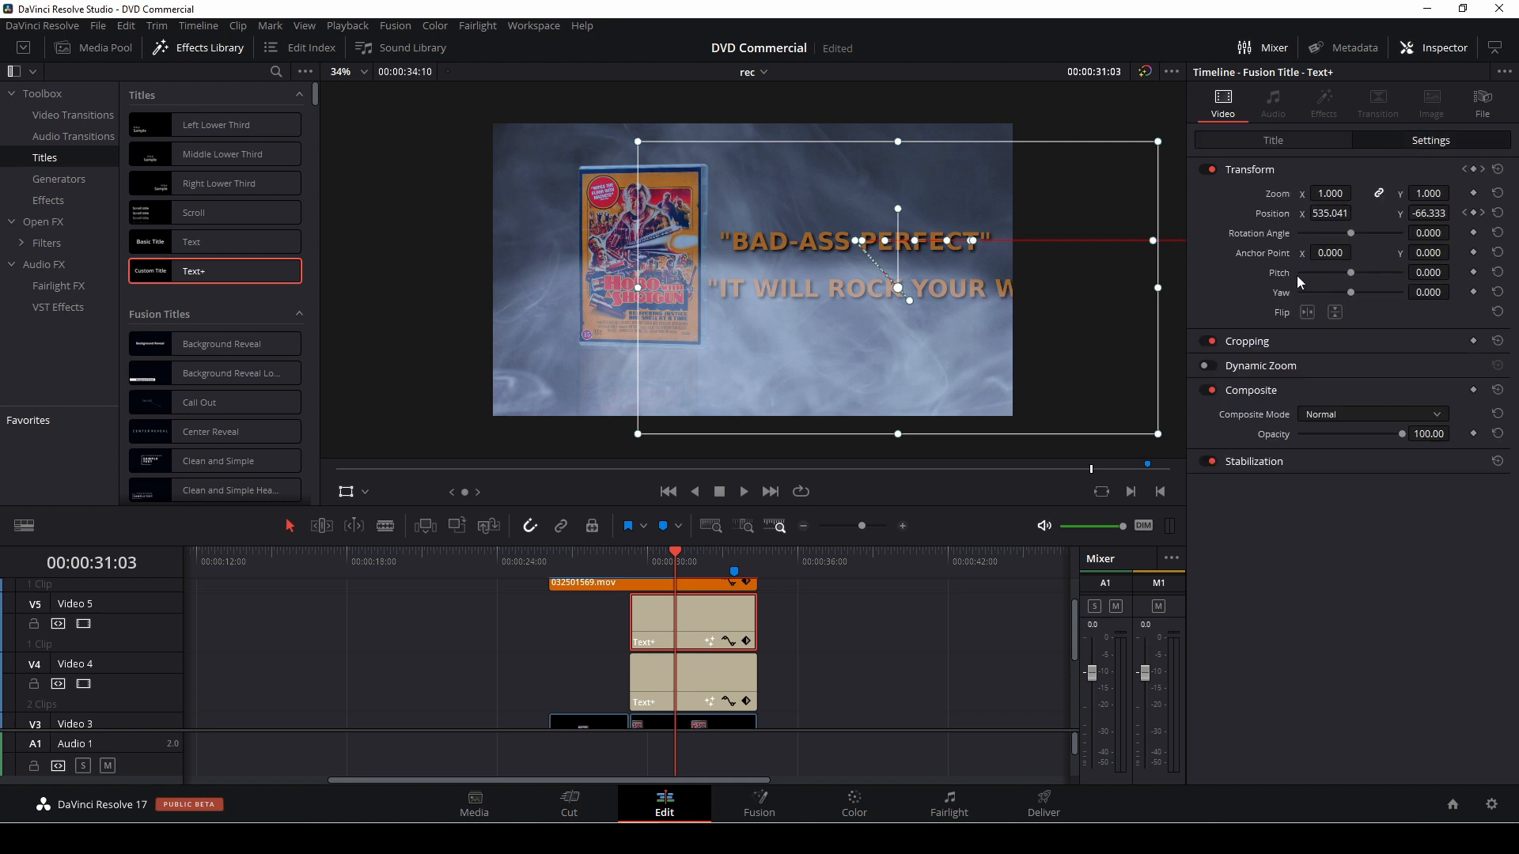
click(1498, 214)
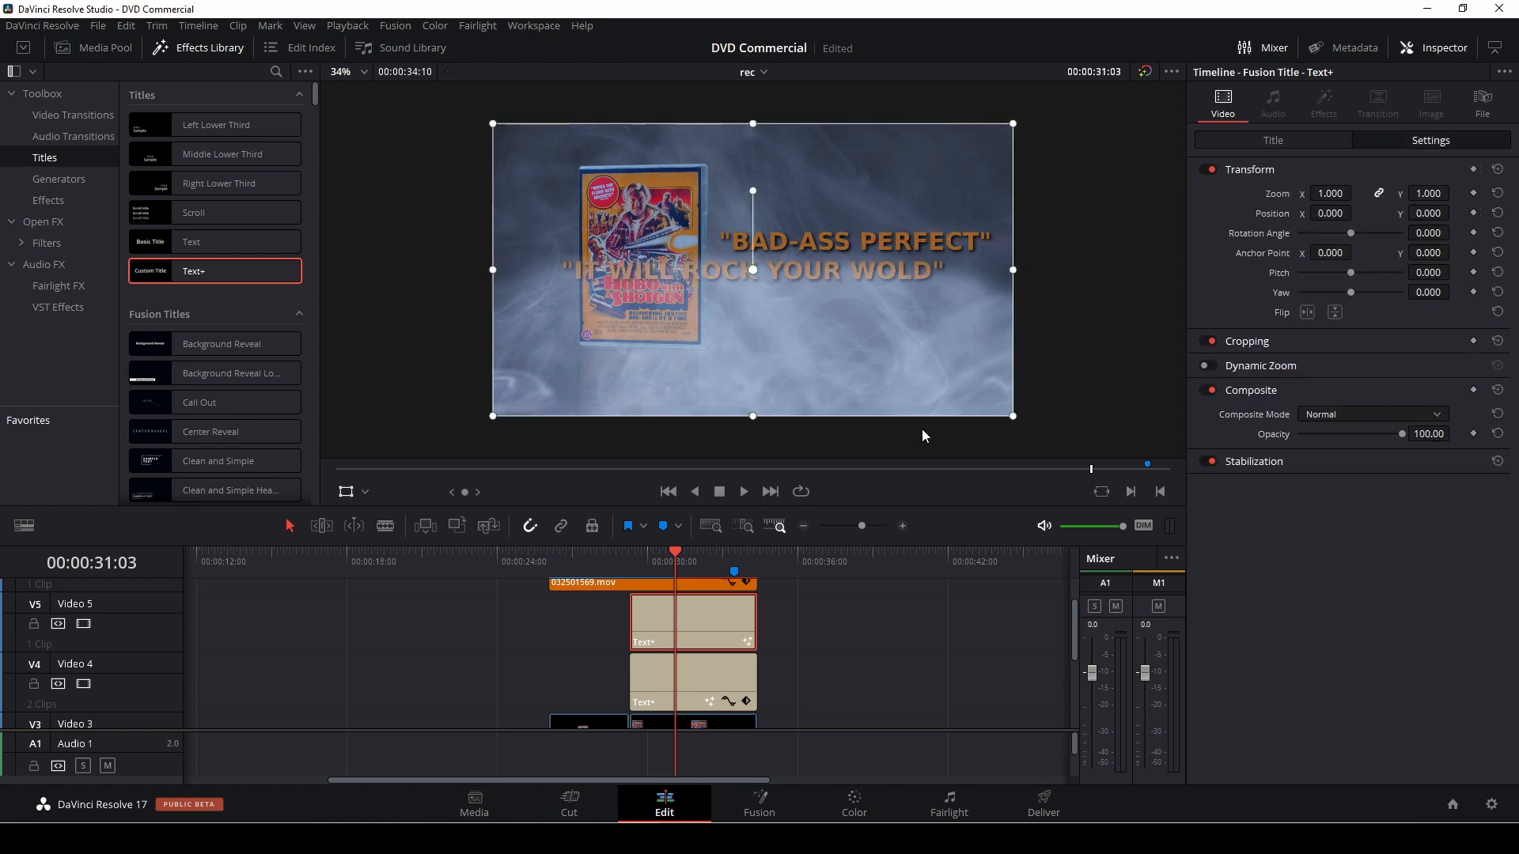
mouse_move(675, 551)
mouse_down()
mouse_move(632, 563)
mouse_move(667, 572)
mouse_up()
click(676, 672)
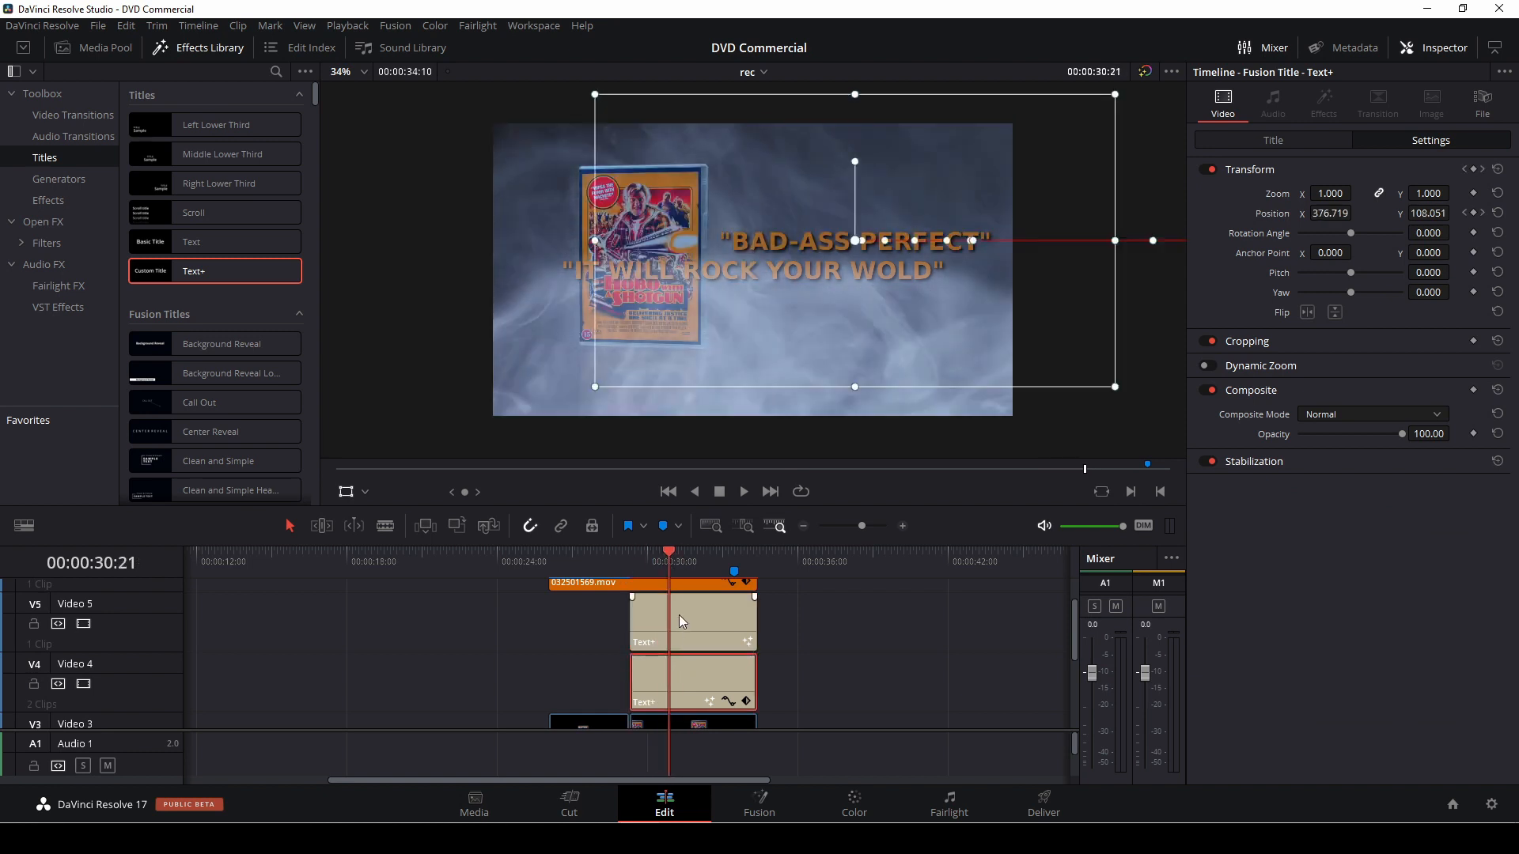
click(680, 619)
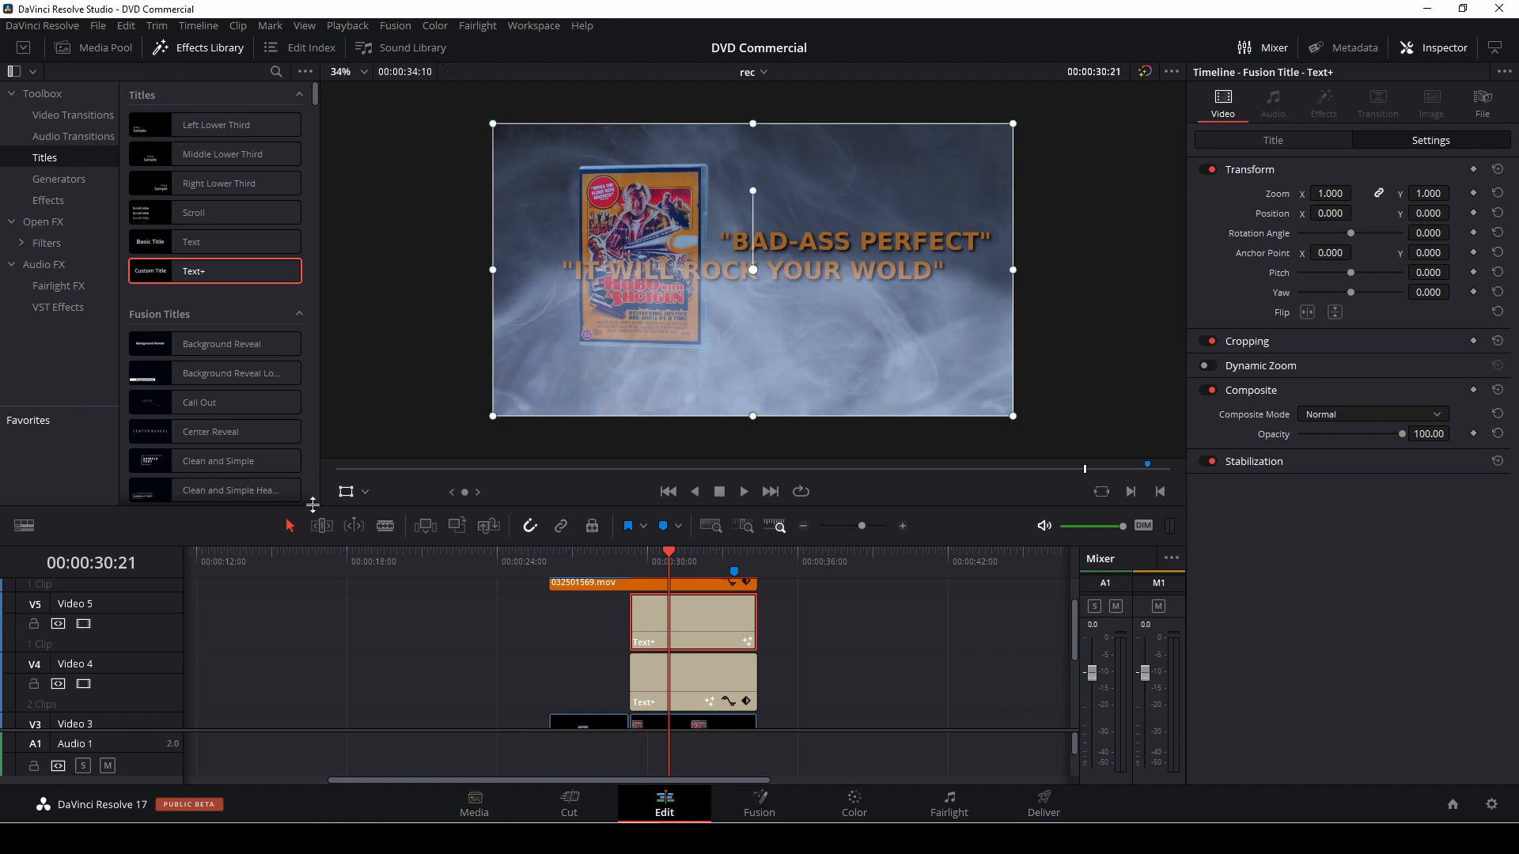
Break the second title onto two lines after "ROCK" and place it beside the case below the first quote, at about X 374, Y -161.
click(344, 492)
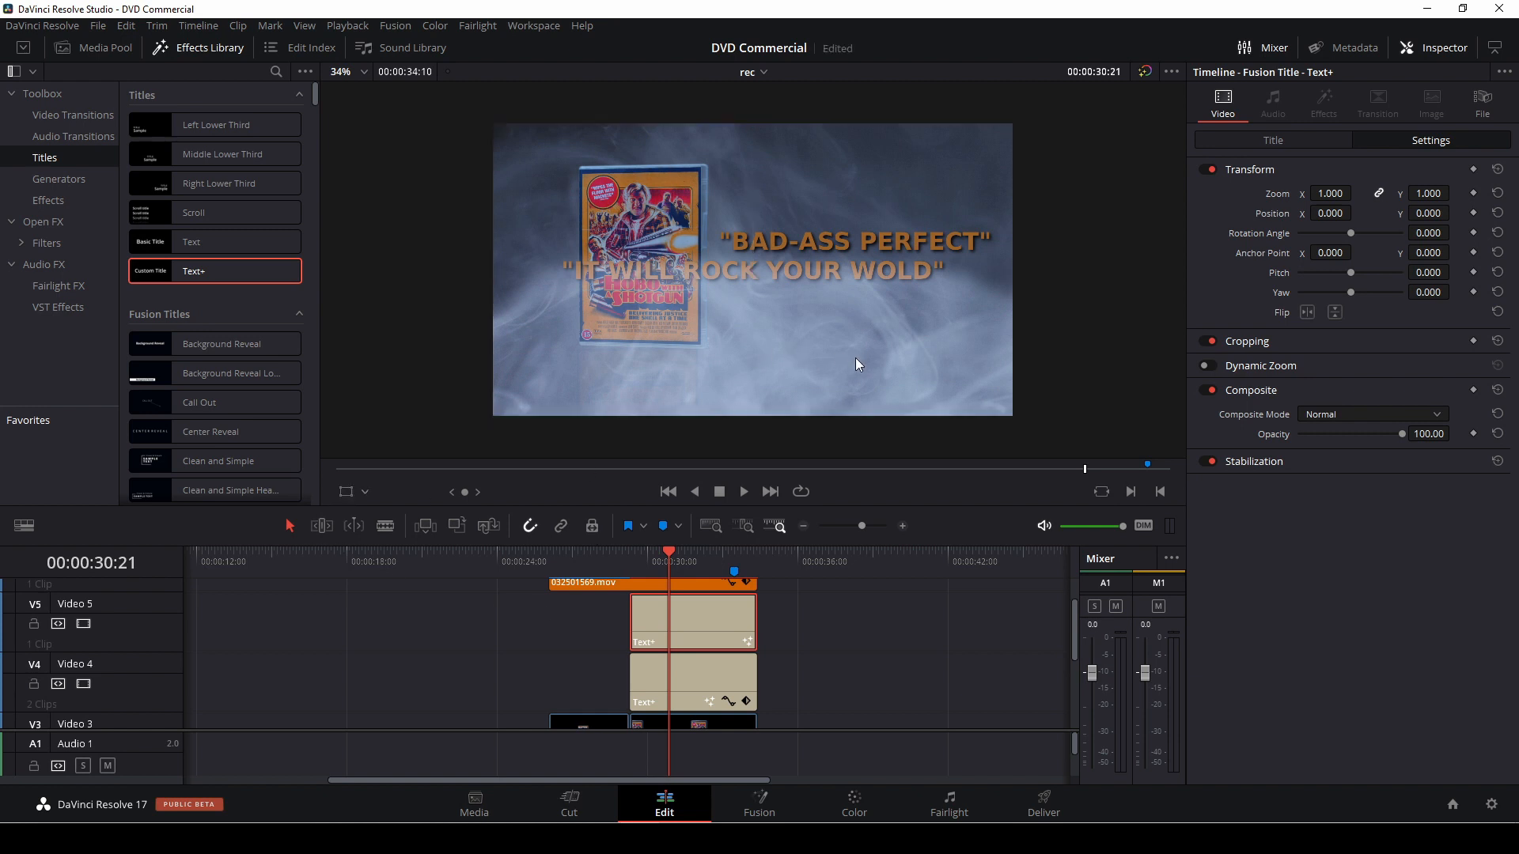
click(344, 492)
drag(654, 359, 808, 373)
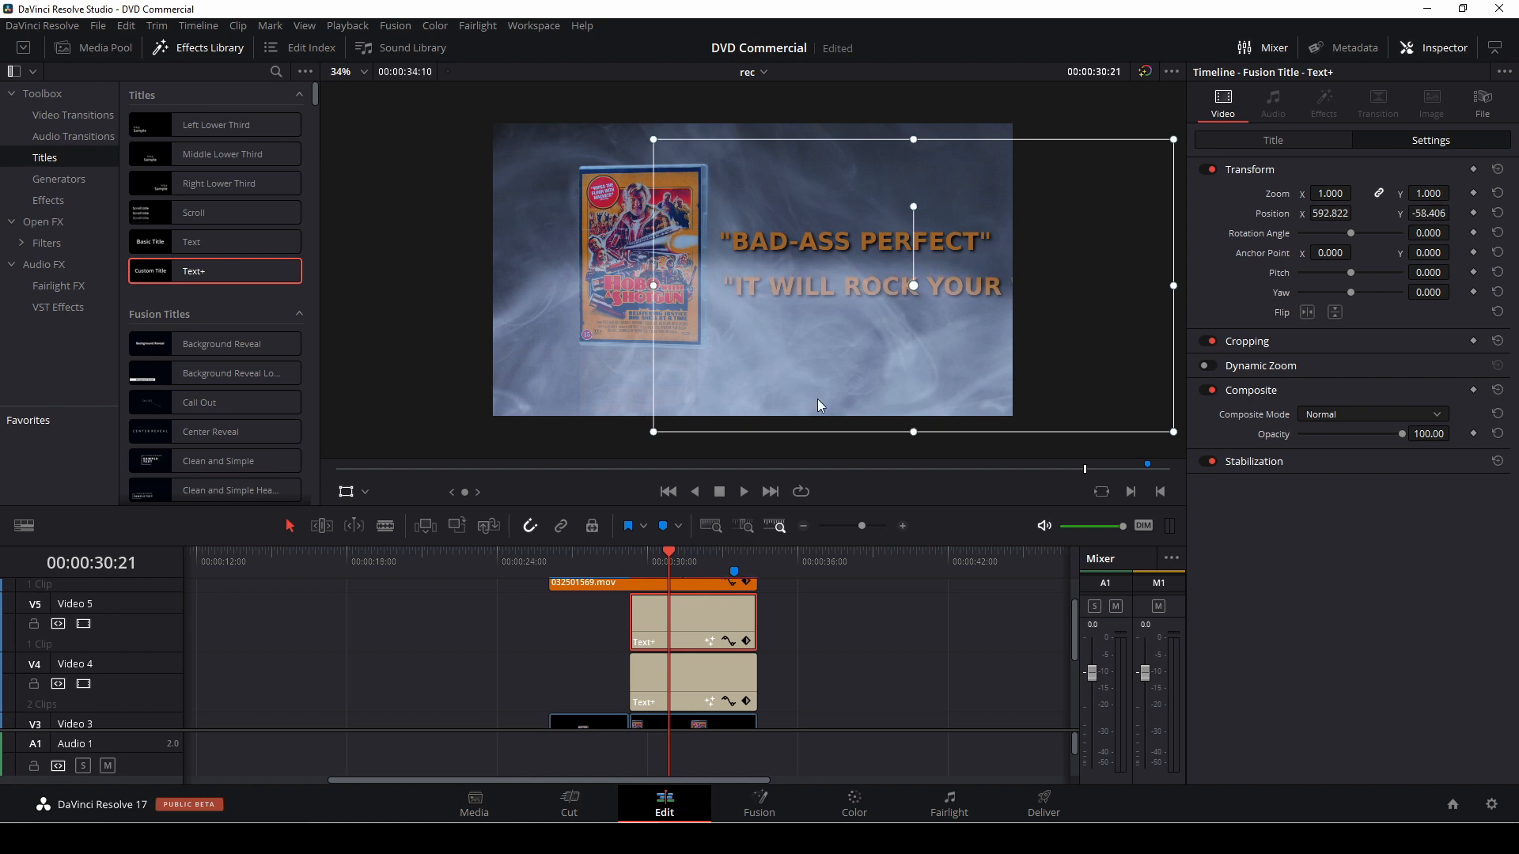
click(1319, 140)
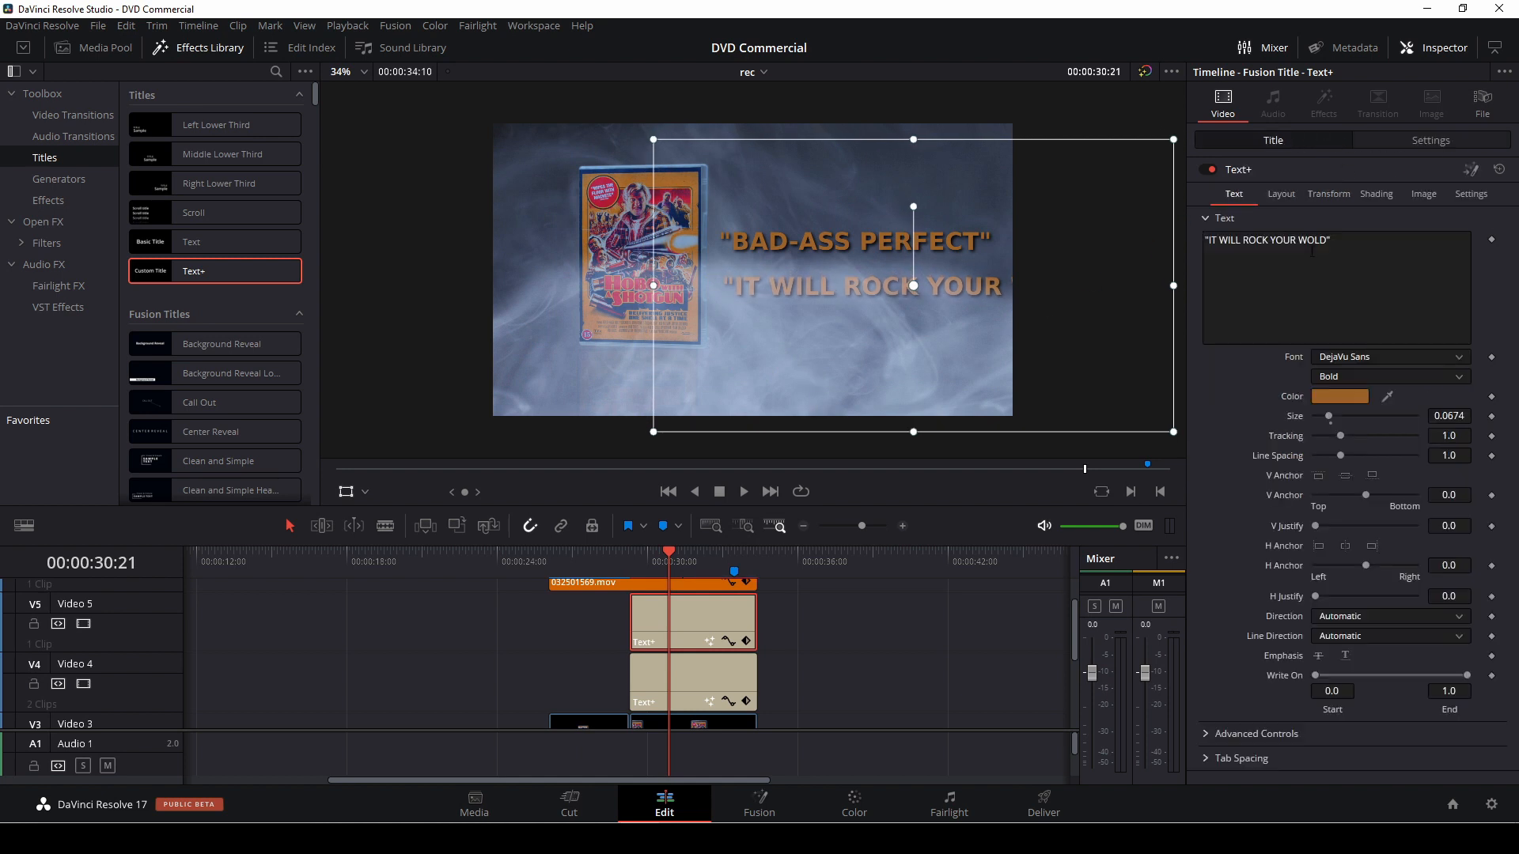
click(1277, 240)
key(Return)
drag(922, 303, 862, 330)
Keyframe the second title's position at 00:00:29:19, where the first title comes to rest.
click(663, 553)
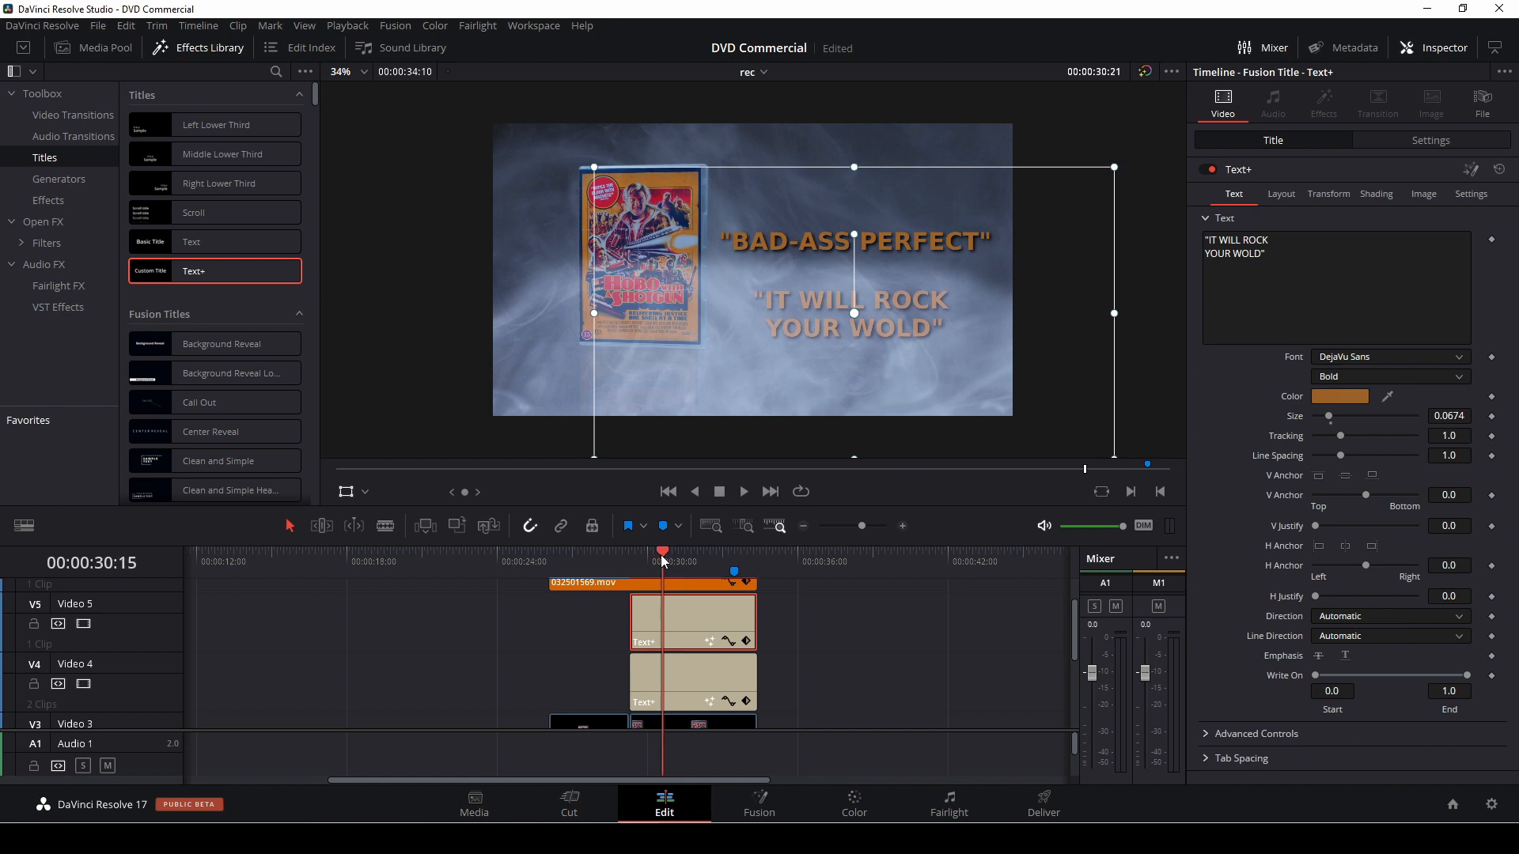
drag(662, 554, 631, 557)
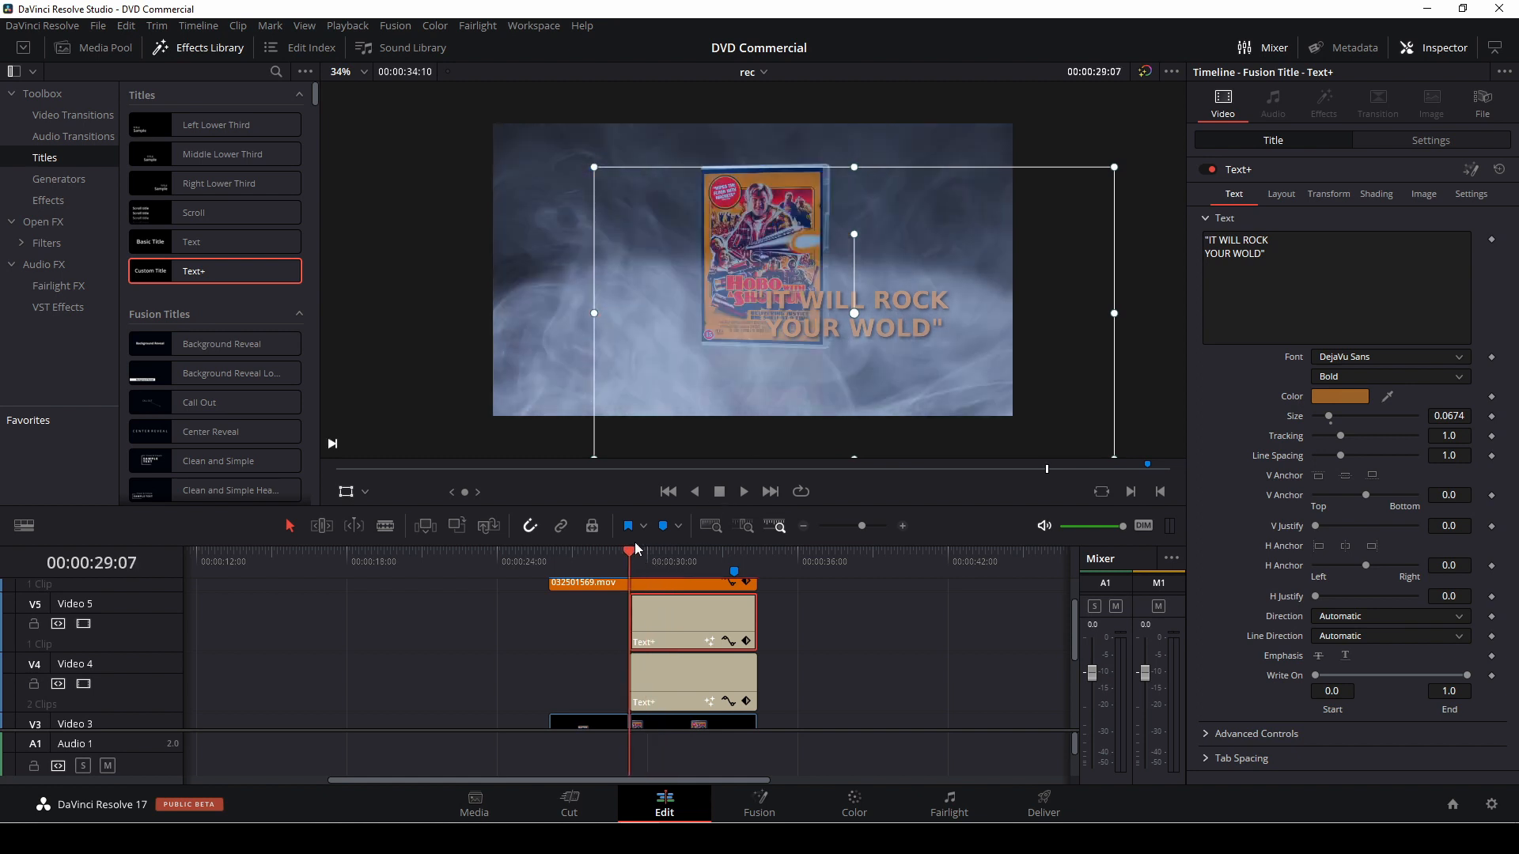
key(space)
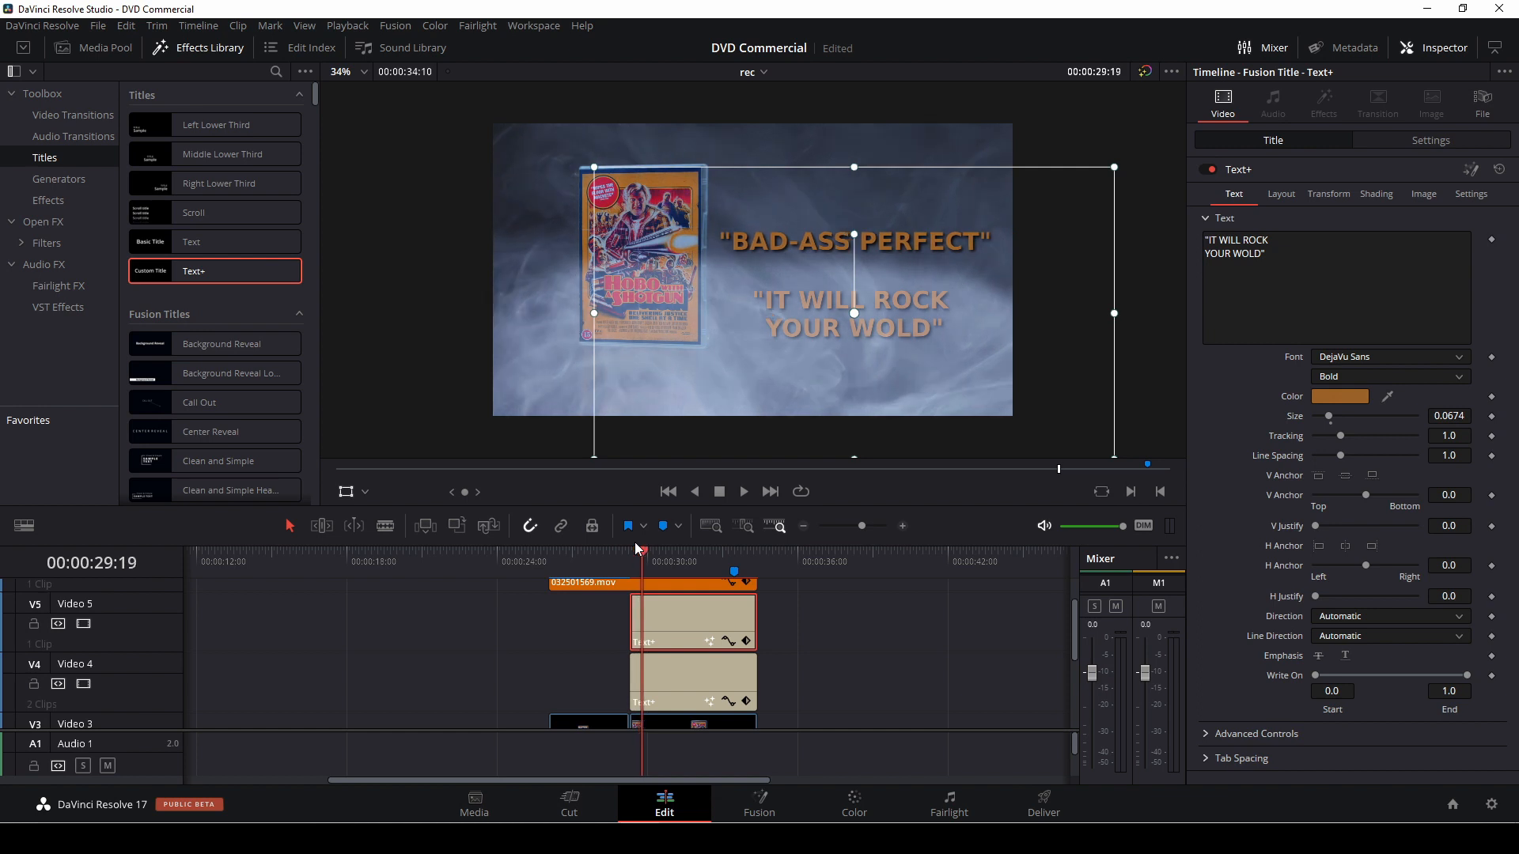
key(Left)
key(Left)
key(Left)
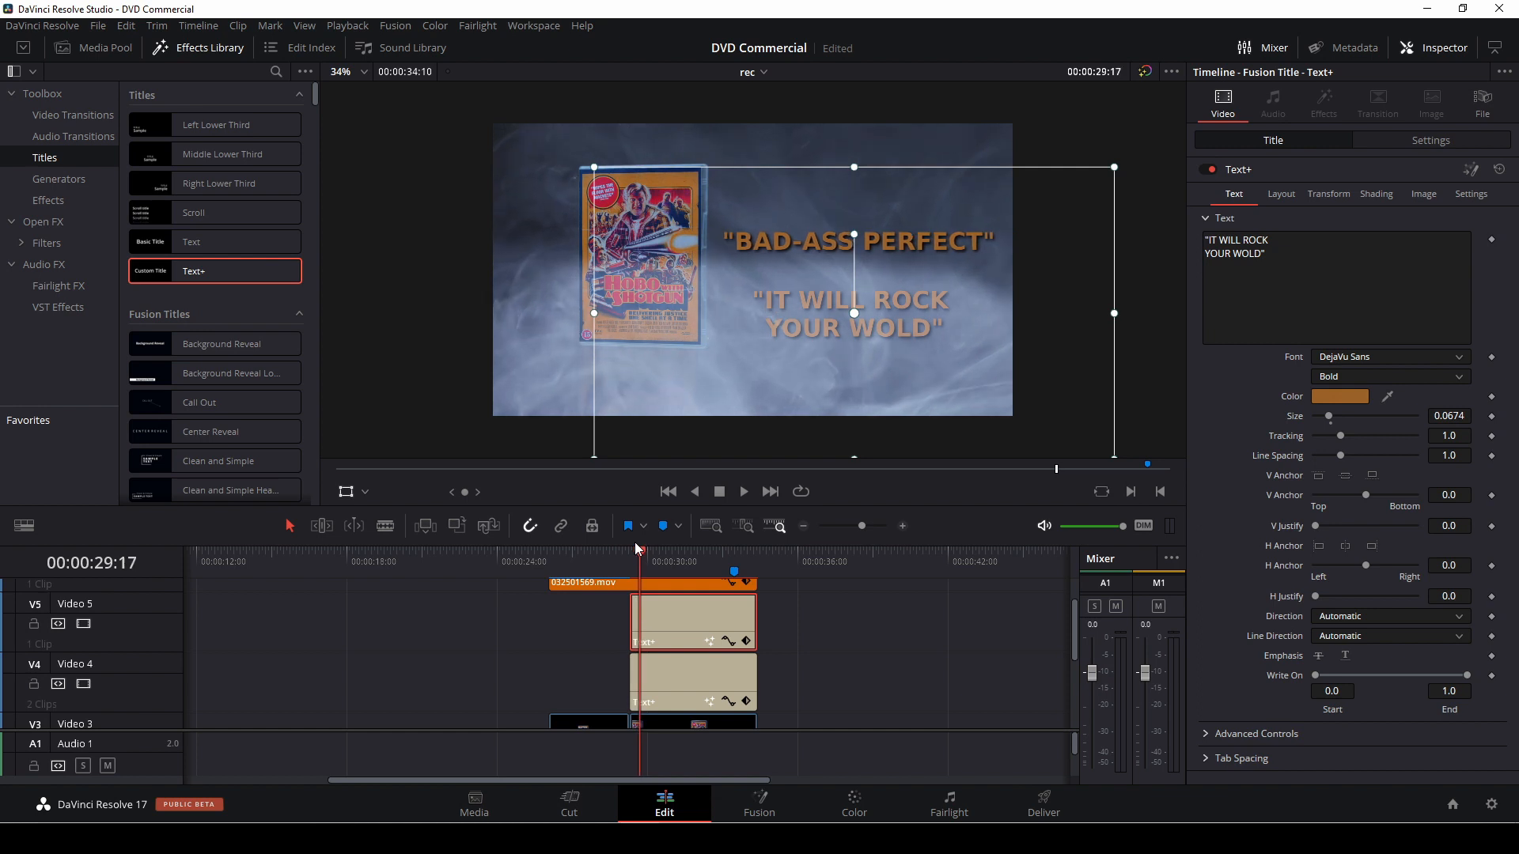
key(Right)
key(Right)
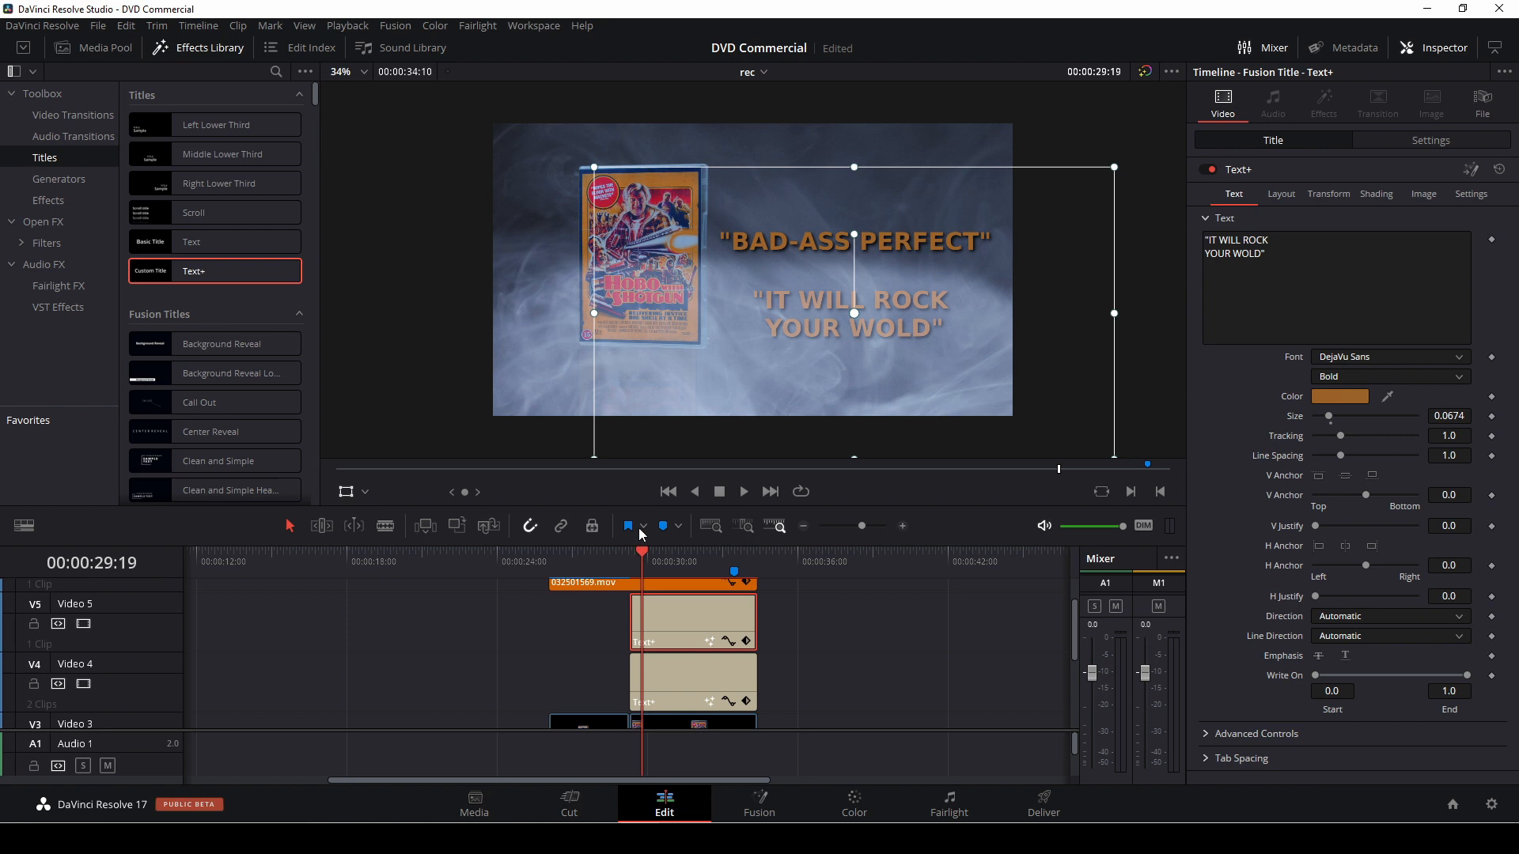
click(1439, 147)
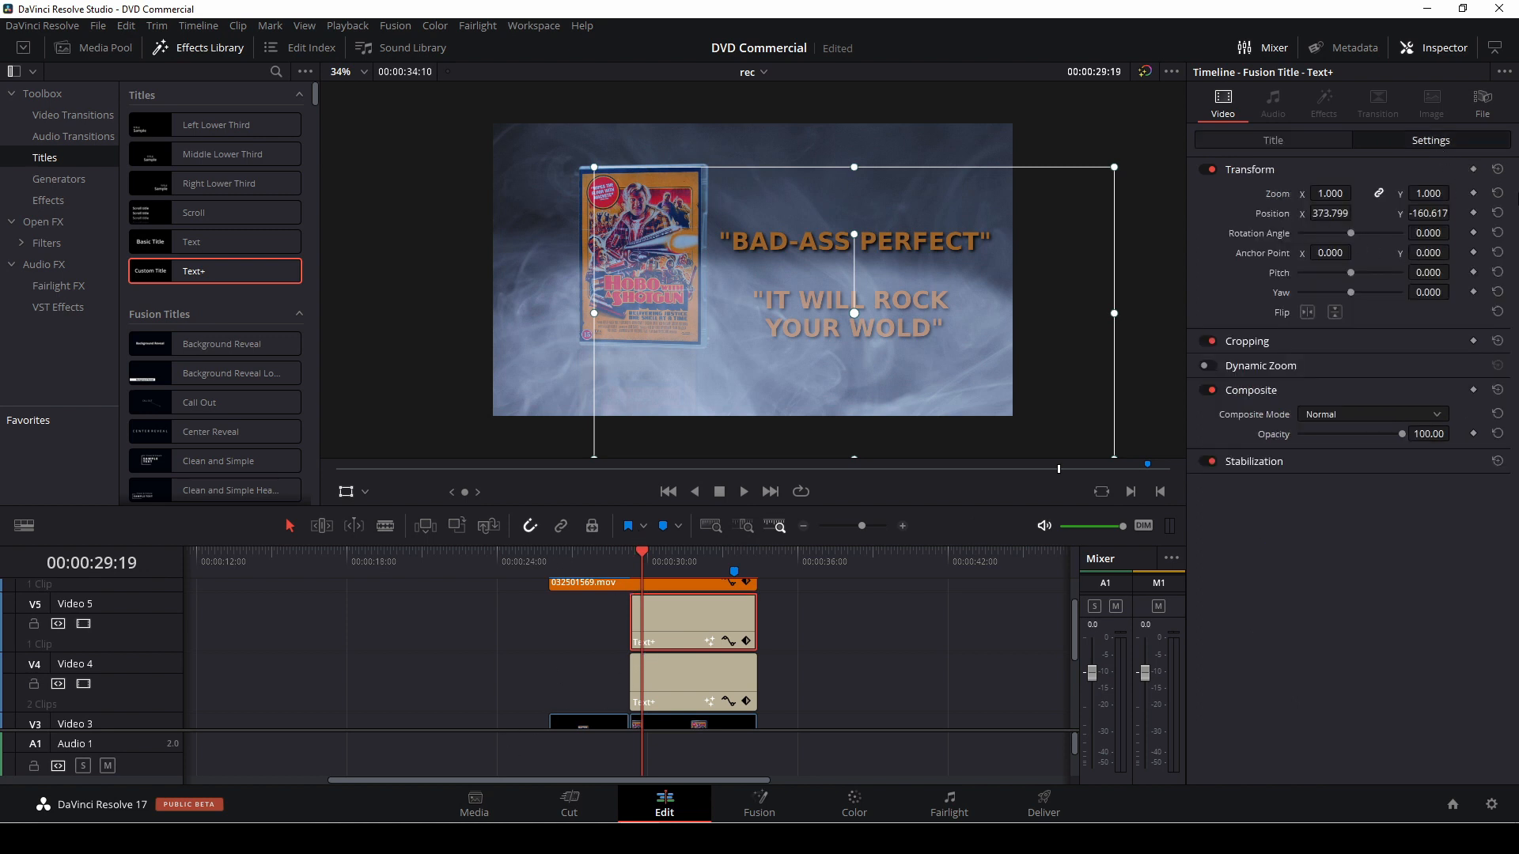
click(1473, 213)
Increase the second title's X position to about 780 at 00:00:29:12 so that it slides in with the case.
key(Left)
key(Left)
key(Left)
key(Left)
key(Left)
key(Left)
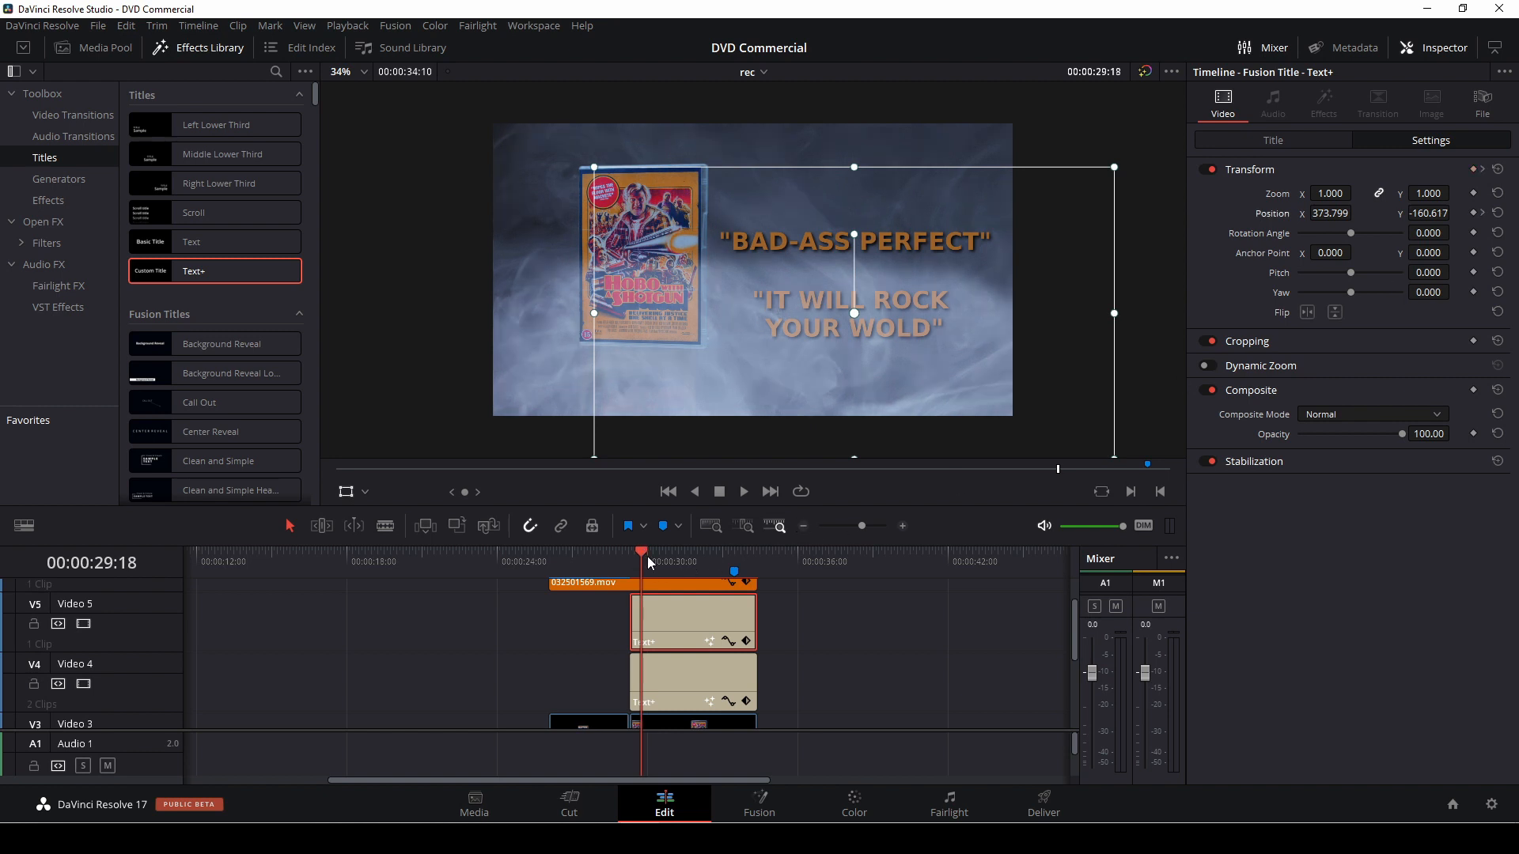
key(Left)
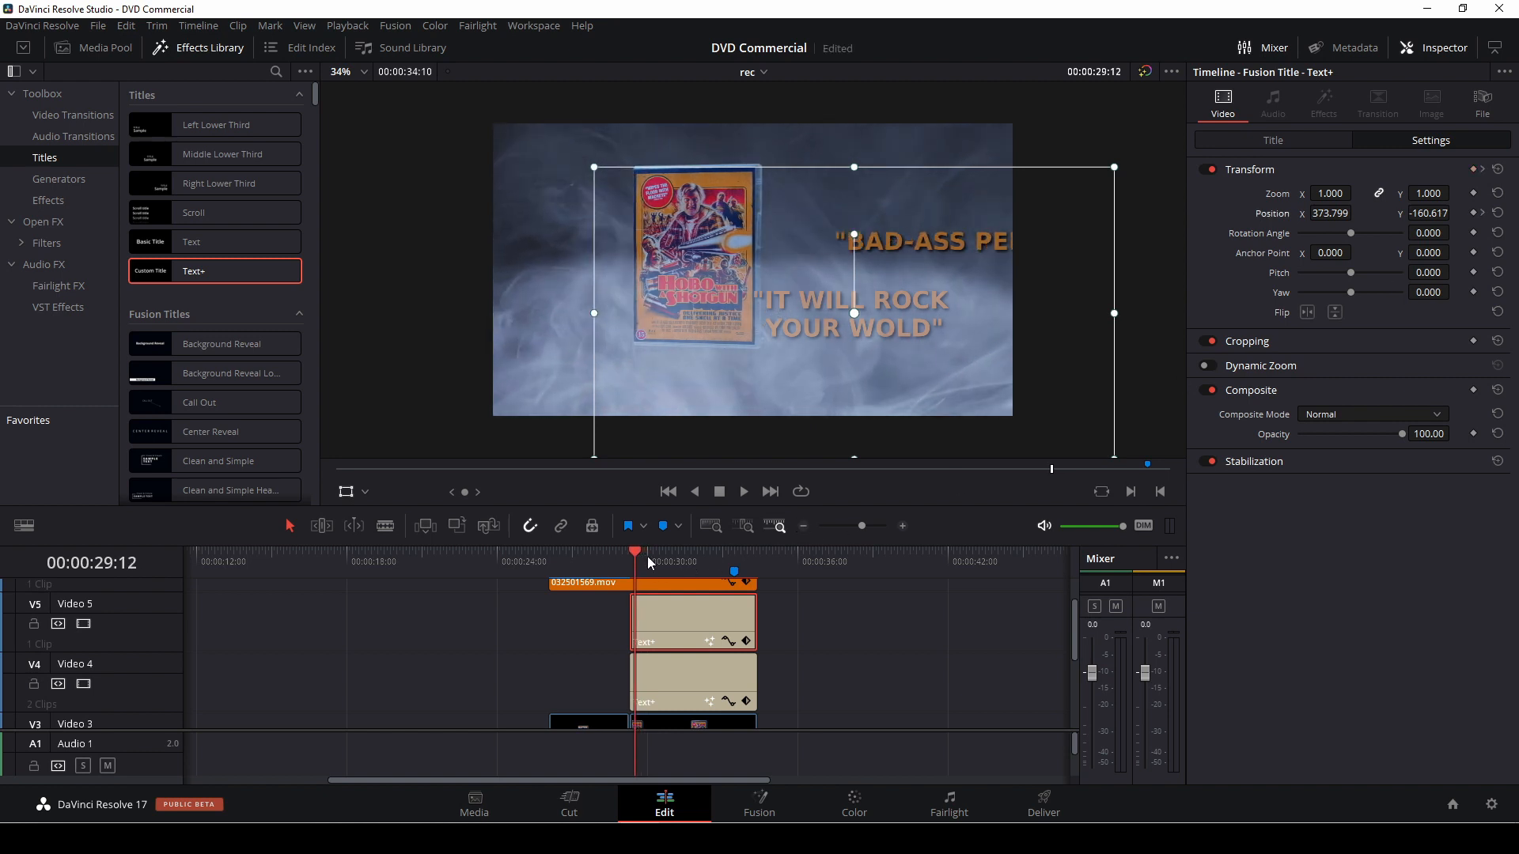
drag(1323, 214, 1356, 212)
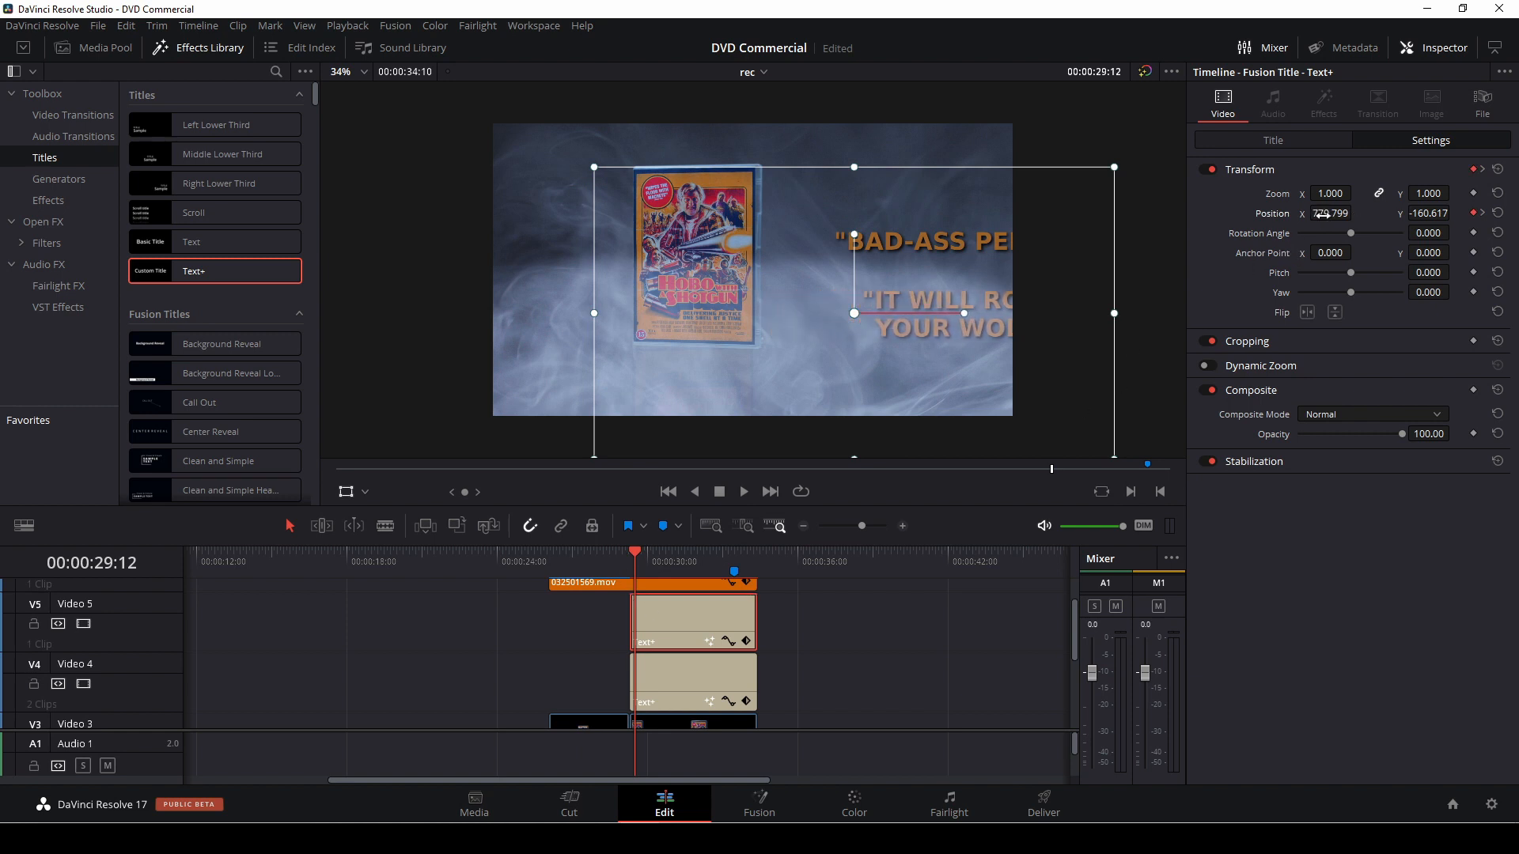
key(Left)
Play through to where the case starts returning to the centre, and keyframe the second title's position at 00:00:32:09.
key(space)
key(space)
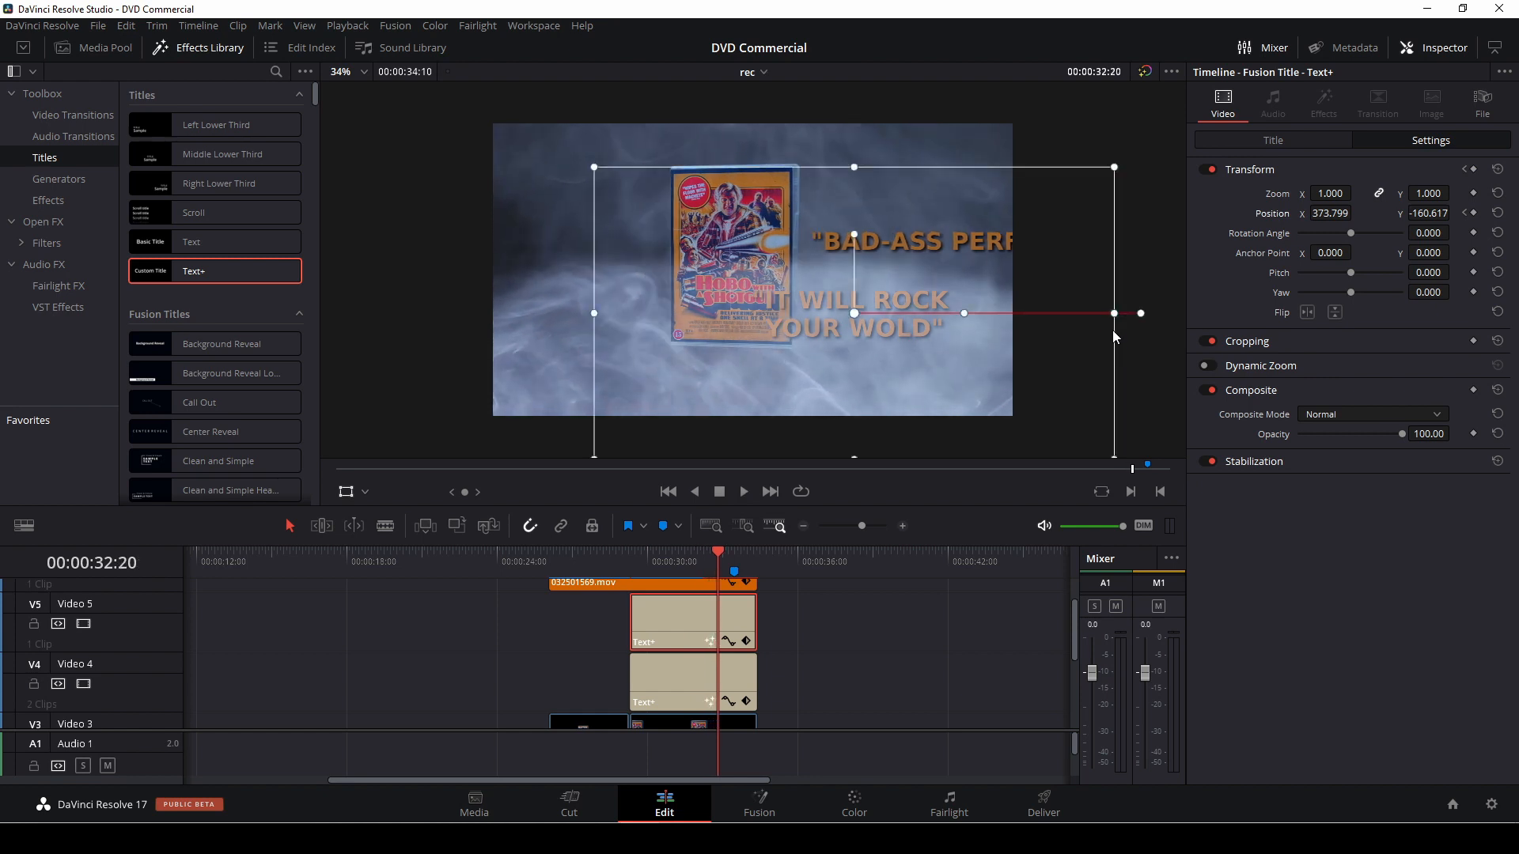
key(Left)
key(Left)
key(Left)
key(Left)
key(Left)
key(Left)
key(Left)
key(Left)
key(Left)
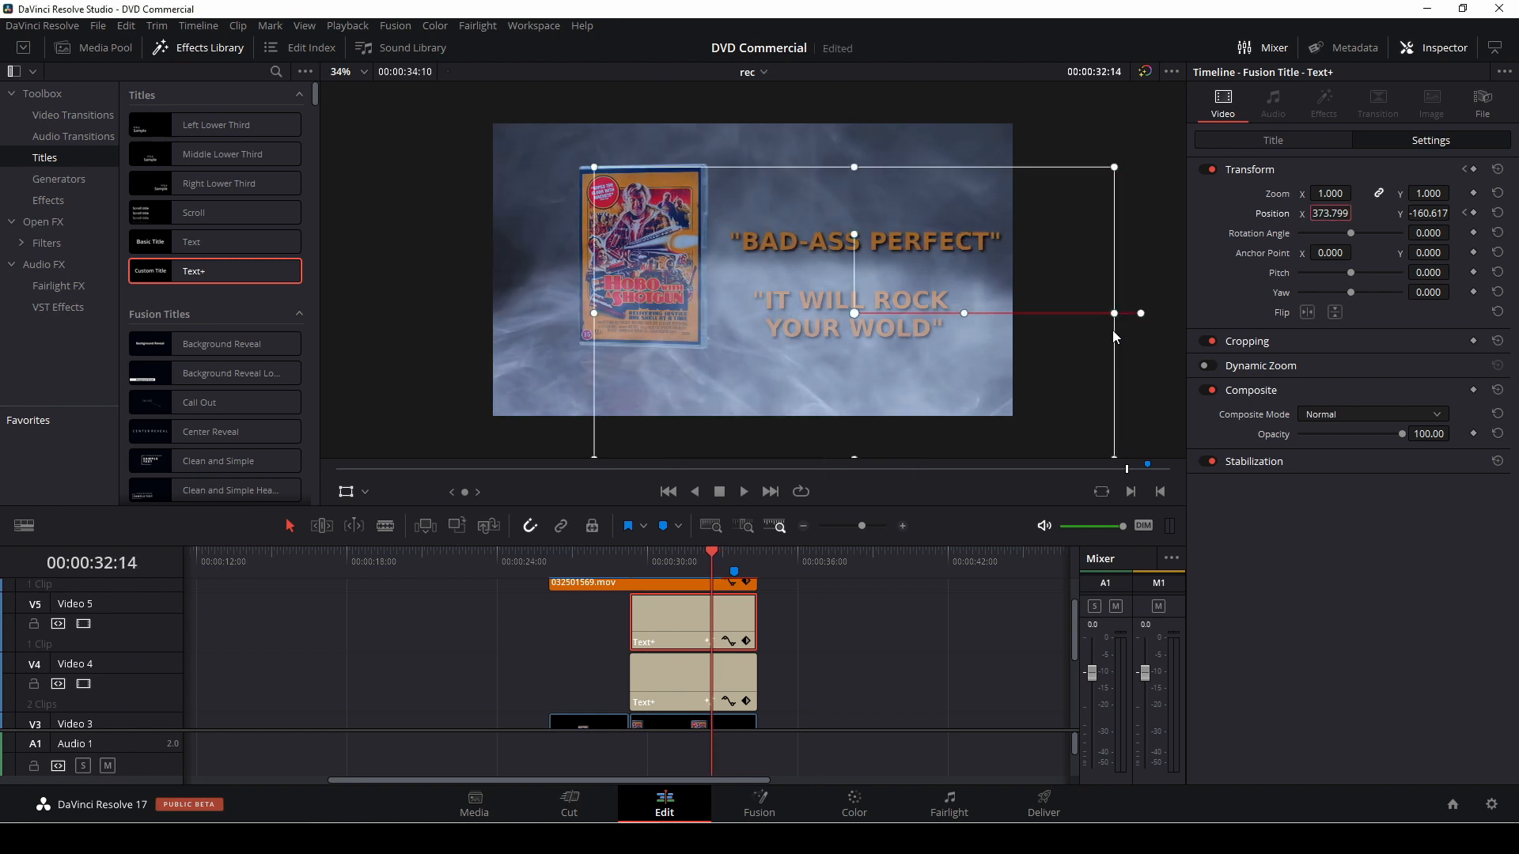
key(Left)
key(Left)
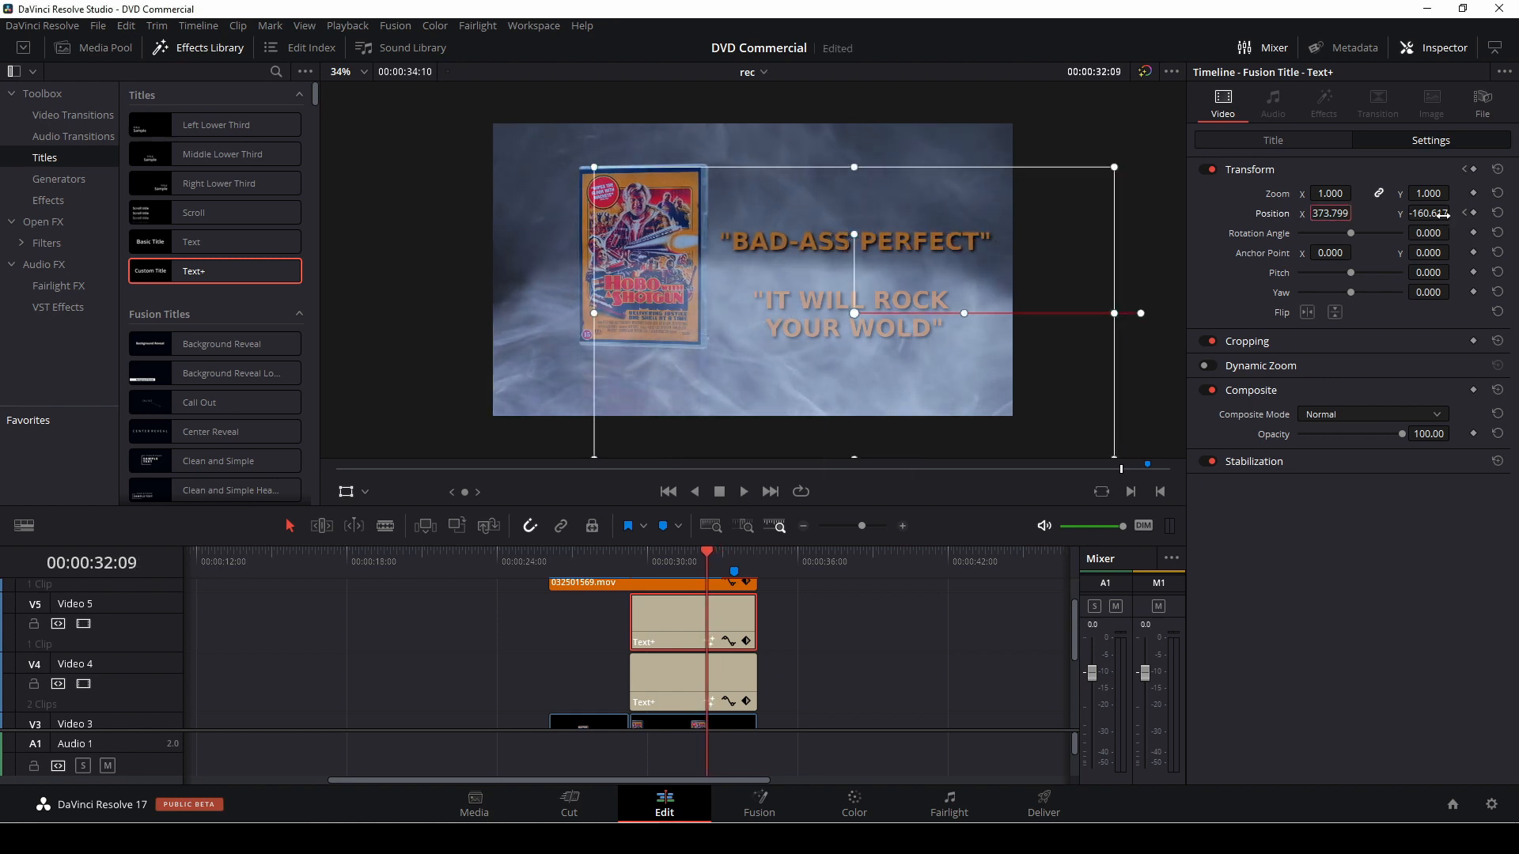
click(1472, 213)
From 00:00:32:17 onward, increase the second title's X position in stages to about 1464 to slide it out of frame ahead of the case.
key(Right)
key(Right)
key(Right)
key(Right)
key(Right)
key(Right)
key(Right)
key(Right)
drag(1336, 213, 1512, 213)
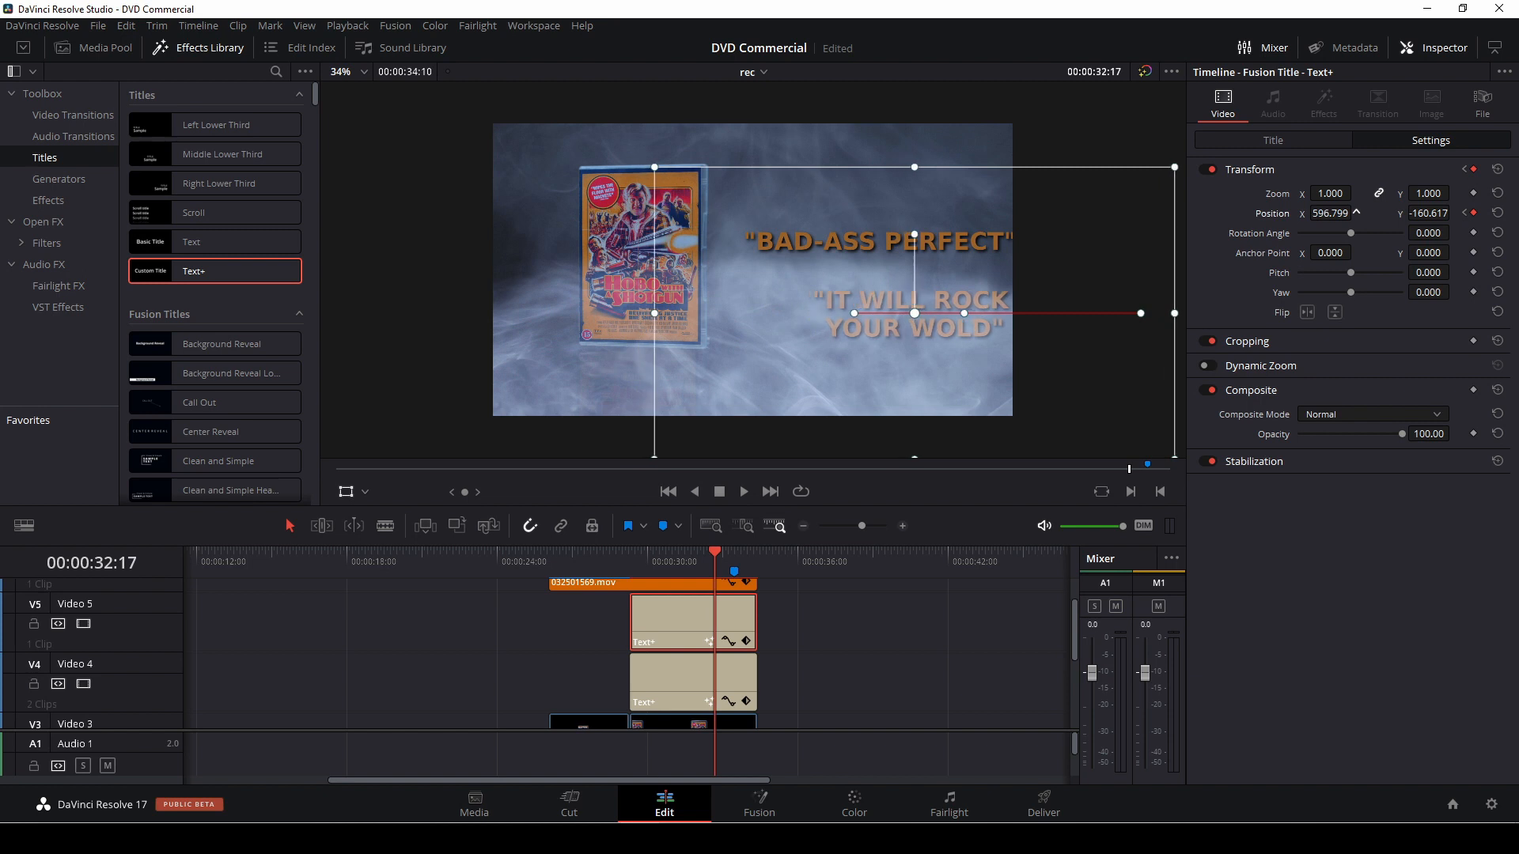
key(Right)
drag(1315, 214, 1429, 212)
key(Right)
key(Right)
drag(1332, 213, 1467, 212)
key(Right)
key(Right)
drag(1356, 212, 1517, 212)
Play the sequence to review both titles sliding in and out with the case, and save the project.
click(631, 559)
key(space)
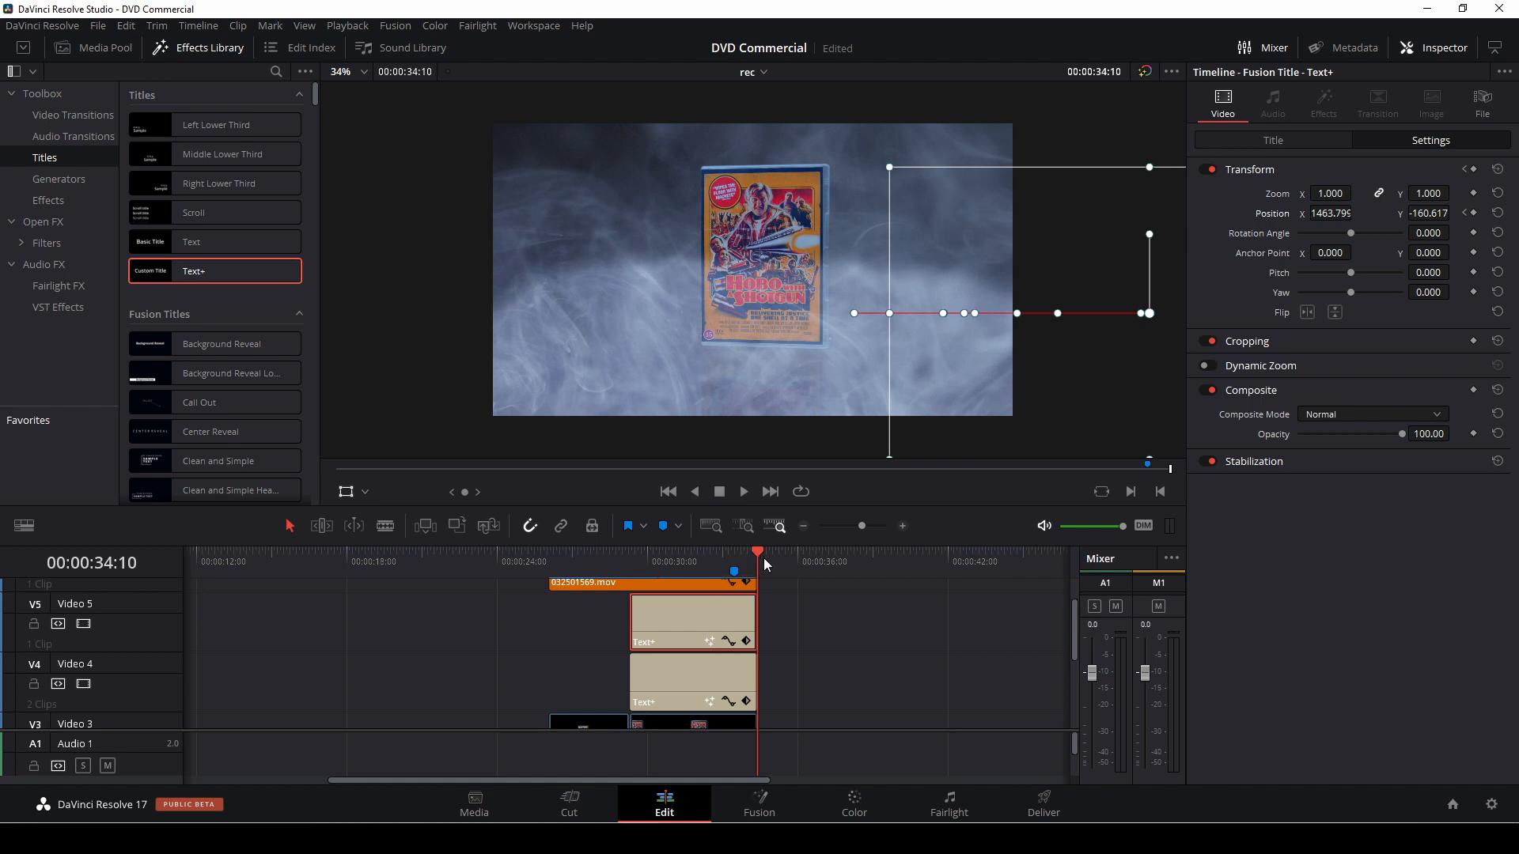
key(ctrl+s)
scroll(809, 600, down, 3)
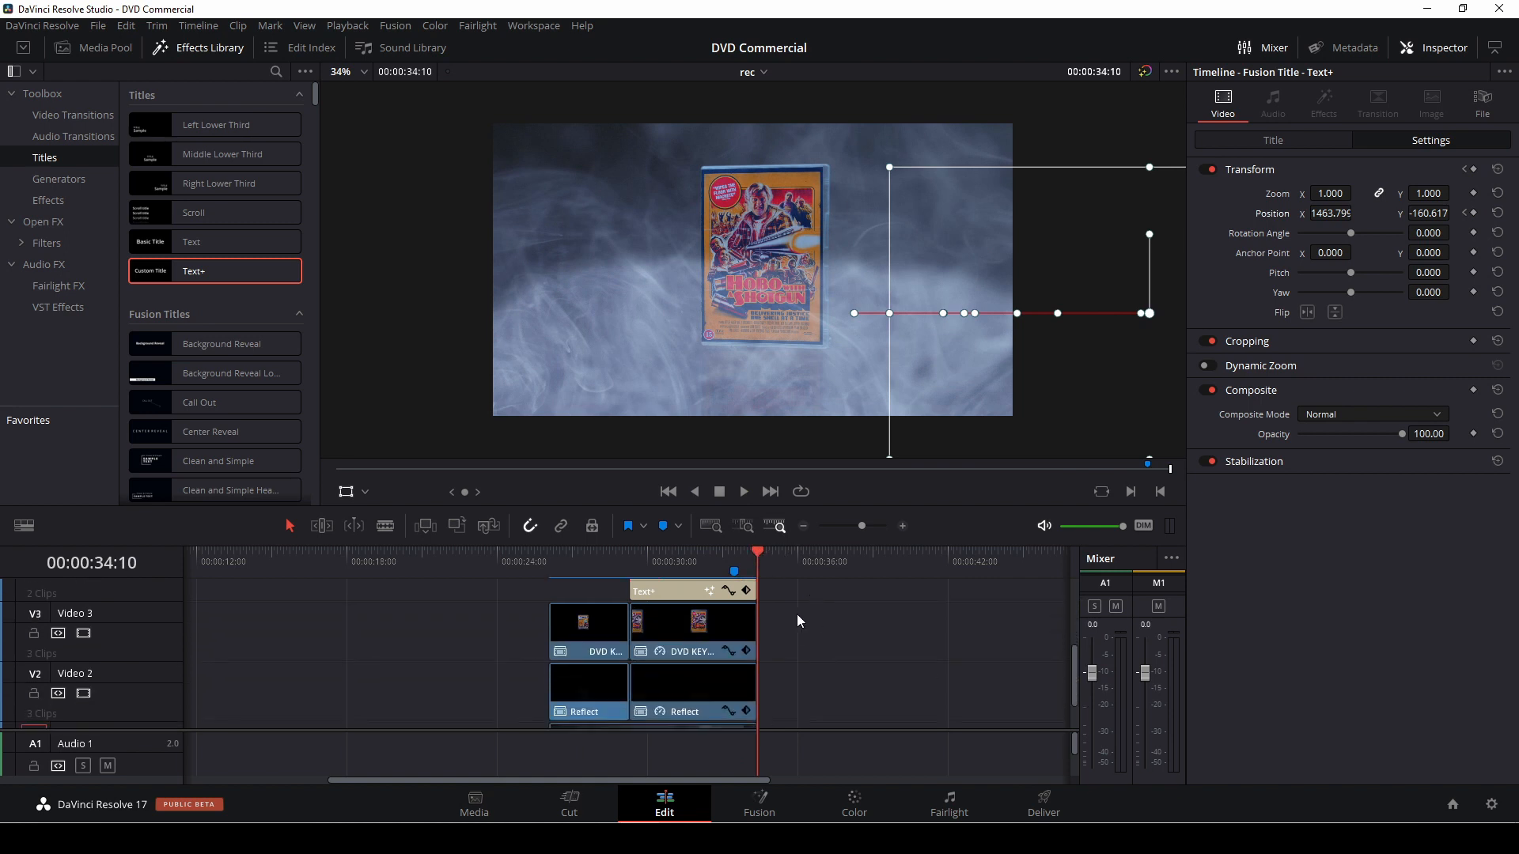
Play the sequence from just before the first DVD case clip to review it through to the end.
scroll(796, 614, up, 5)
click(601, 552)
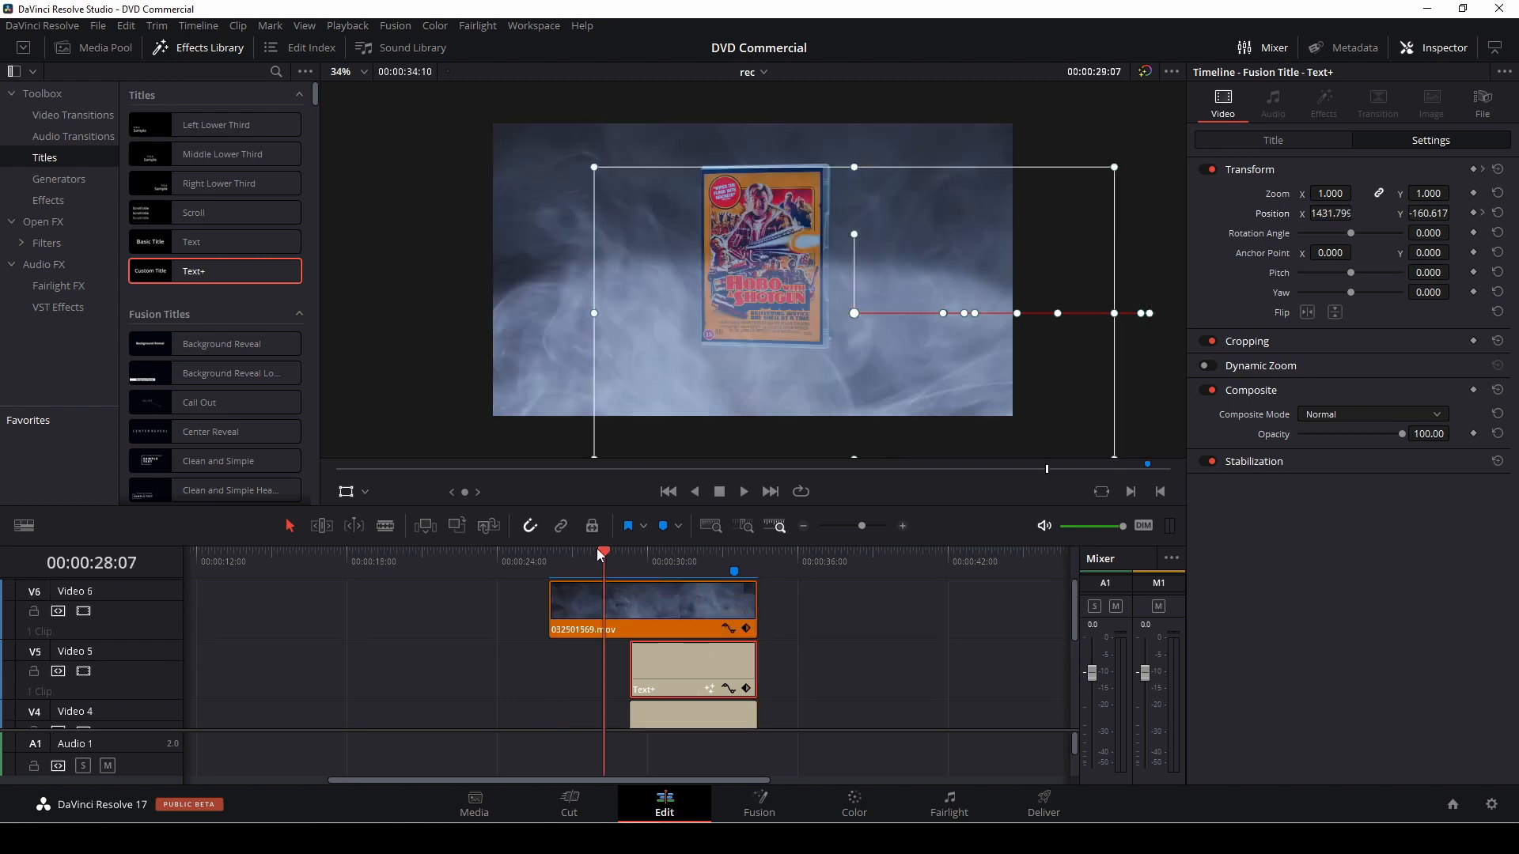
click(540, 552)
key(space)
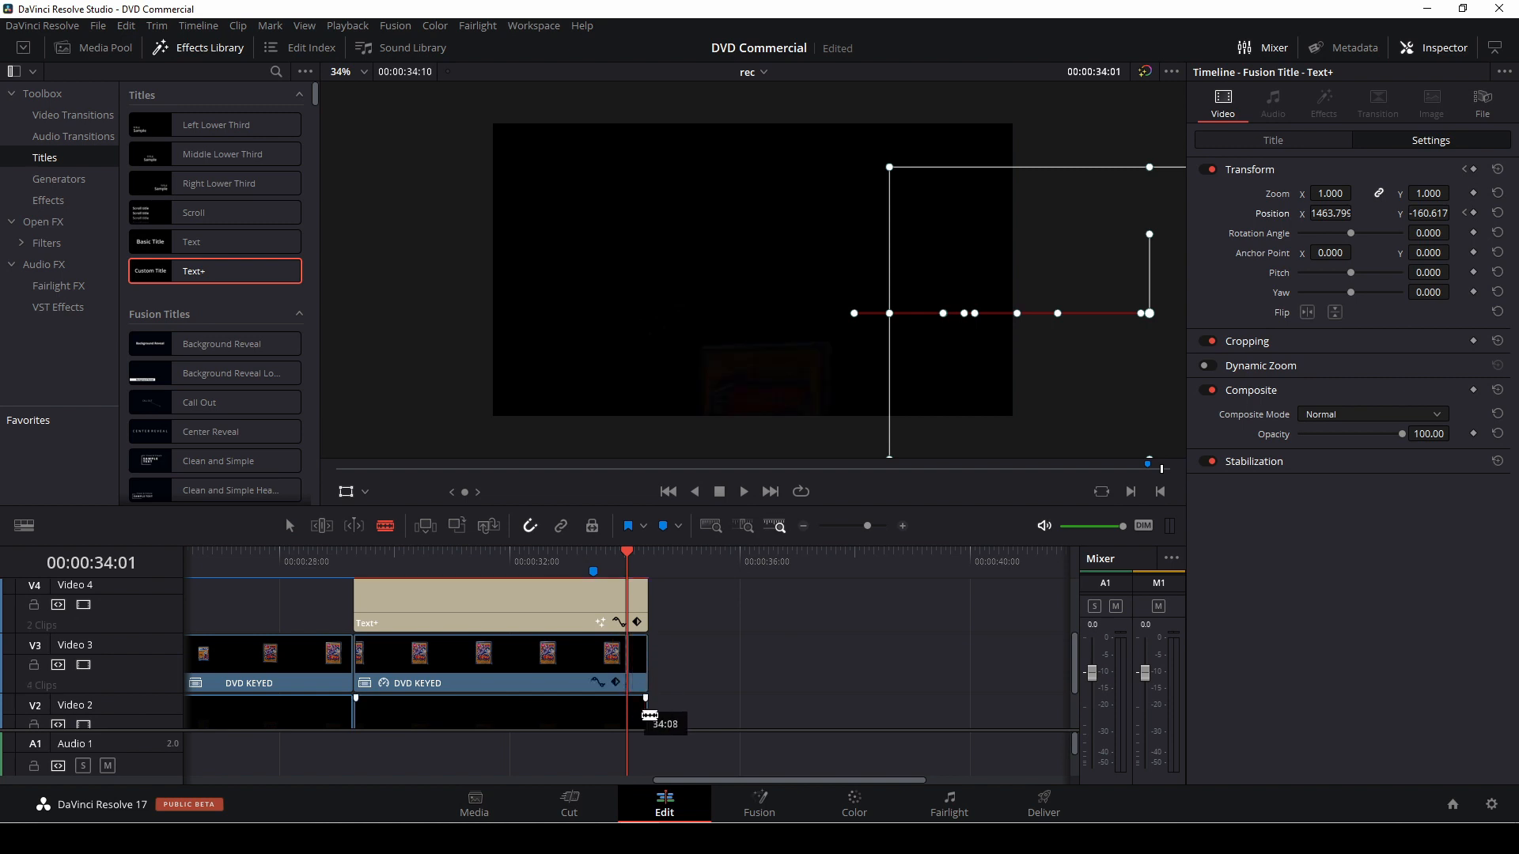
Split the case and reflection clips at 00:00:34:01 and select the short end piece of the DVD KEYED clip.
scroll(671, 698, down, 2)
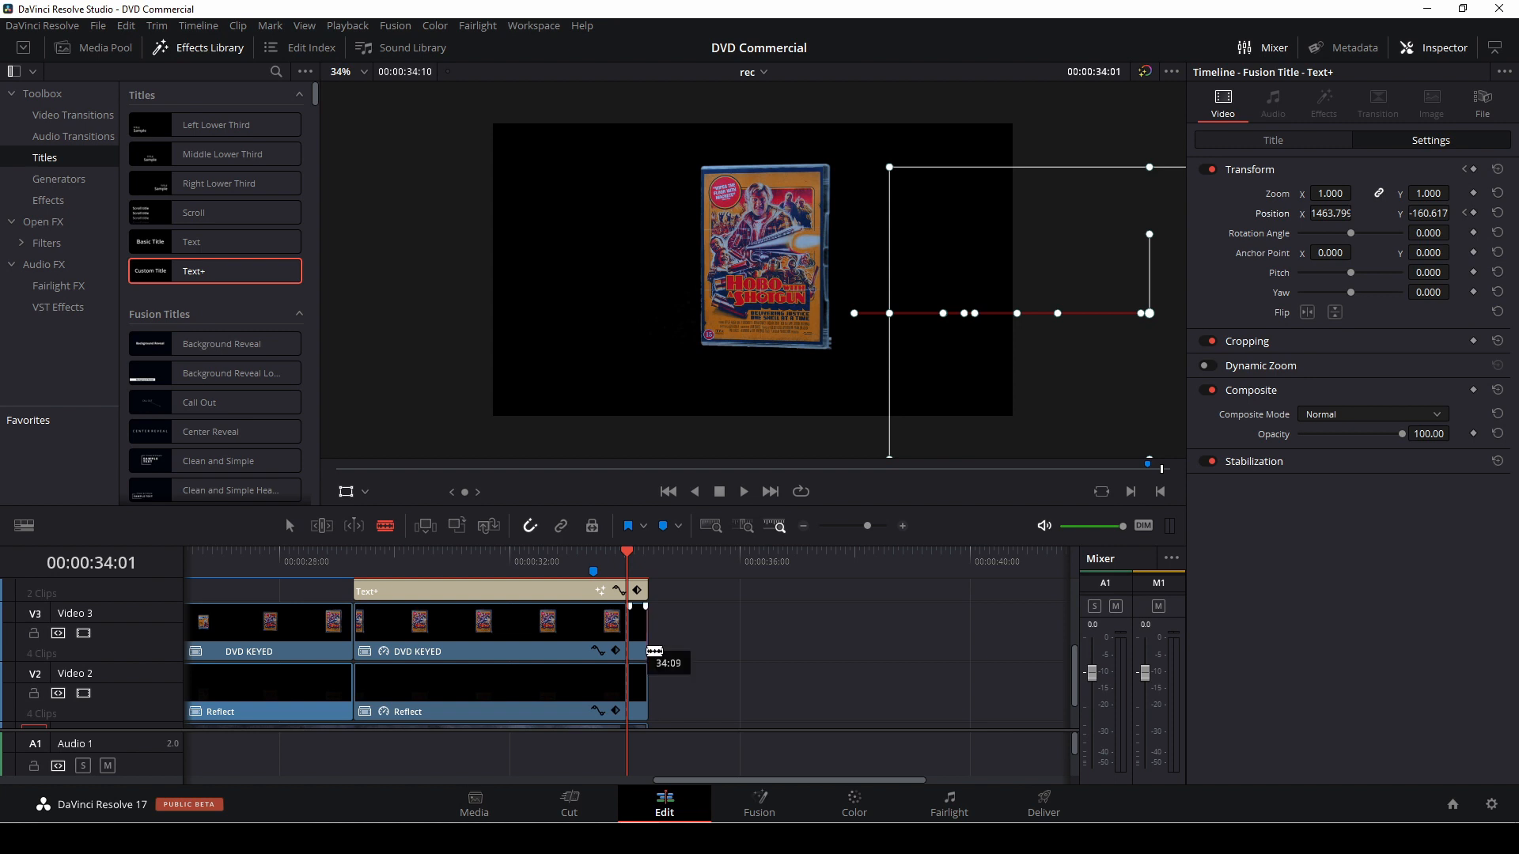
key(a)
click(630, 644)
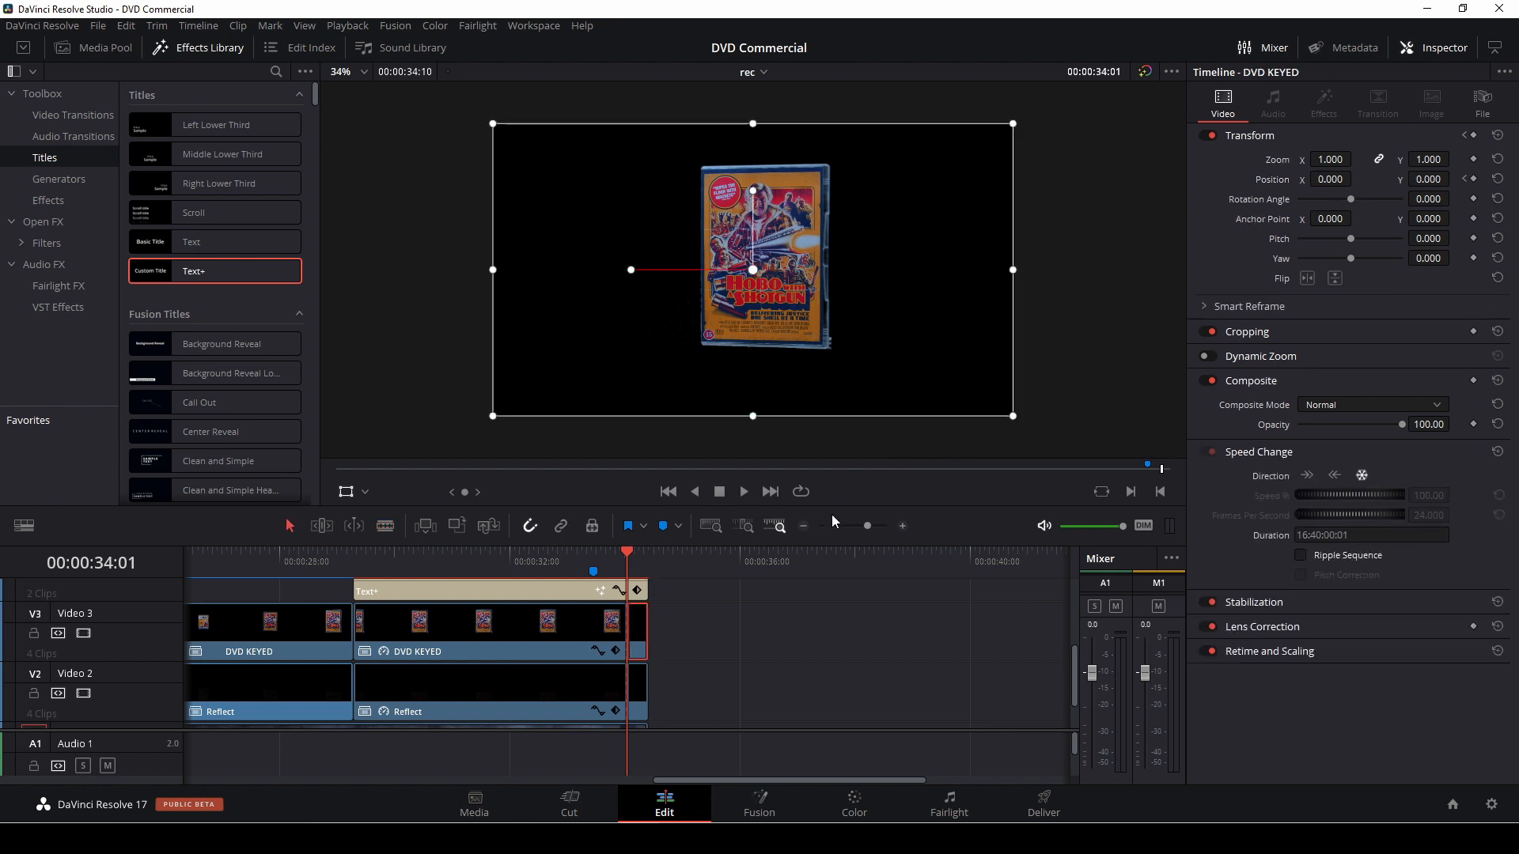
drag(870, 527, 874, 526)
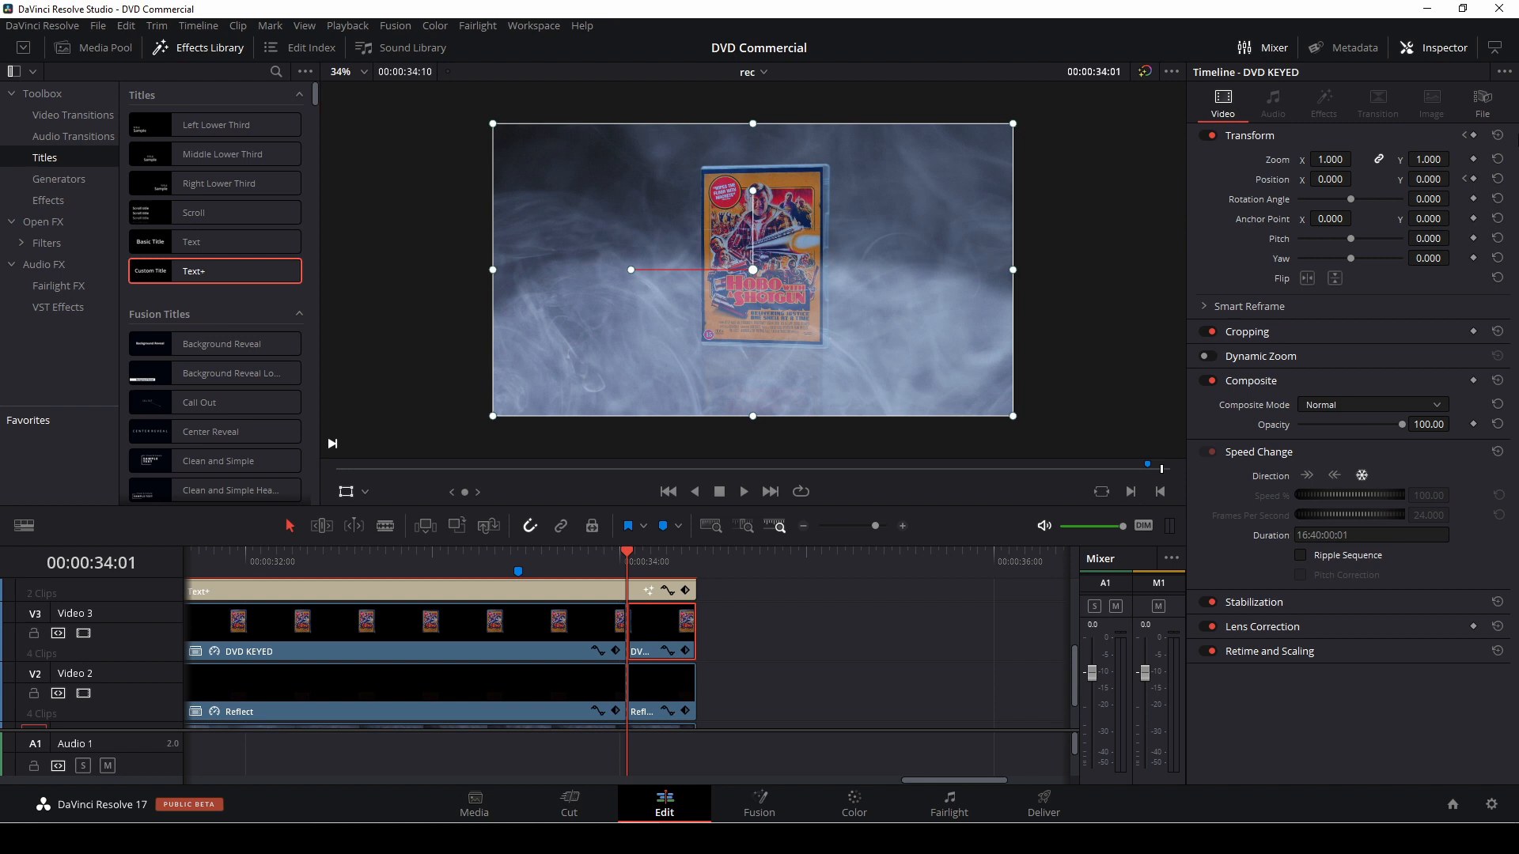
Keyframe zoom, position and rotation angle on the end piece of the DVD KEYED clip at 00:00:34:01.
click(1473, 180)
click(1473, 159)
click(1472, 198)
key(Right)
key(Right)
key(Right)
key(Right)
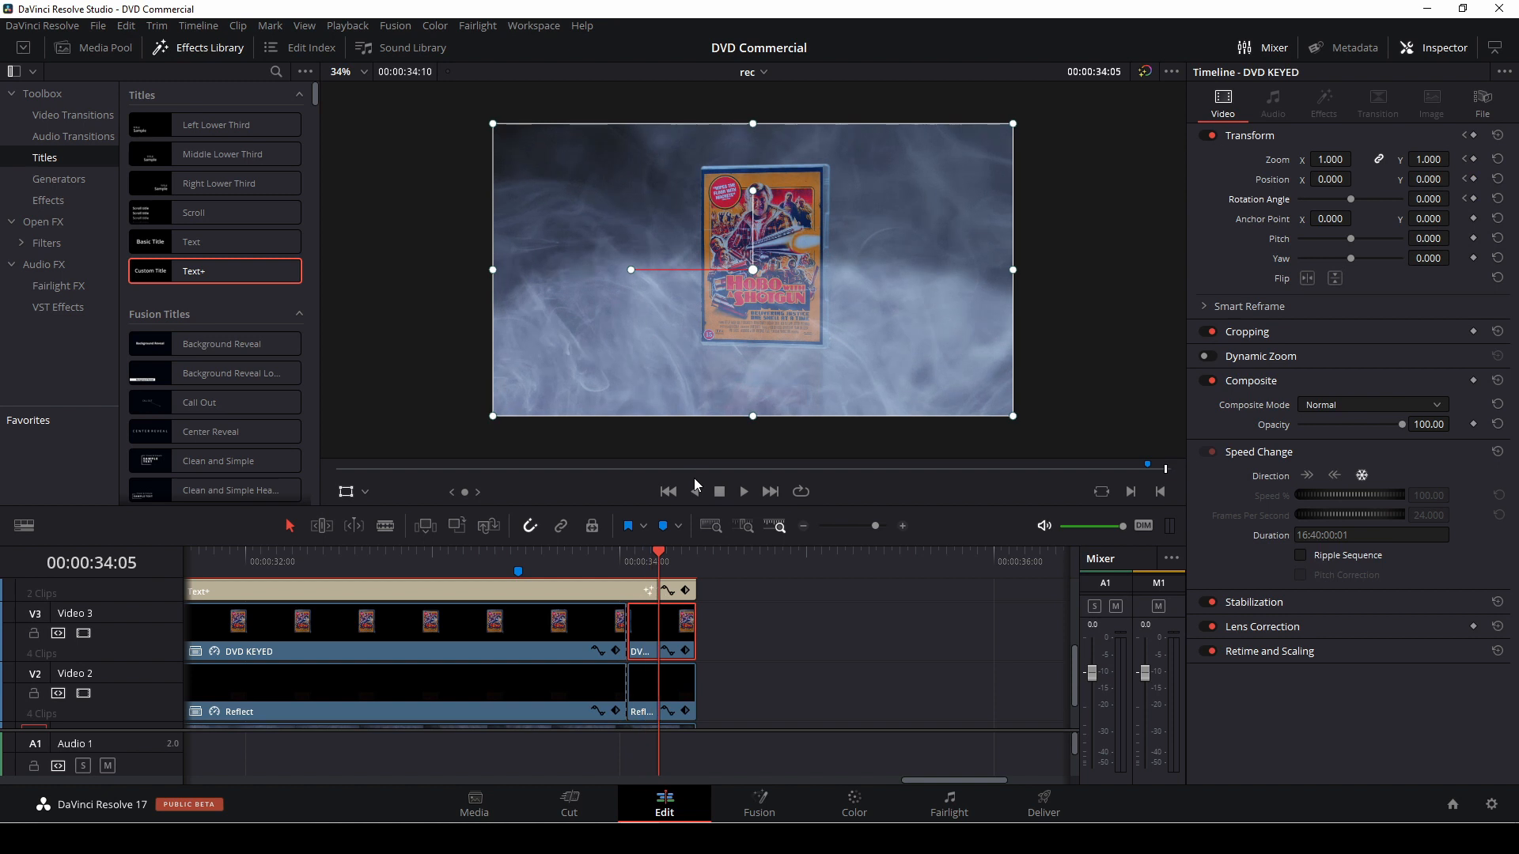
key(Right)
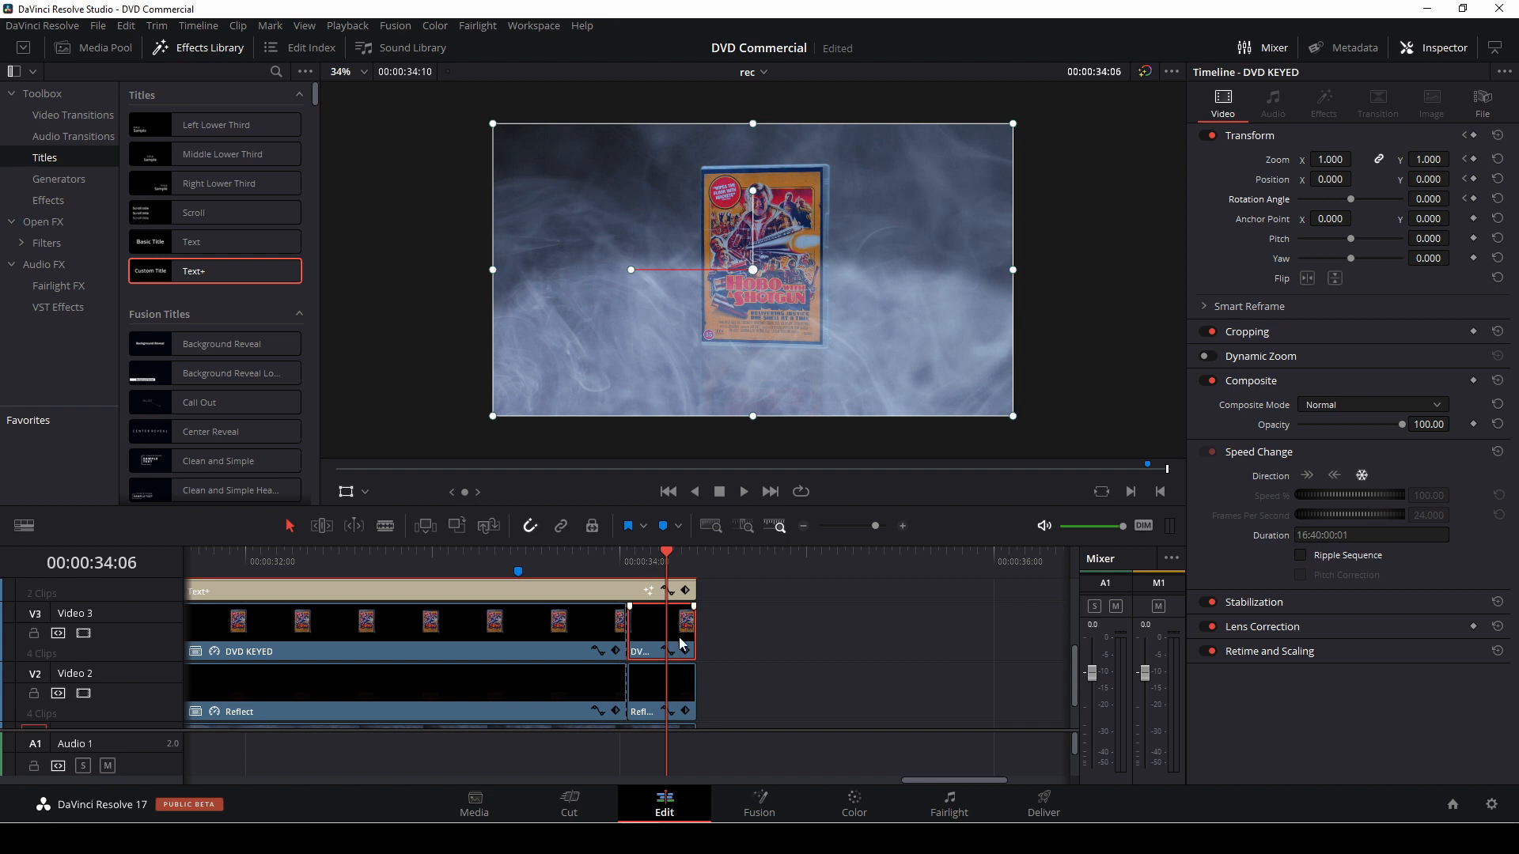
click(678, 691)
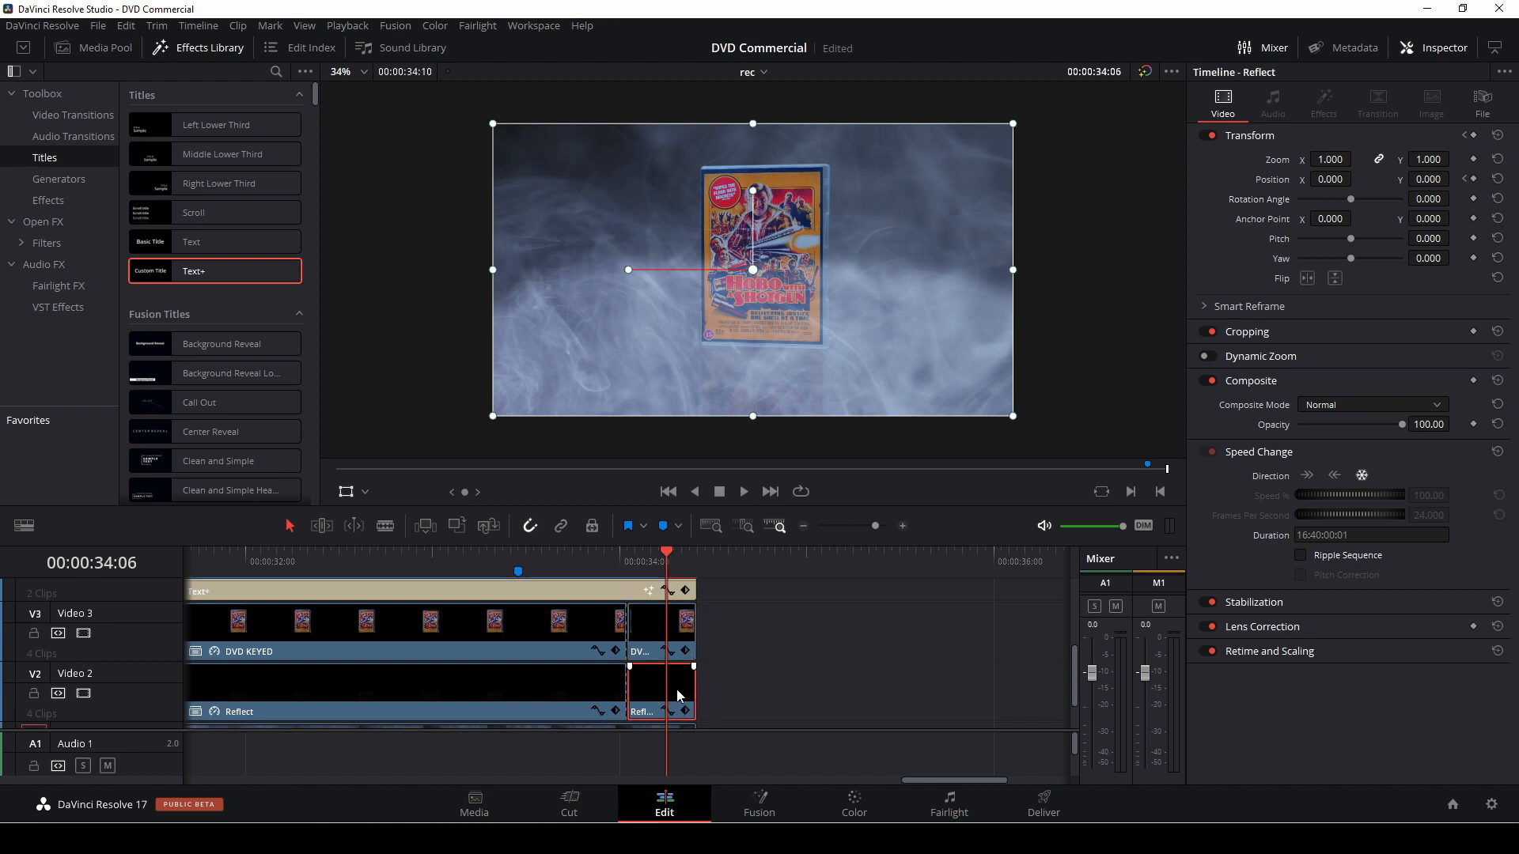
click(676, 629)
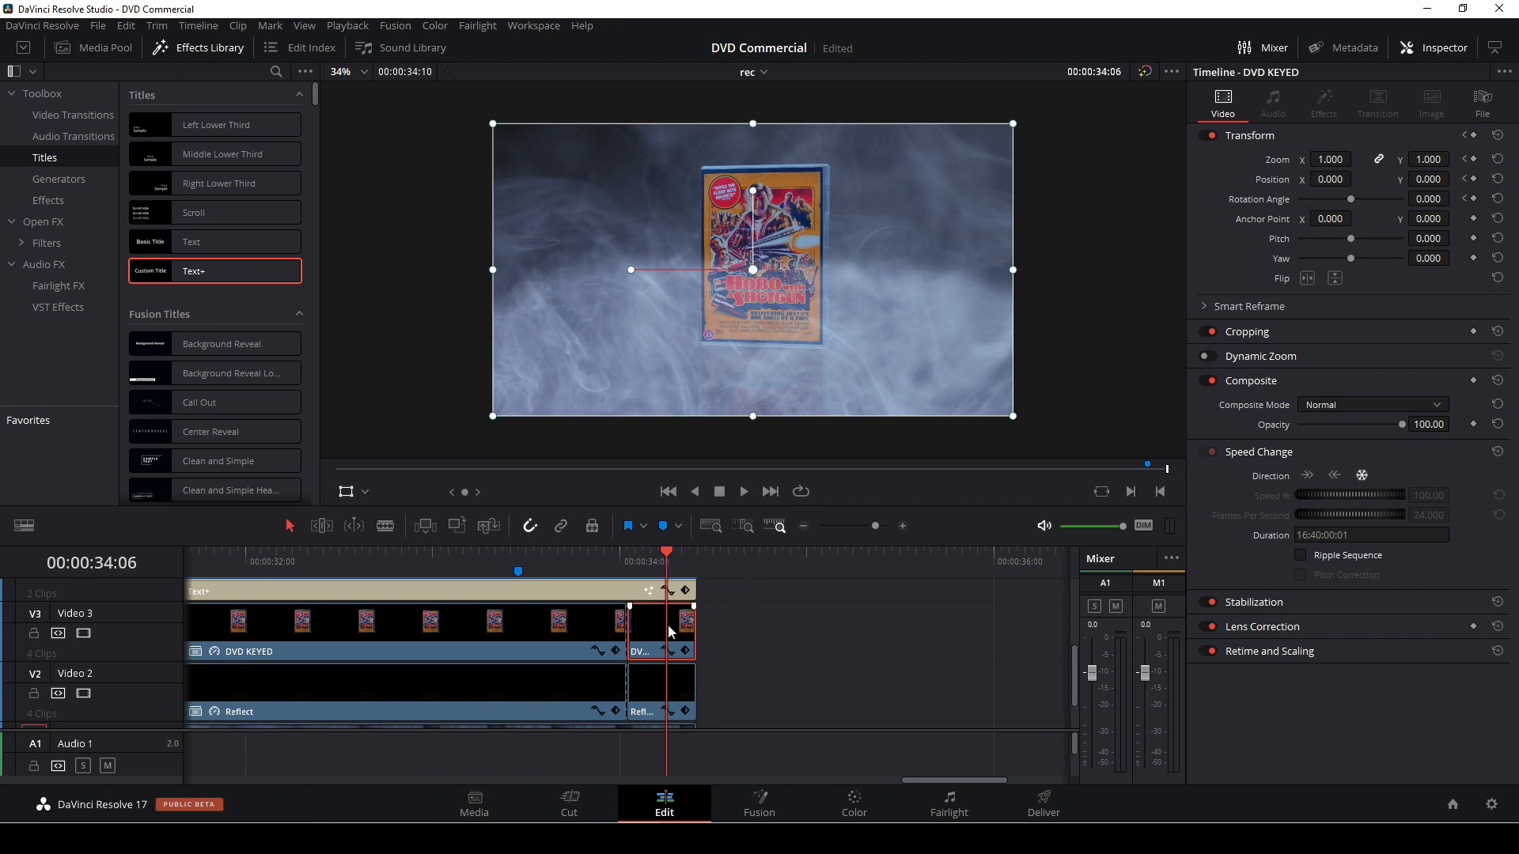
Return to 00:00:34:01 and keyframe zoom, position and rotation angle on the end piece of the Reflect clip.
drag(662, 553, 626, 553)
click(644, 687)
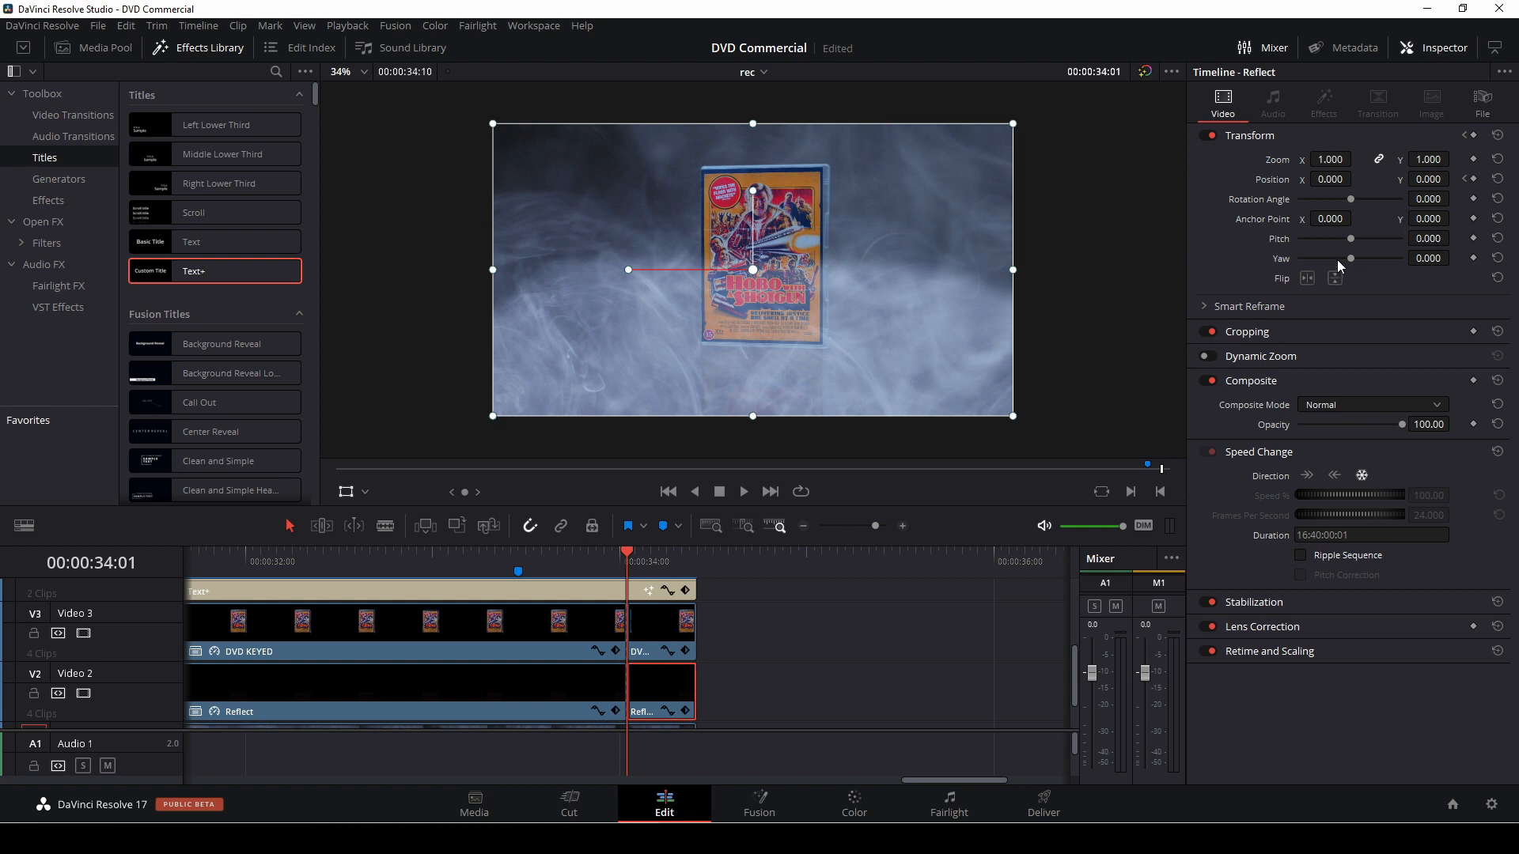
click(1474, 159)
click(1473, 178)
click(1474, 198)
At 00:00:34:06, set the DVD KEYED end piece's zoom to 0.000 and its rotation angle to about -107.18.
key(Right)
key(Right)
key(Right)
key(Right)
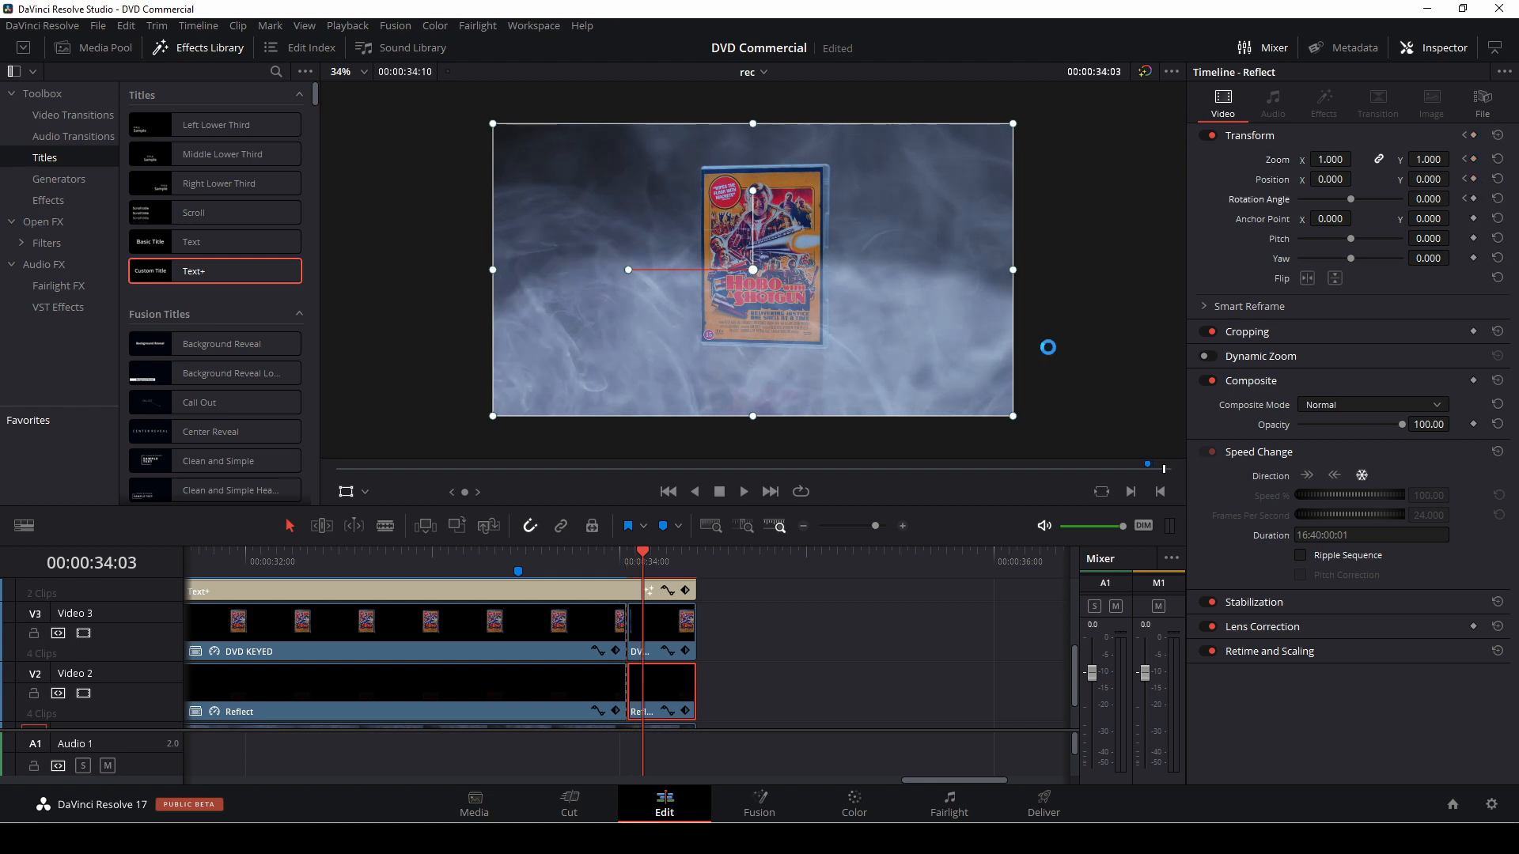
key(Left)
key(Left)
key(Left)
key(Left)
key(Right)
key(Right)
key(Right)
key(Right)
key(Right)
click(660, 623)
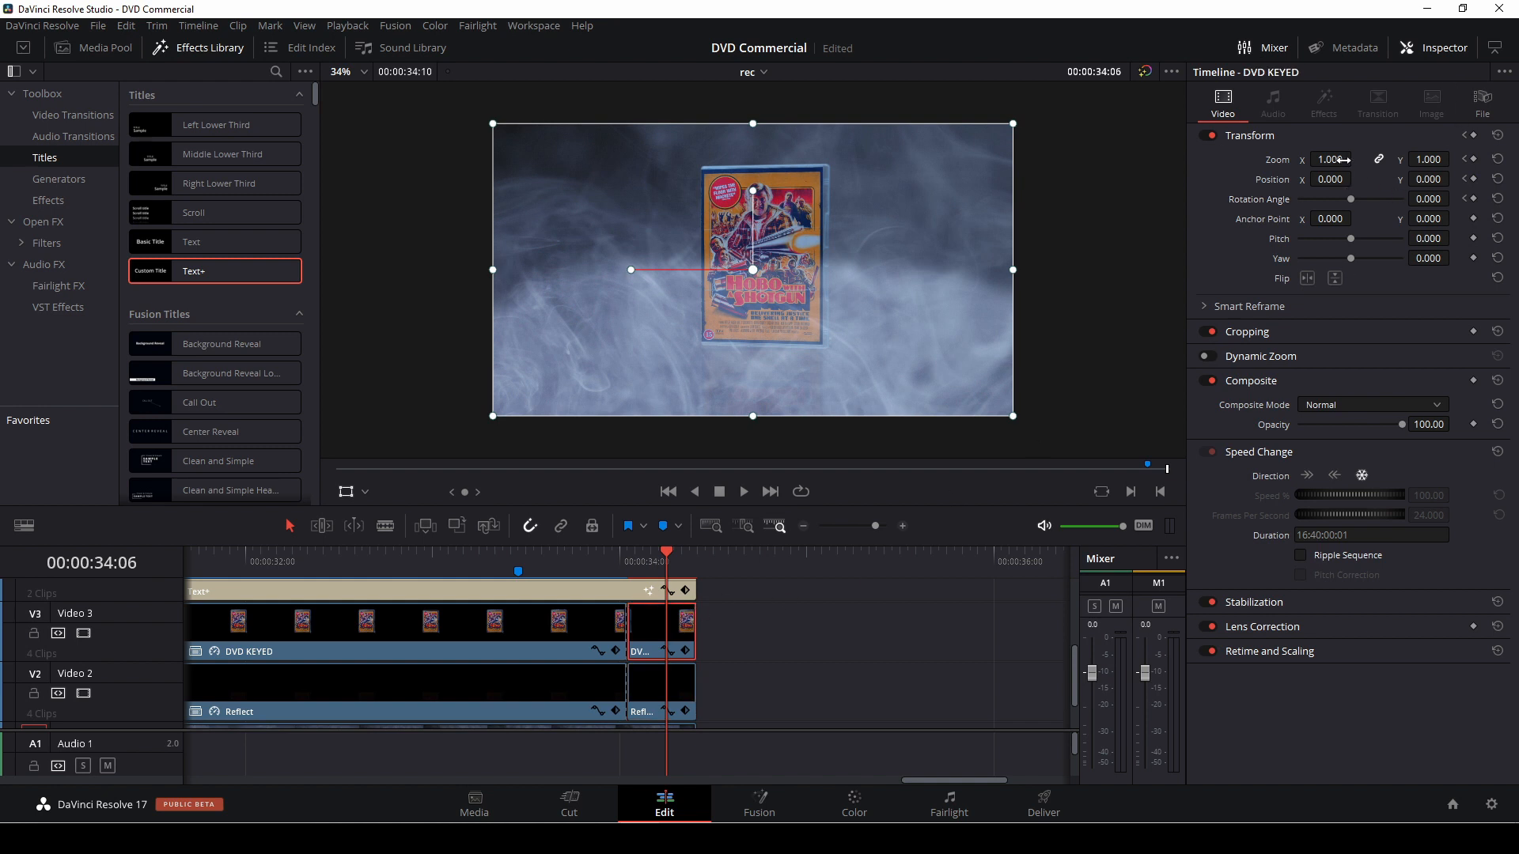
mouse_move(1342, 160)
mouse_down()
mouse_move(1298, 160)
mouse_move(1356, 160)
mouse_up()
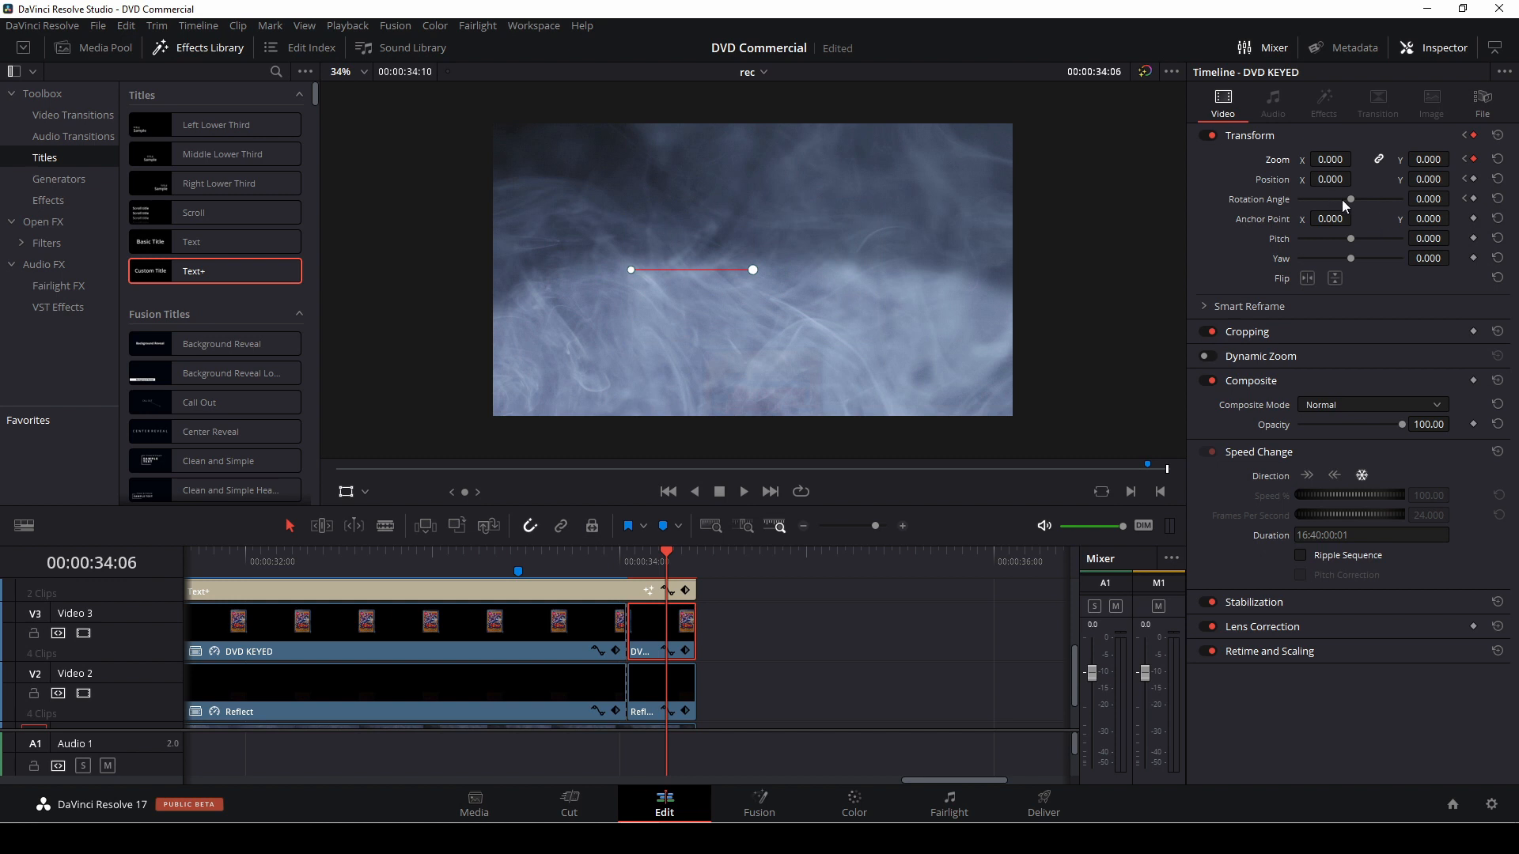
drag(1351, 200, 1335, 201)
Play the end piece repeatedly from 00:00:34:01 to review the case shrinking and spinning away.
drag(680, 576, 635, 561)
key(space)
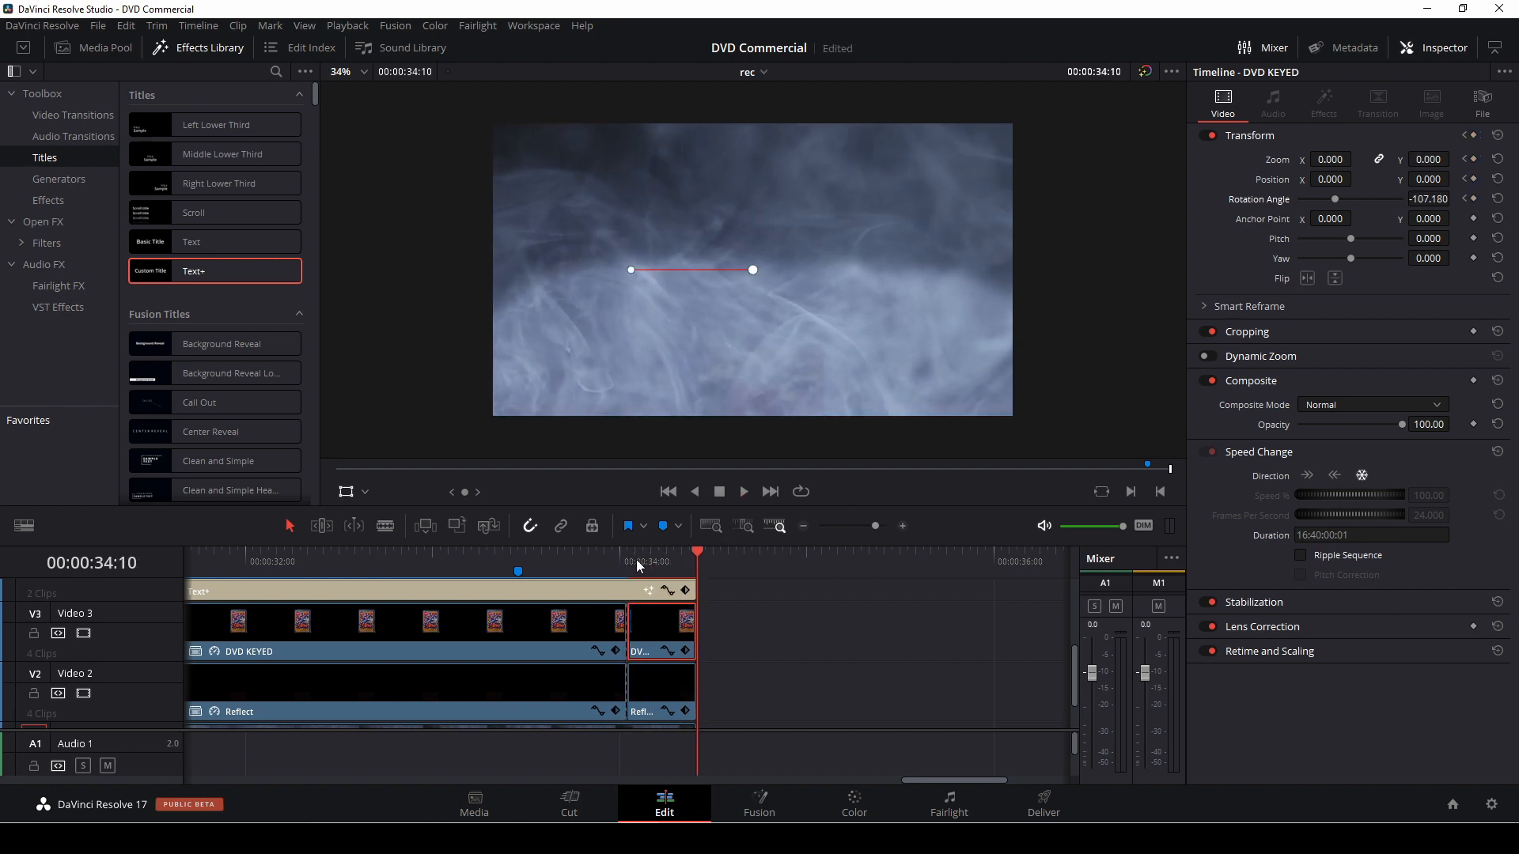
click(624, 565)
key(space)
click(626, 565)
key(space)
click(620, 564)
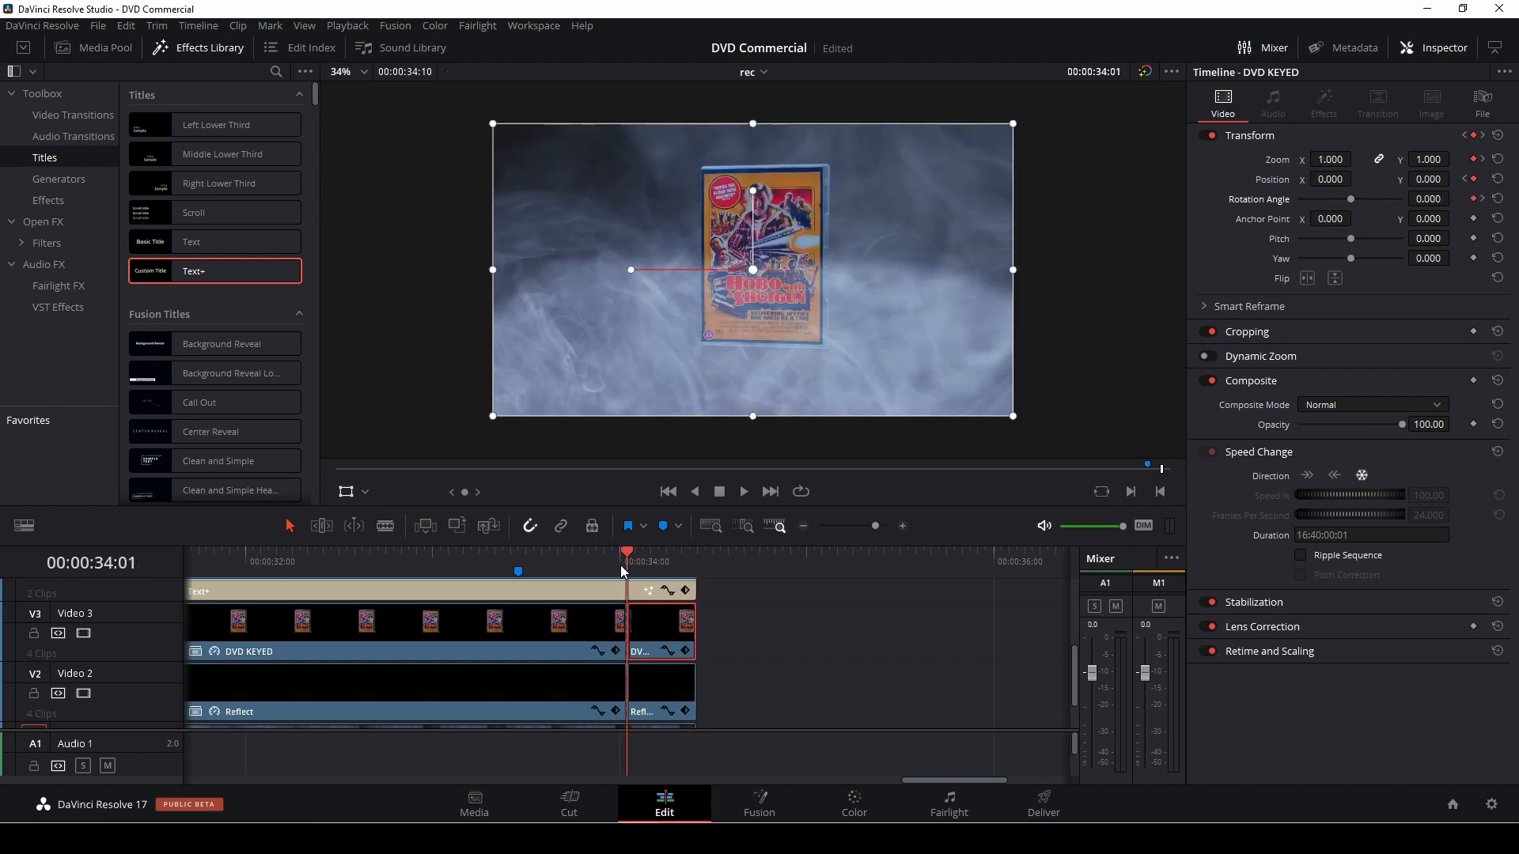
key(space)
key(space)
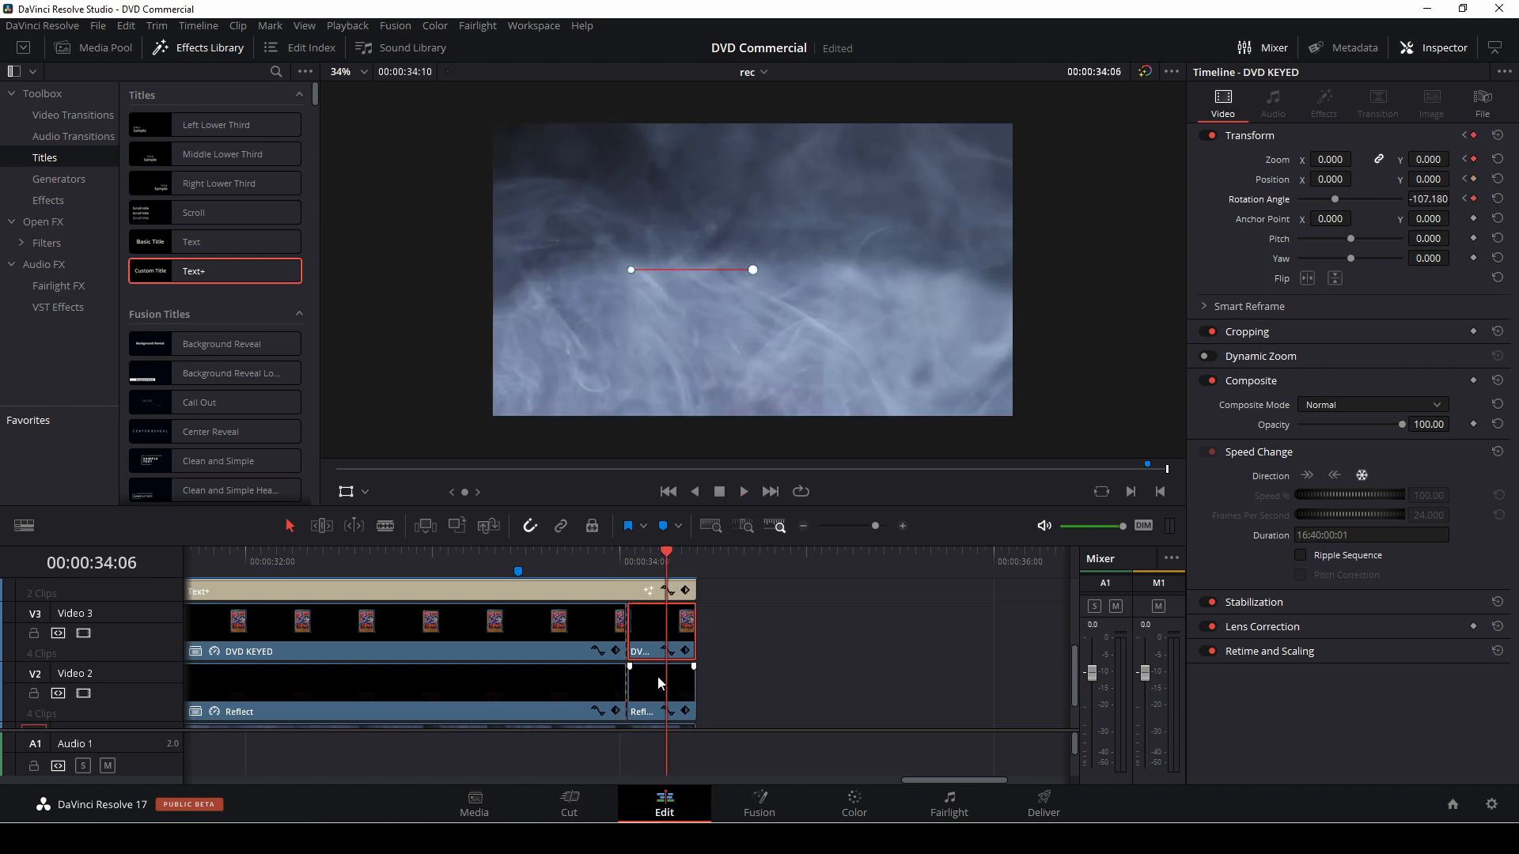
Step frame by frame through the case's shrink-and-spin animation, finishing at 00:00:34:06.
key(Left)
key(Left)
key(Left)
key(Left)
key(Left)
key(Left)
key(Left)
key(Left)
key(Right)
key(Right)
key(Right)
key(Right)
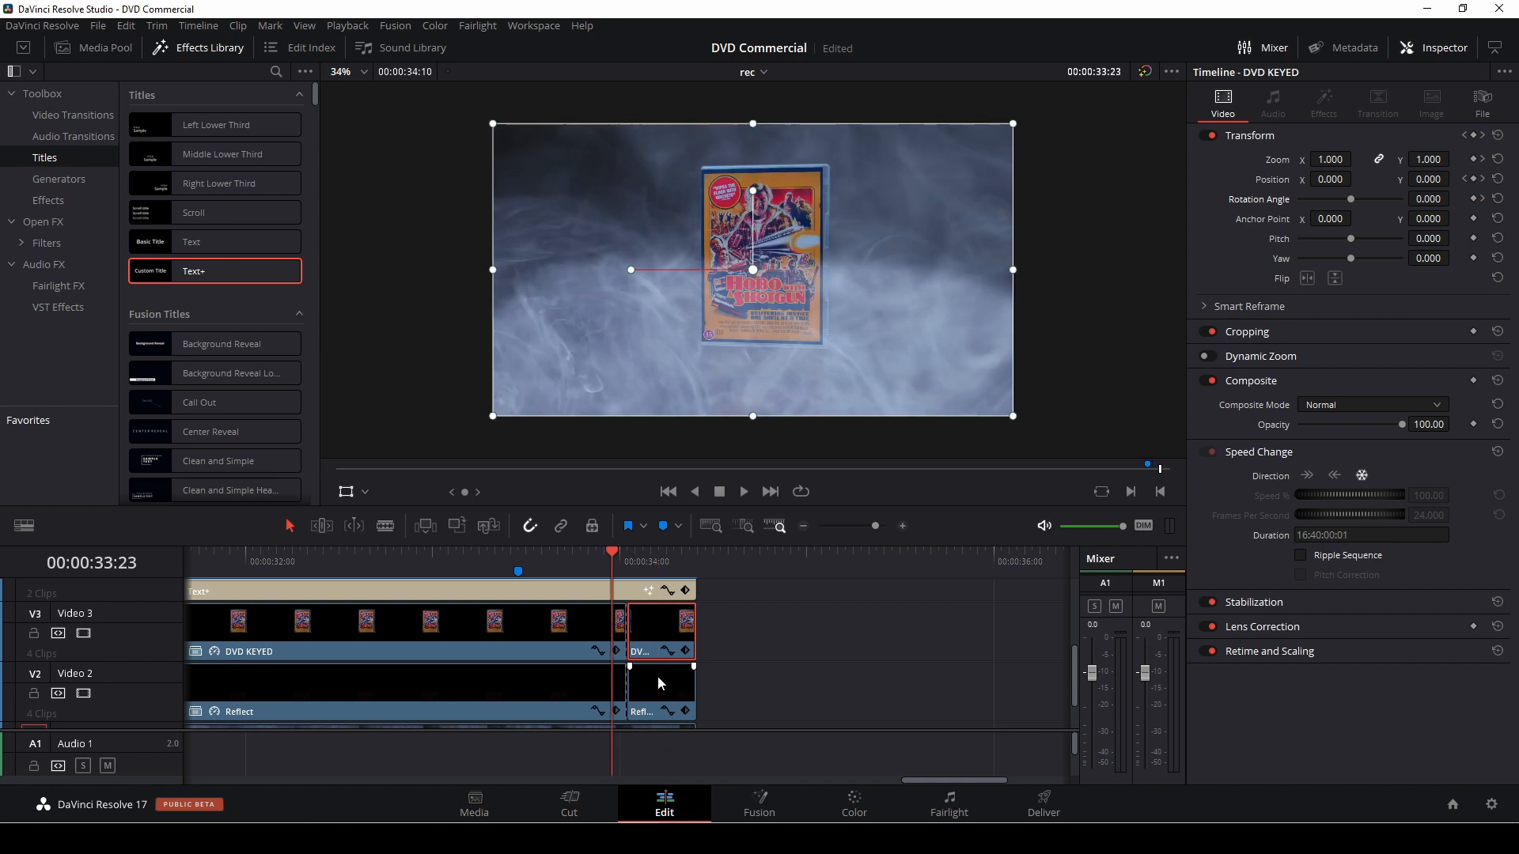
key(Left)
key(Right)
key(Right)
key(Right)
key(Right)
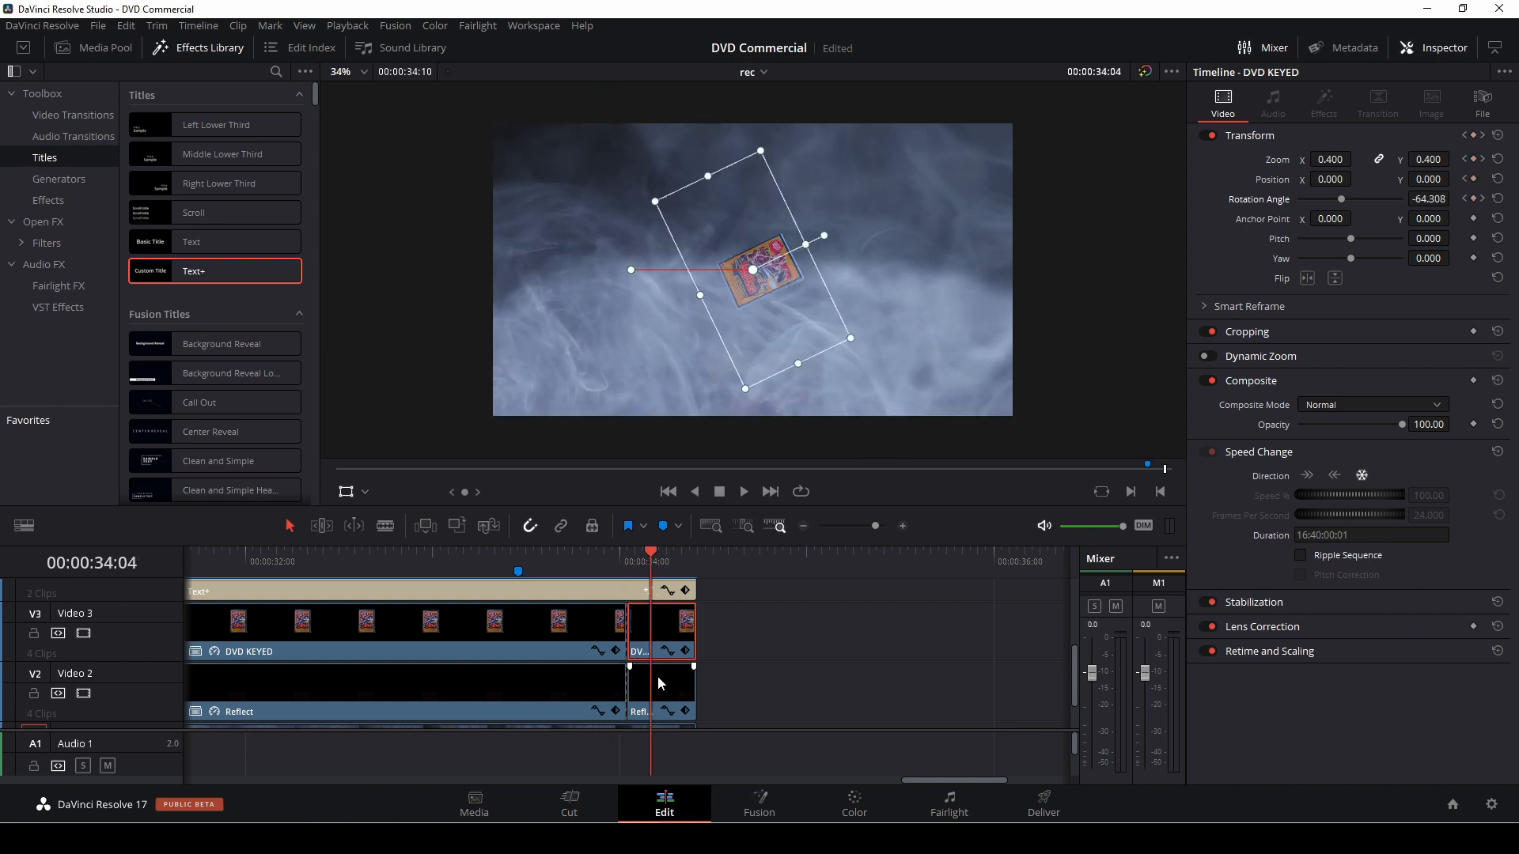
key(Right)
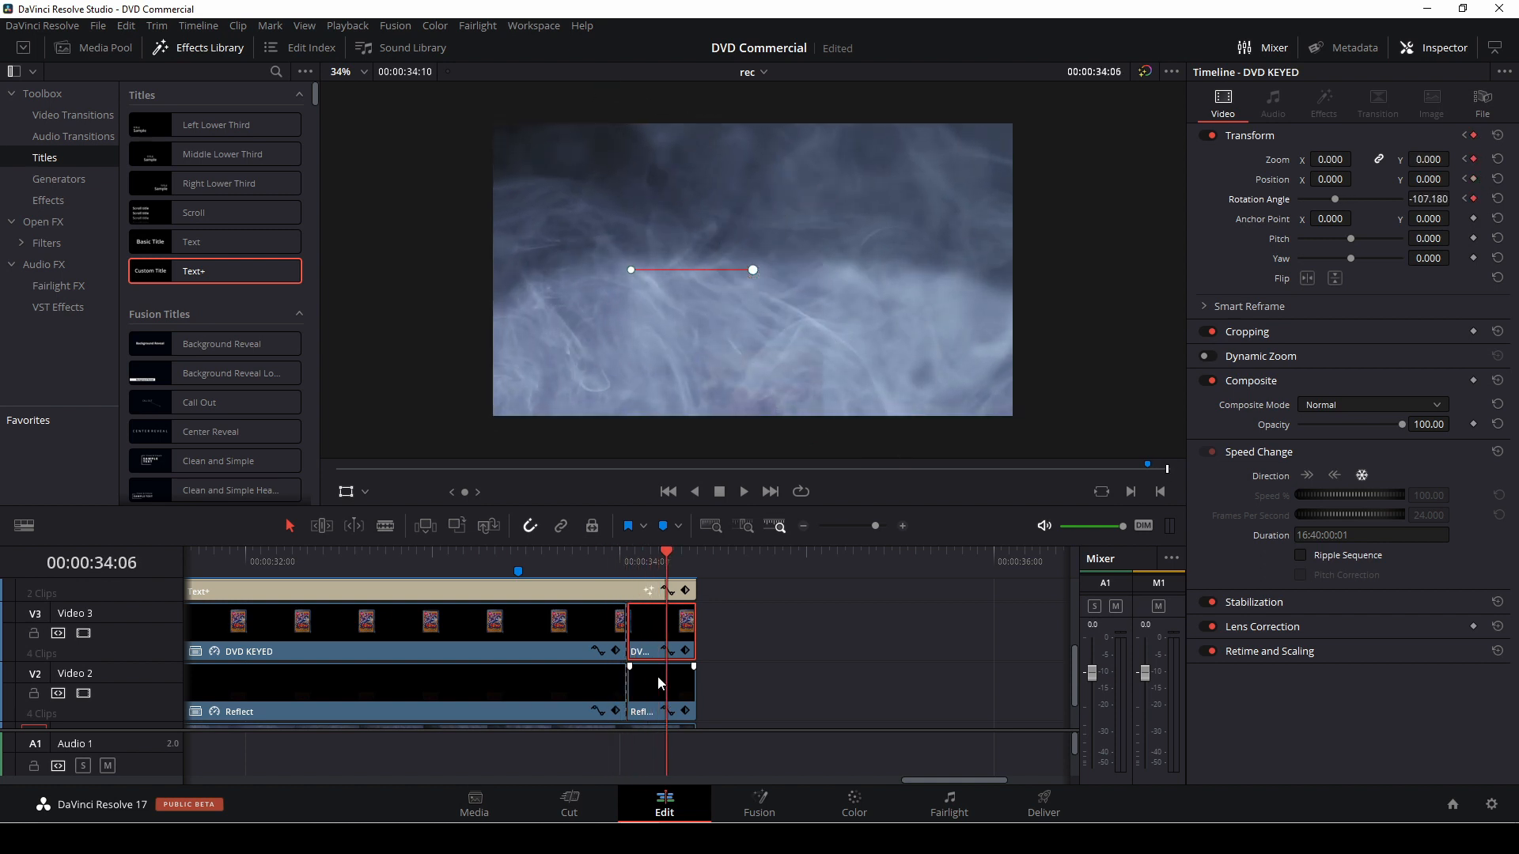
Set the Reflect end piece's zoom to about 0.09 and rotation angle to about -129.16 at 00:00:34:06.
click(677, 691)
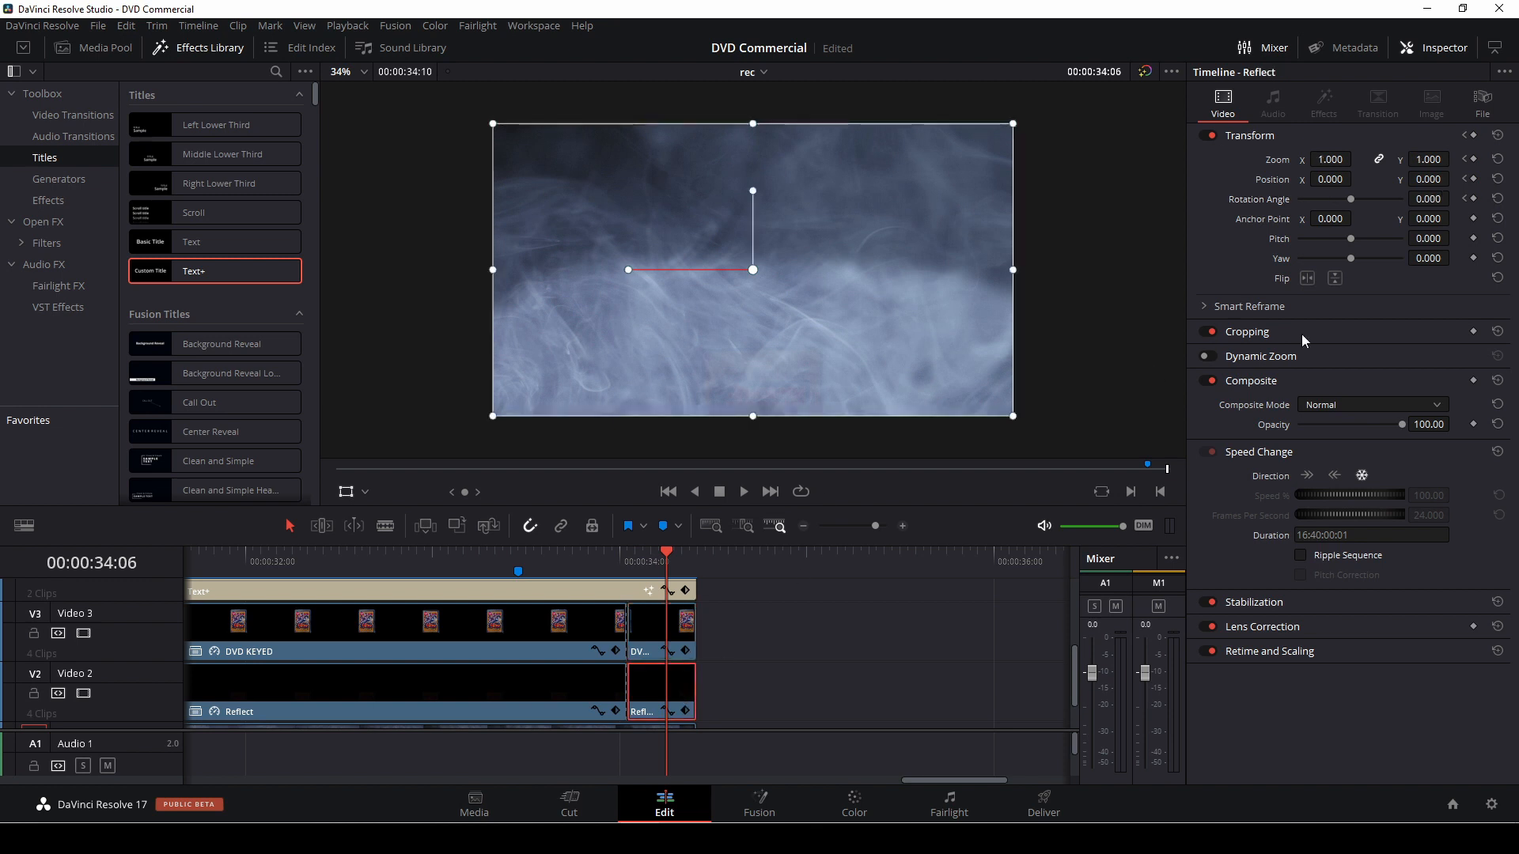
drag(1341, 162, 1324, 212)
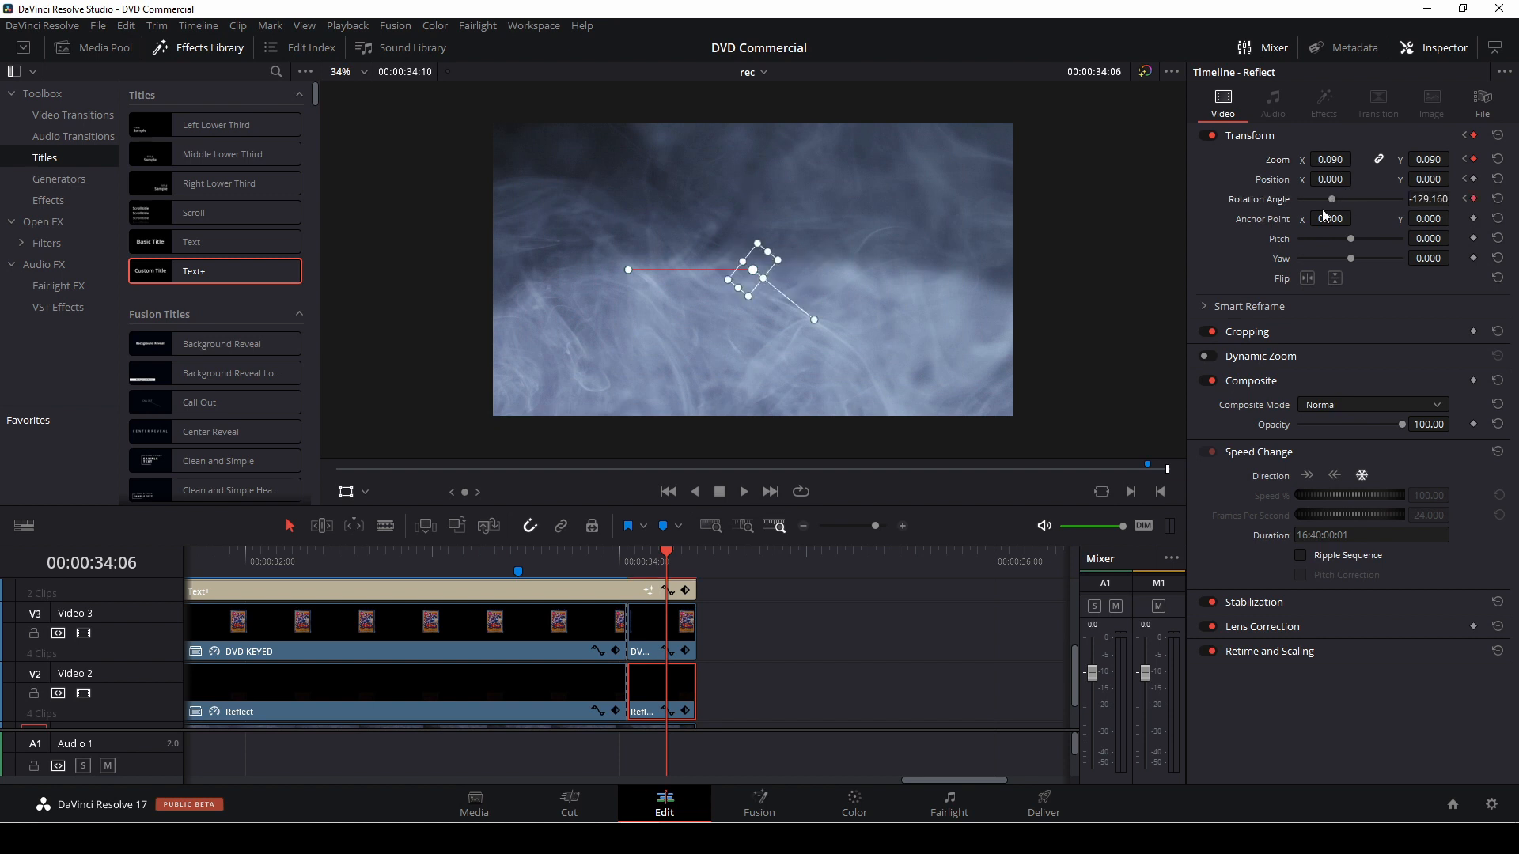
click(628, 562)
key(Down)
scroll(628, 568, down, 4)
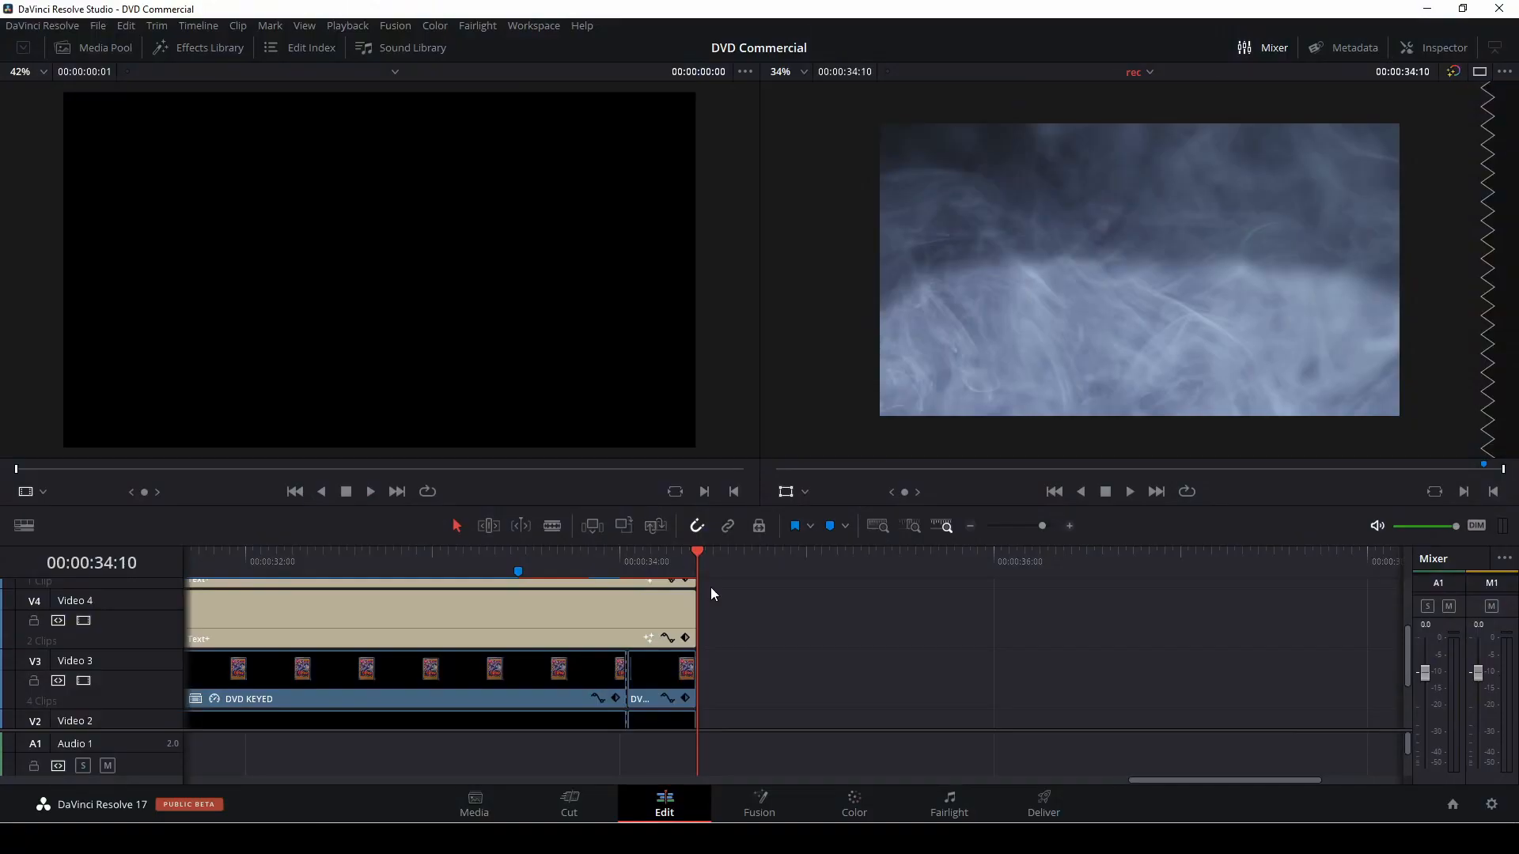
Combine the DVD case, reflection and background clips on the lower three video tracks into a compound clip.
drag(699, 553, 626, 557)
scroll(807, 619, up, 1)
scroll(808, 620, up, 1)
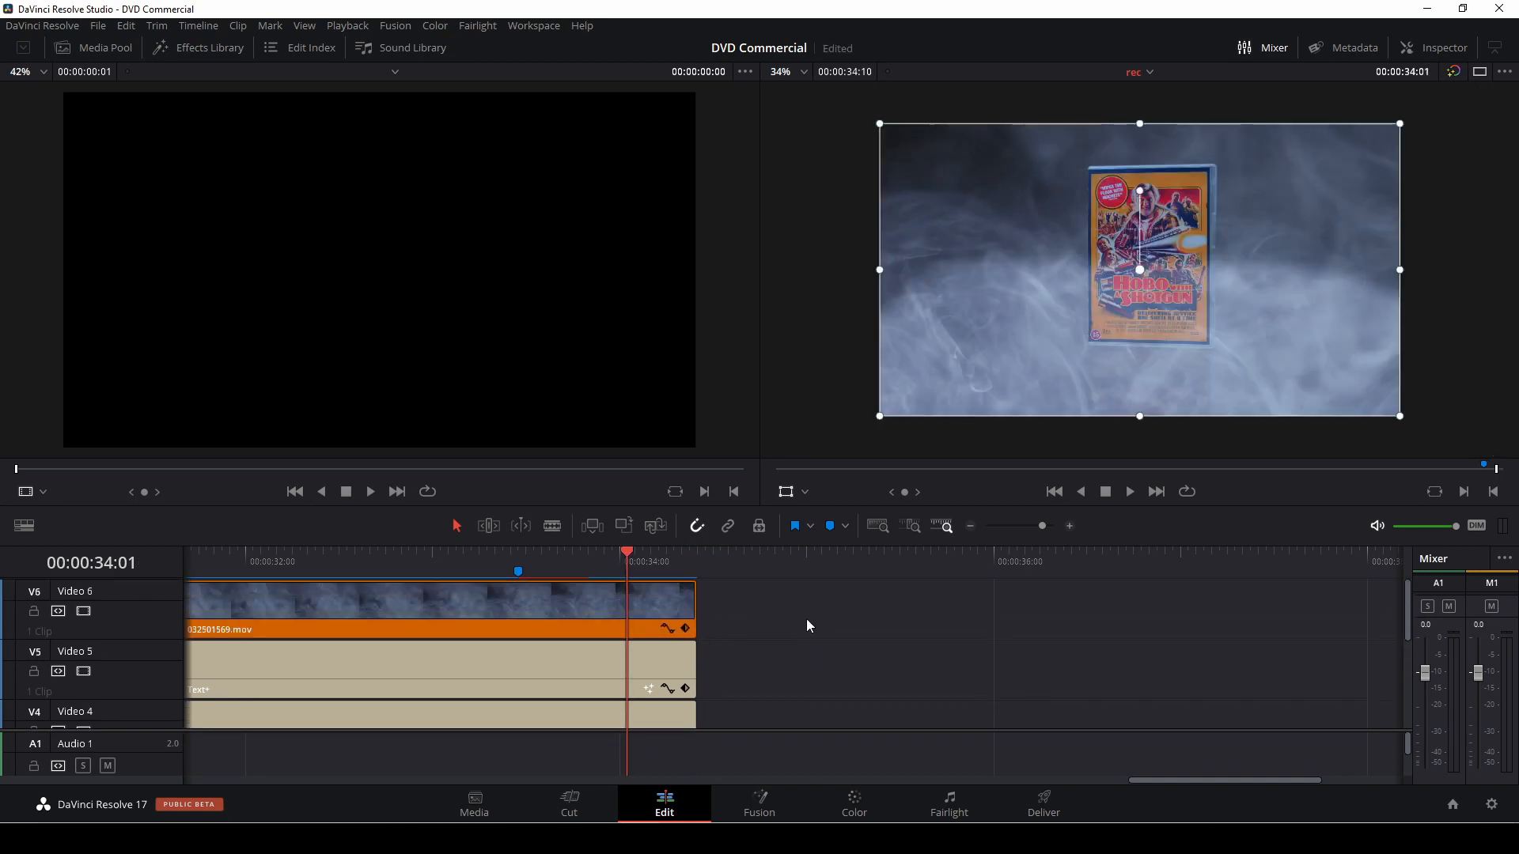
scroll(725, 643, down, 3)
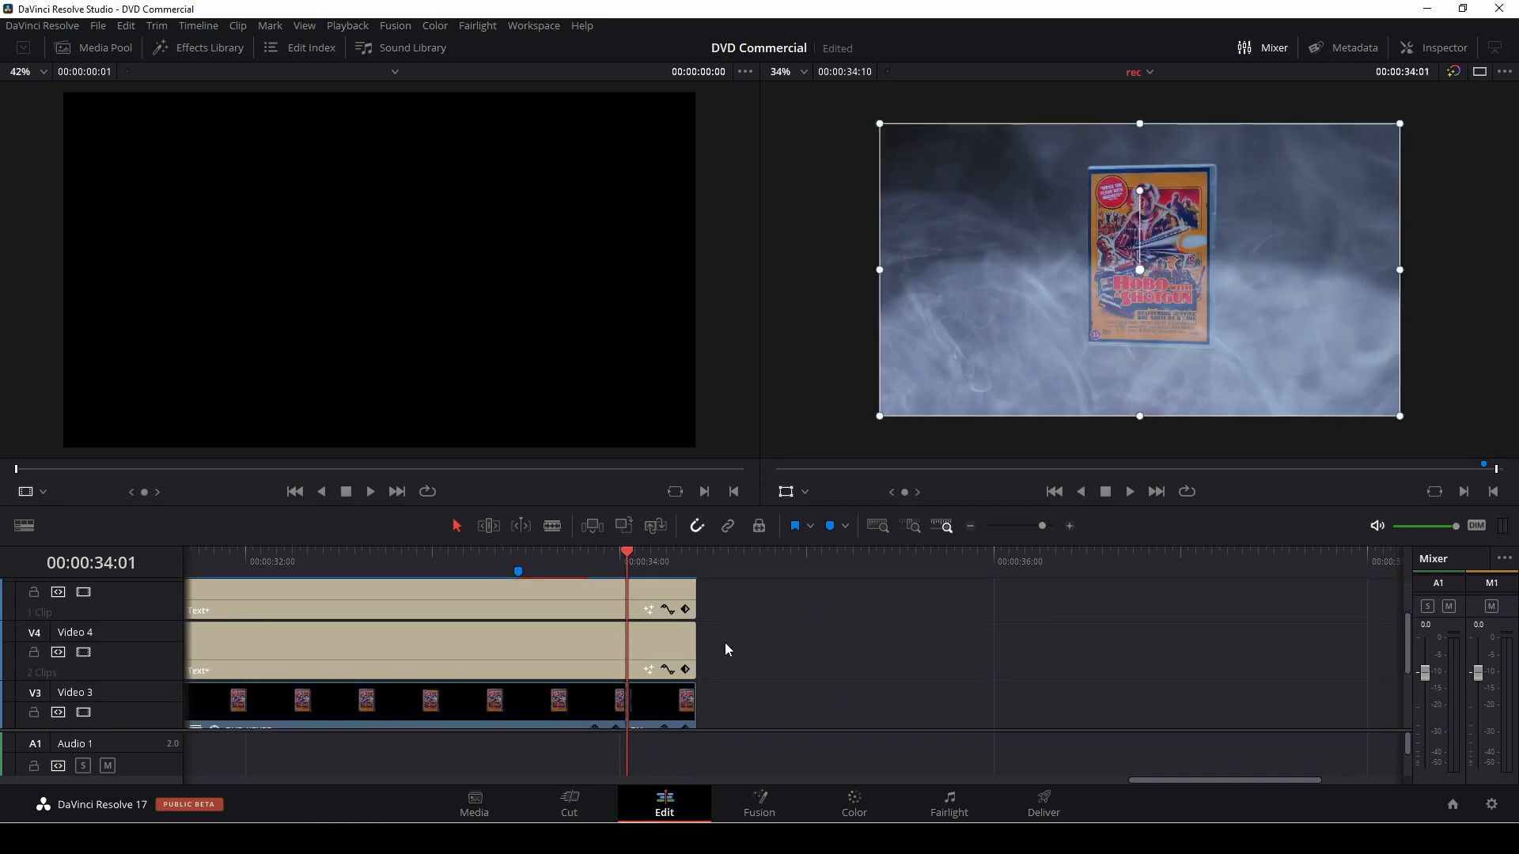
scroll(762, 677, up, 3)
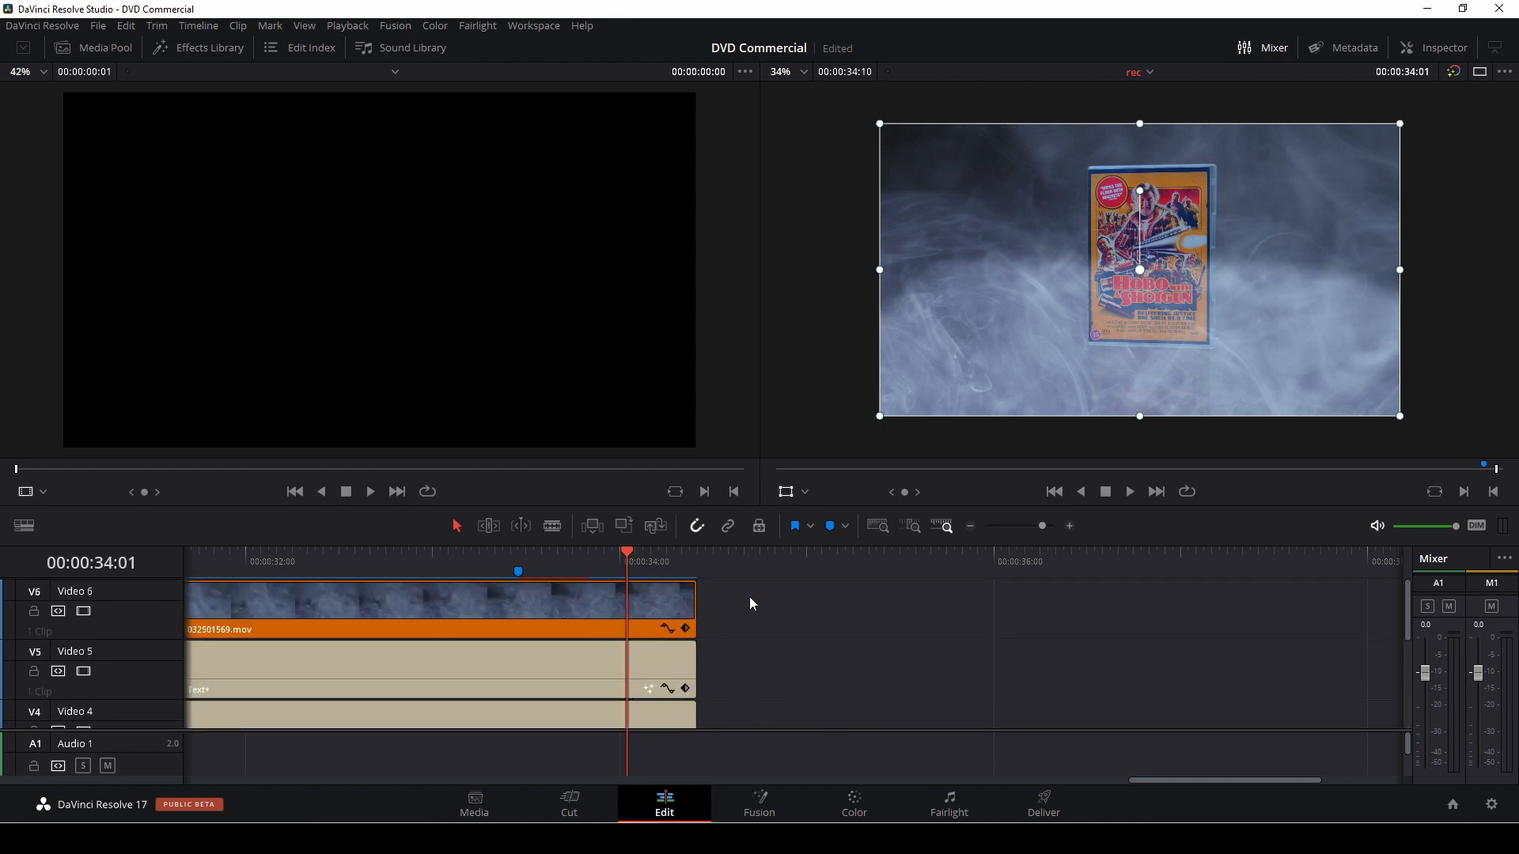
scroll(743, 641, down, 2)
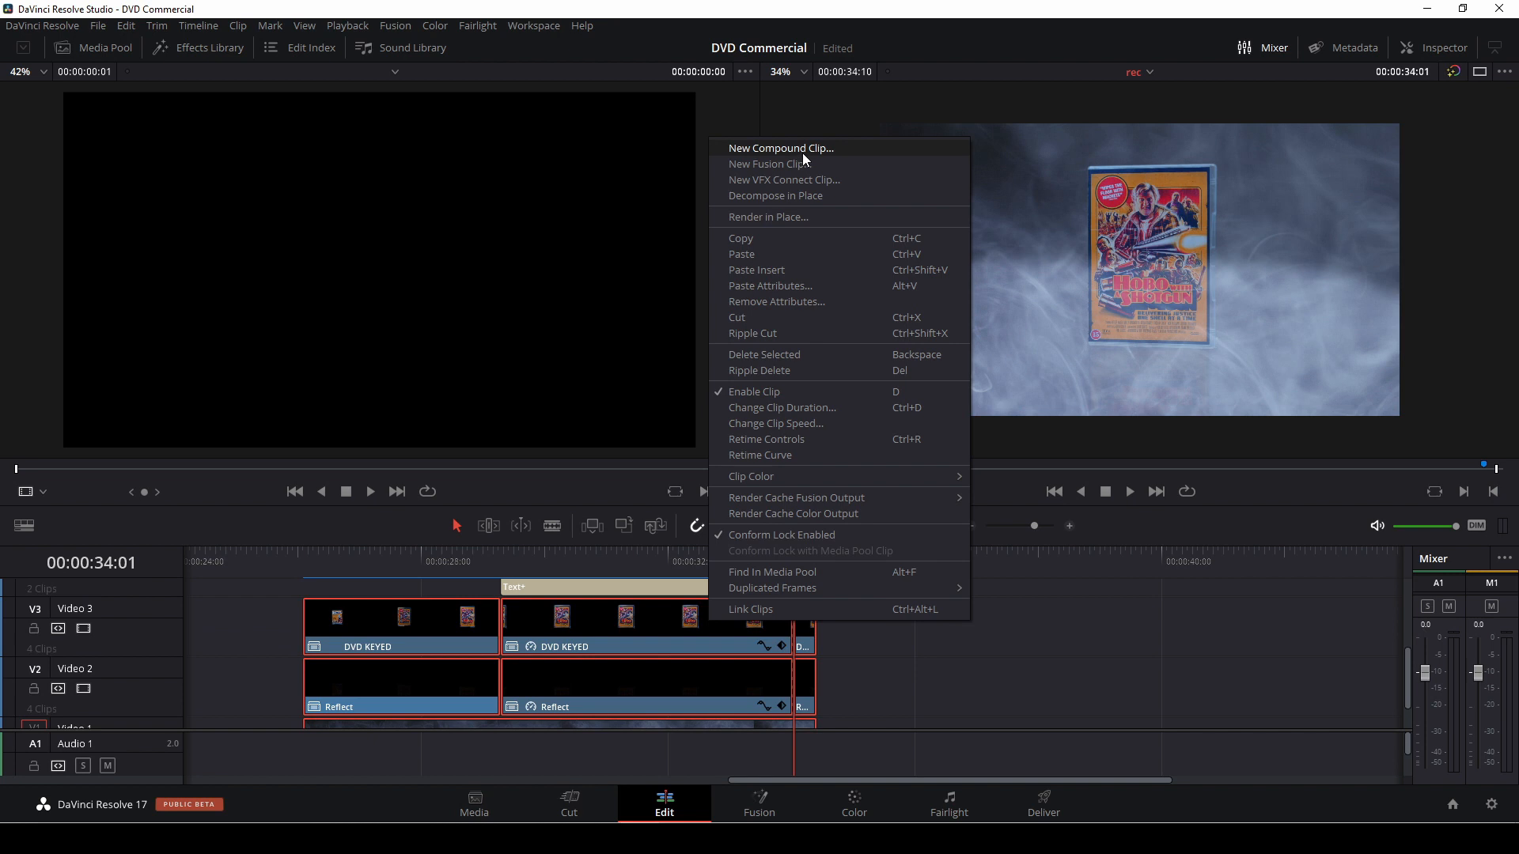
click(802, 154)
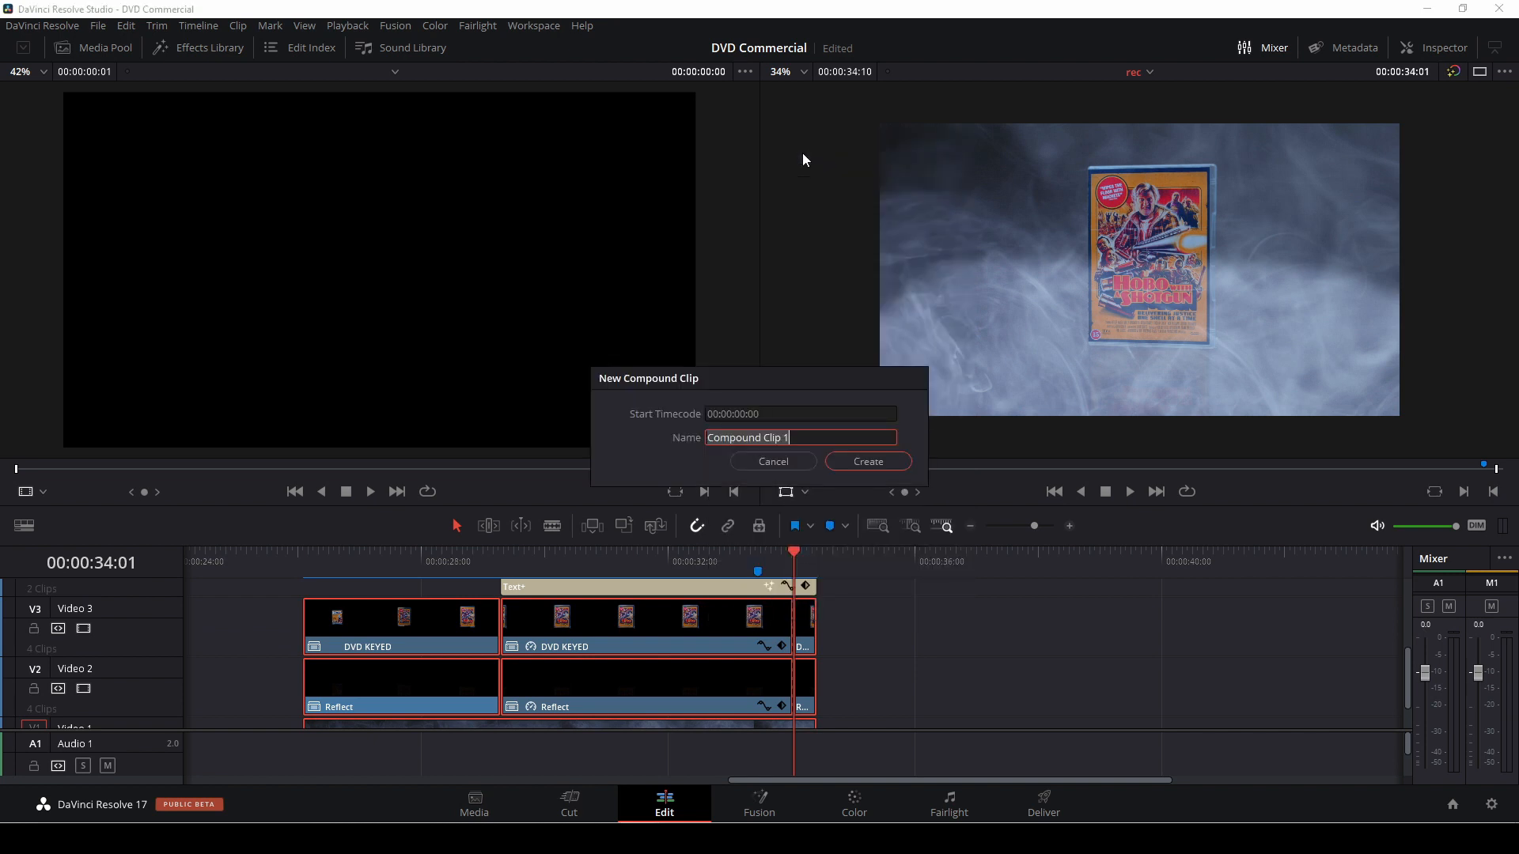
key(BackSpace)
text(Text)
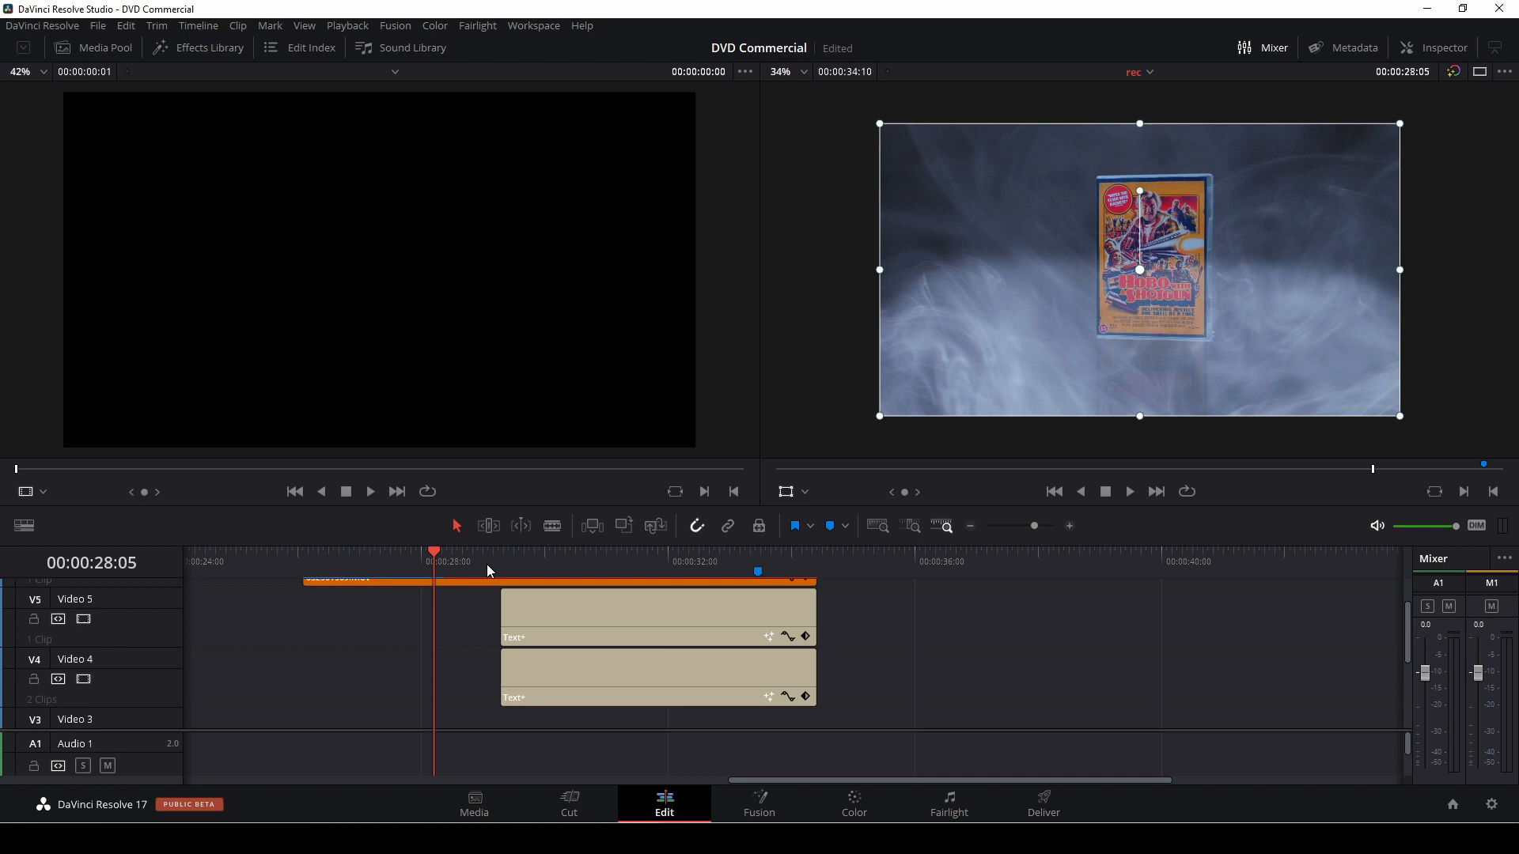
Select both quote titles and combine them into a compound clip named "text".
drag(487, 564, 629, 561)
drag(885, 617, 705, 677)
right_click(705, 677)
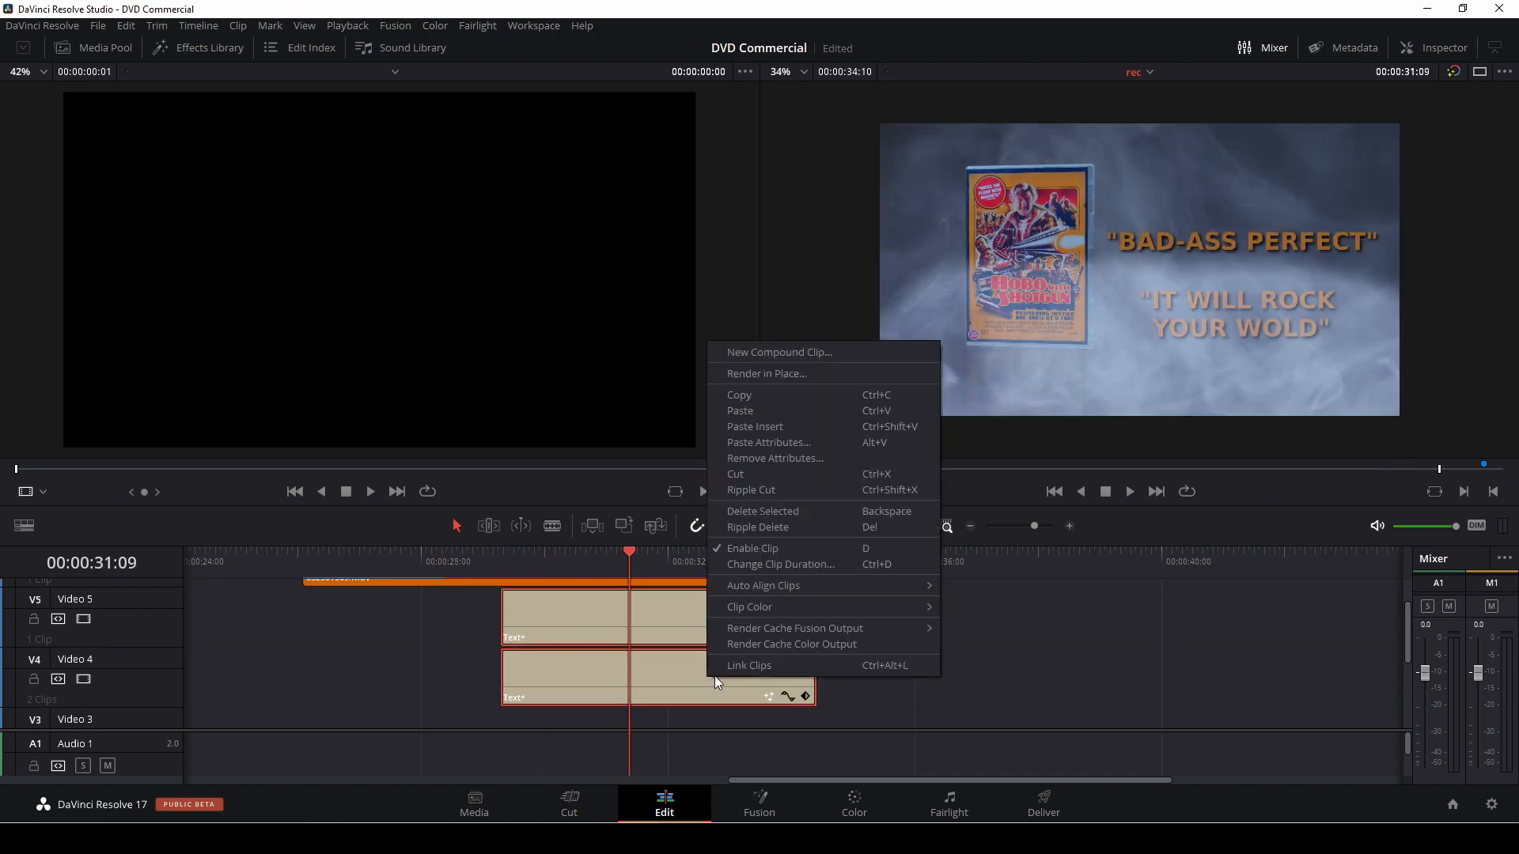
click(753, 359)
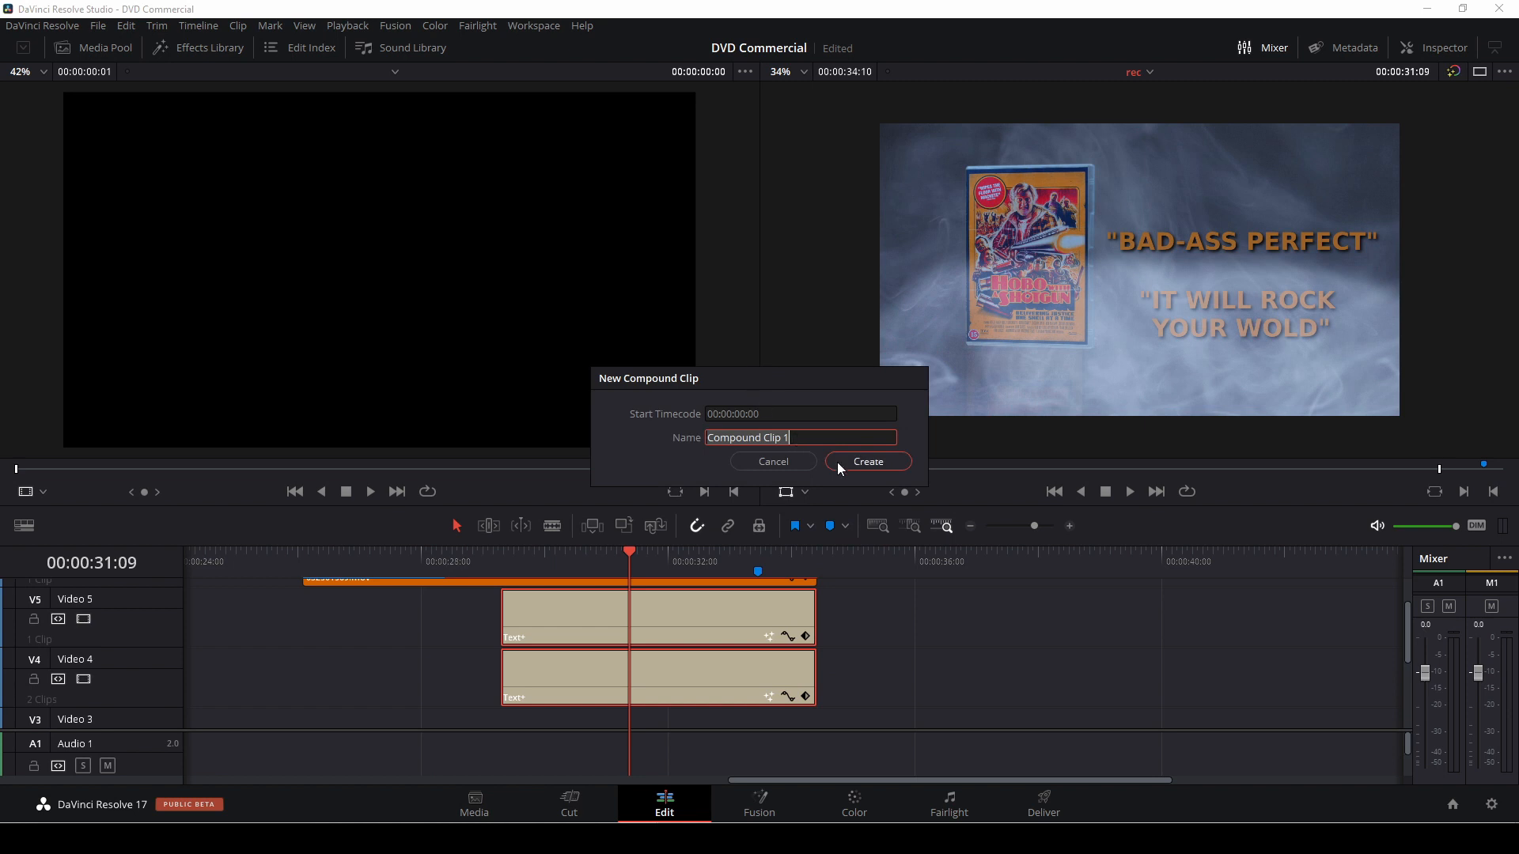
key(BackSpace)
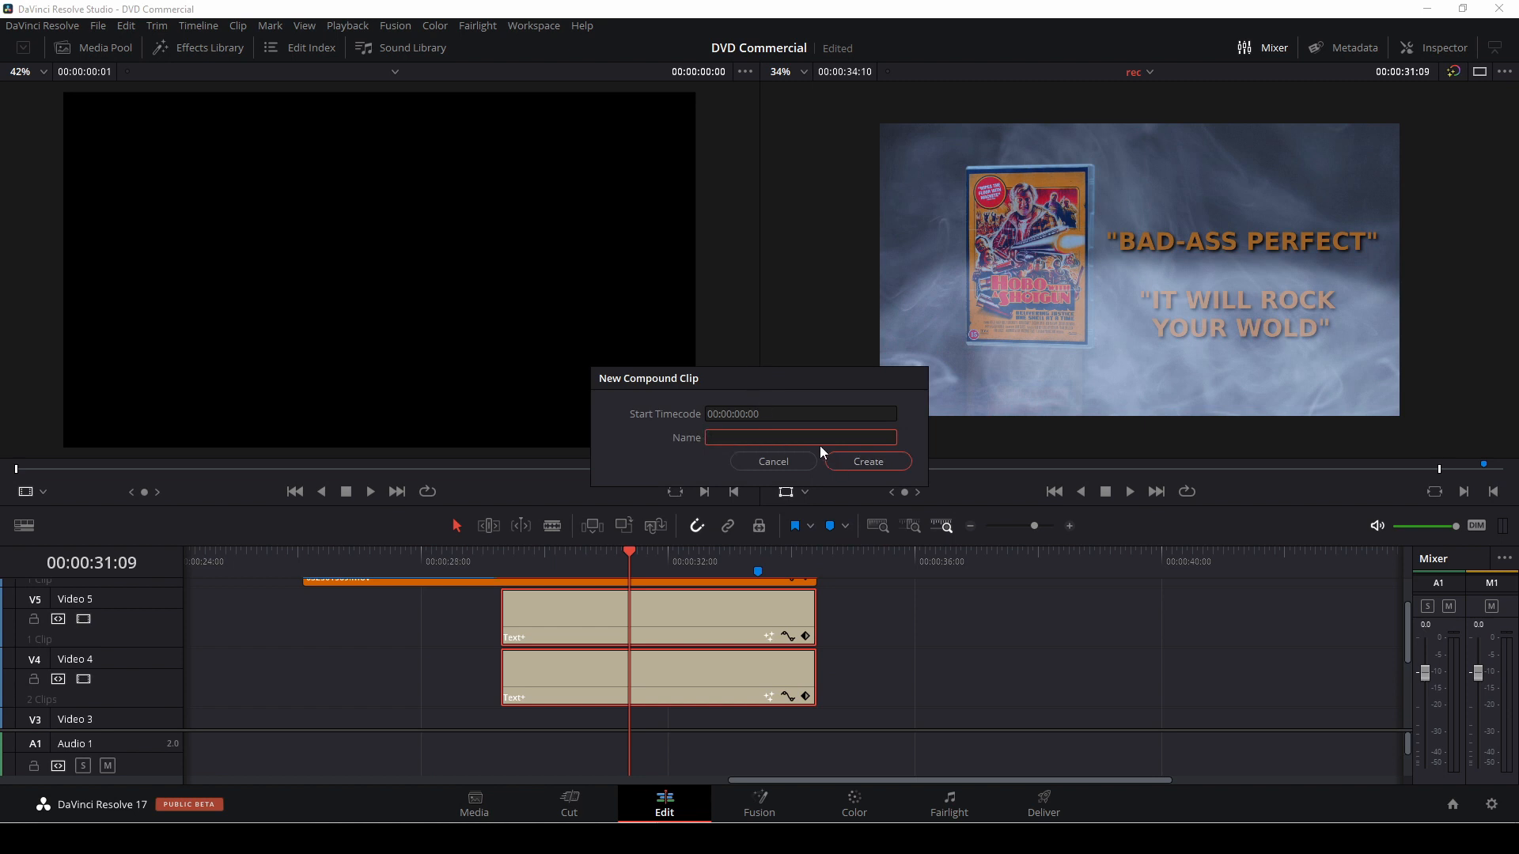
text(text)
click(858, 461)
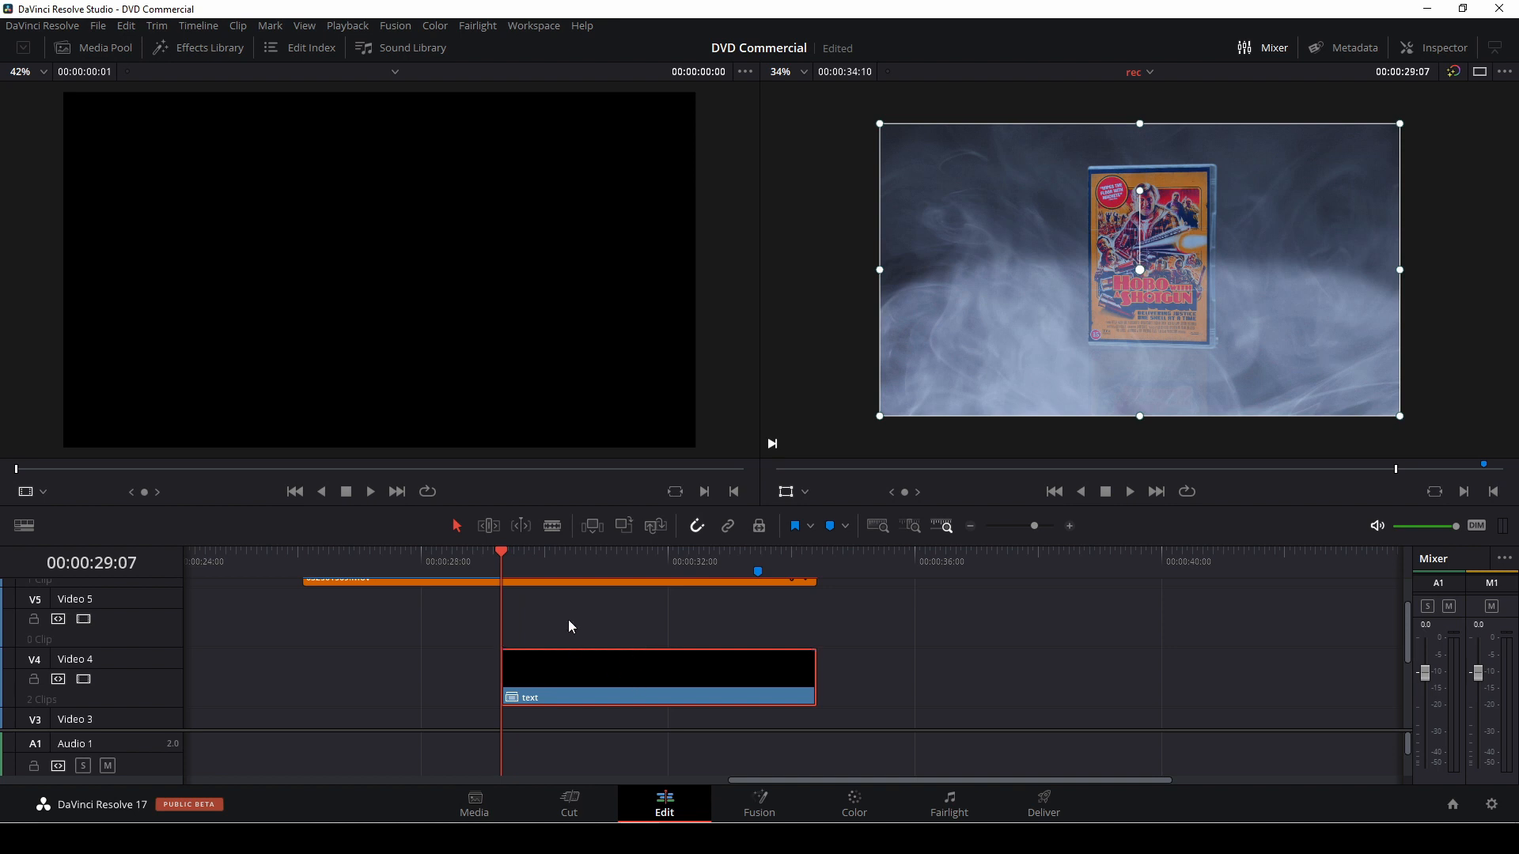
Play the compounded titles sliding in, show the clip properties, and step back to 00:00:34:01.
key(space)
key(space)
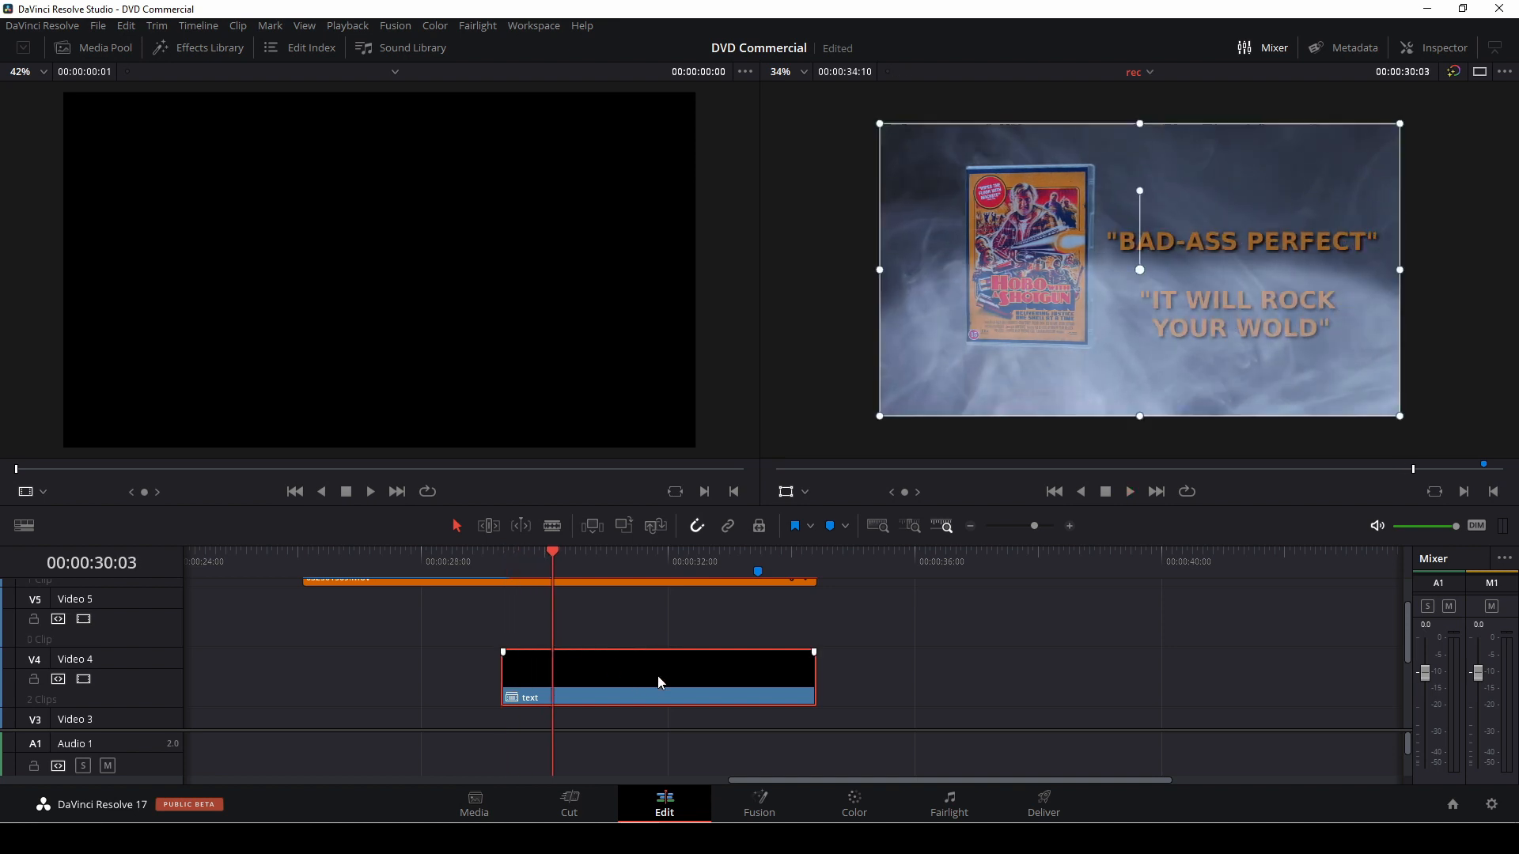
click(1458, 51)
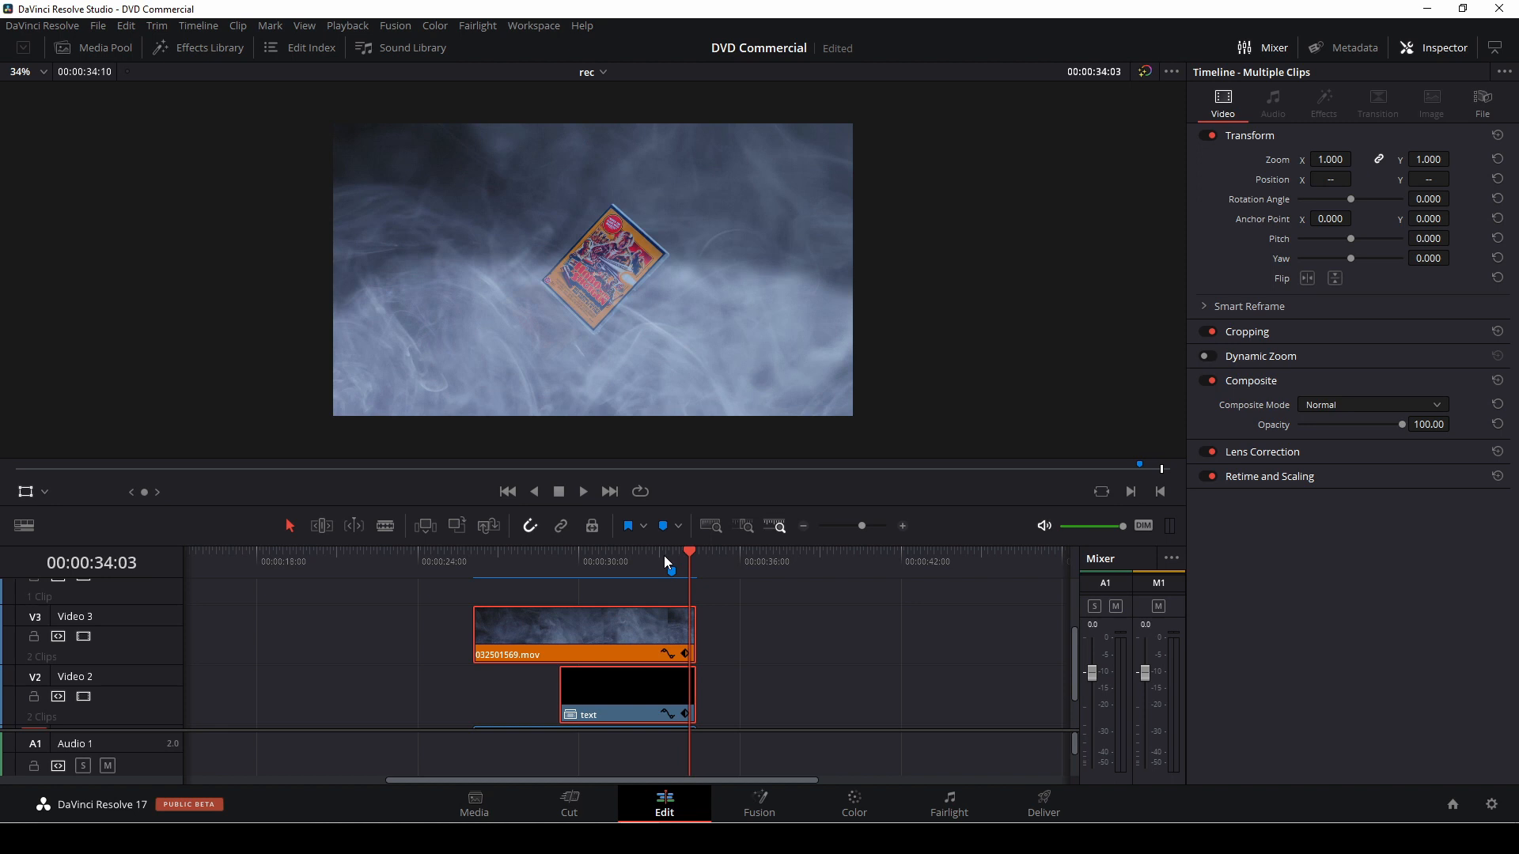
key(Left)
key(Left)
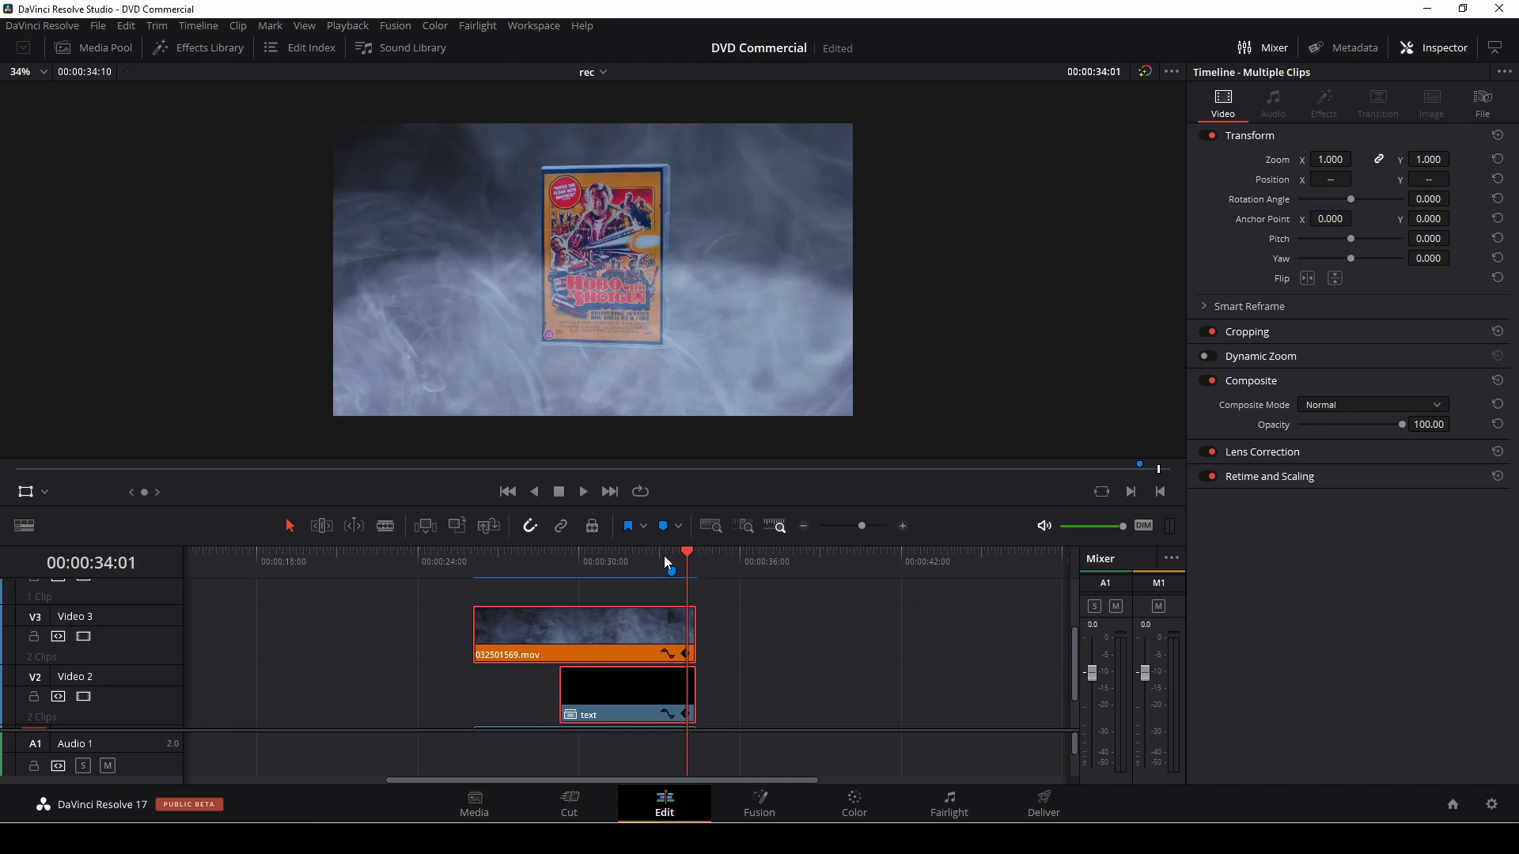
Move the marker to 00:00:34:01 and place the Wall Hit Front clip there on Video 4.
drag(672, 571, 686, 571)
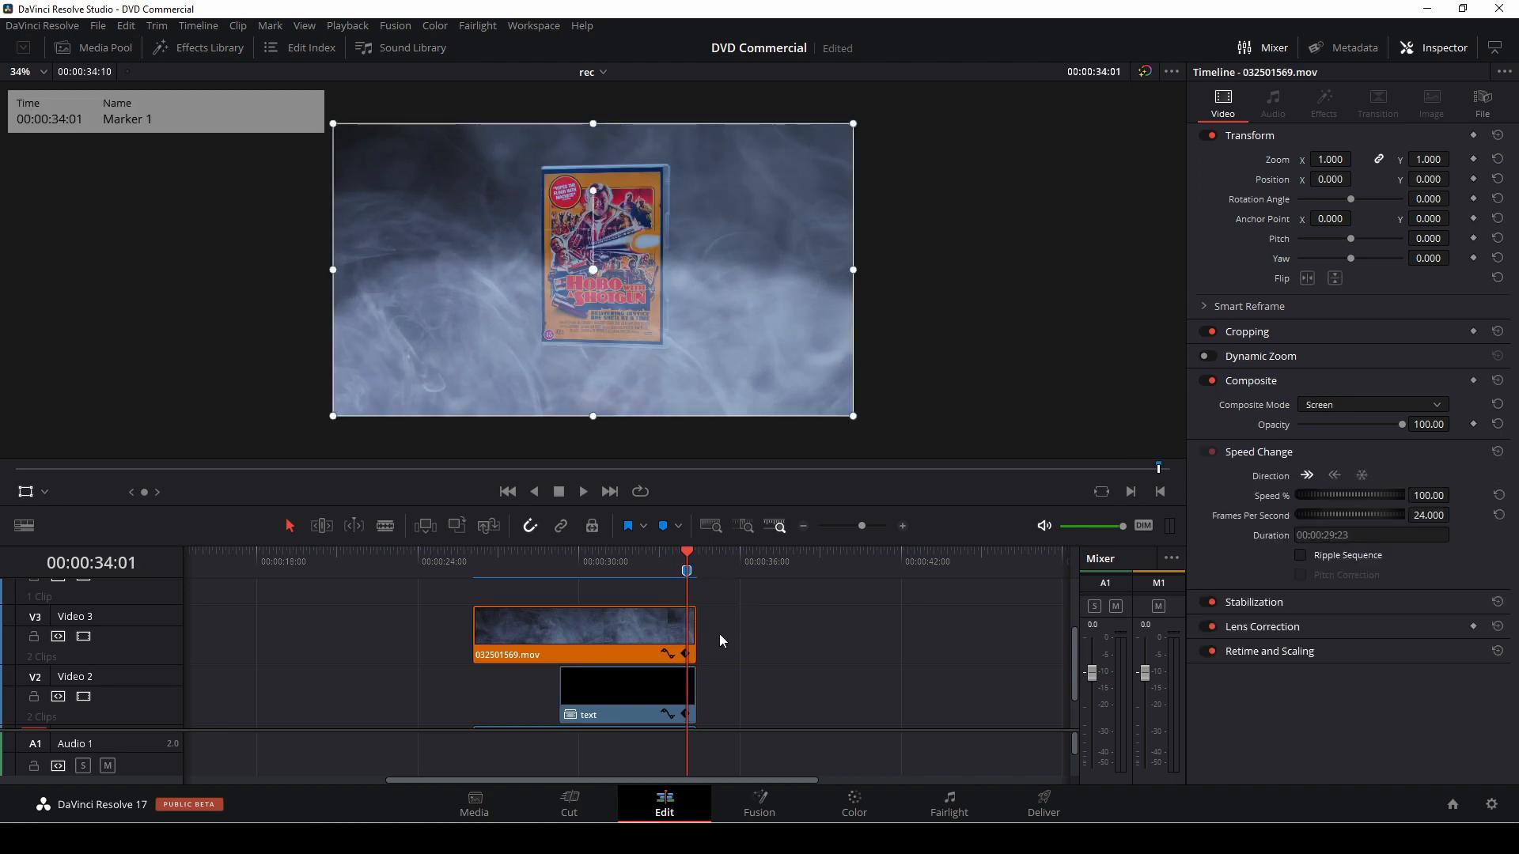
scroll(711, 659, up, 3)
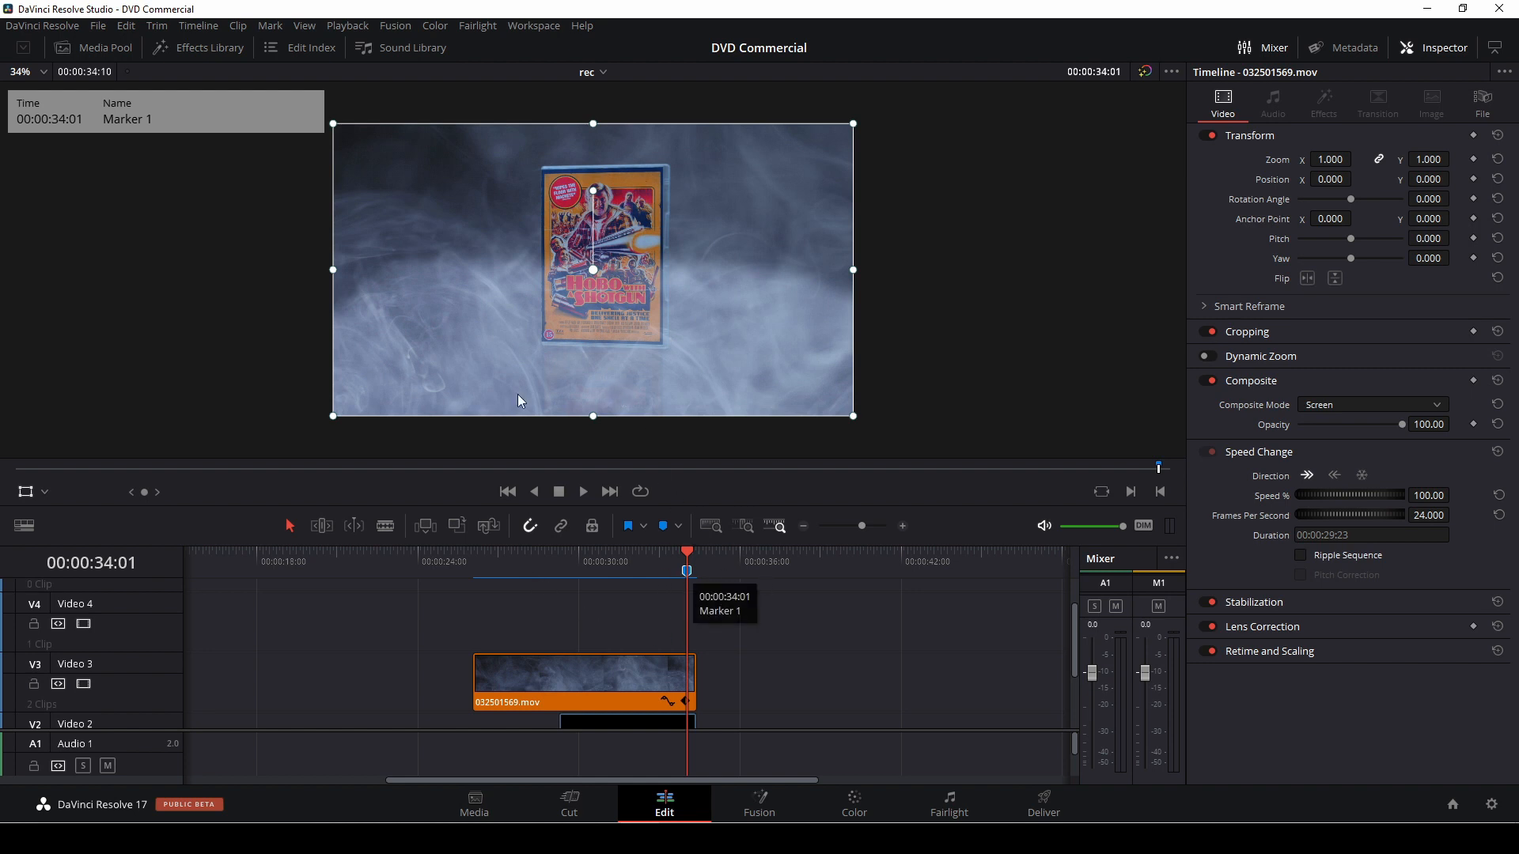
click(93, 47)
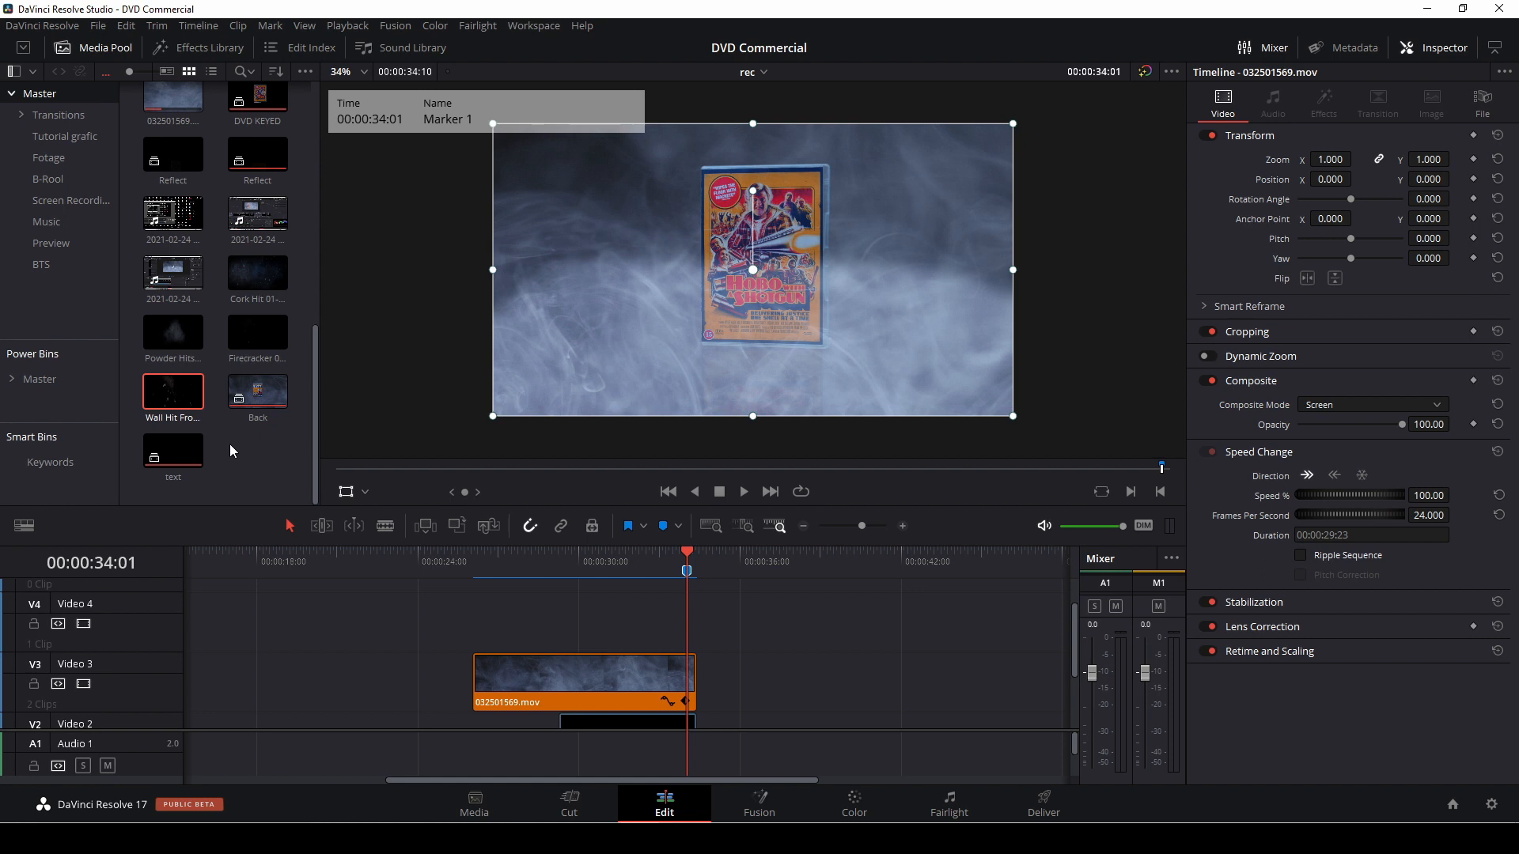
drag(172, 390, 686, 642)
click(693, 637)
Set the Wall Hit Front clip's composite mode to Screen and its position to about X 67, Y -169.
click(1347, 405)
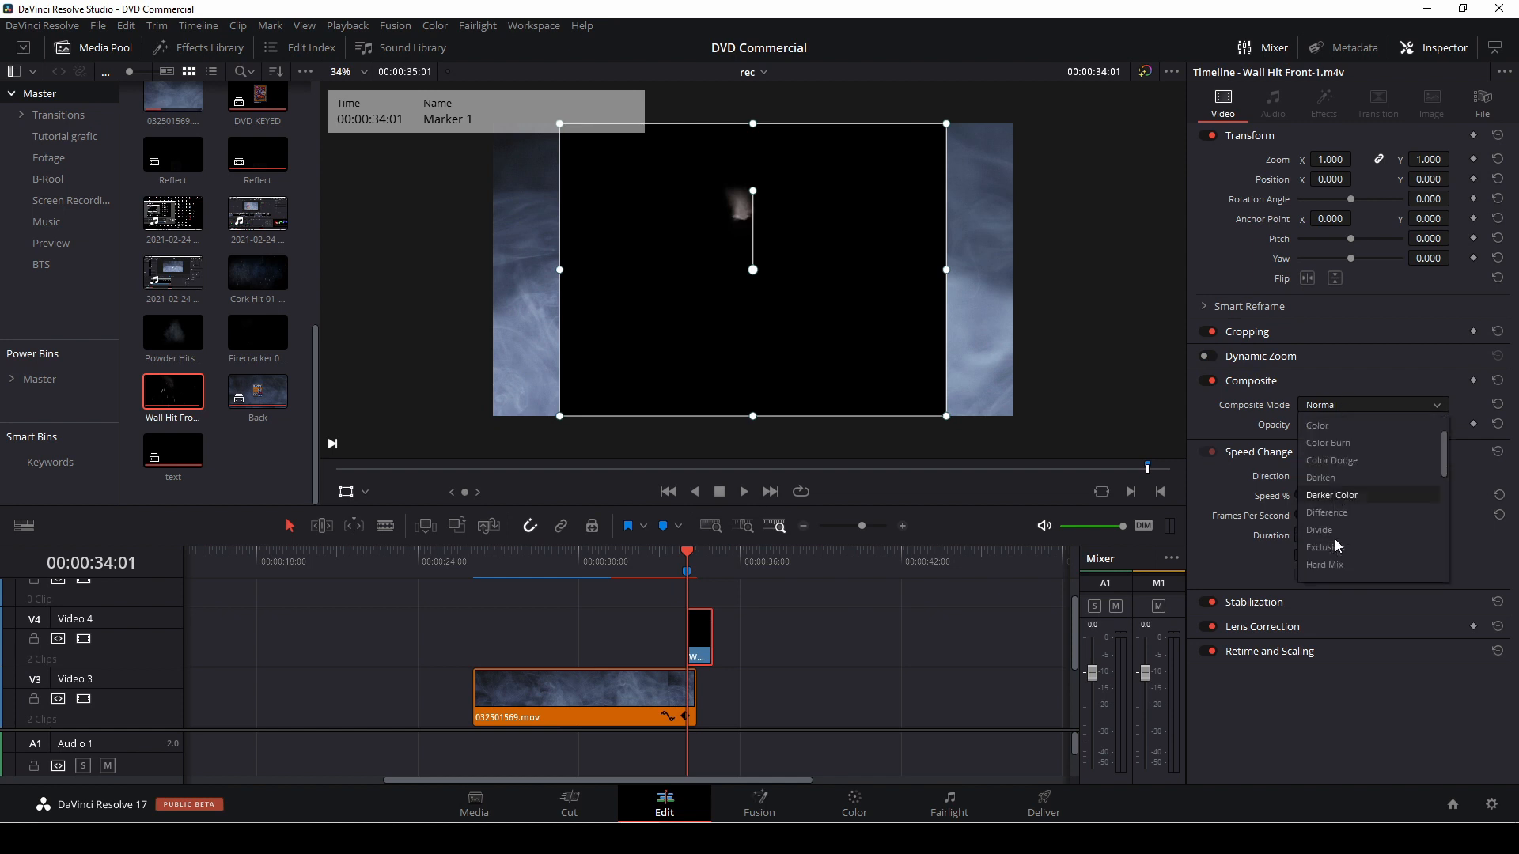
scroll(1335, 539, down, 5)
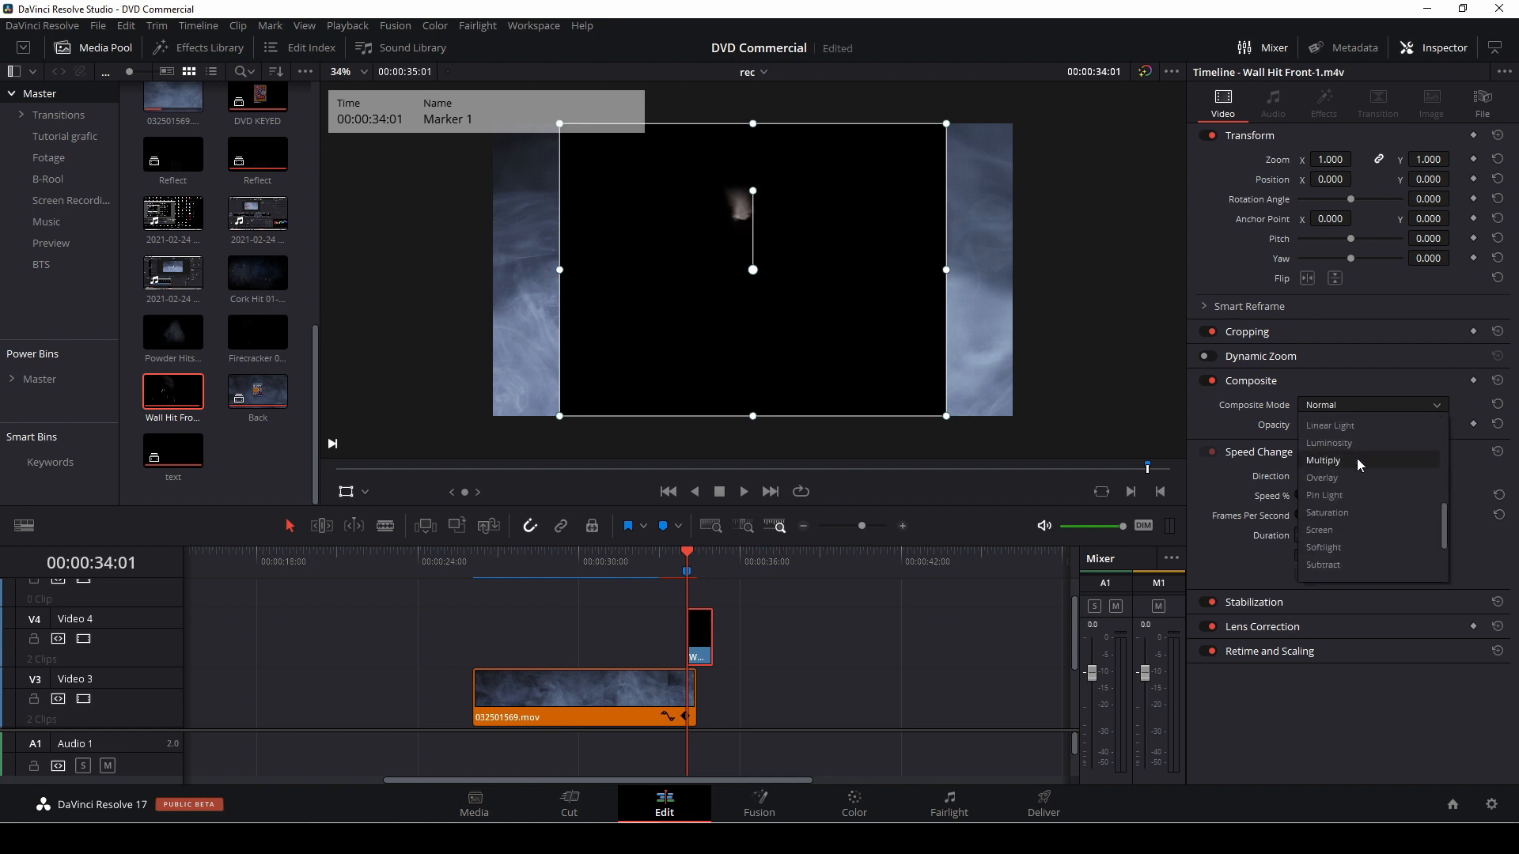
click(1354, 483)
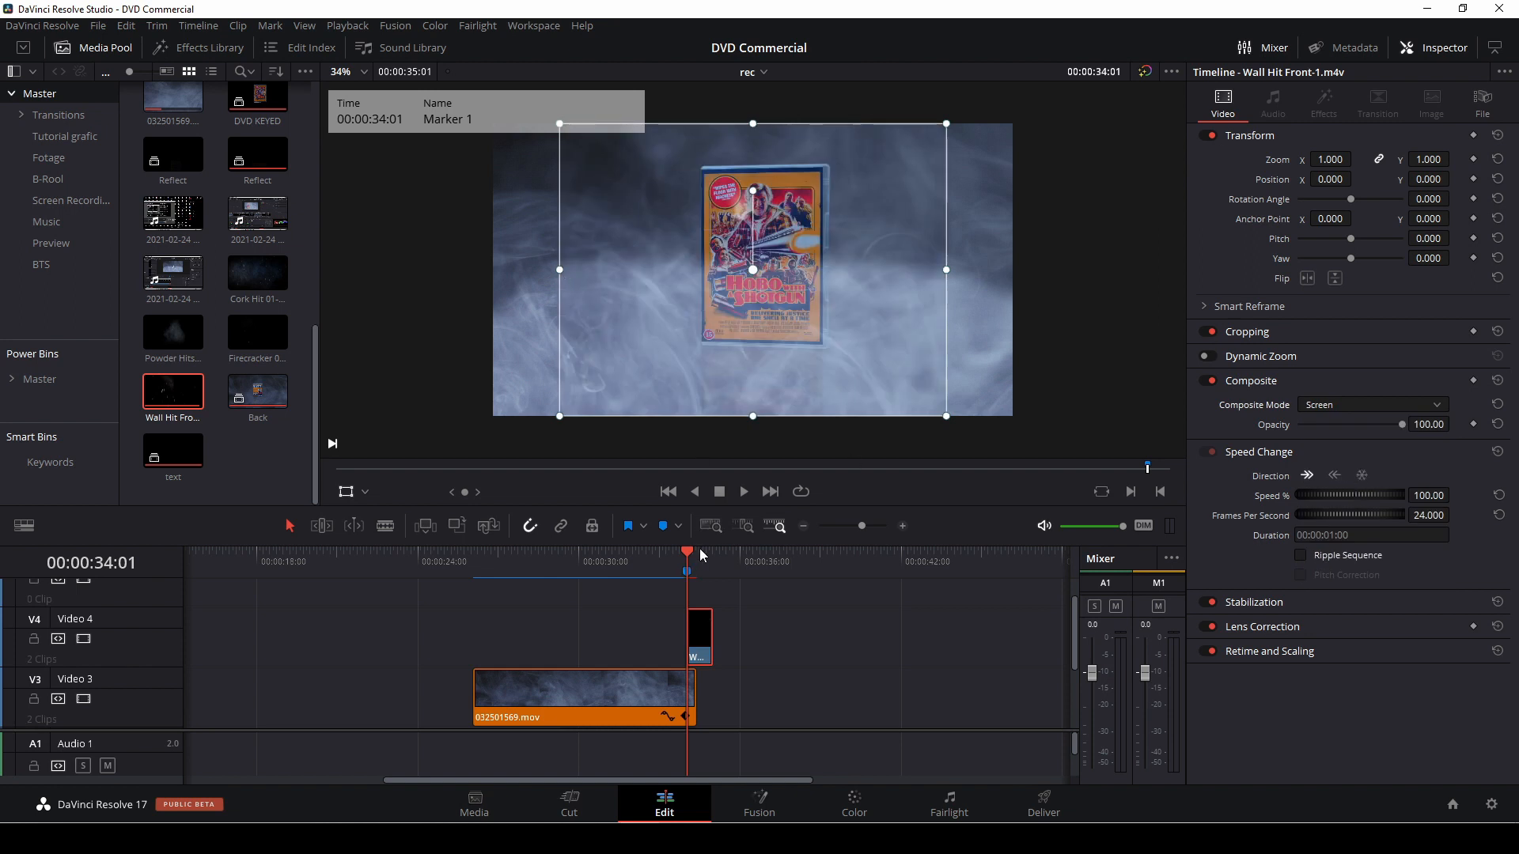
key(space)
key(space)
drag(700, 559, 688, 560)
drag(766, 293, 783, 332)
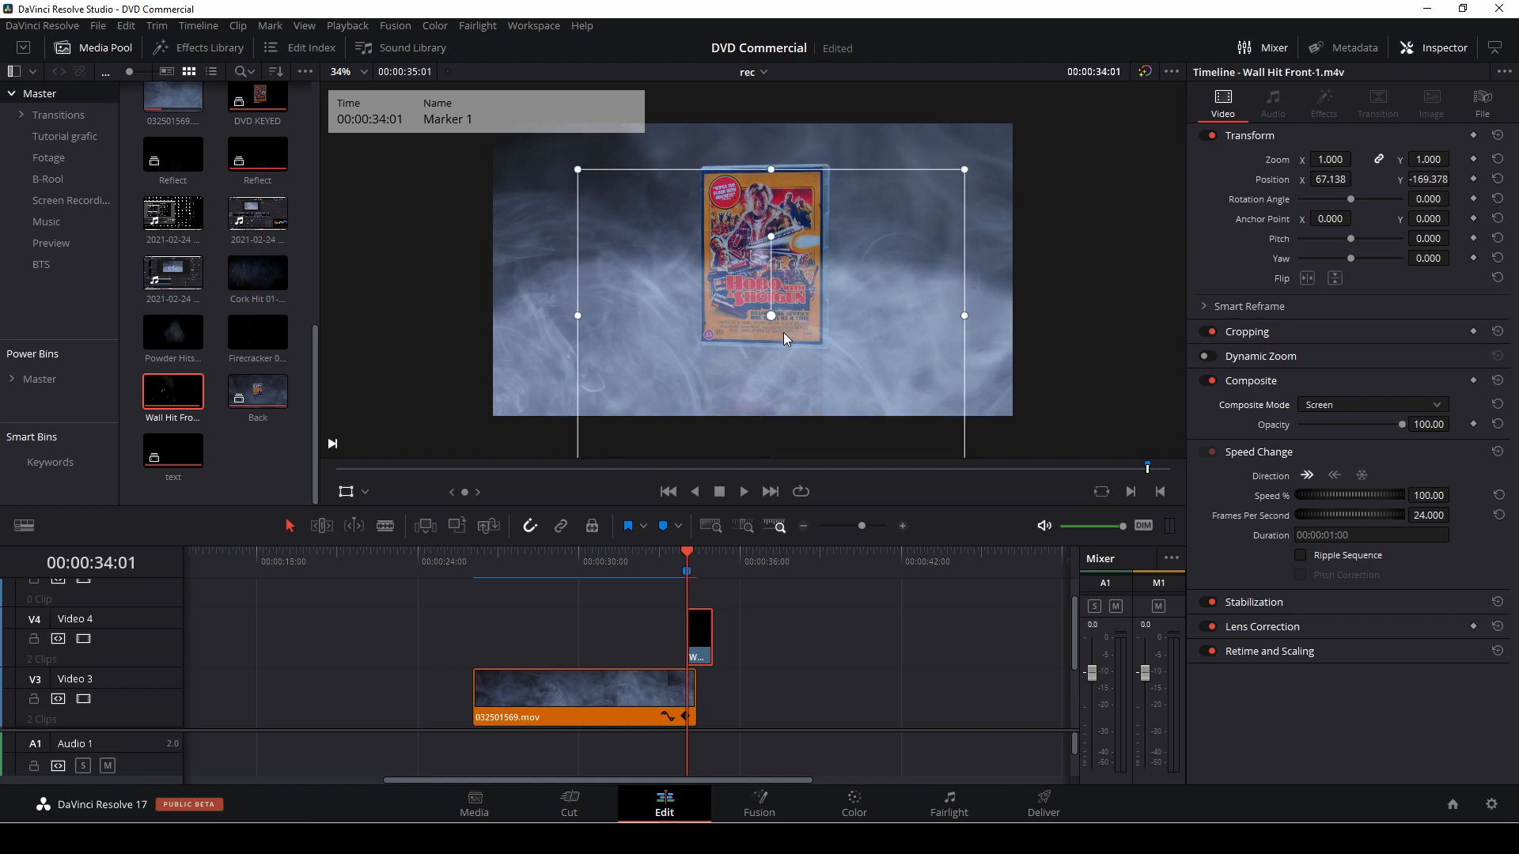
Place the Firecracker clip on Video 5 at 00:00:34:01 and set its composite mode to Screen.
scroll(746, 625, up, 1)
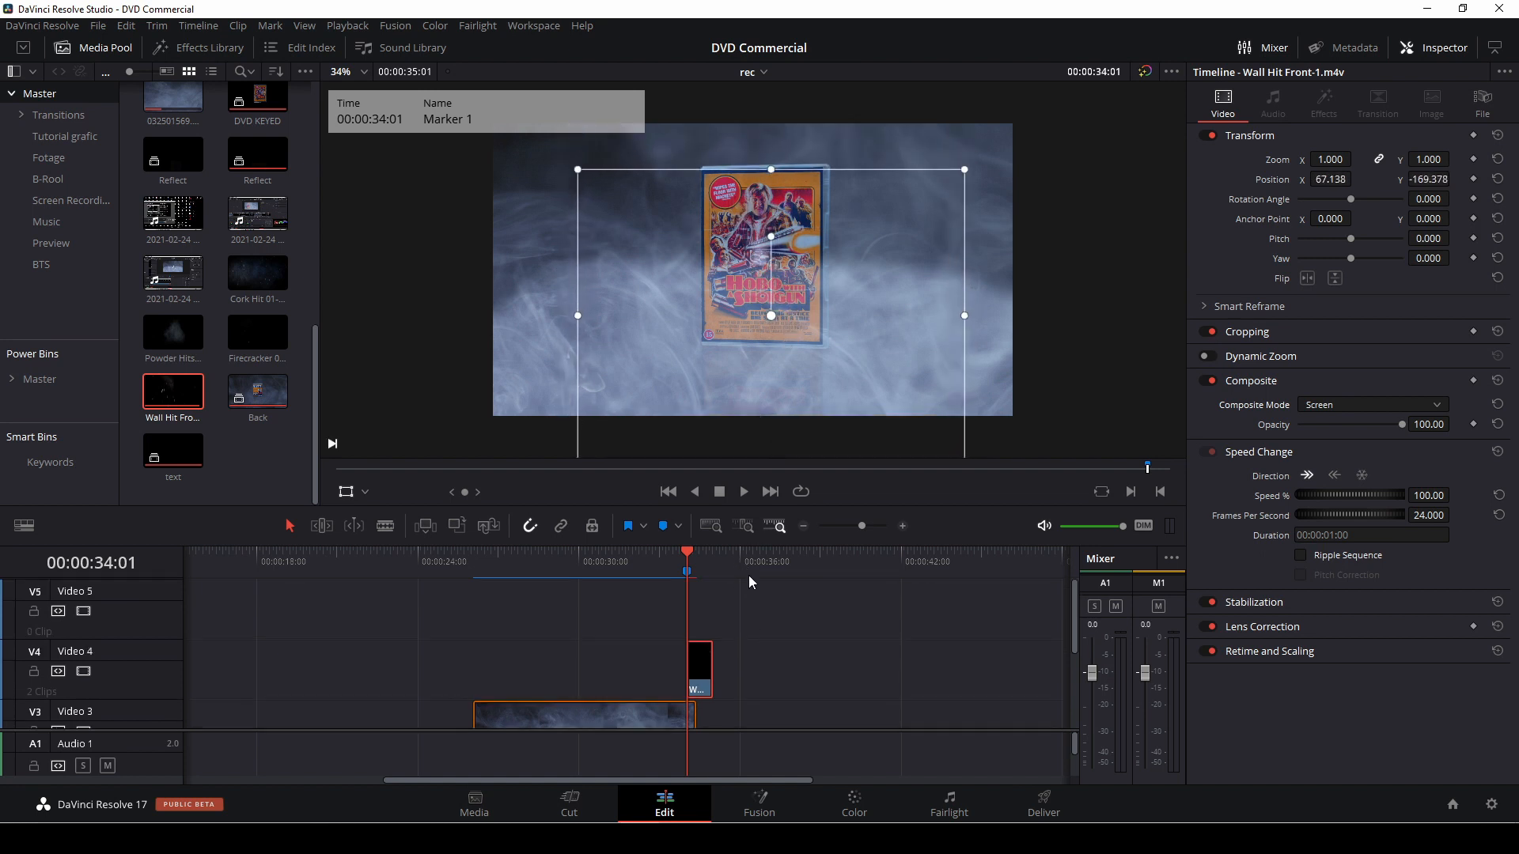
drag(257, 332, 693, 611)
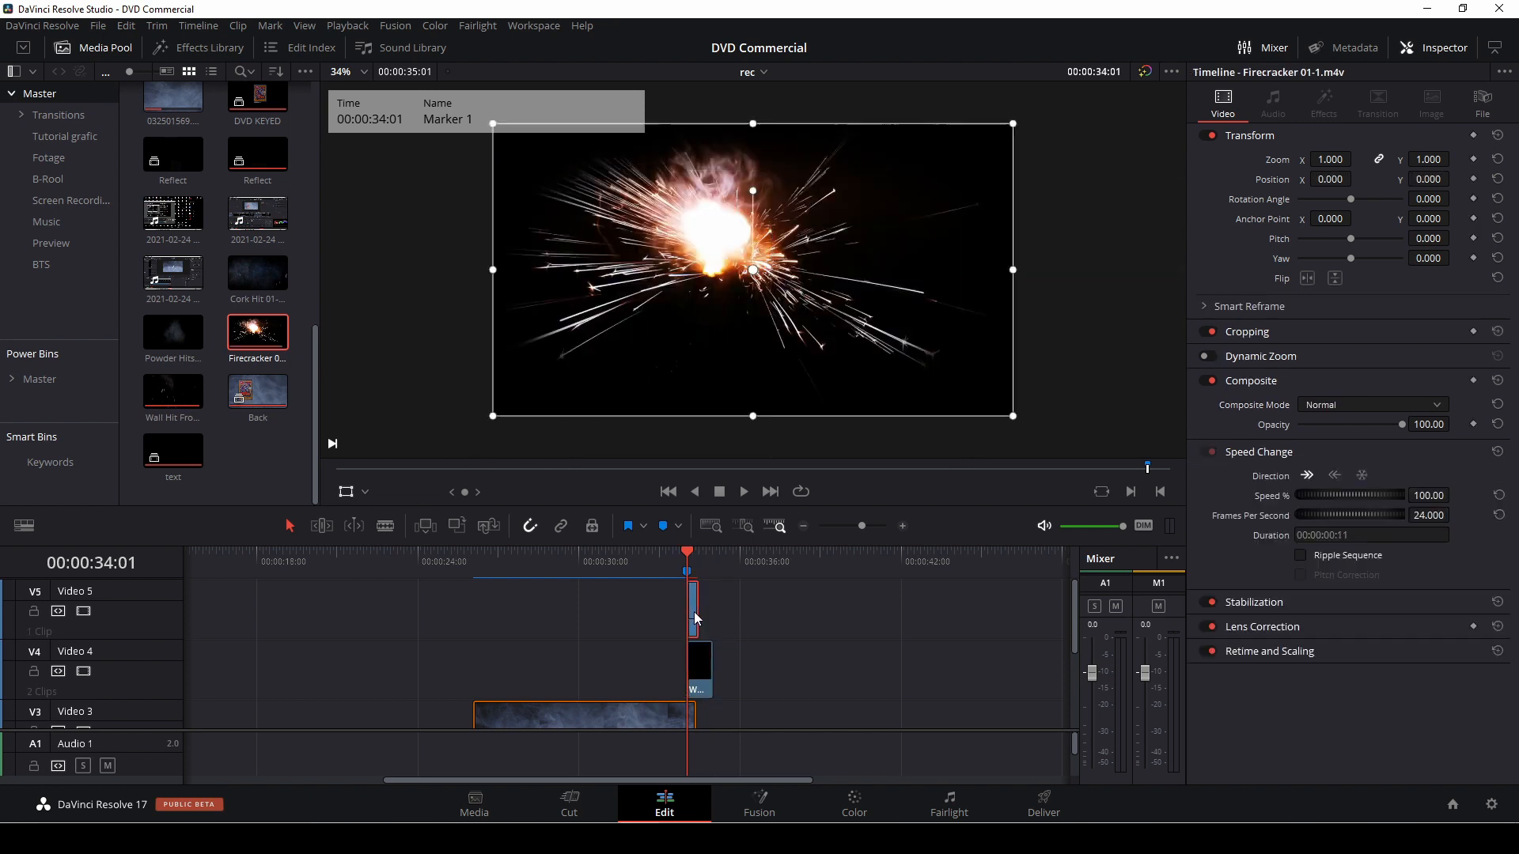
click(1341, 406)
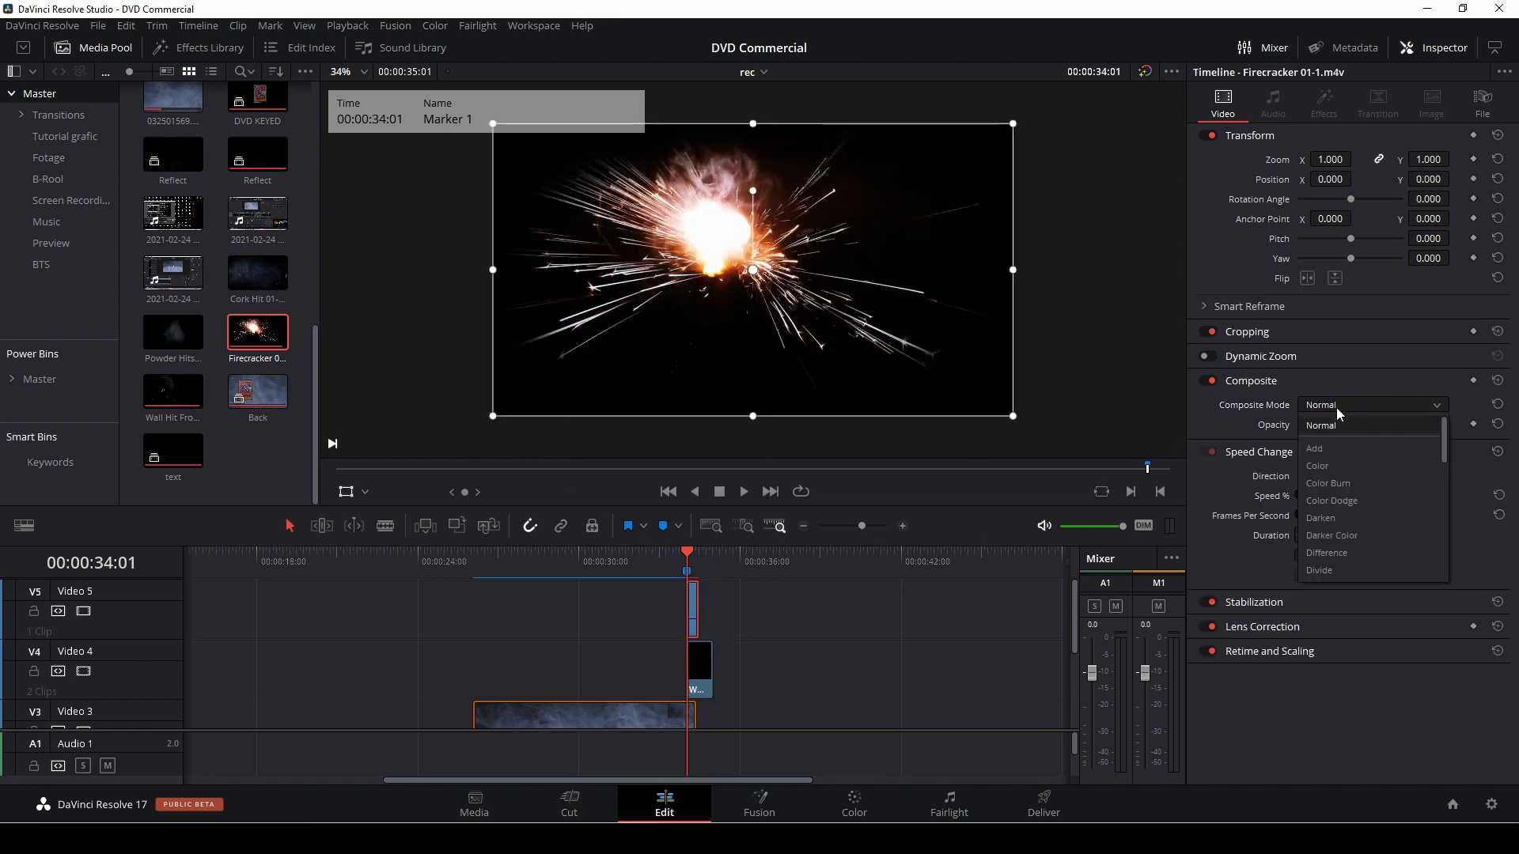
scroll(1343, 435, down, 5)
click(1345, 426)
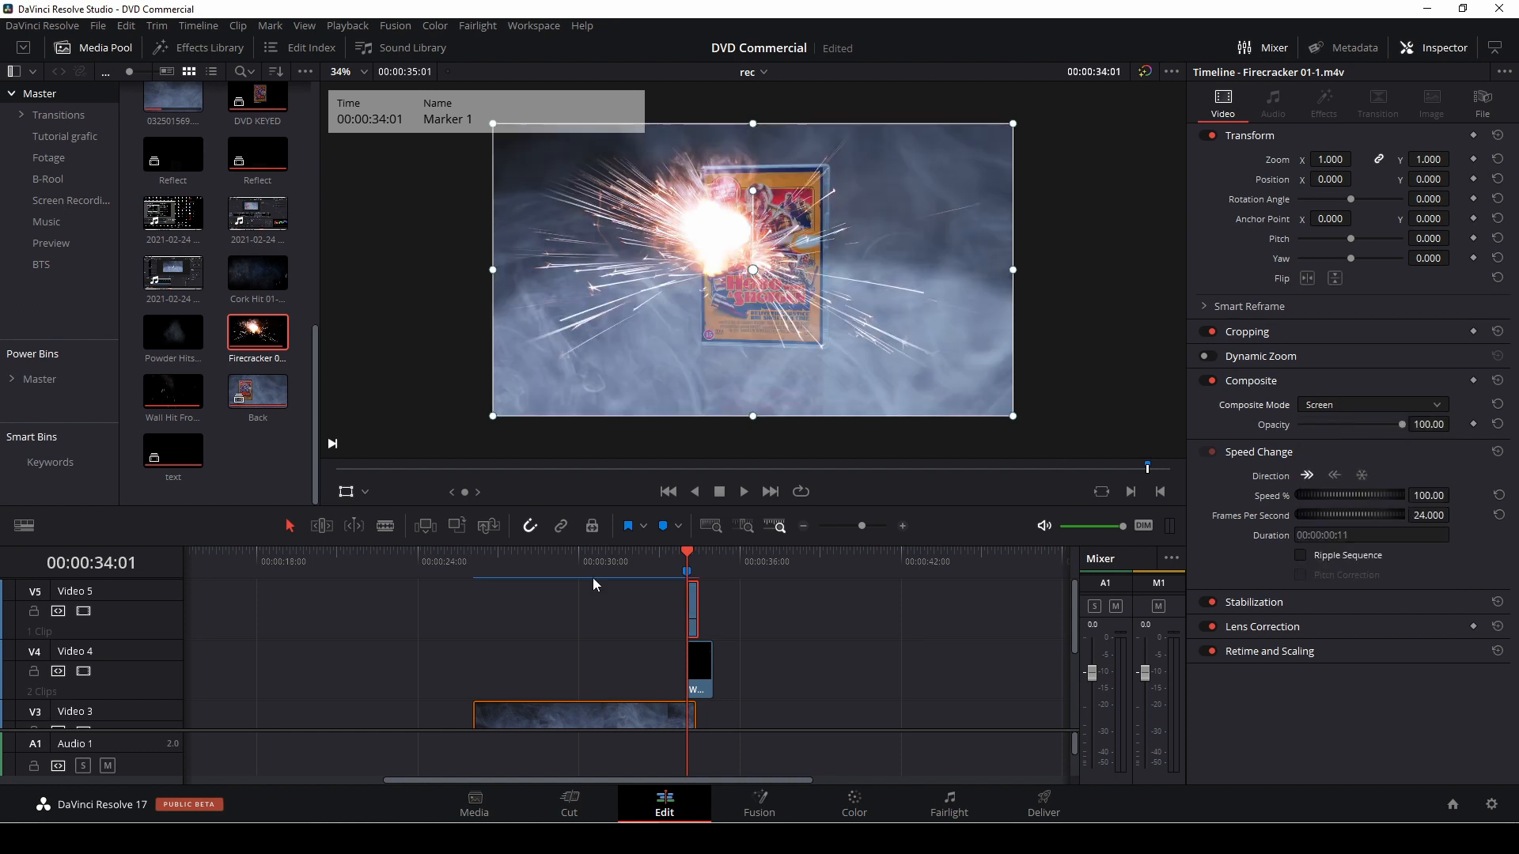
Play the moment of impact repeatedly from just before the marker to check the powder, firecracker and wall hit effects over the case.
scroll(475, 636, down, 1)
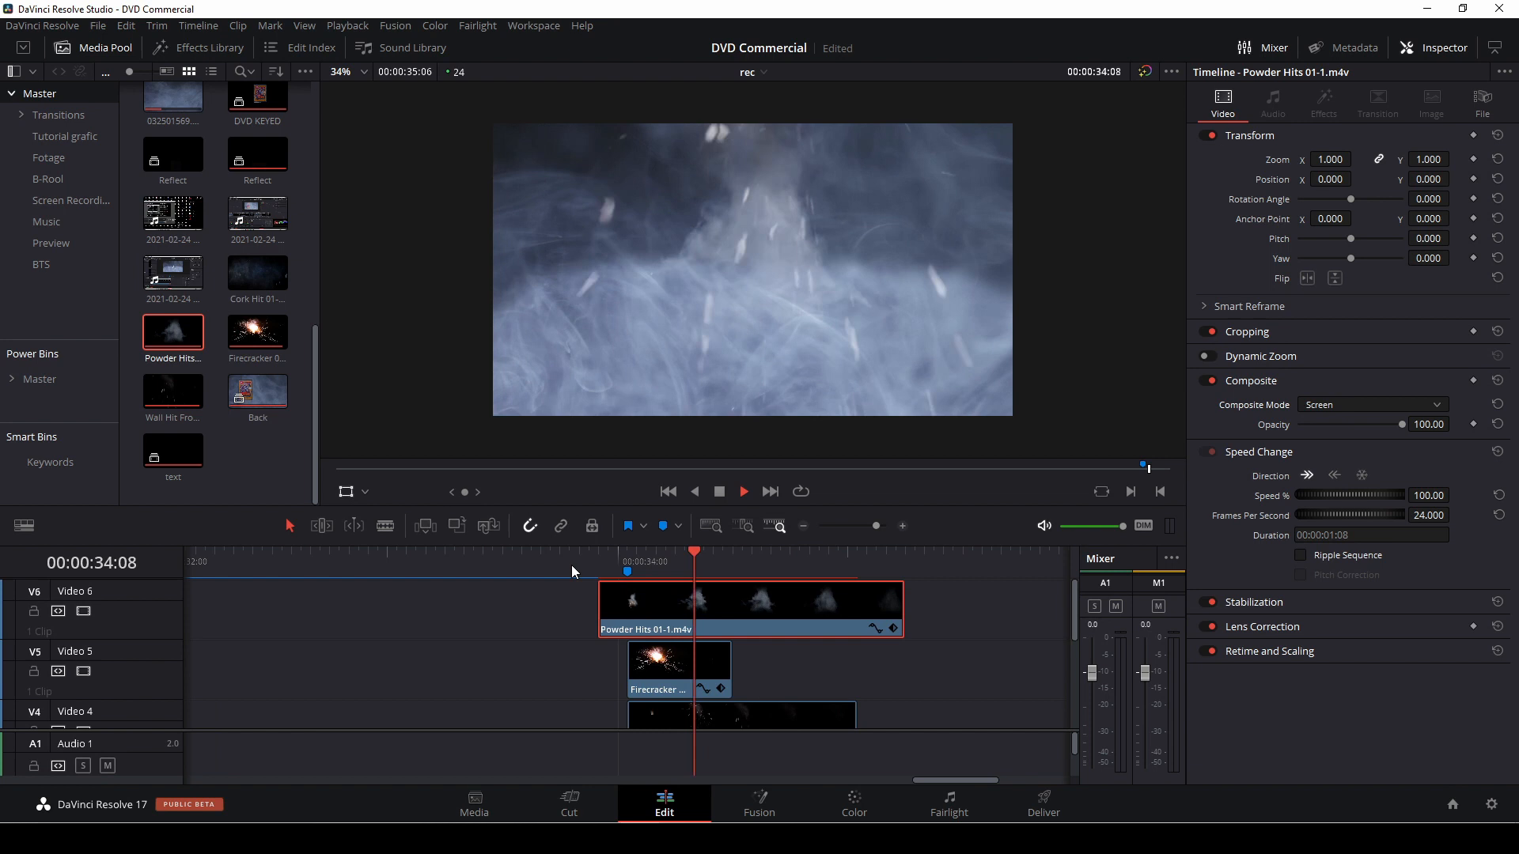
key(space)
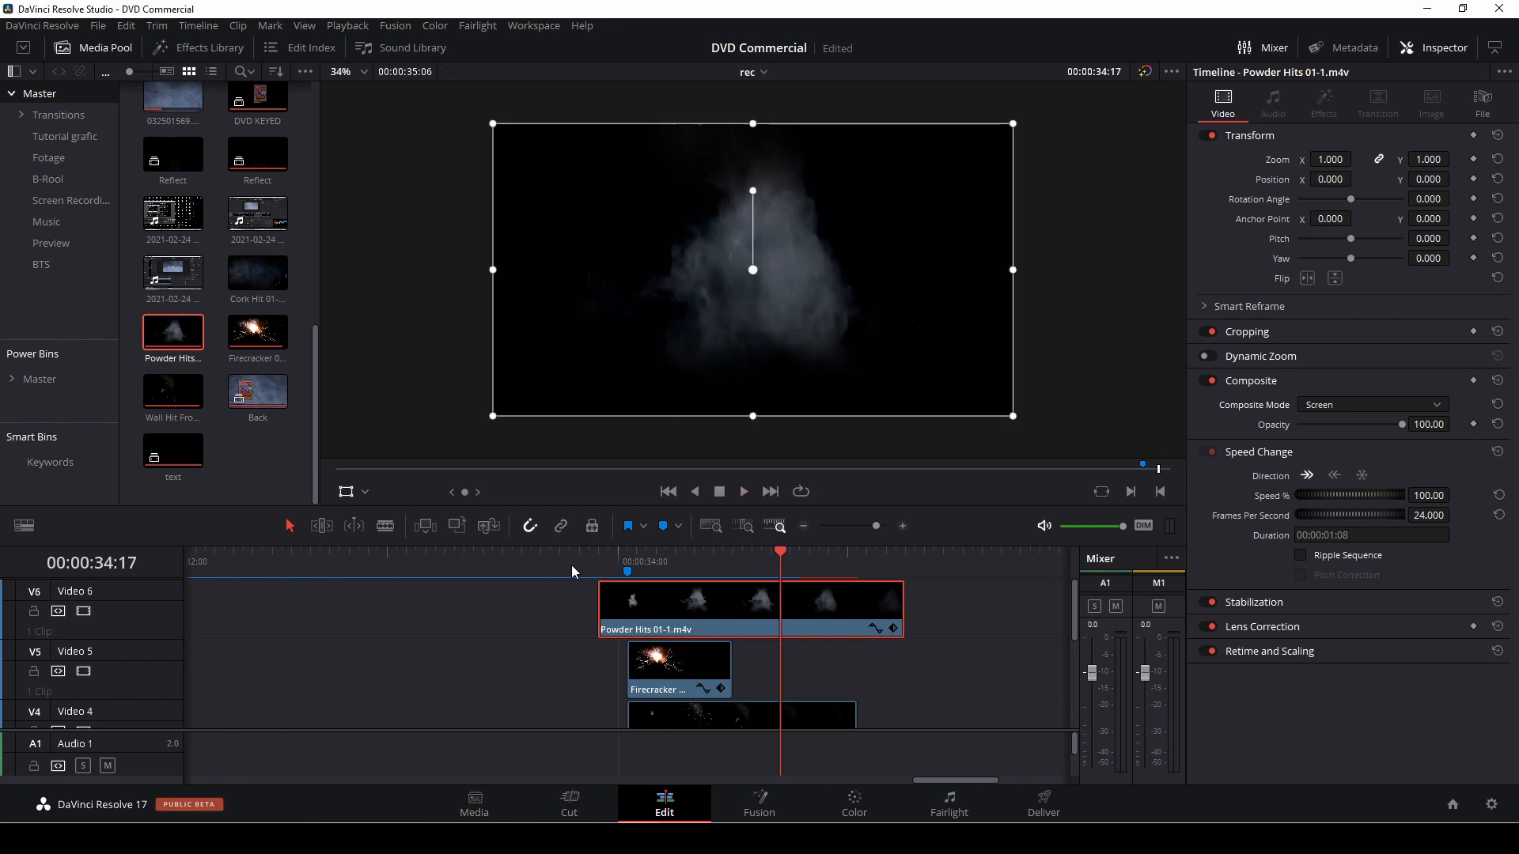
click(571, 565)
key(space)
key(space)
click(571, 566)
key(space)
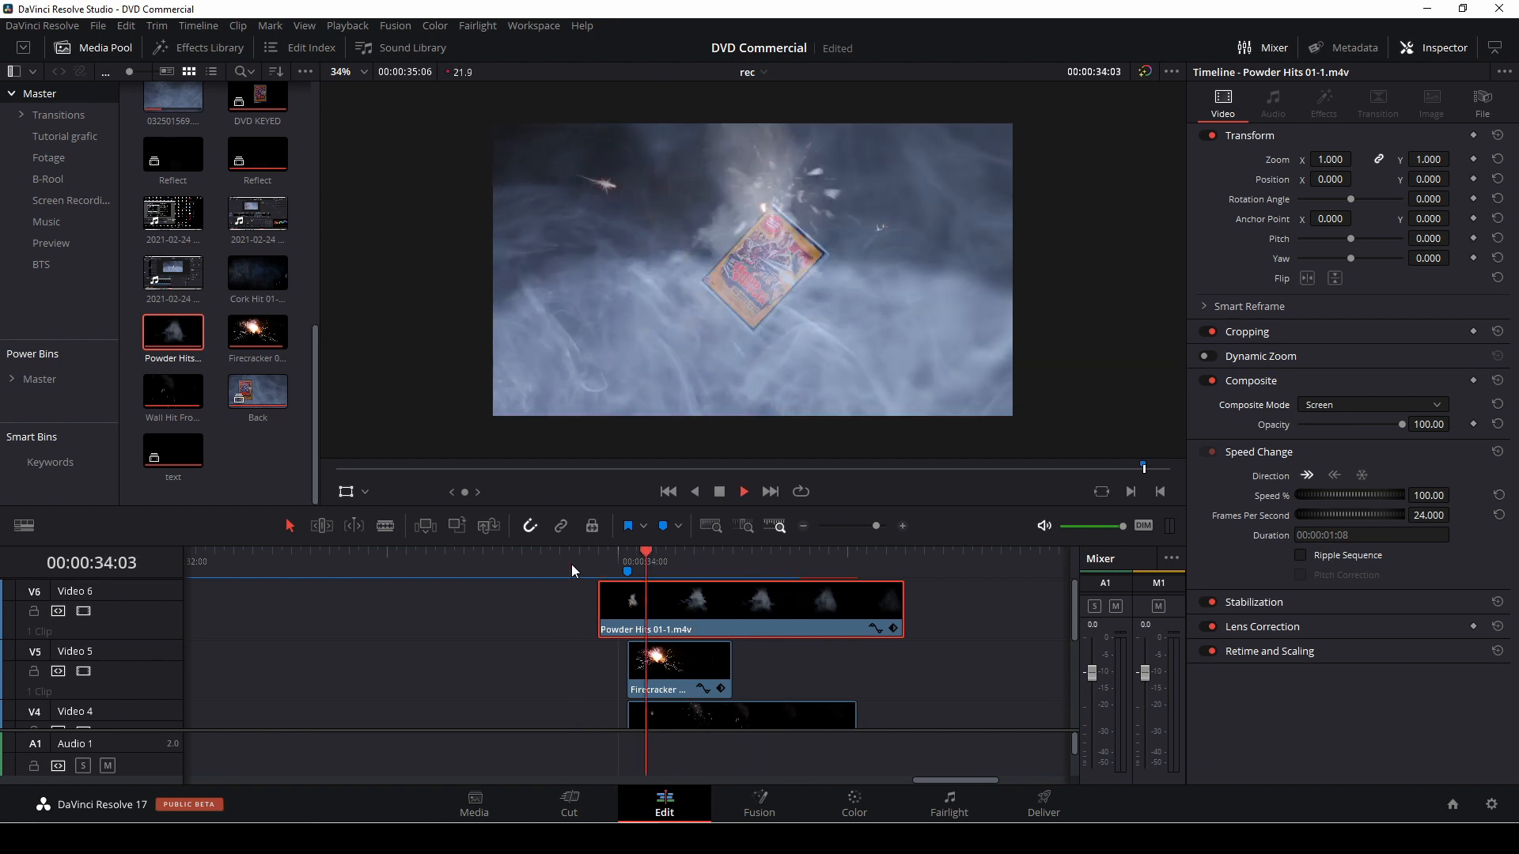
click(572, 563)
key(space)
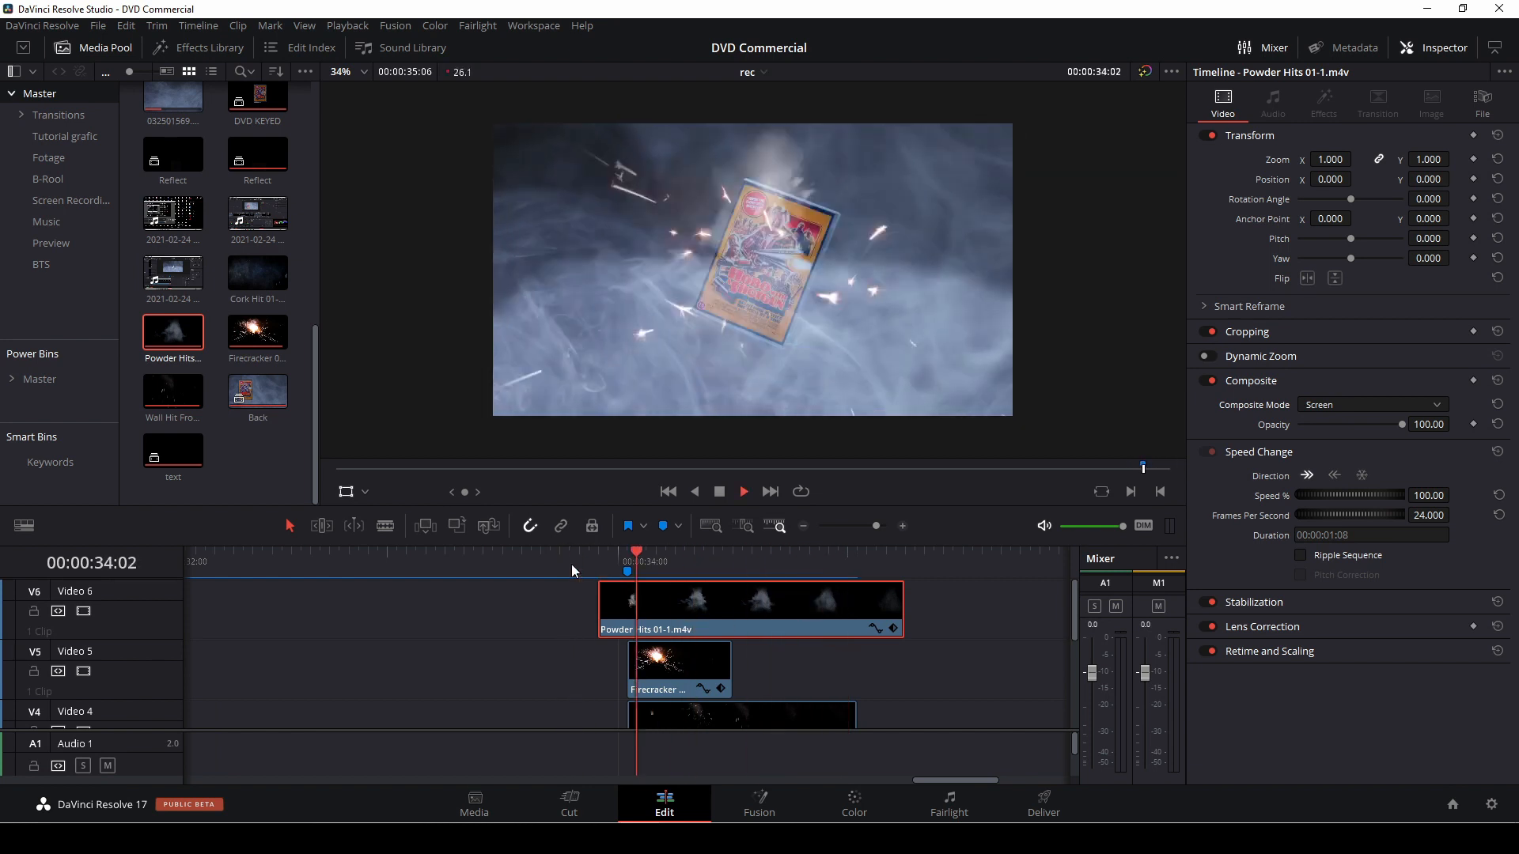
key(space)
Trim the ends of the Firecracker and Powder Hits clips to 00:00:34:10.
scroll(977, 634, down, 4)
click(713, 563)
drag(854, 644, 711, 644)
scroll(756, 629, up, 1)
scroll(756, 633, up, 1)
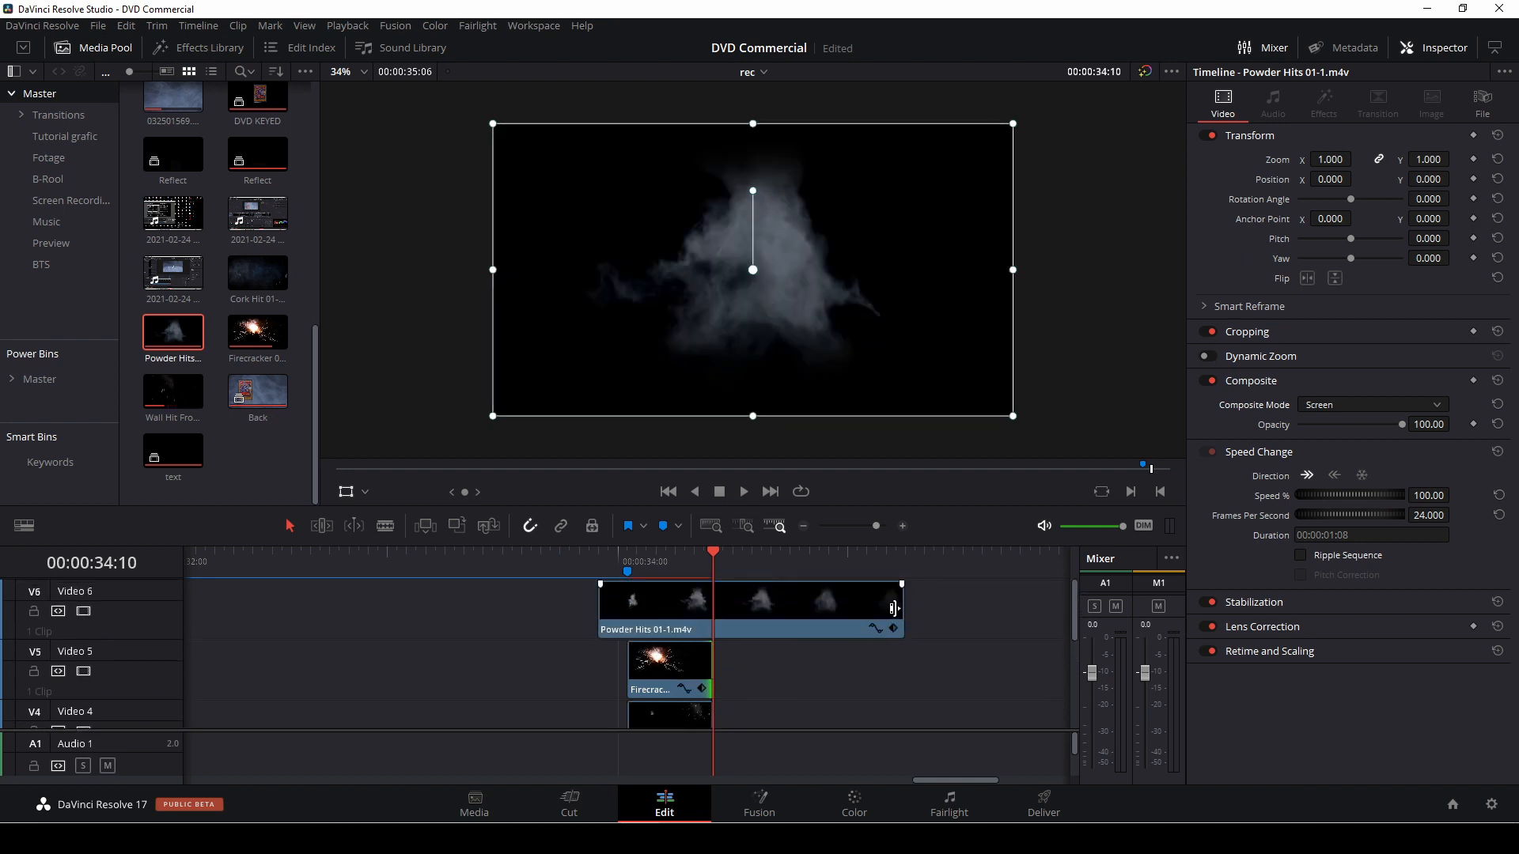
drag(900, 613, 702, 615)
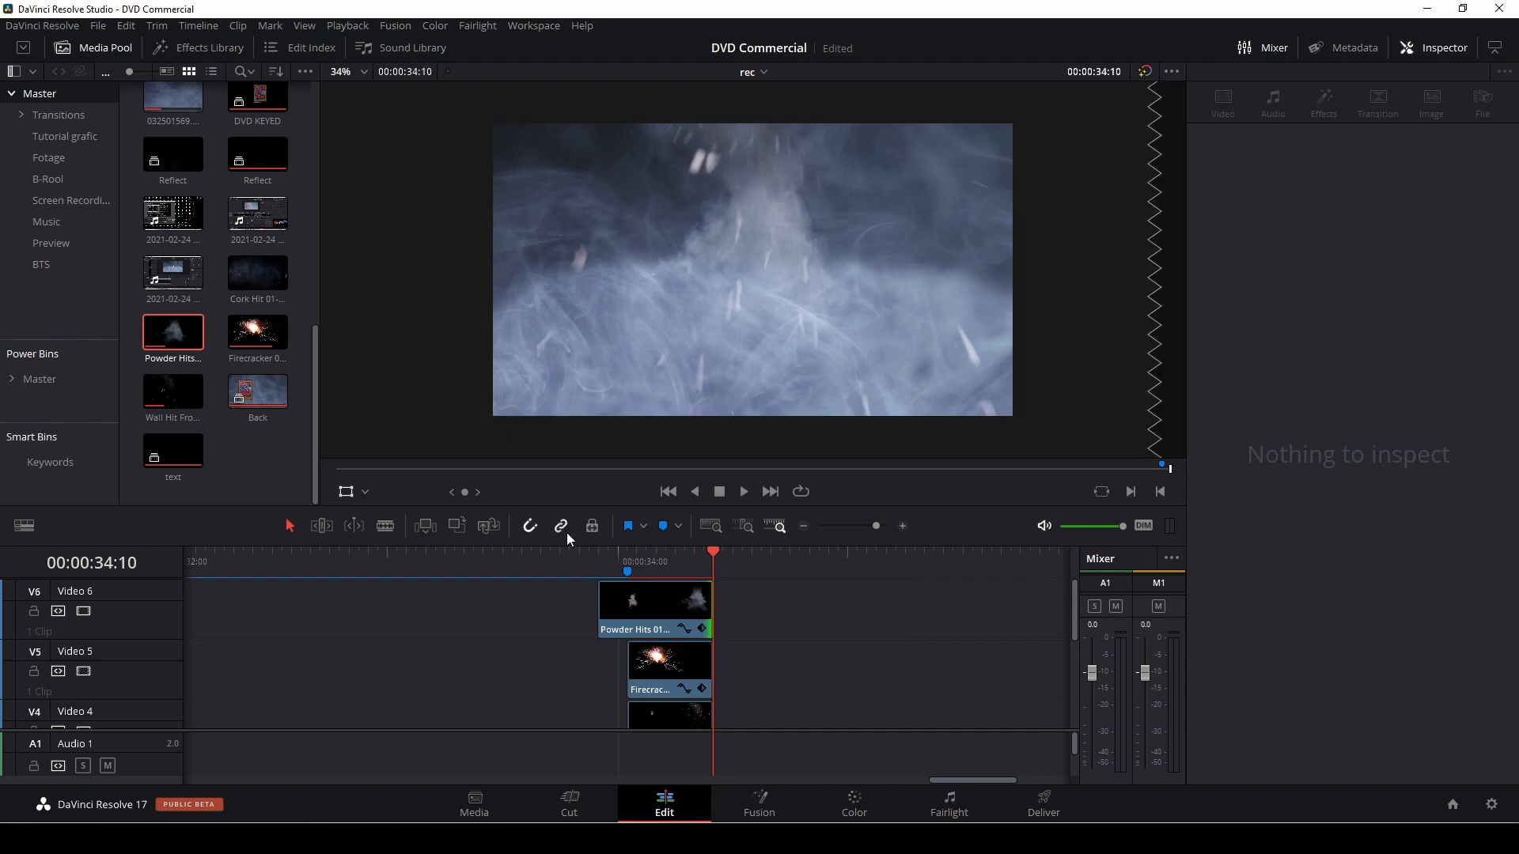
Replay the impact and extend the Powder Hits clip to 00:00:34:15, lengthening the Firecracker clip's end as well.
click(571, 570)
key(space)
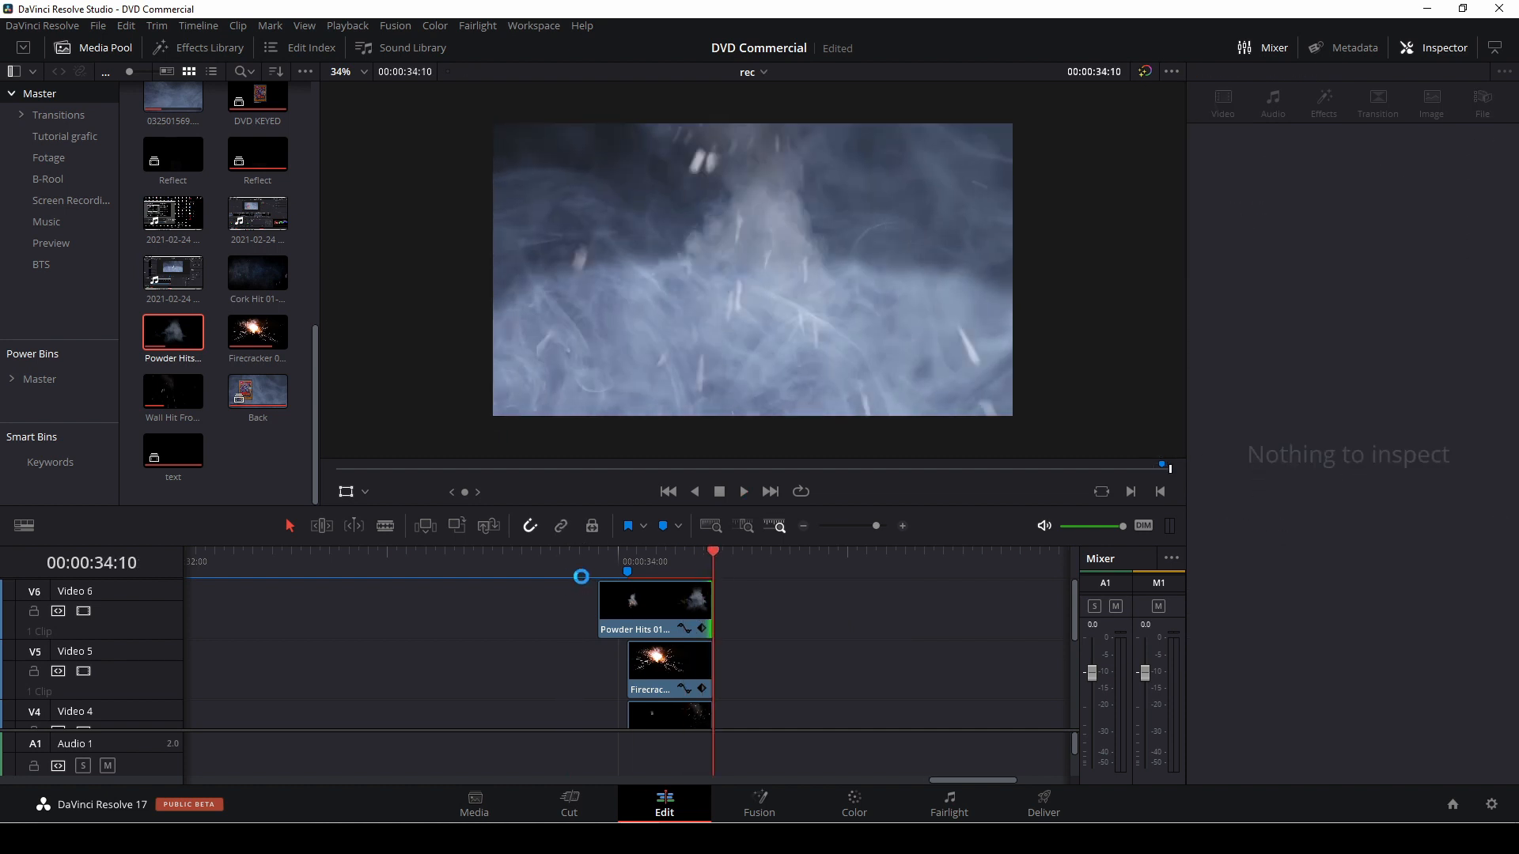
drag(710, 557, 573, 563)
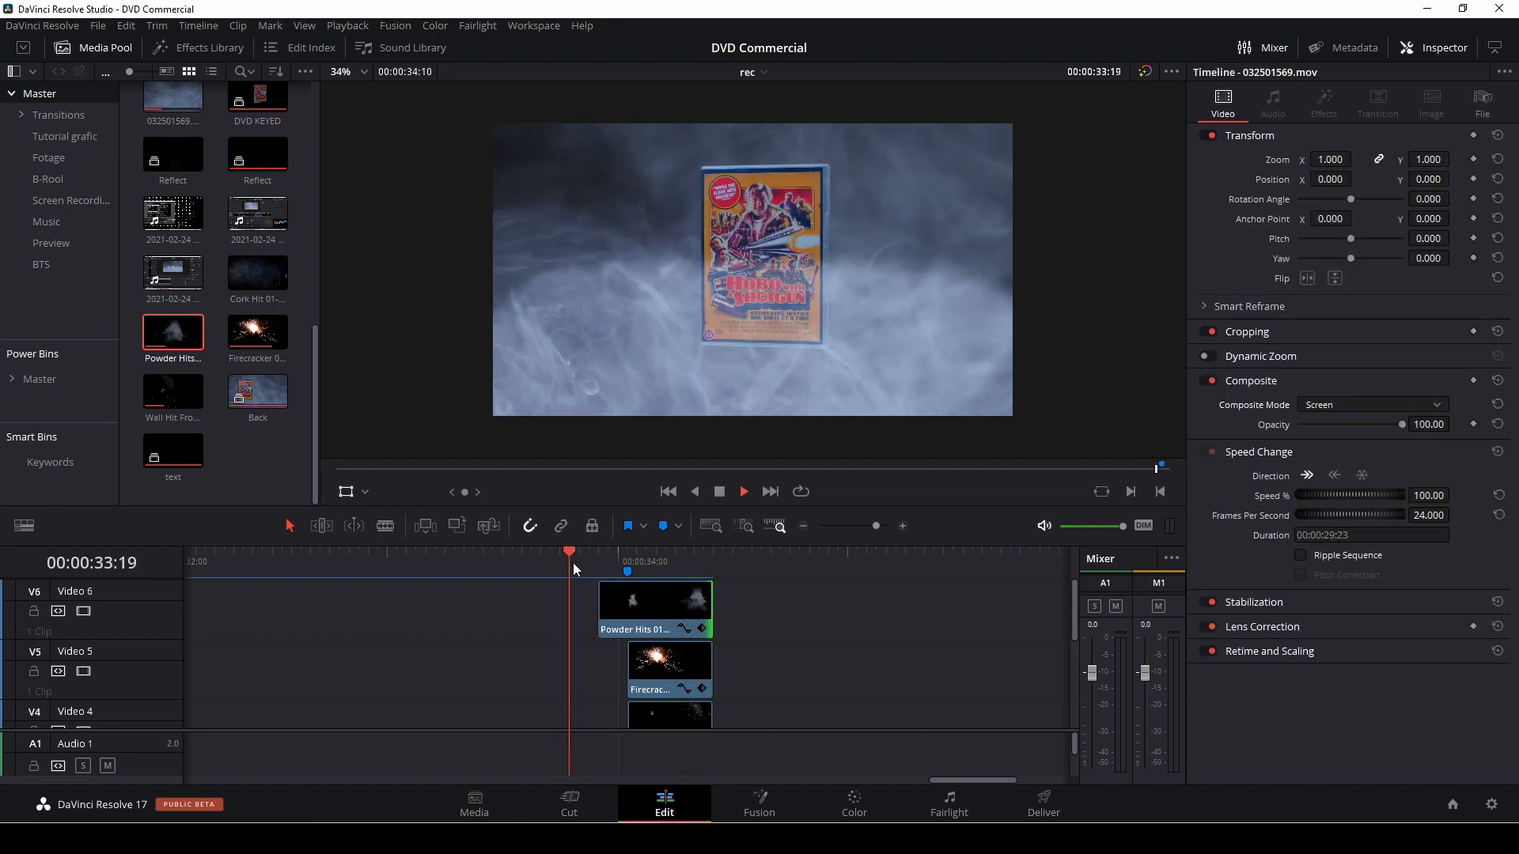
key(space)
drag(711, 616, 759, 616)
drag(711, 677, 752, 672)
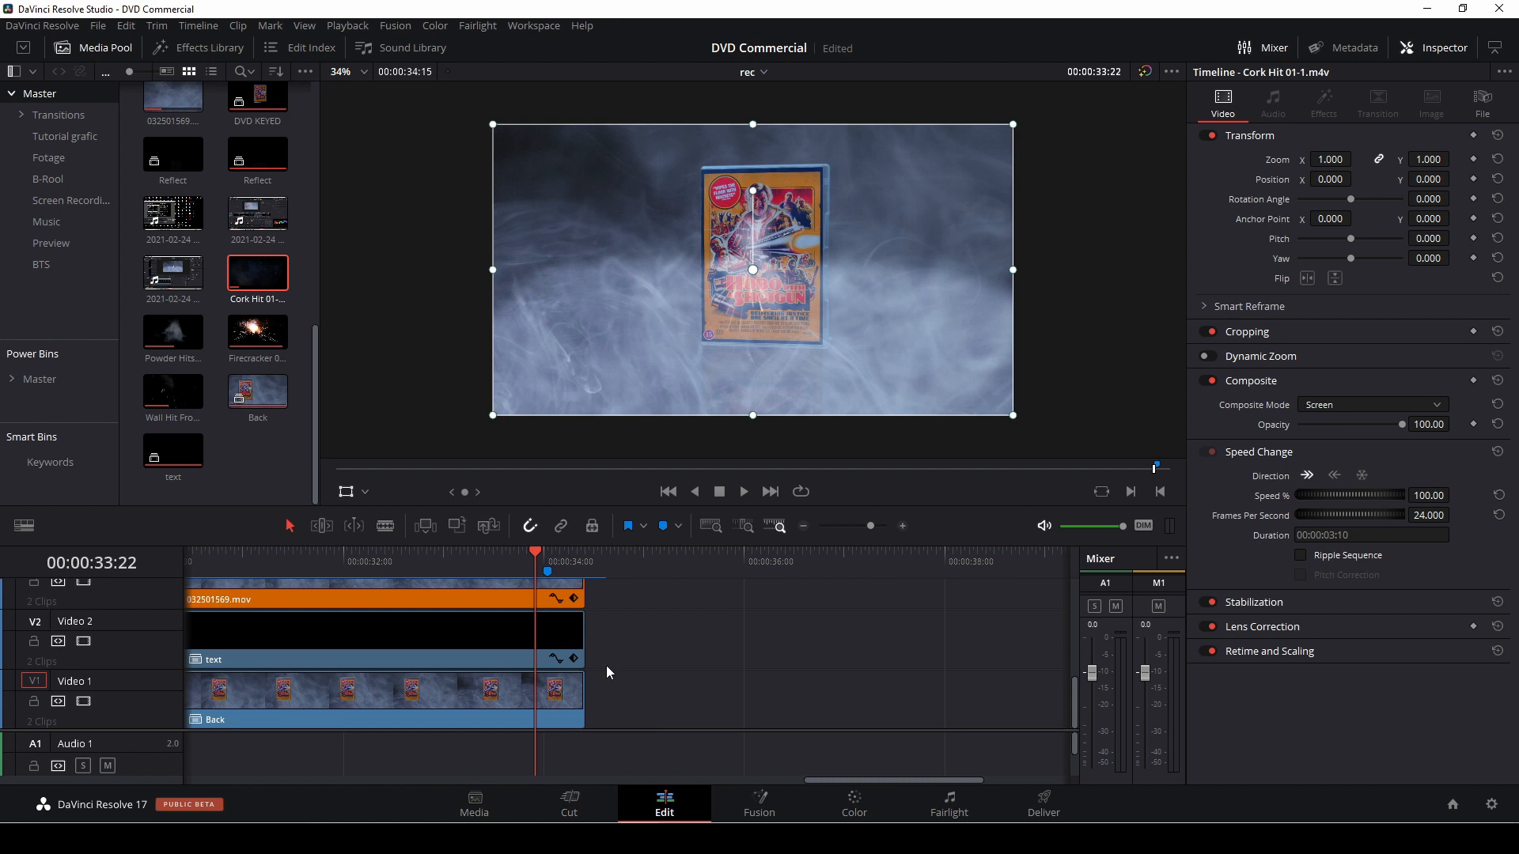
Check the track ends at 00:00:34:12 and open the Back compound clip on Video 1 in its own timeline.
scroll(610, 655, up, 3)
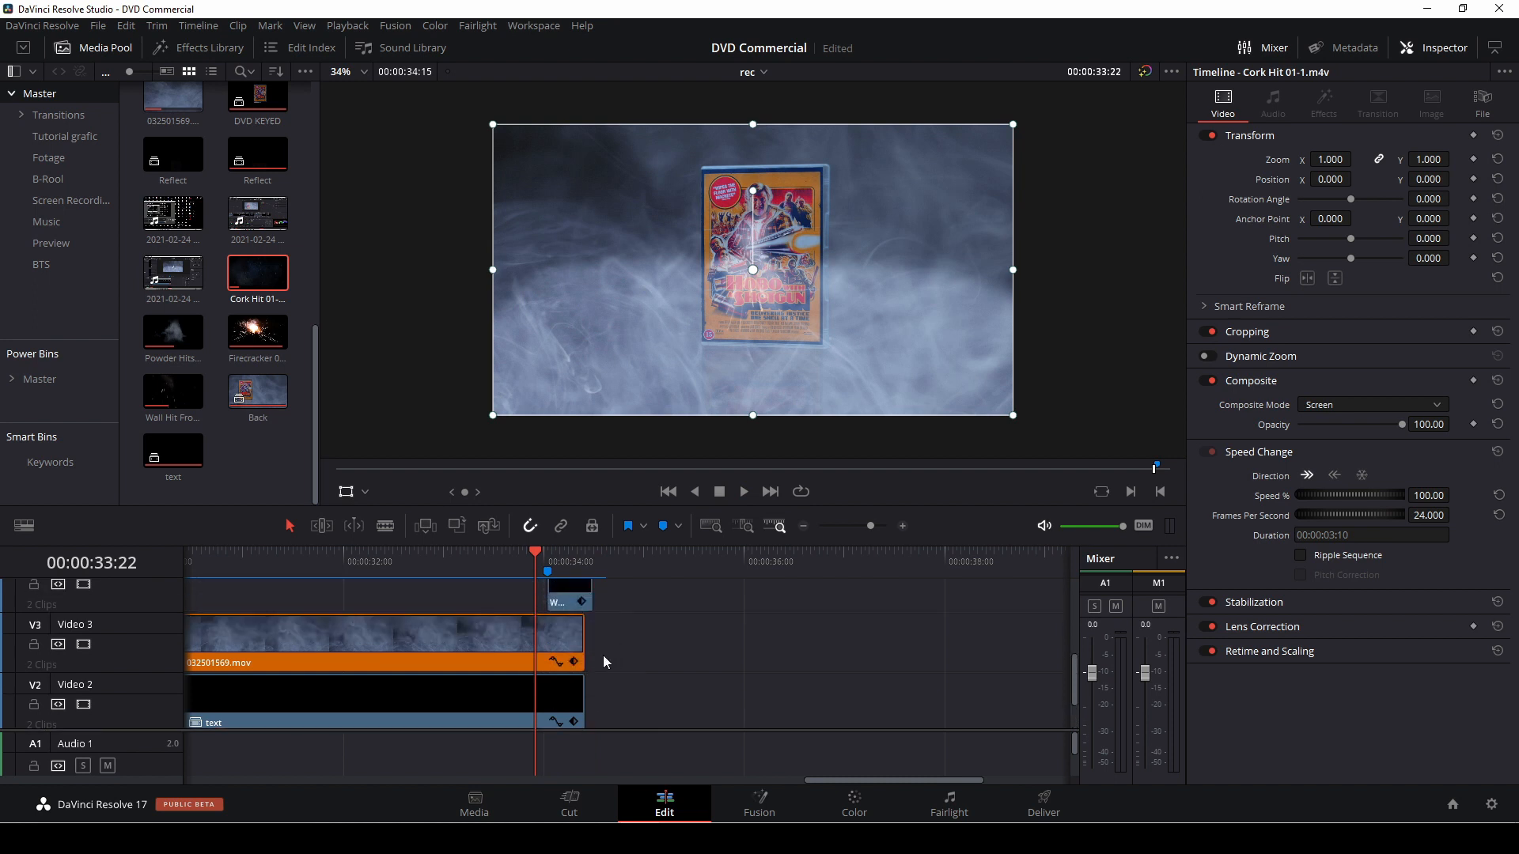
click(595, 573)
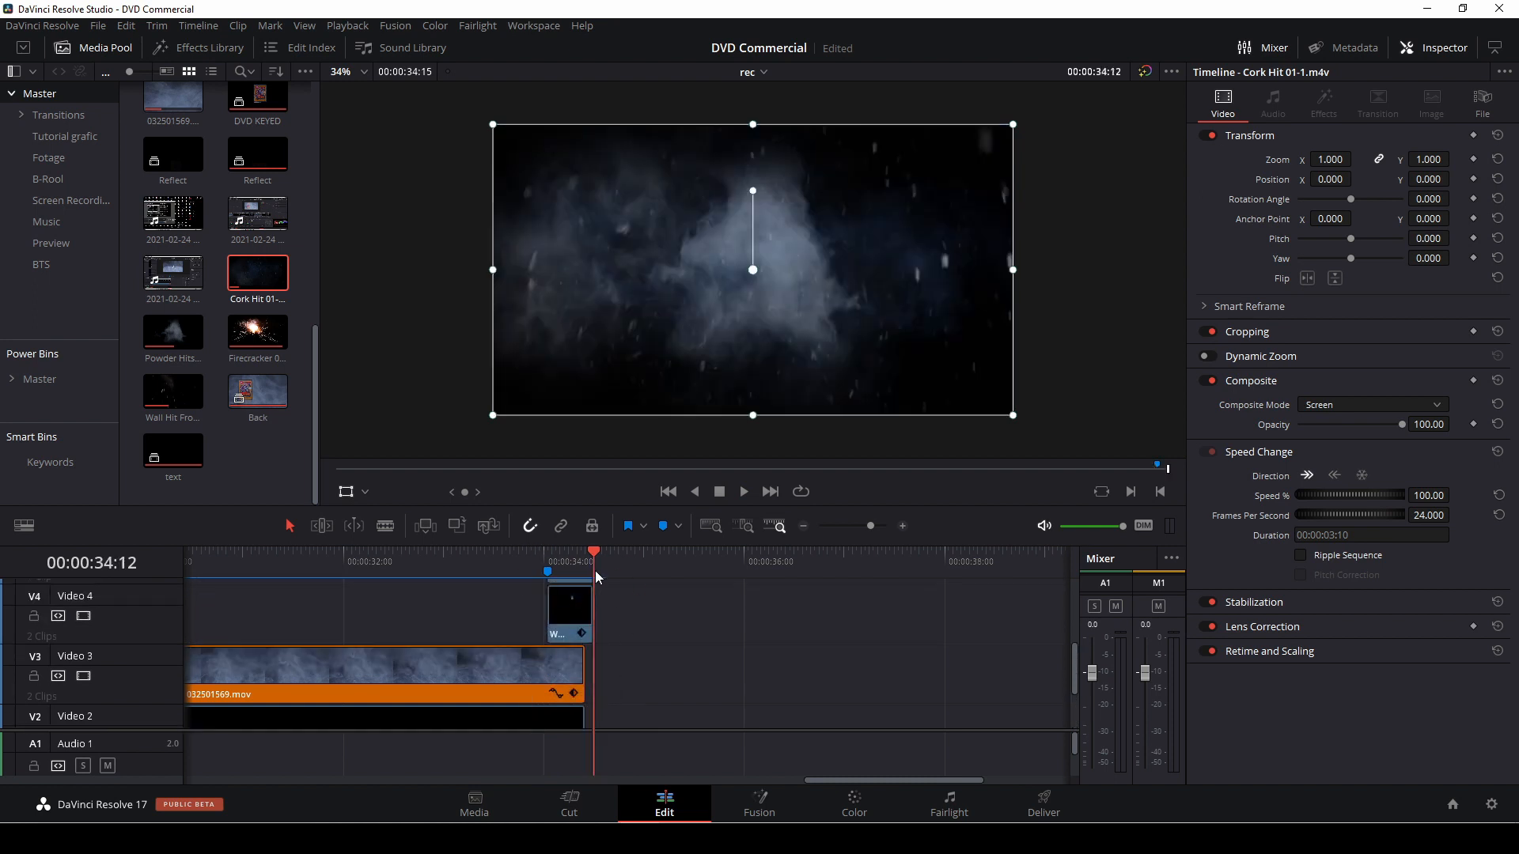
scroll(653, 643, down, 3)
scroll(653, 642, up, 3)
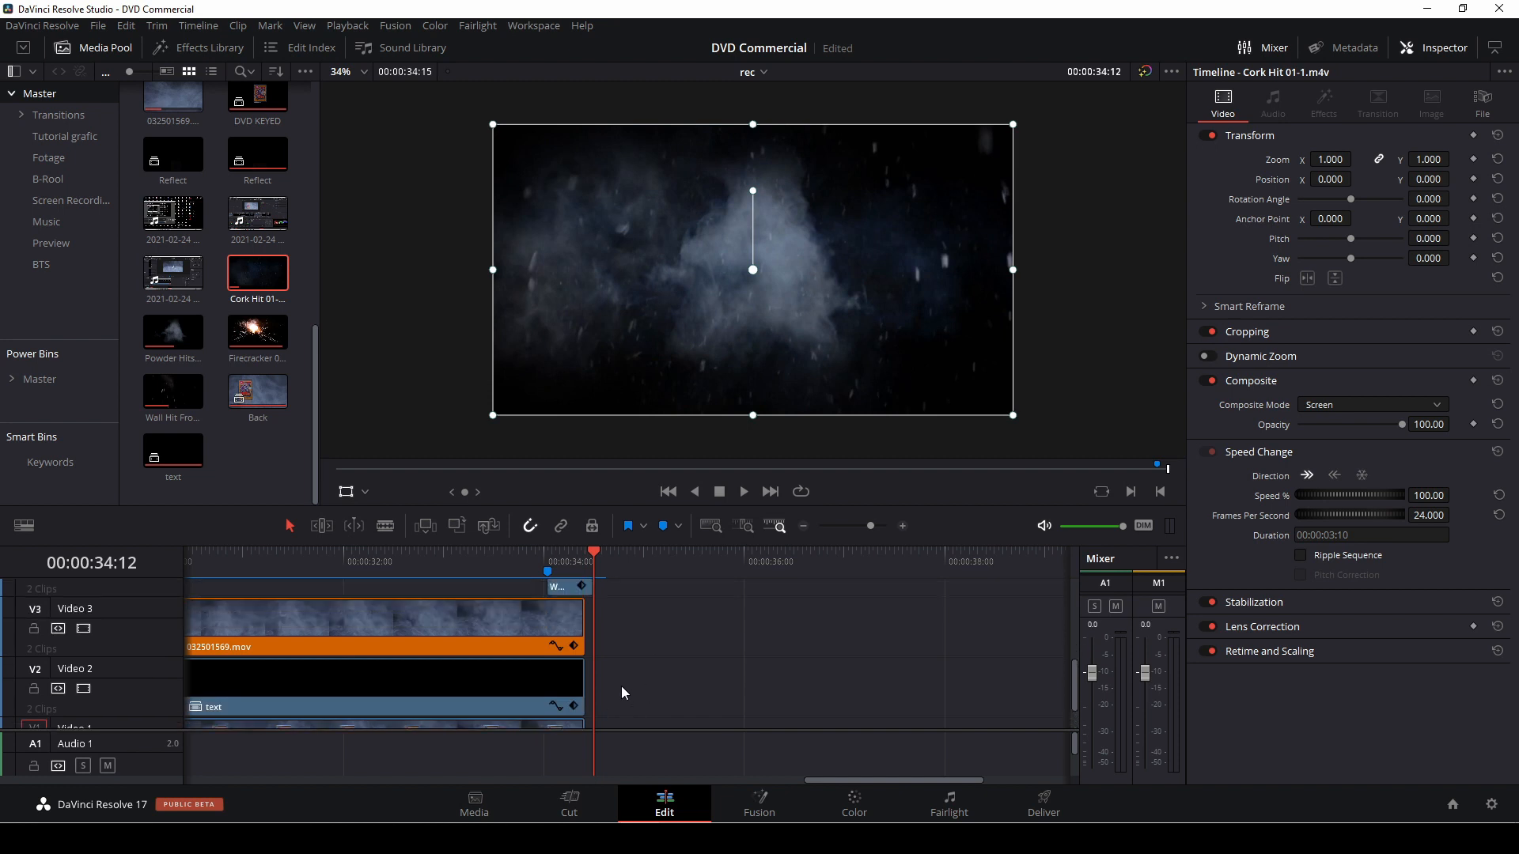
scroll(609, 676, down, 3)
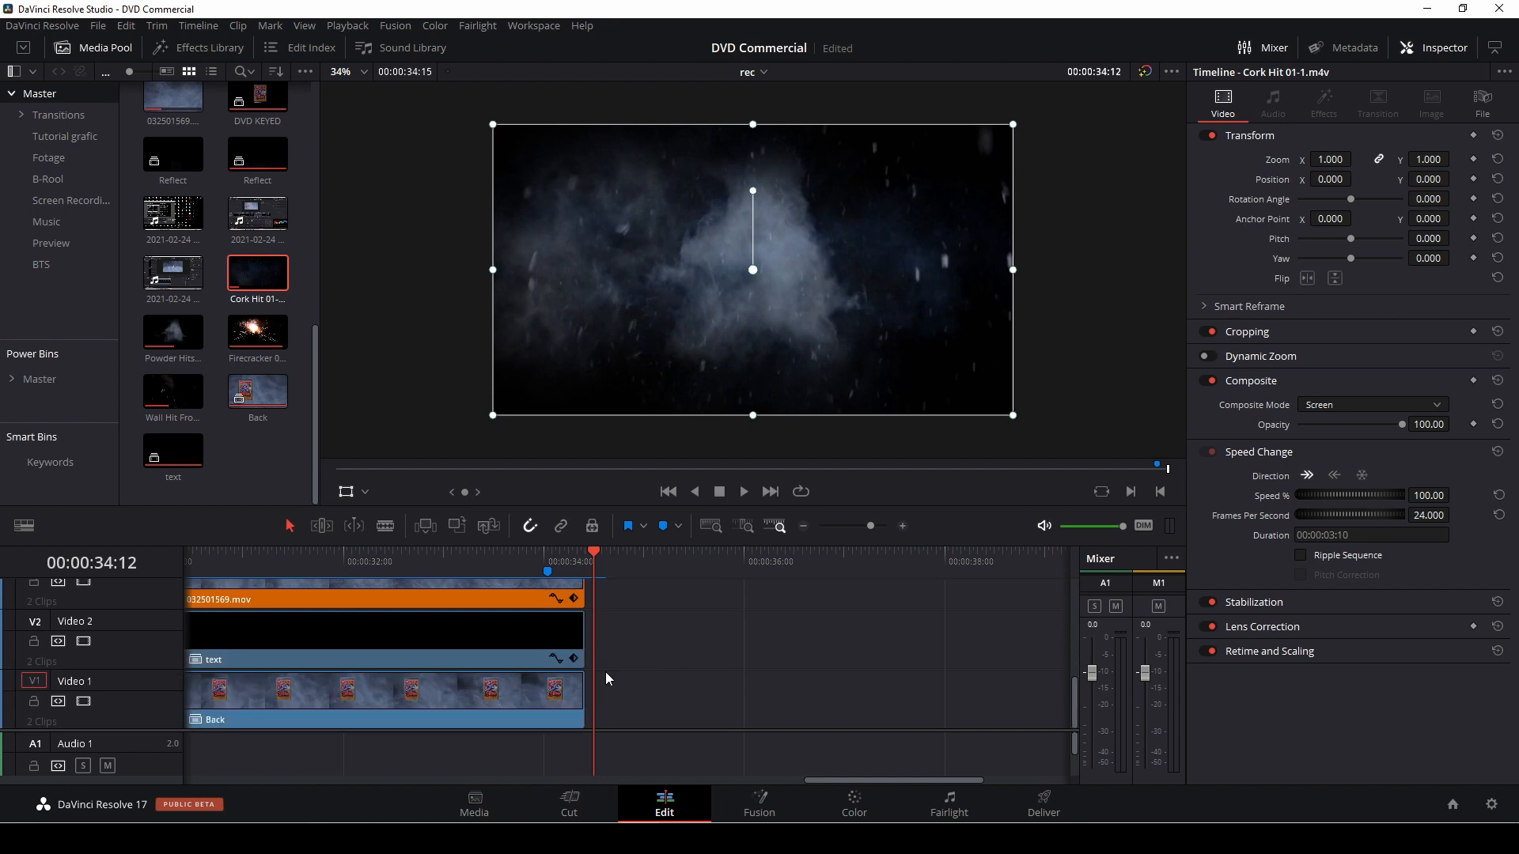
click(551, 704)
right_click(550, 701)
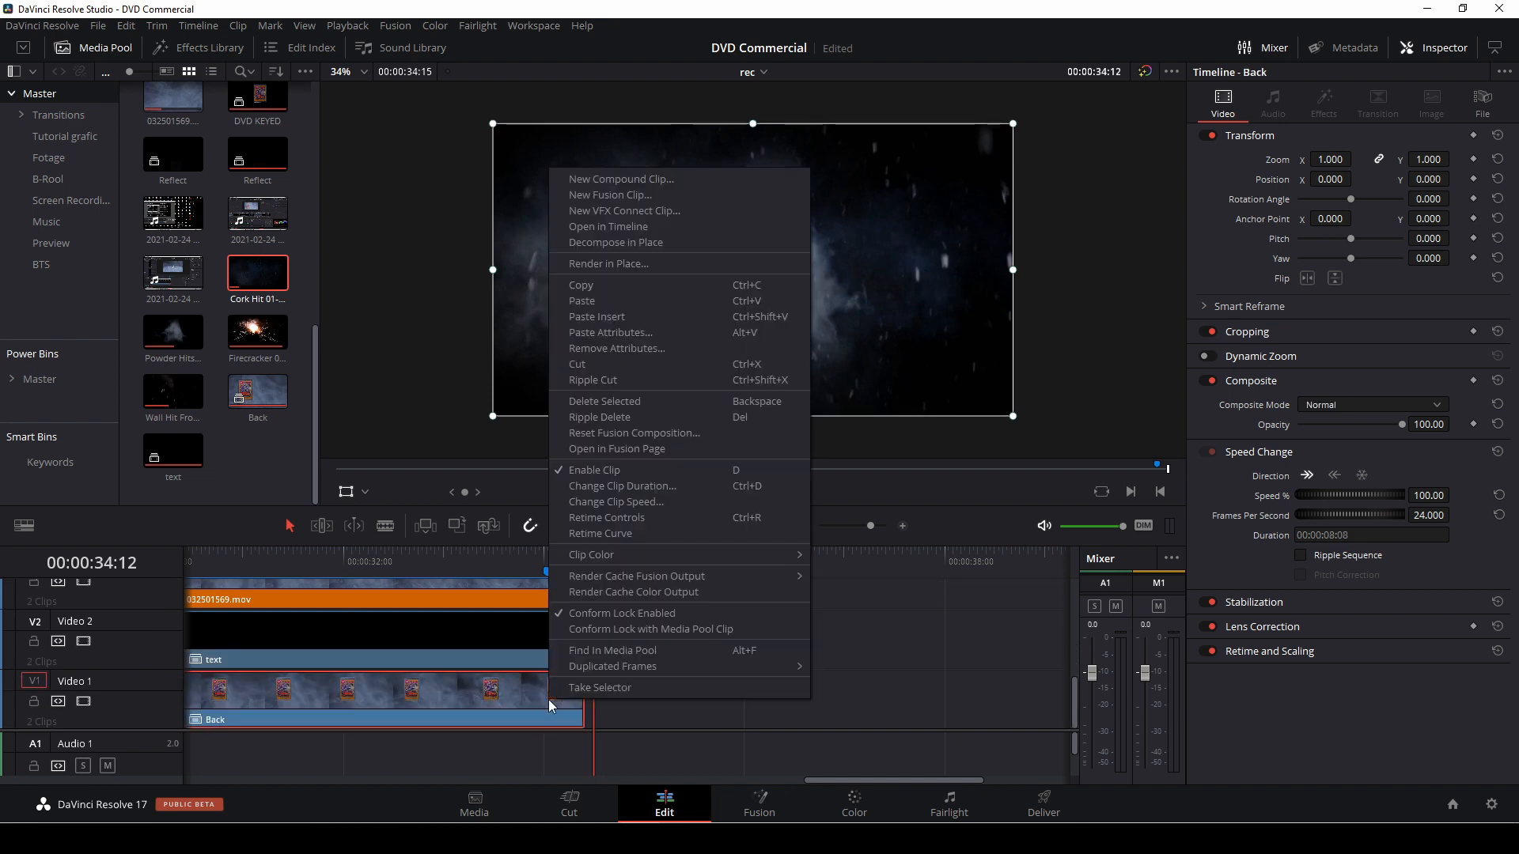
click(595, 227)
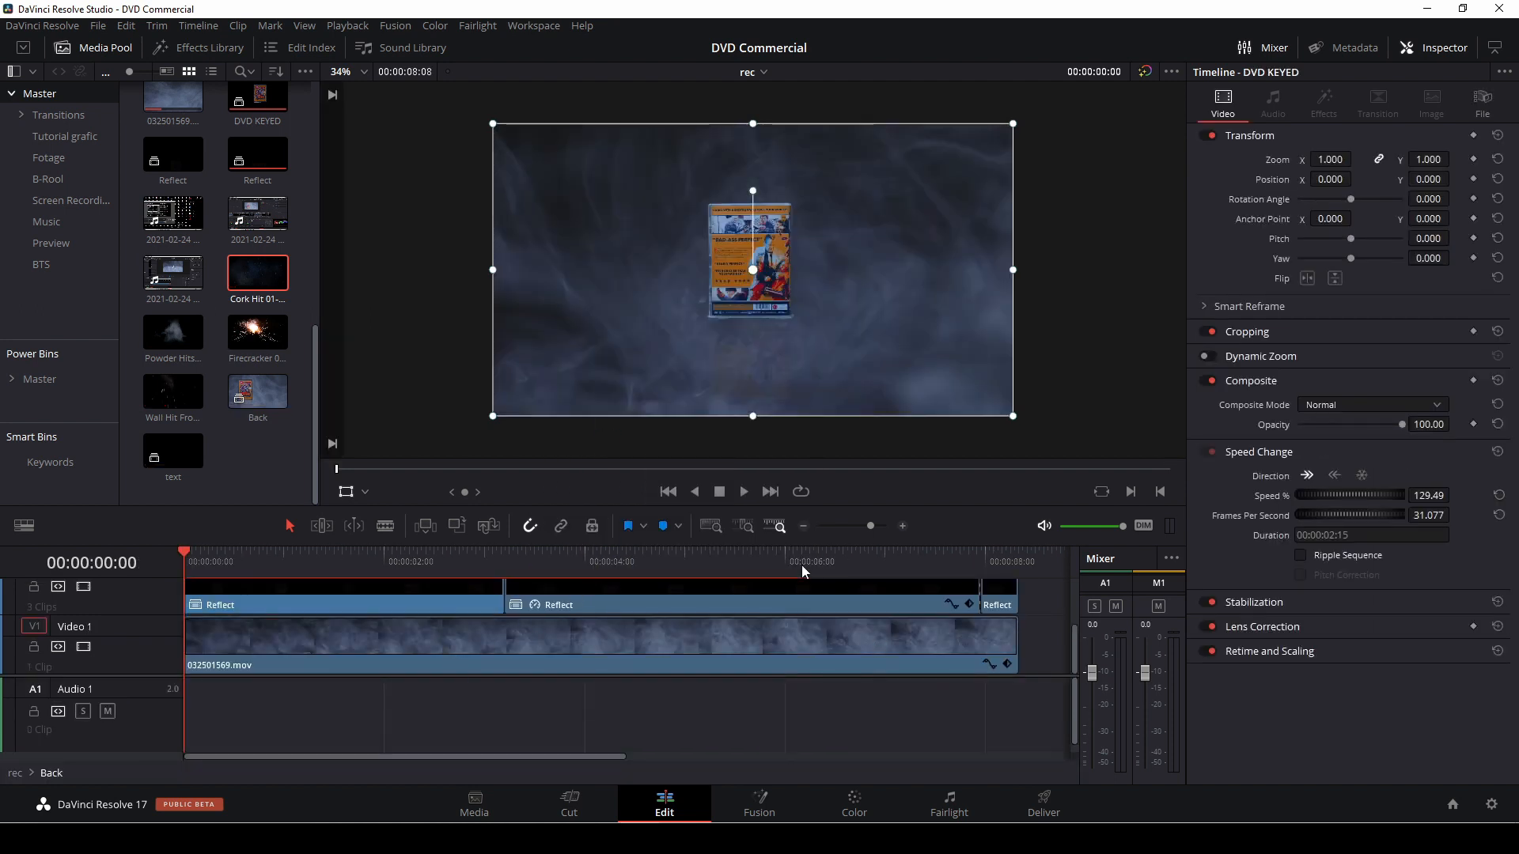
Extend the 032501569.mov background clip inside Back to about 00:00:22:15 and return to the rec timeline.
drag(870, 526, 864, 528)
drag(476, 641, 982, 641)
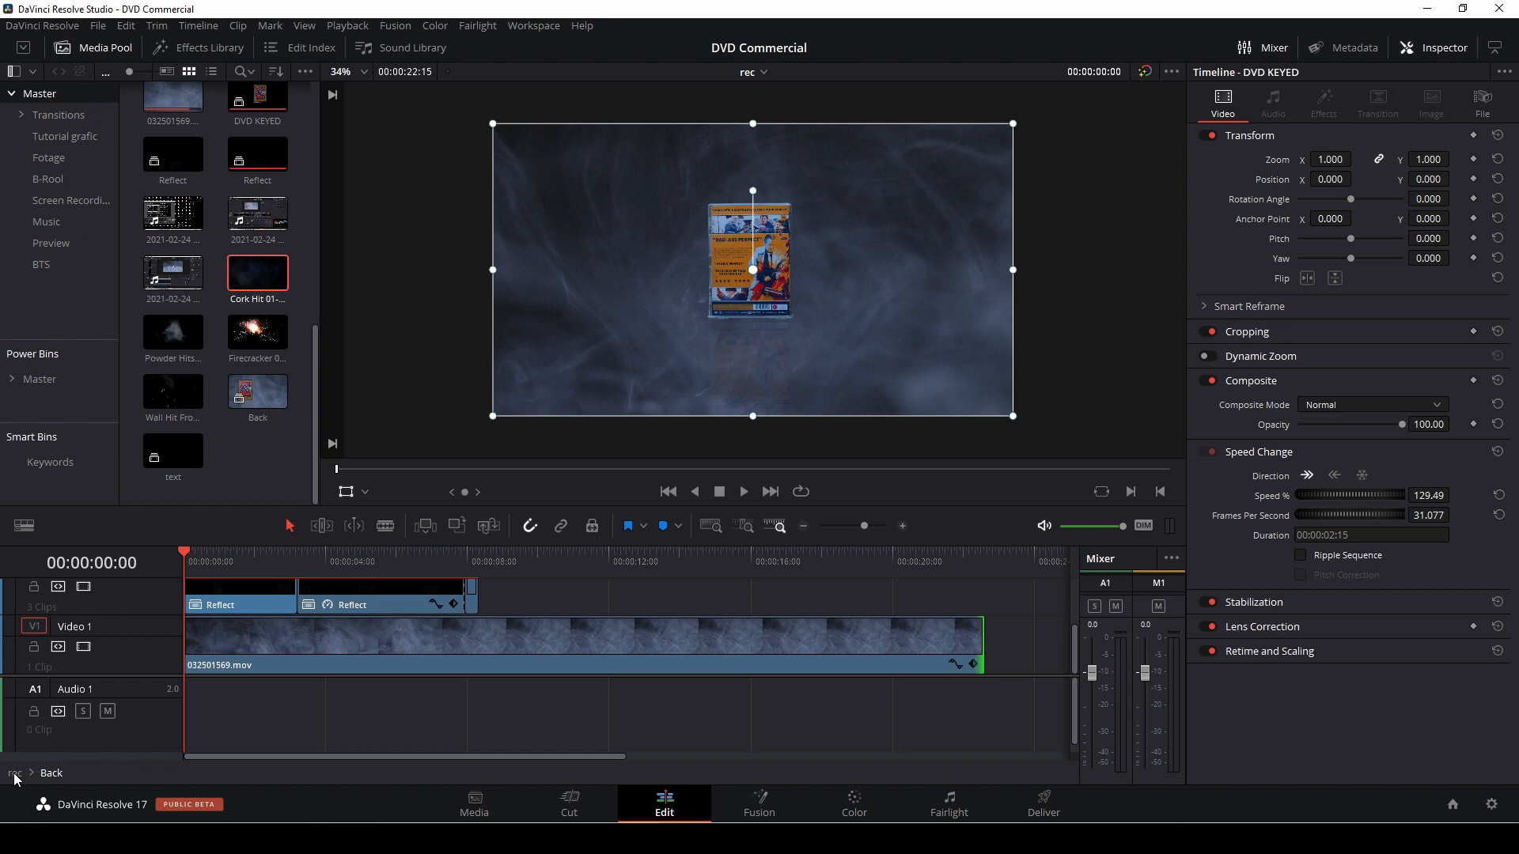
click(14, 775)
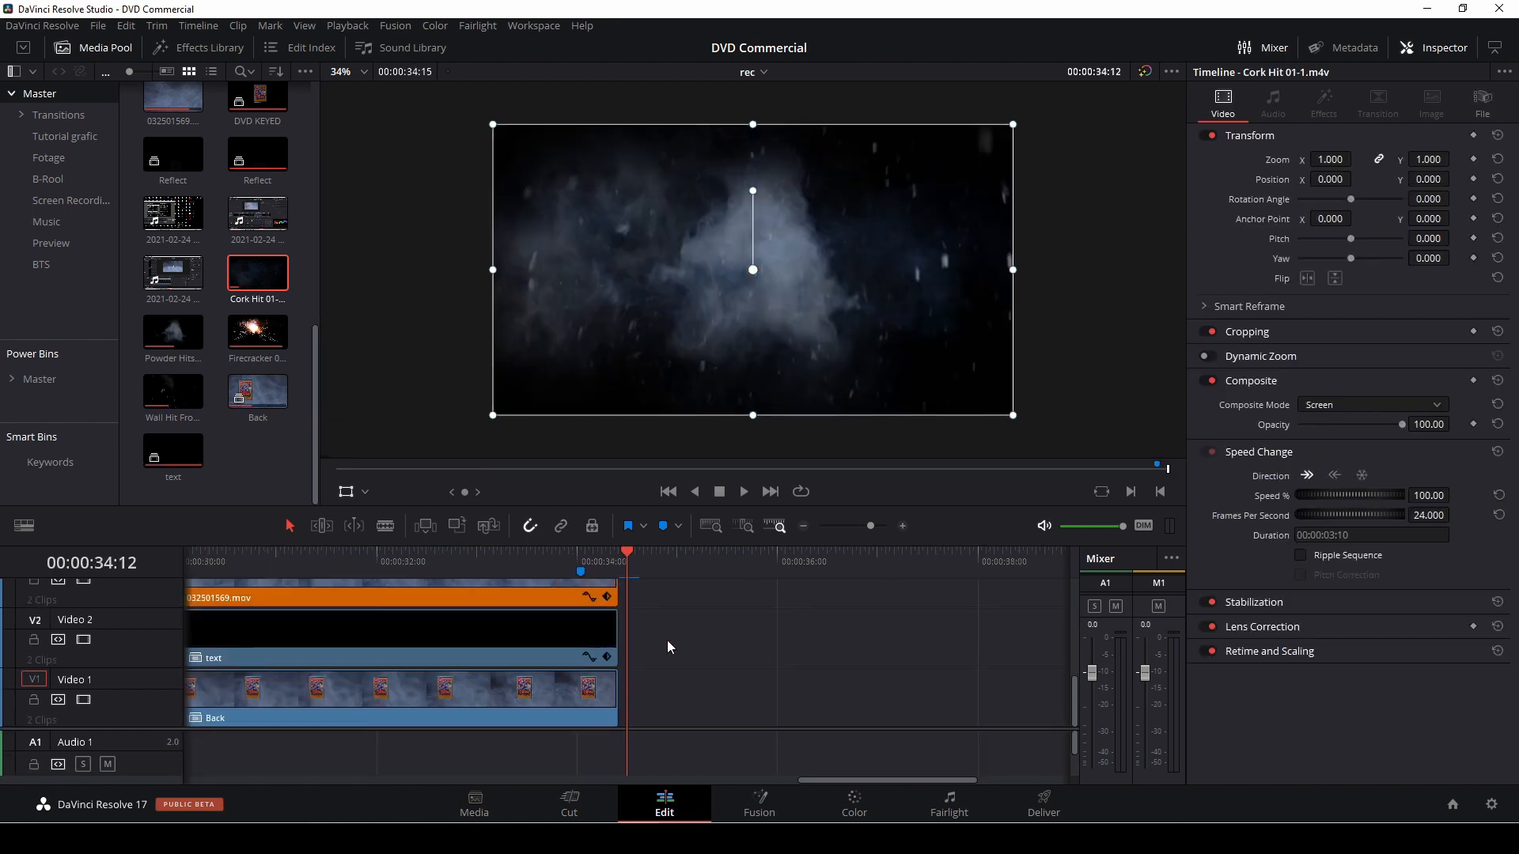
Extend the Back clip on Video 1 and the smoke clip on Video 3 to 00:00:34:15.
click(637, 553)
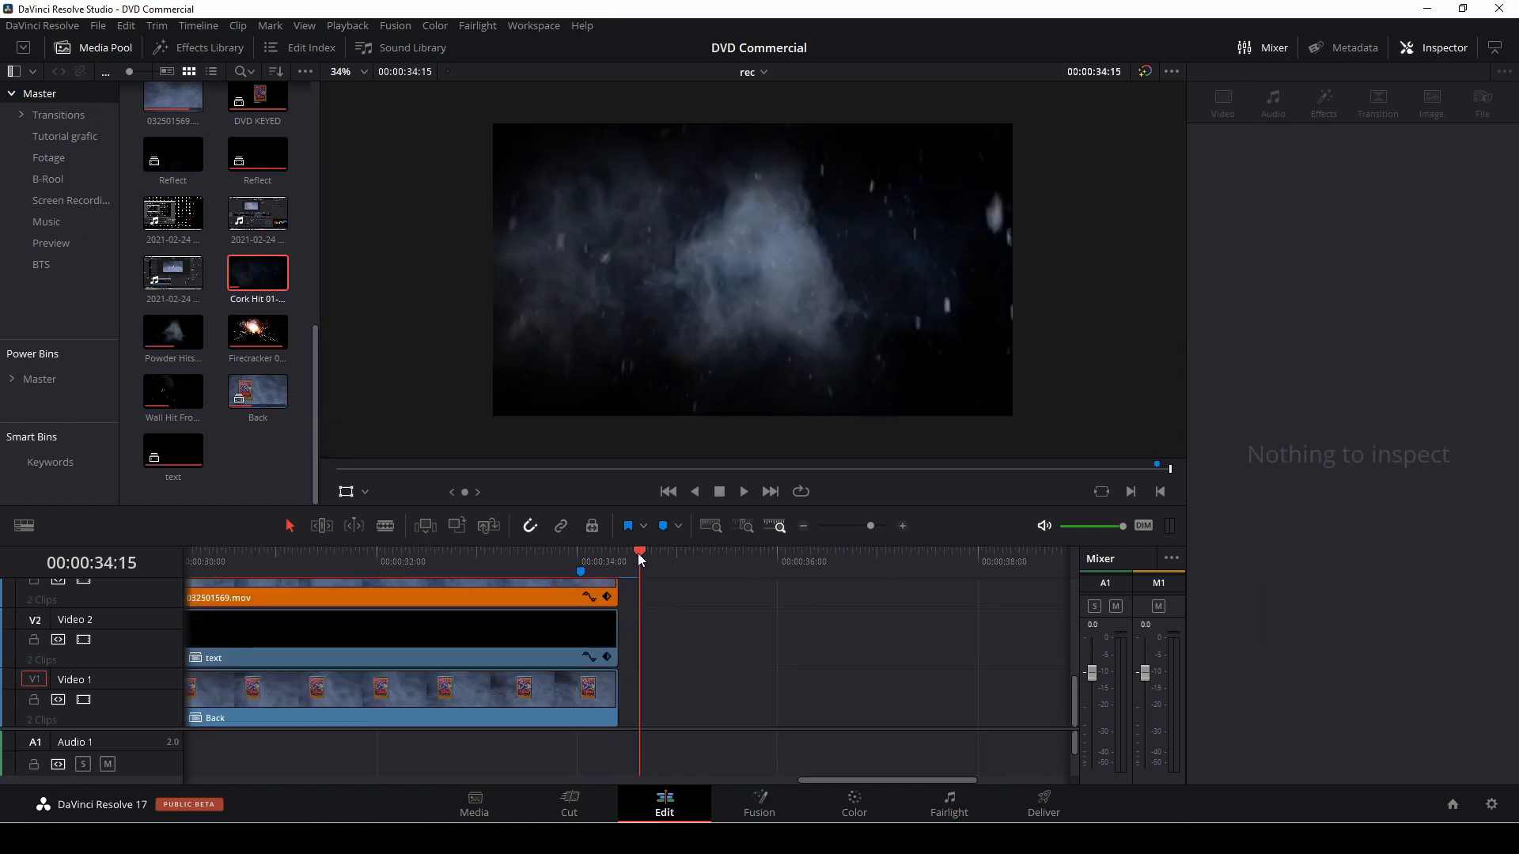
drag(617, 685, 640, 689)
scroll(647, 716, up, 1)
scroll(649, 721, up, 1)
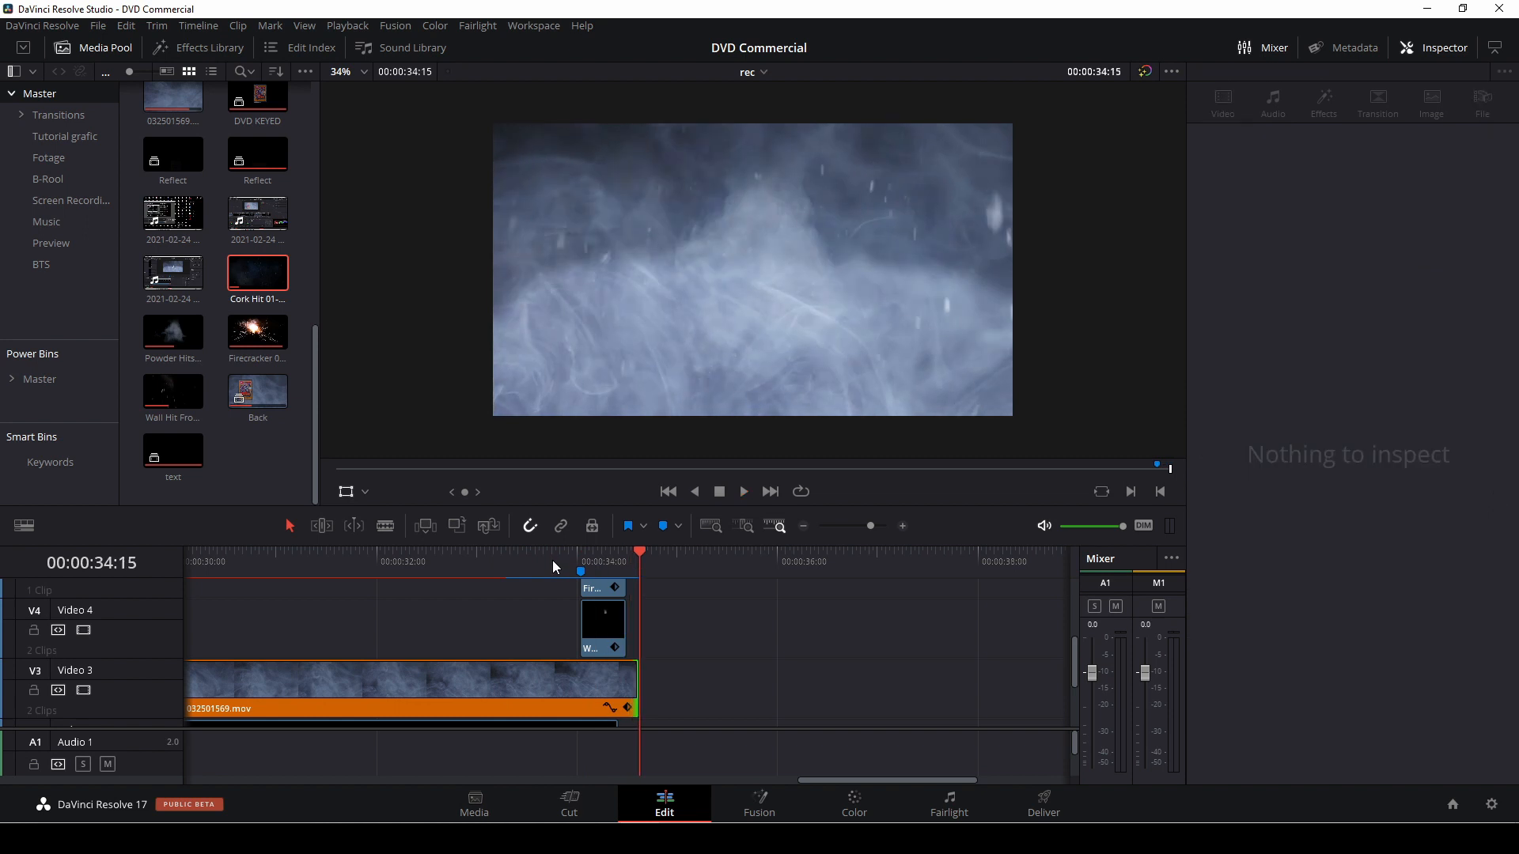
scroll(652, 668, down, 1)
scroll(652, 674, down, 1)
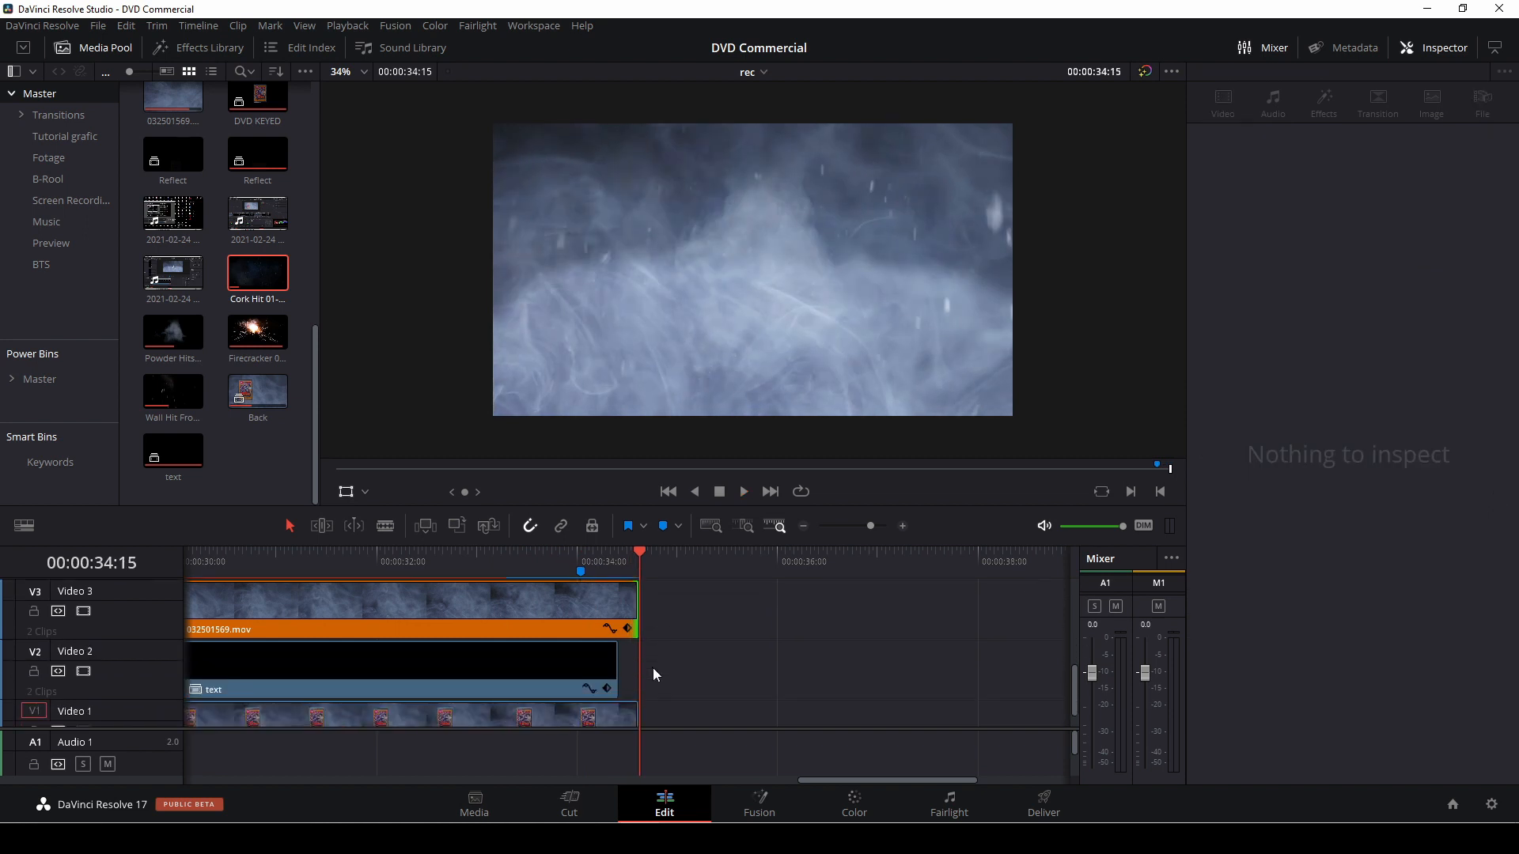
Lengthen the smoke clip on Video 3 and the Back clip on Video 1 by four more frames to 00:00:34:19.
drag(633, 607, 652, 607)
scroll(657, 679, down, 1)
drag(631, 693, 655, 693)
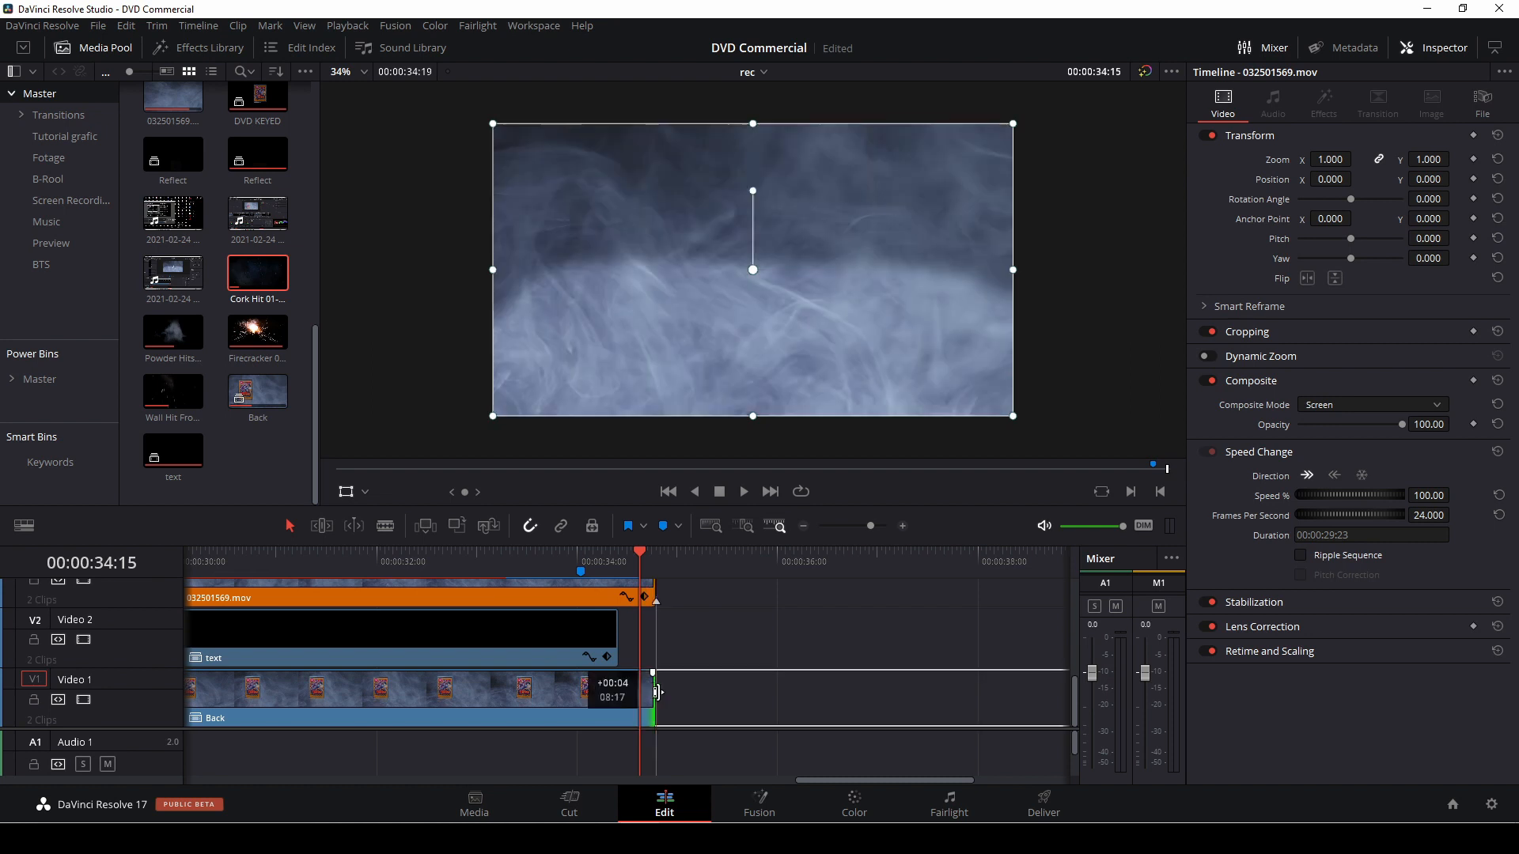
Review the stacked effect clips, play the extended ending, and return to 00:00:34:15.
scroll(668, 625, up, 3)
scroll(681, 633, up, 5)
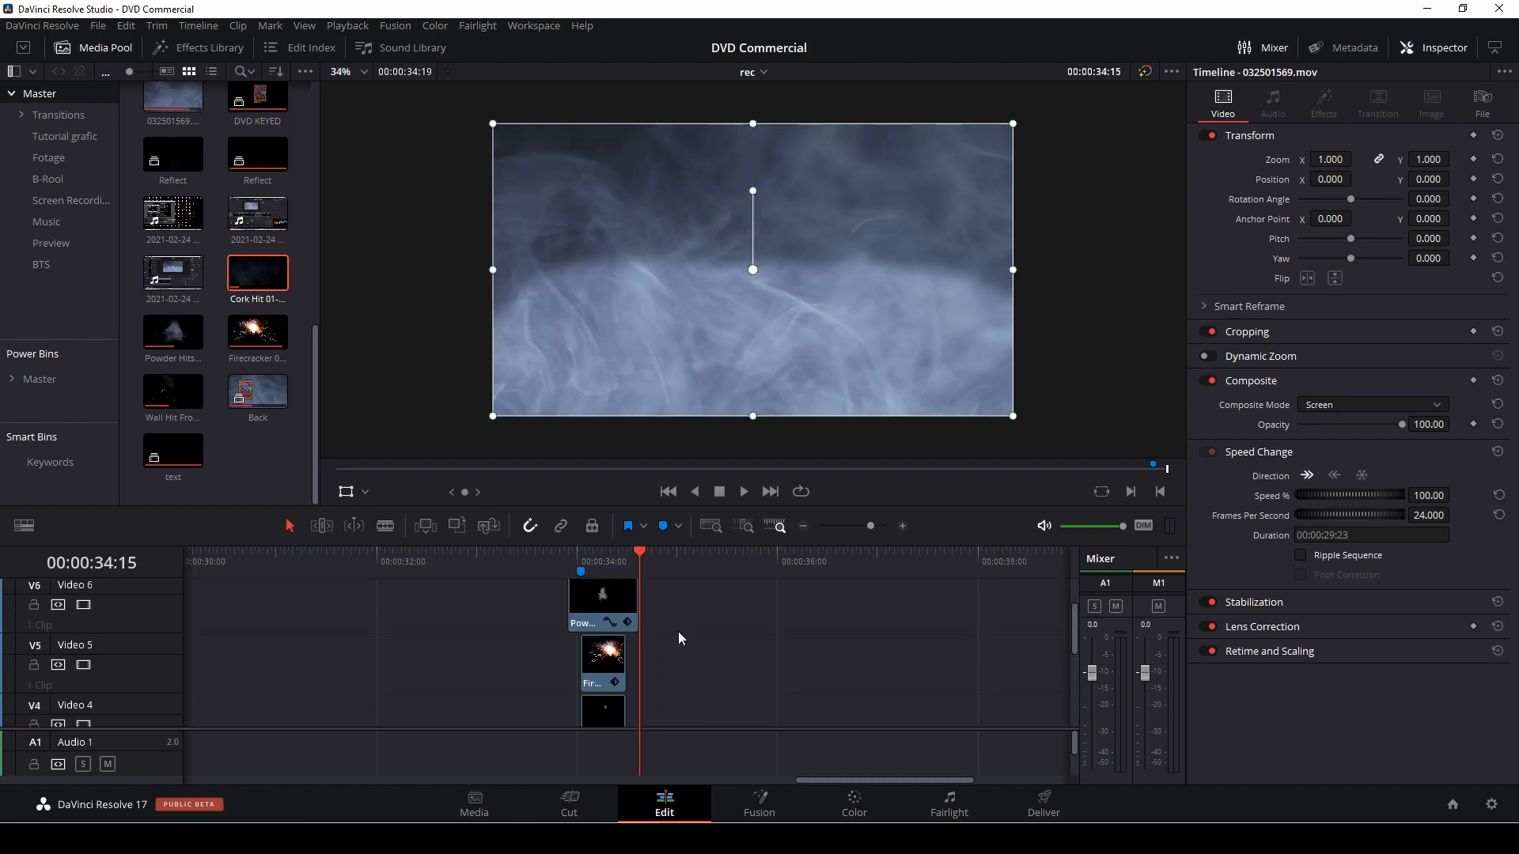
scroll(656, 633, up, 1)
key(space)
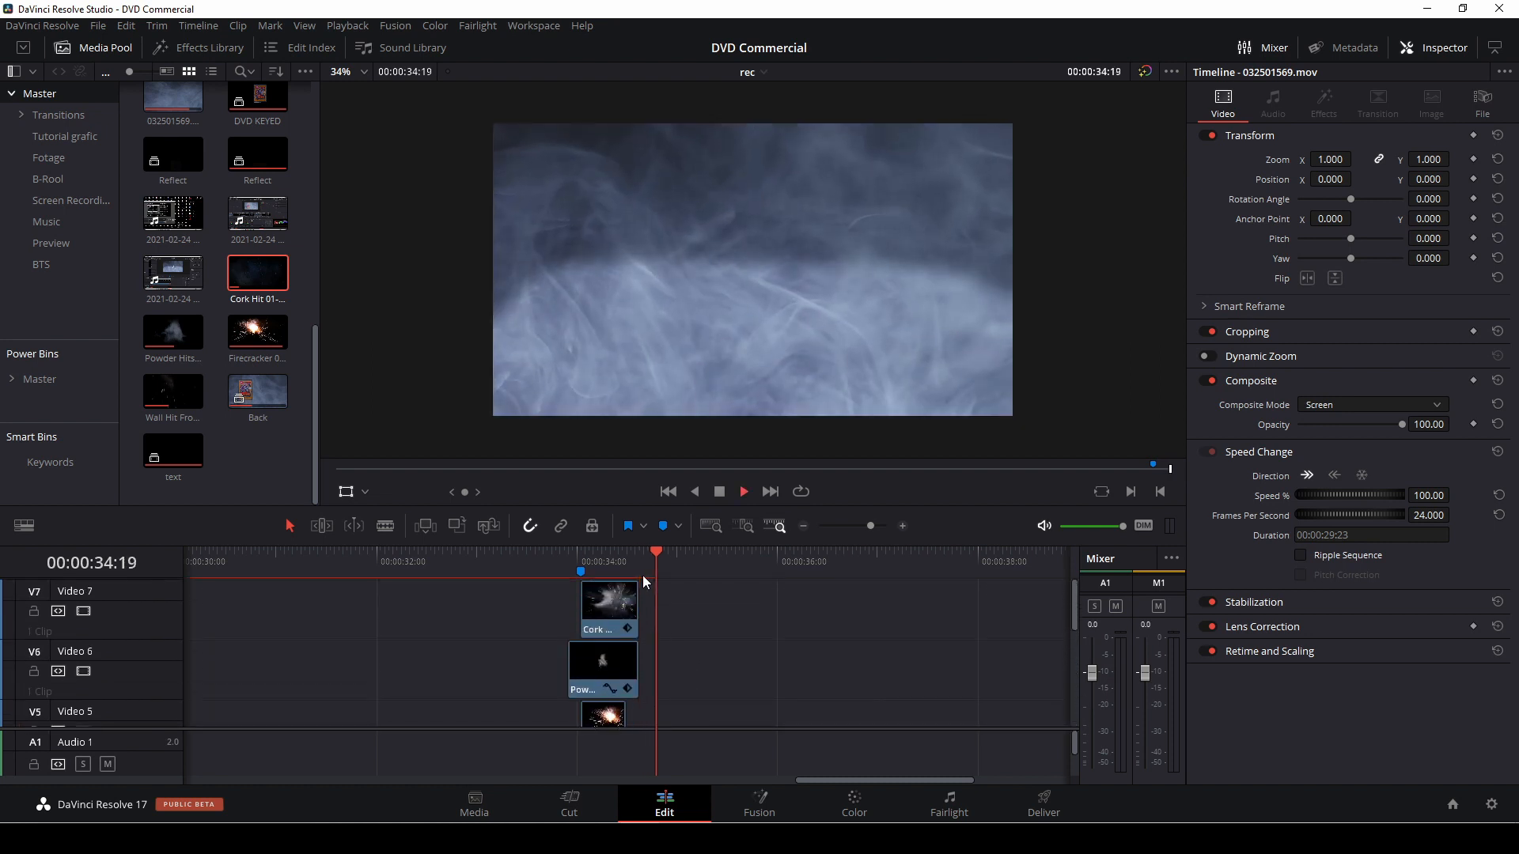
click(637, 558)
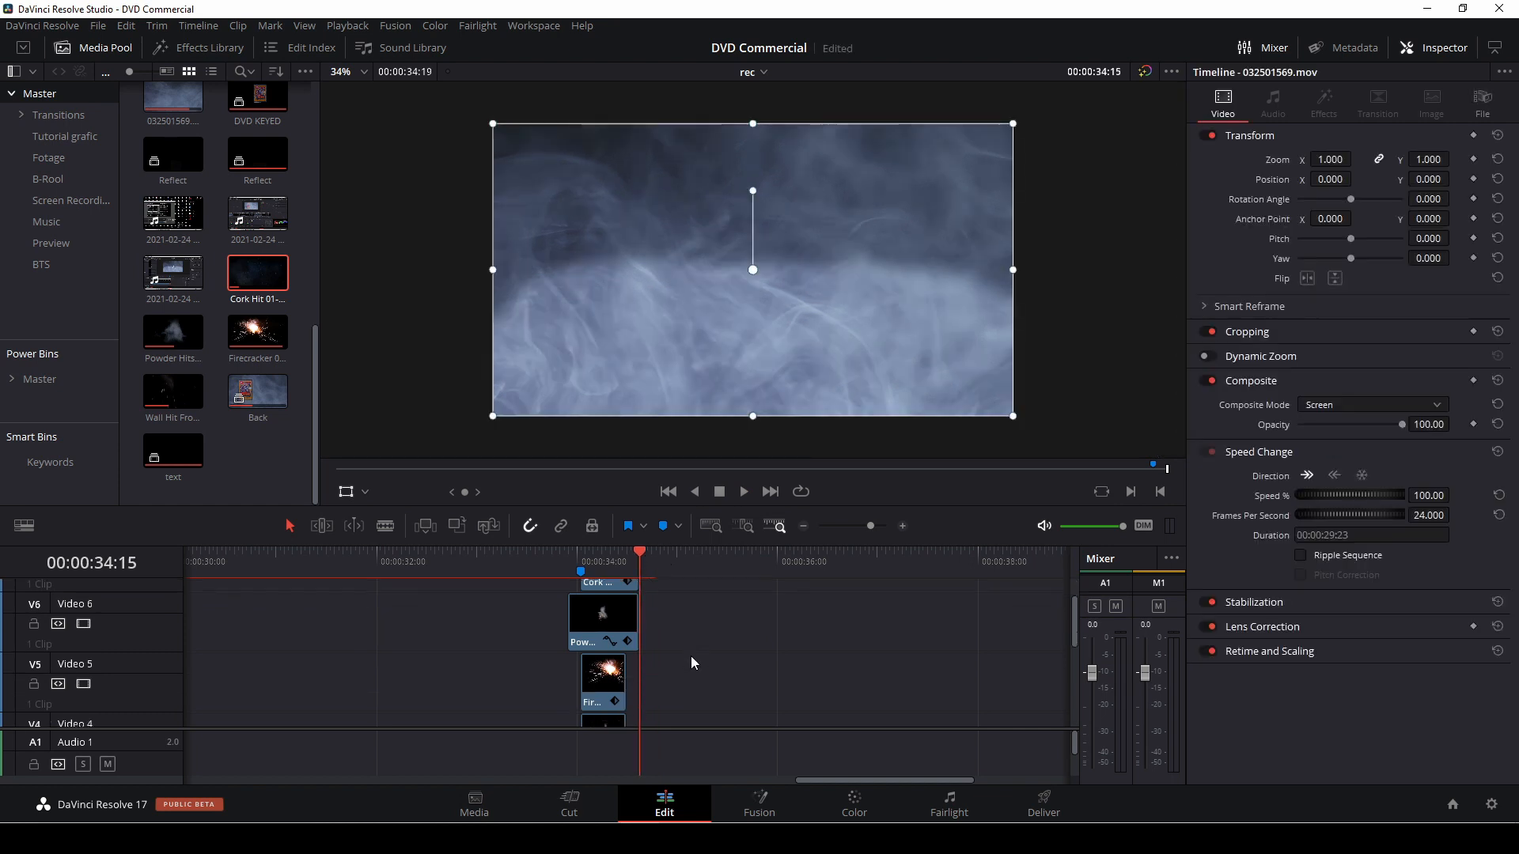
Add short fade-outs to the ends of the Back clip on Video 1 and the smoke clip on Video 3, starting around 00:00:34:15.
scroll(691, 657, down, 8)
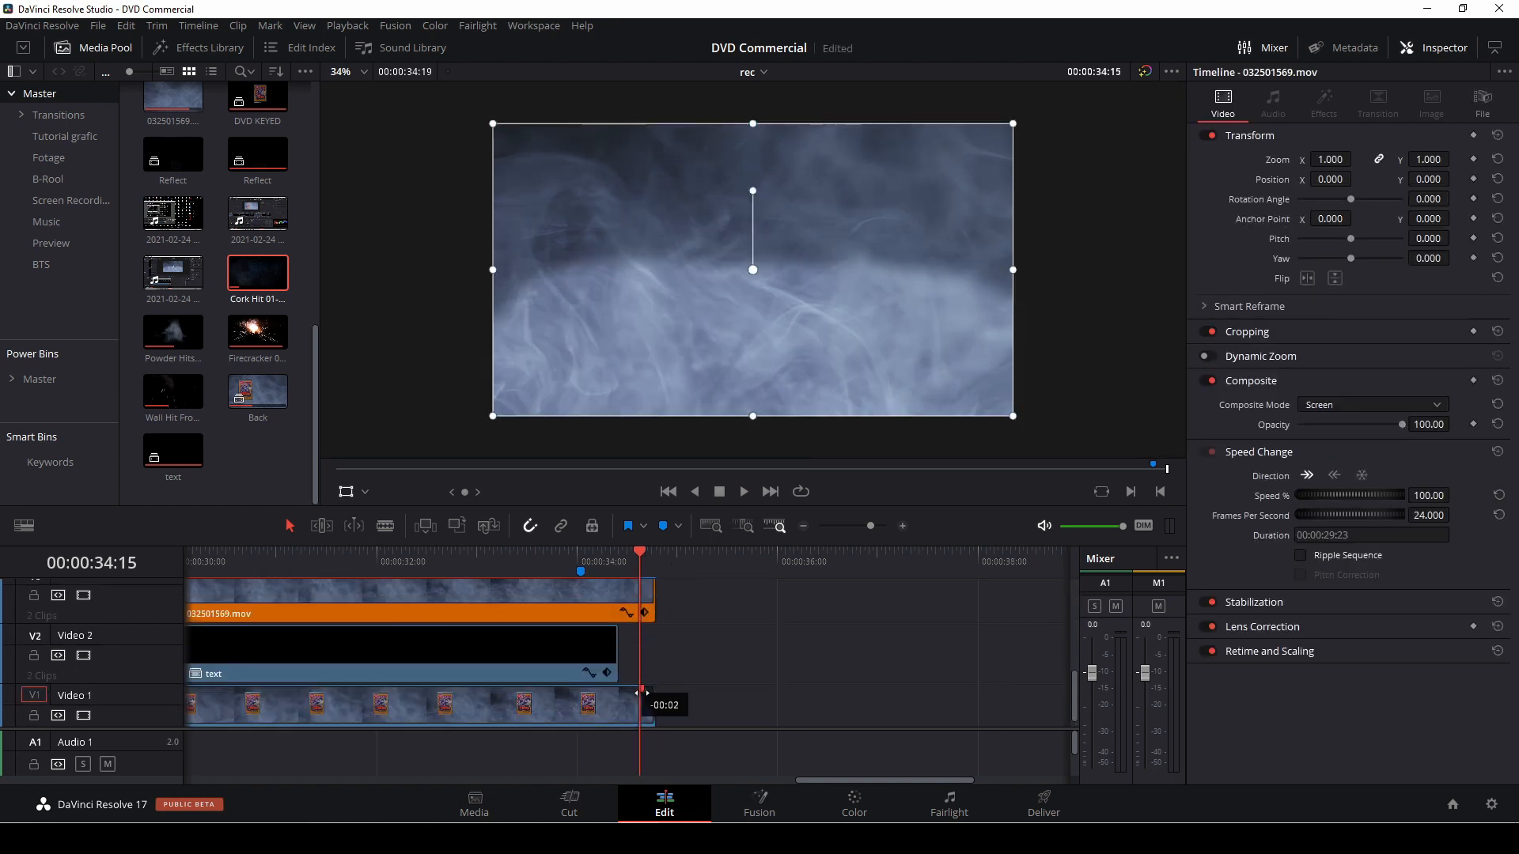
scroll(653, 690, up, 3)
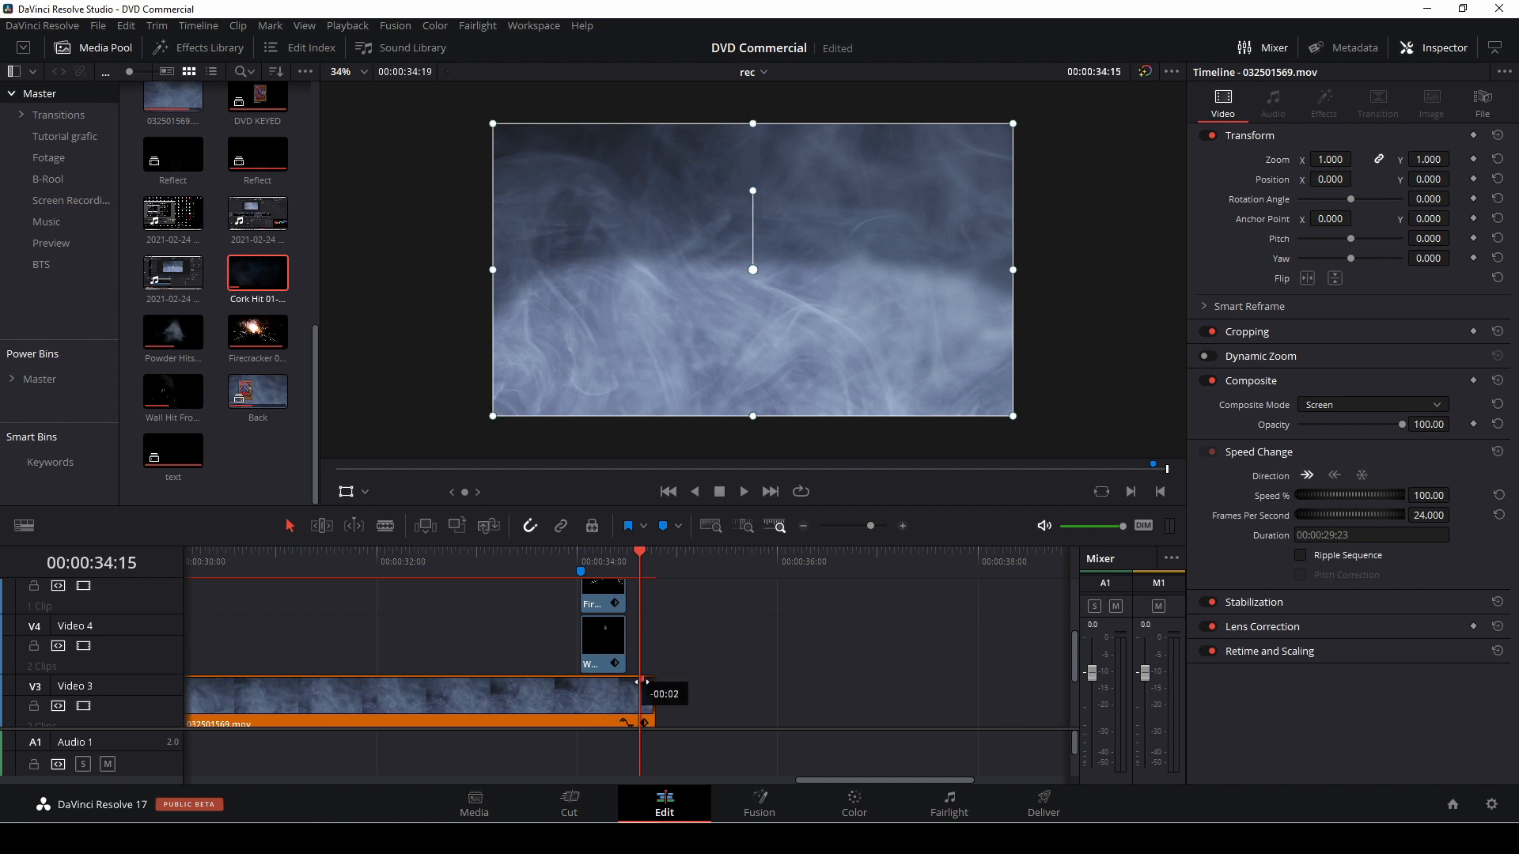
scroll(679, 654, up, 2)
scroll(678, 653, down, 2)
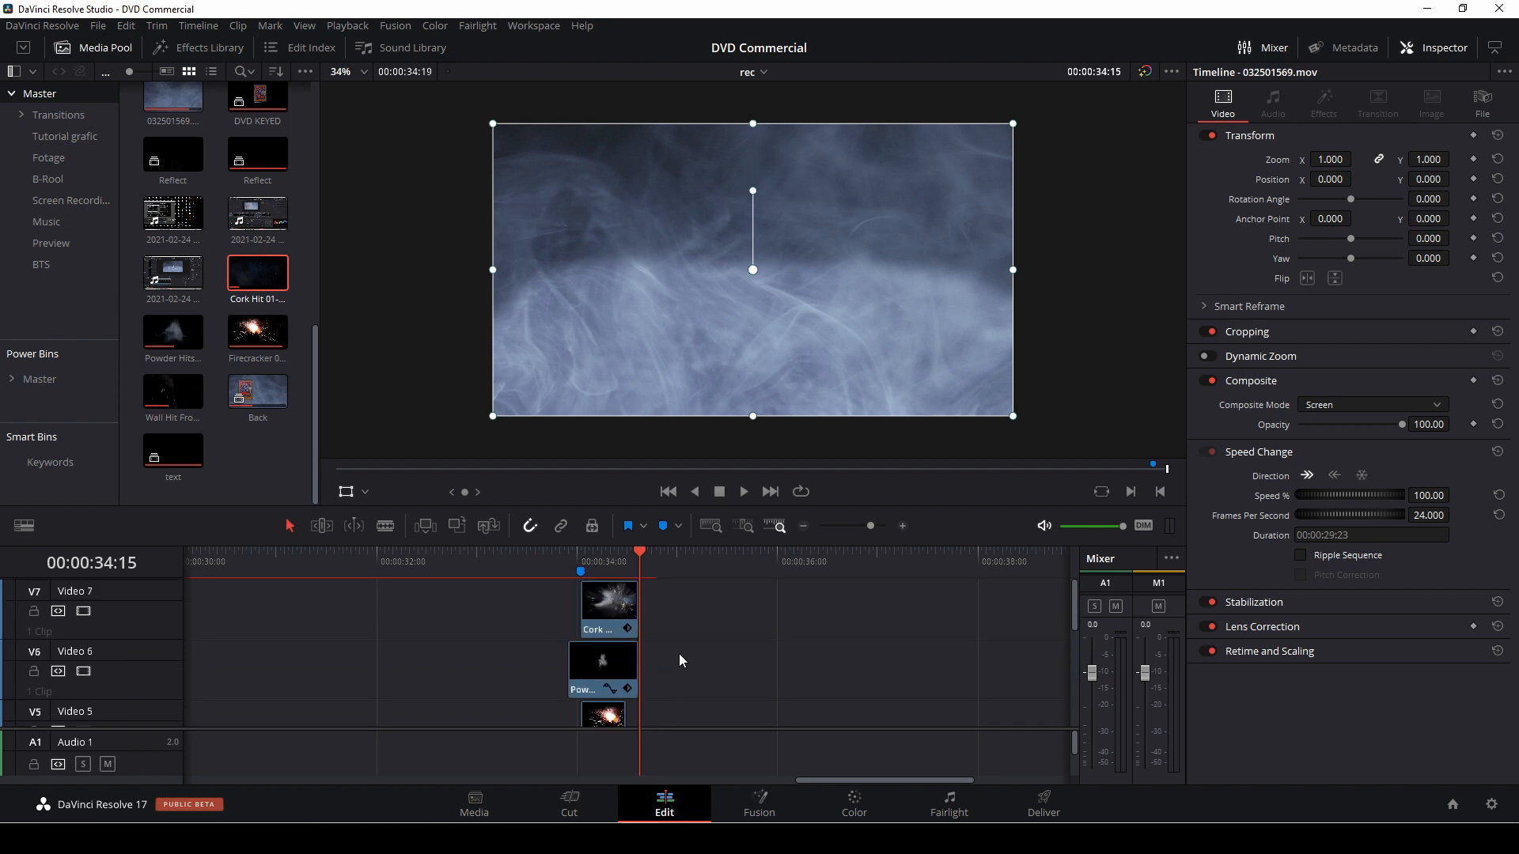
Play the faded ending from just before the effect clips and return the playhead to 00:00:33:22.
click(568, 556)
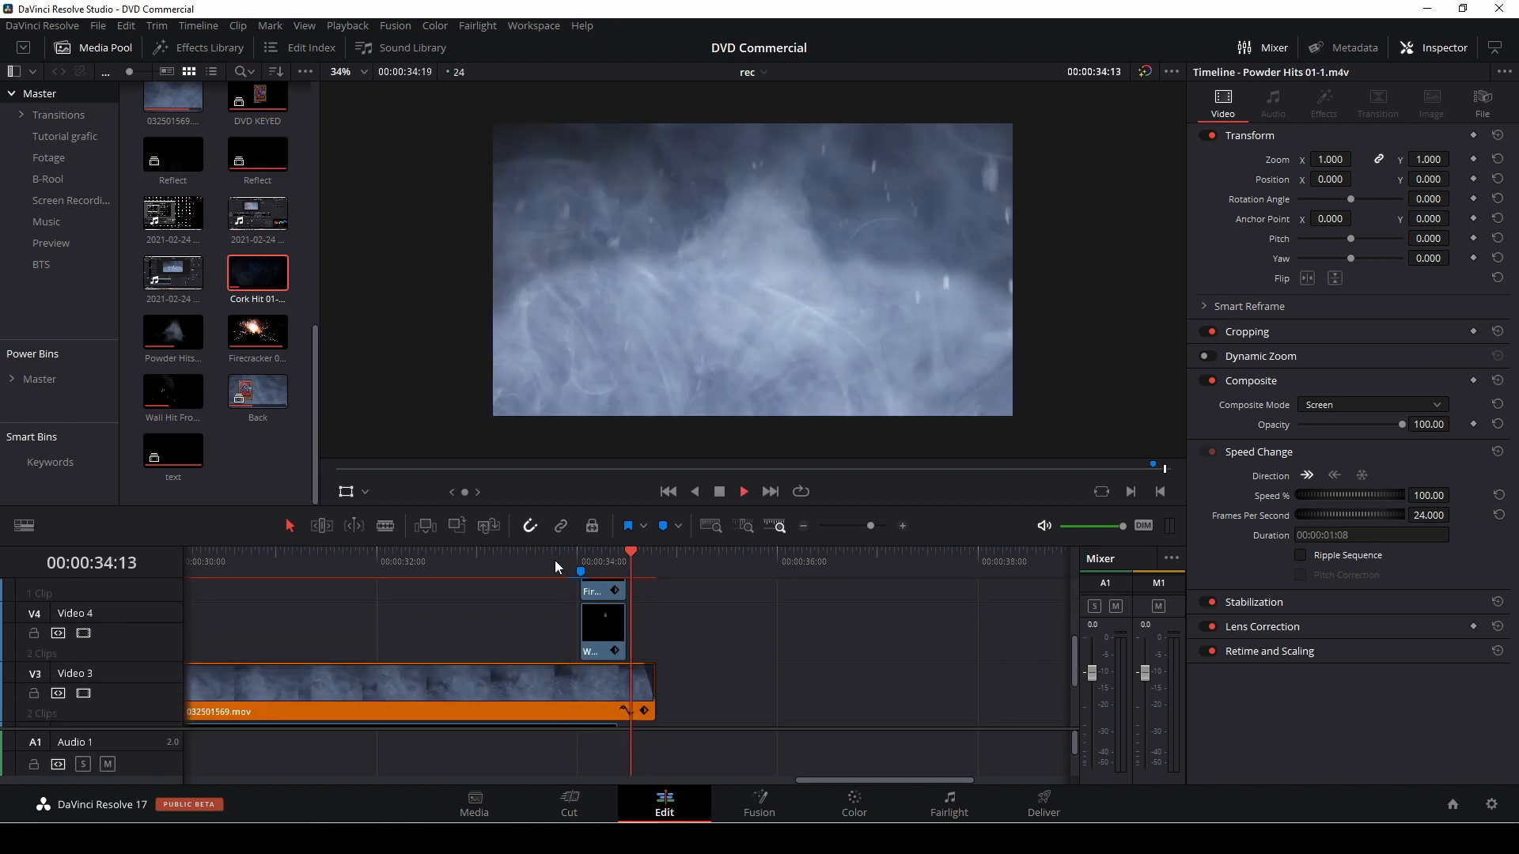
click(548, 565)
key(space)
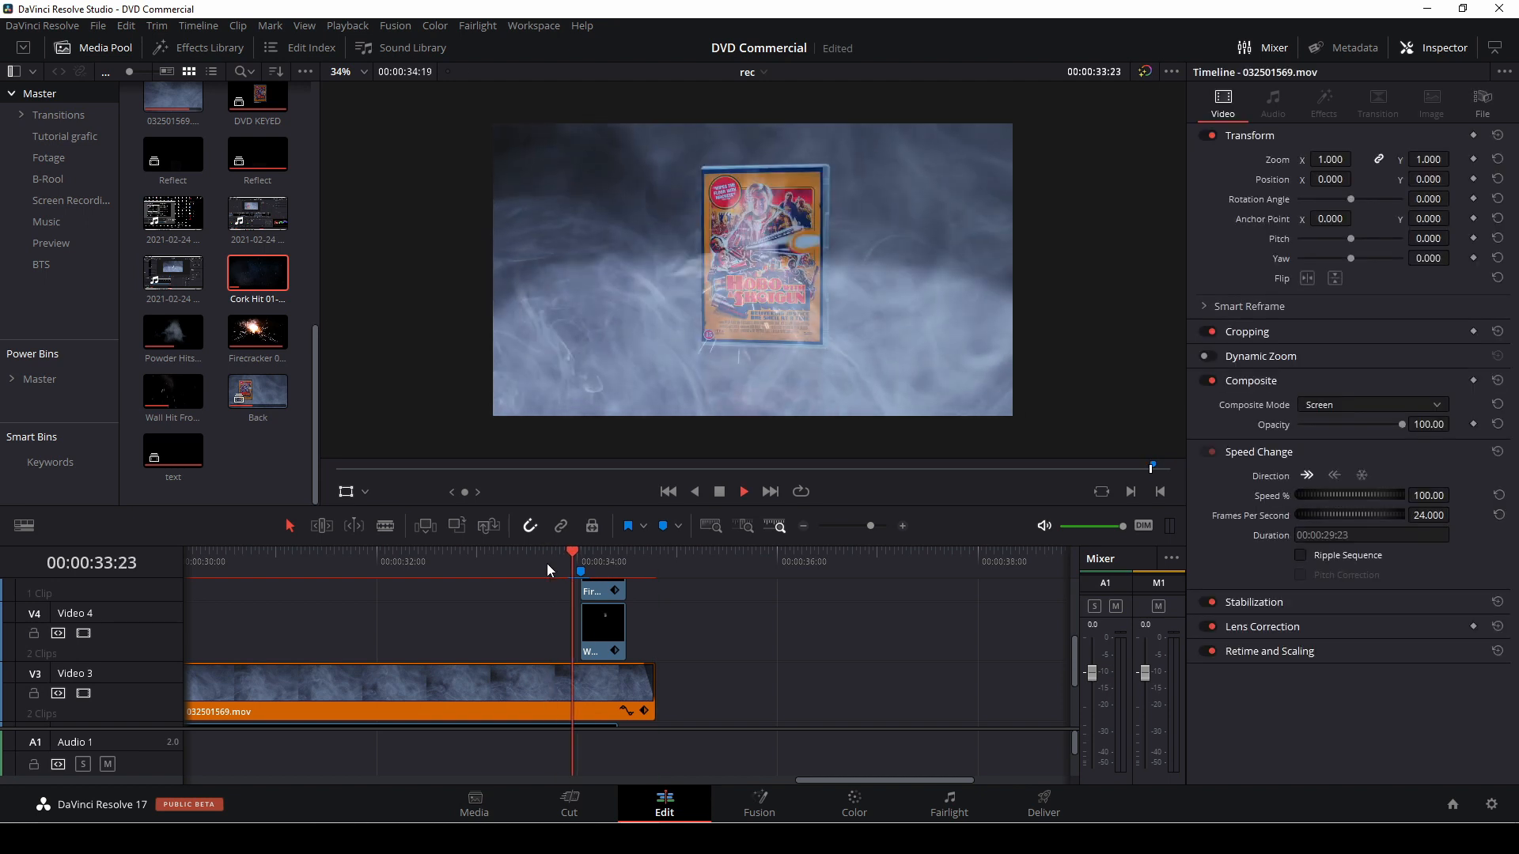
drag(658, 560, 568, 562)
Select the stacked timeline clips and set up a new compound clip from them with the name DVD COMMERCIAL.
scroll(660, 621, up, 2)
scroll(663, 622, up, 2)
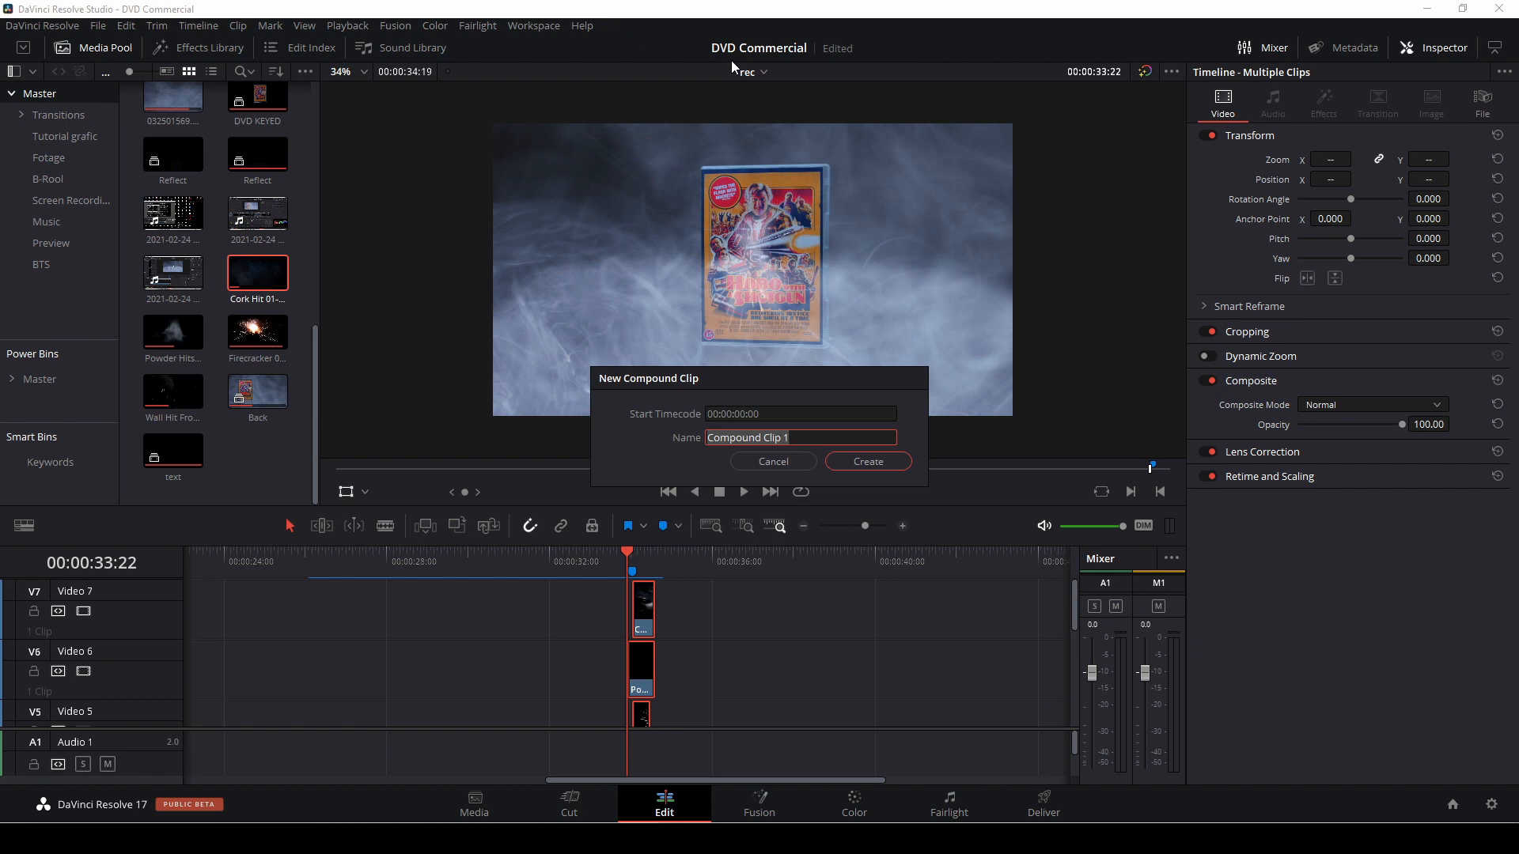
key(BackSpace)
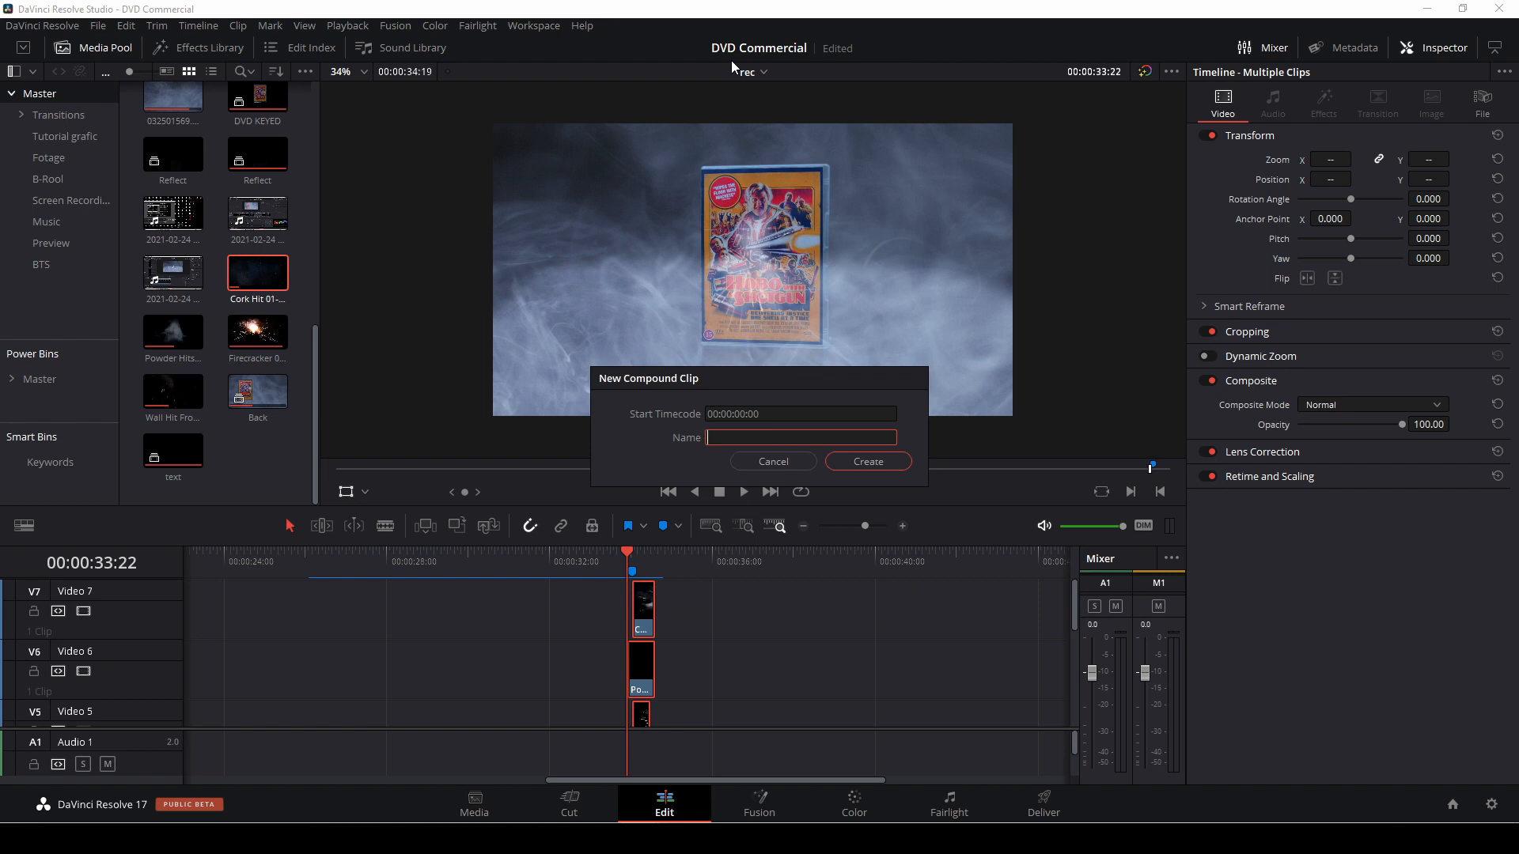
text(DVD)
text(COMMERCIAL F)
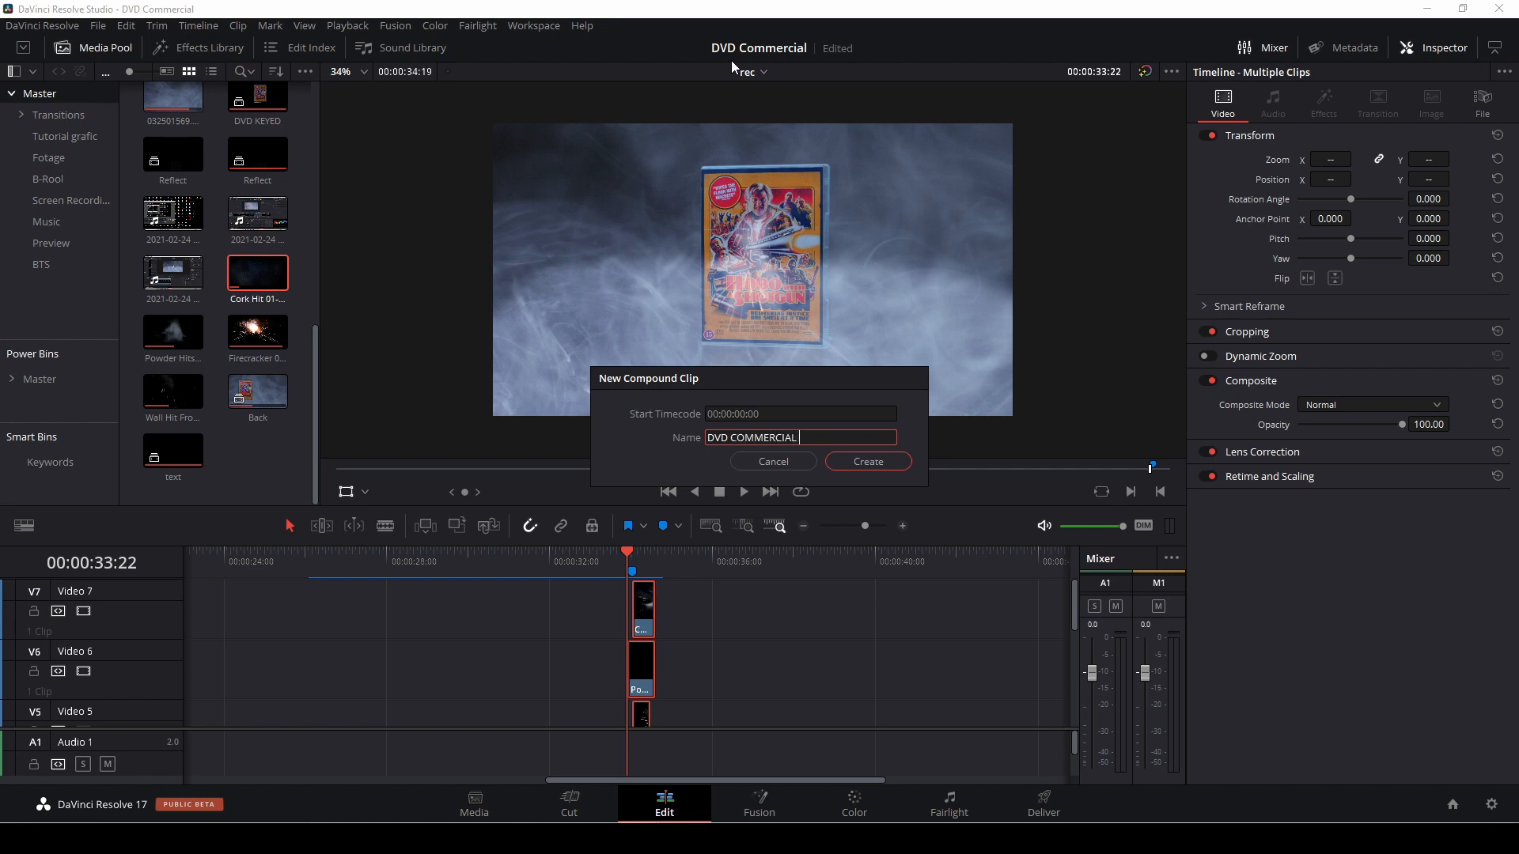